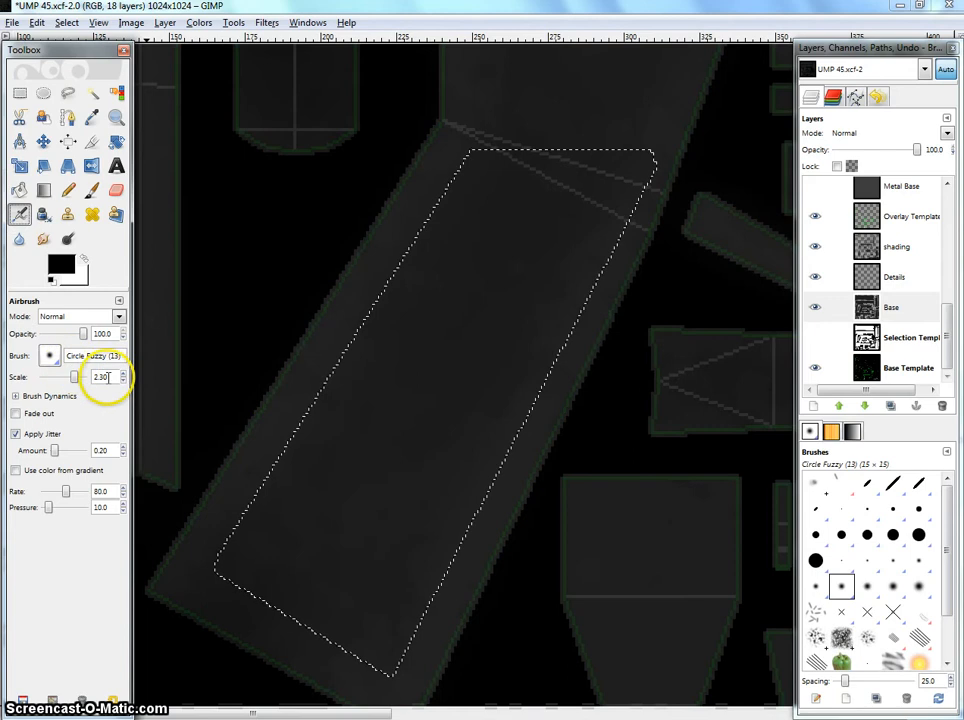
Step: Set the Airbrush brush scale to 0.20
drag(498, 224, 434, 305)
drag(98, 376, 60, 376)
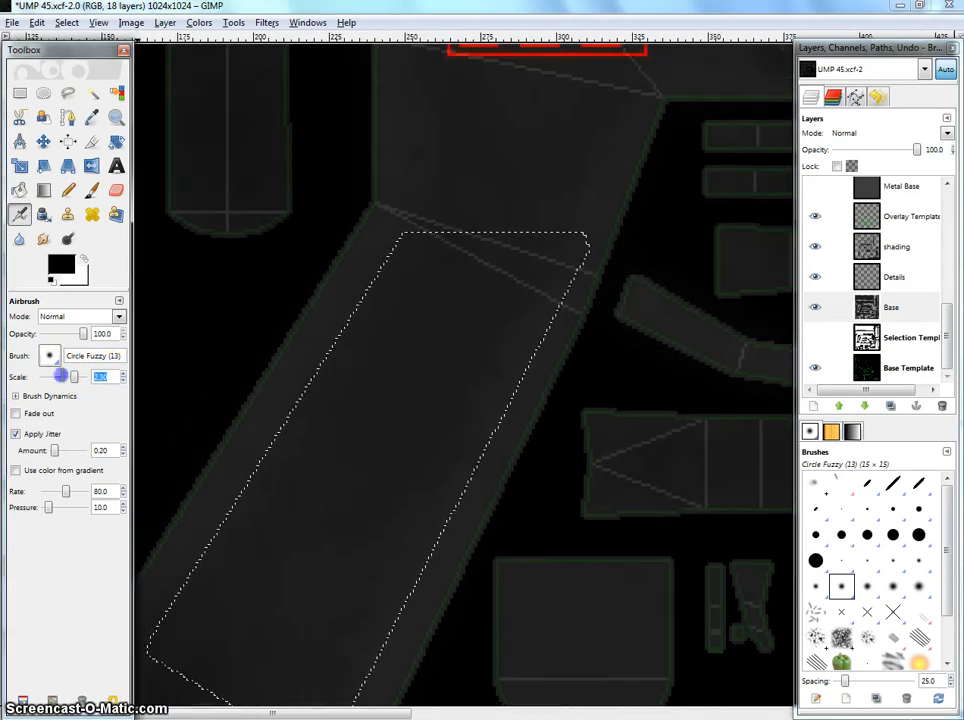
text(0.2)
key(Return)
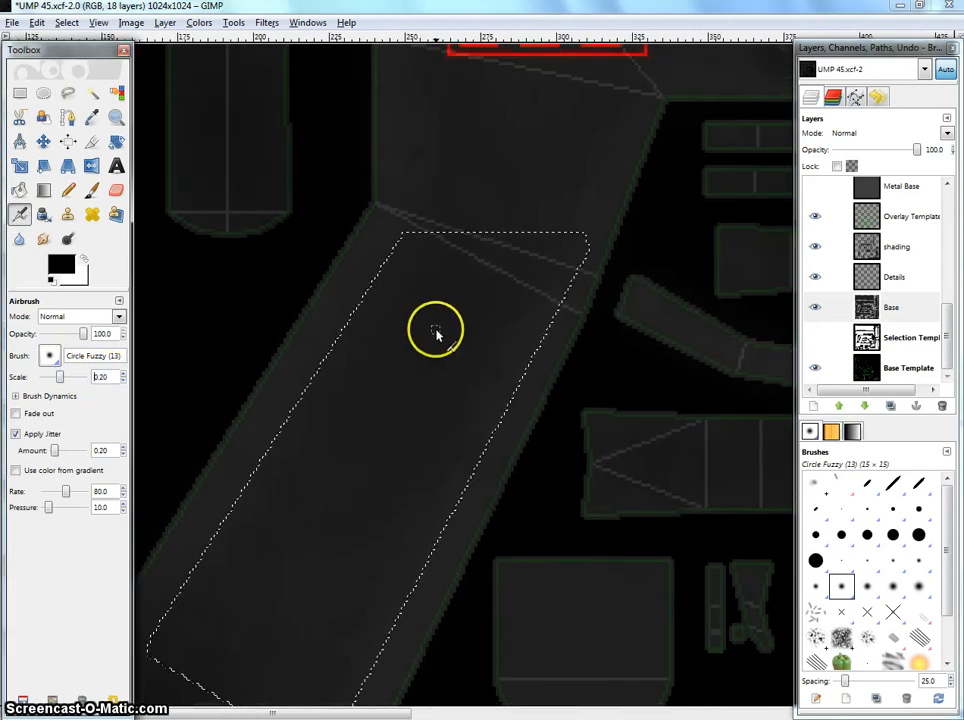
Step: Make the Details layer active for painting on the selected slanted panel
drag(443, 250, 416, 327)
scroll(432, 328, up, 2)
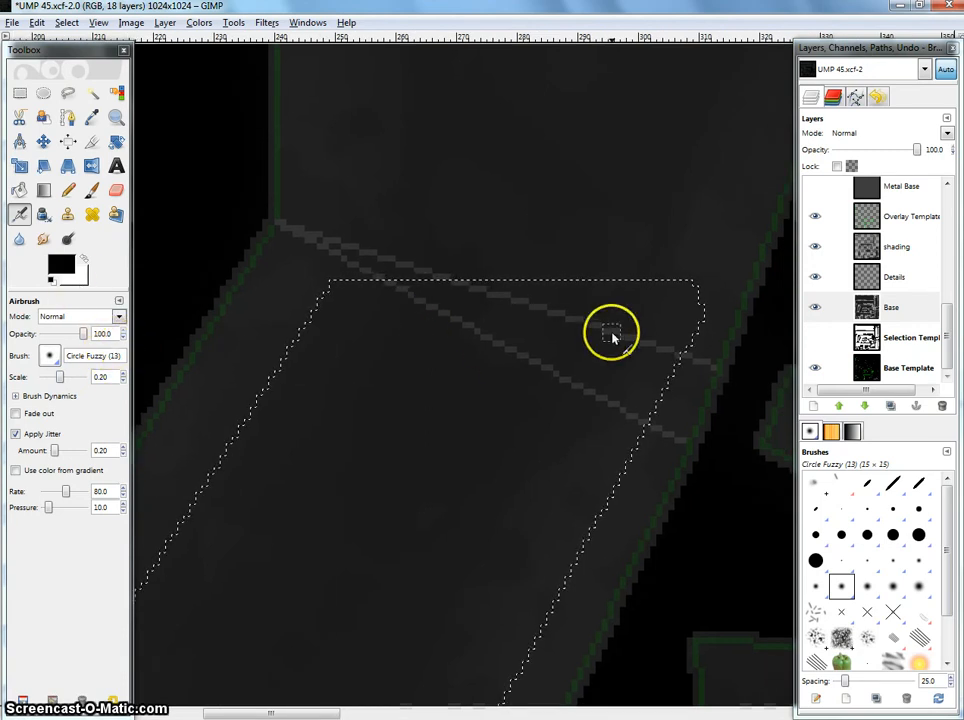
click(866, 277)
scroll(400, 316, up, 1)
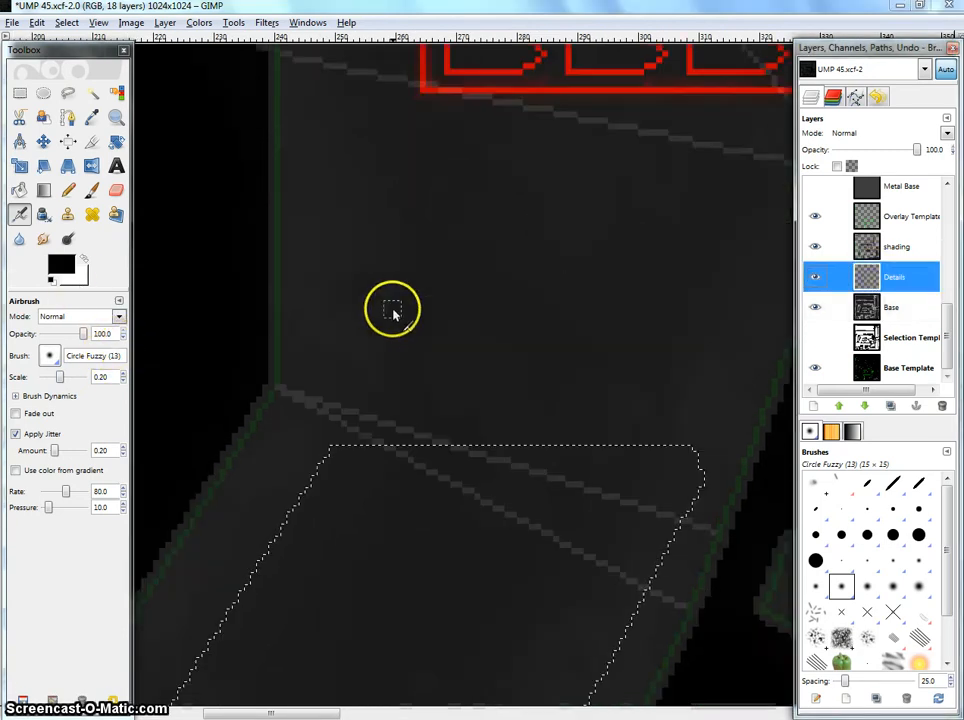
drag(382, 319, 326, 166)
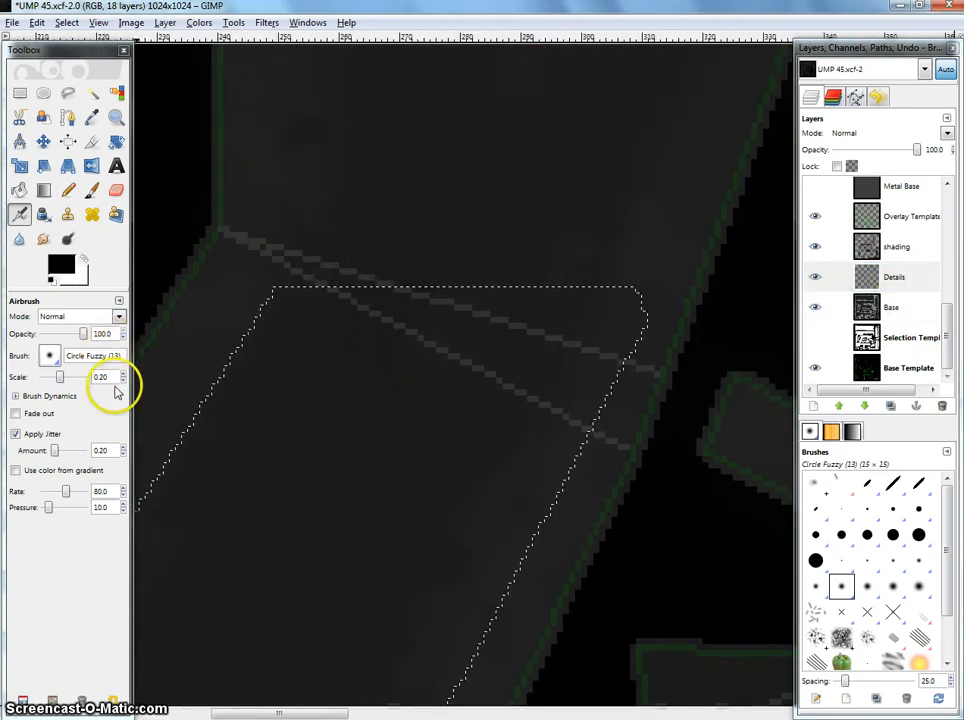
Step: Swap the foreground colour to white and set the Airbrush opacity to 40
double_click(100, 376)
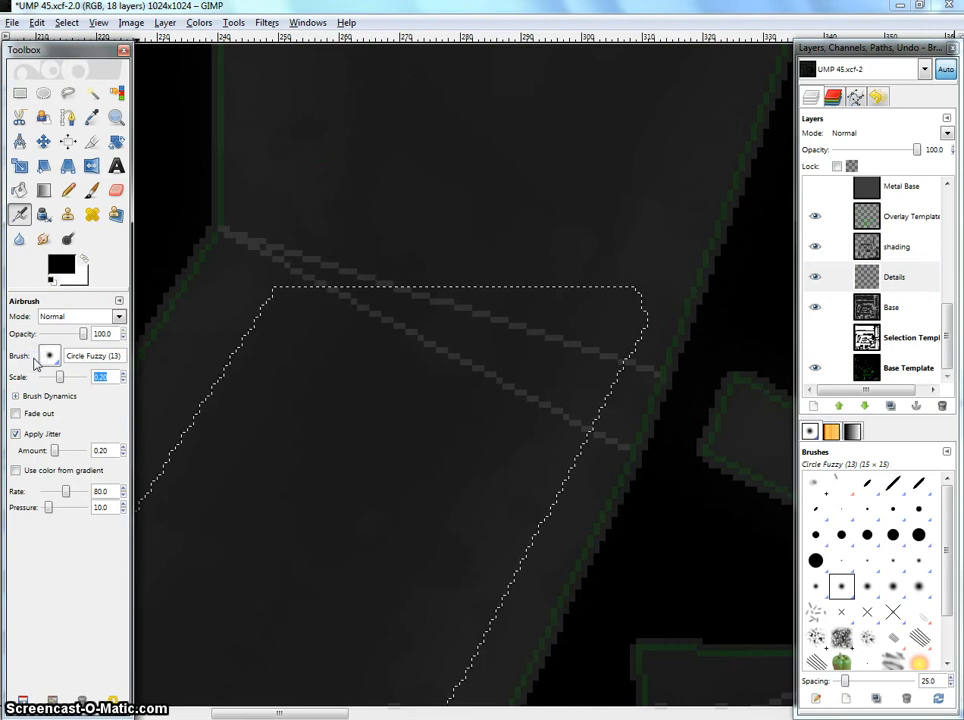
drag(385, 325, 398, 305)
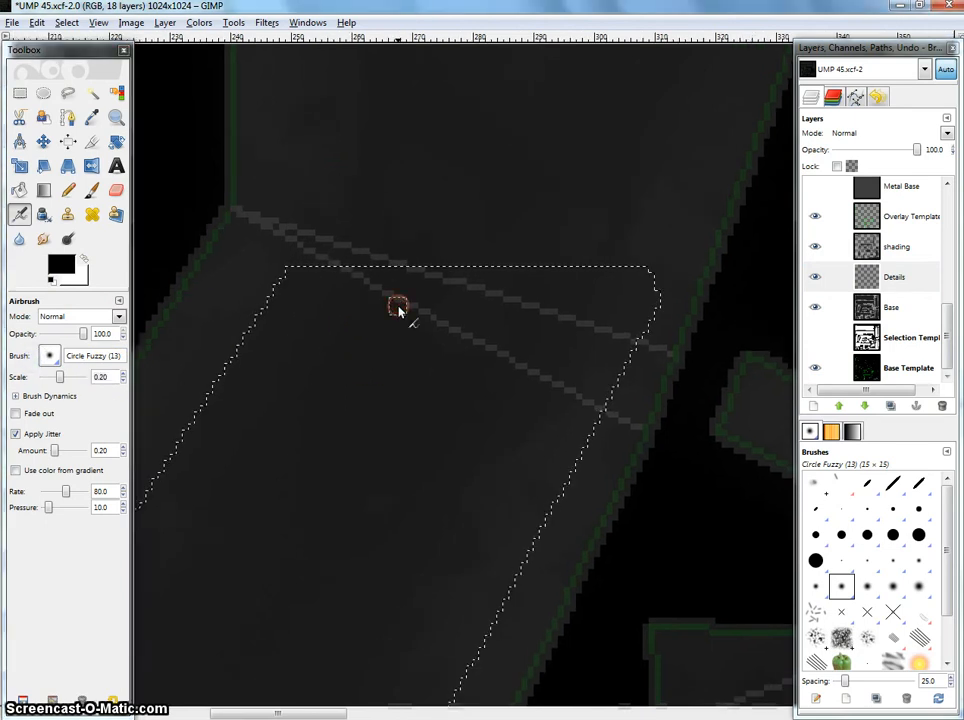
key(alt+Tab)
key(alt+Tab)
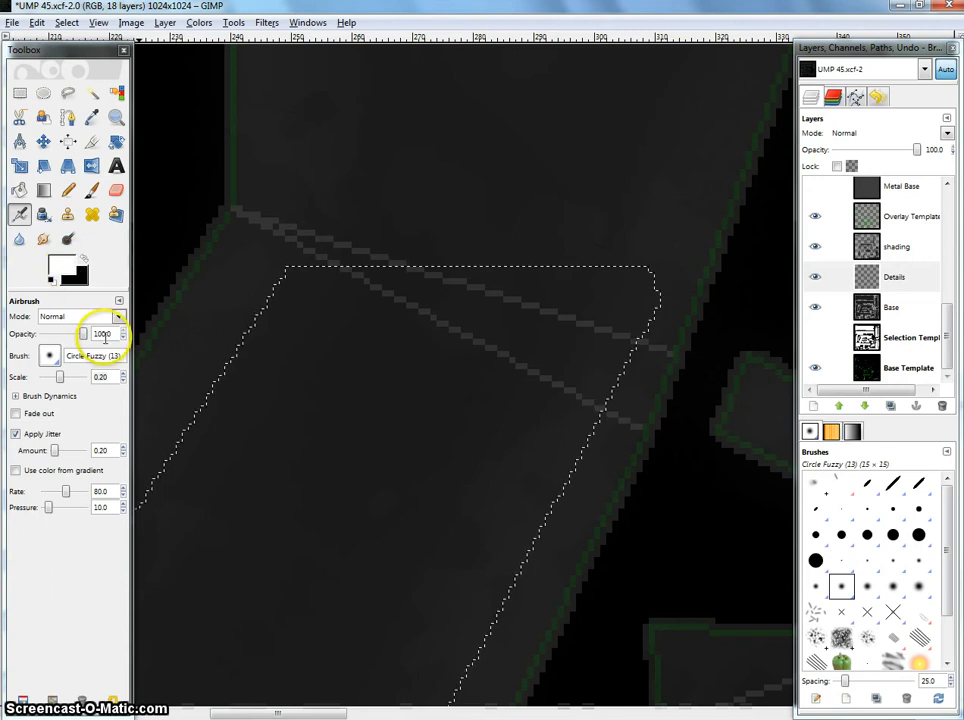
double_click(100, 333)
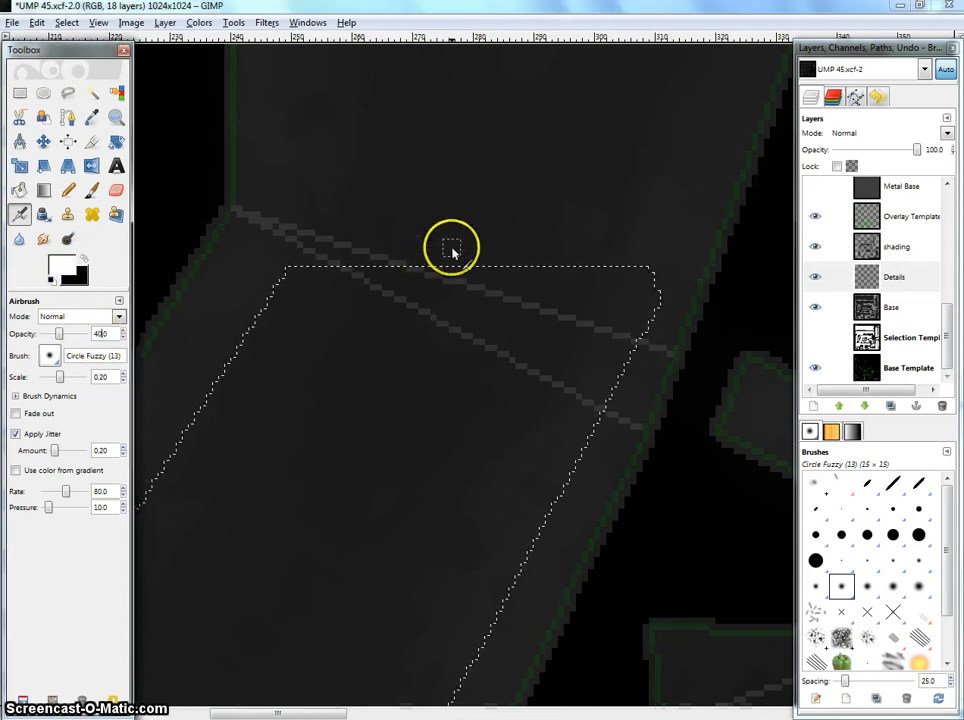
click(699, 384)
Step: Try a straight white airbrush line across the selected slanted panel, below its two crossing guide lines, and undo it
drag(283, 268, 356, 176)
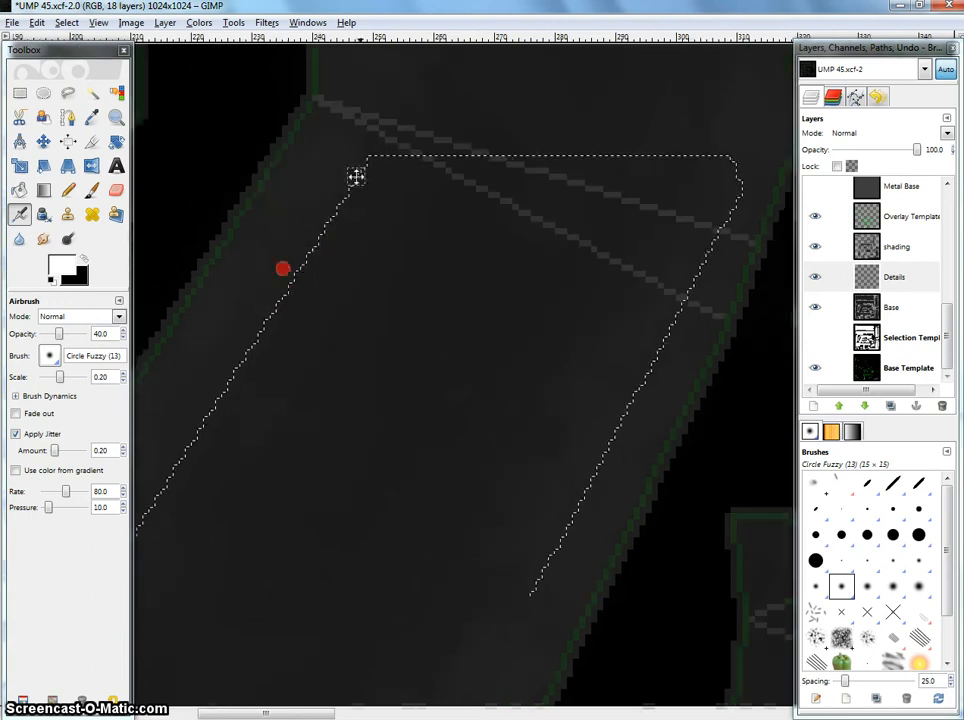
key(shift)
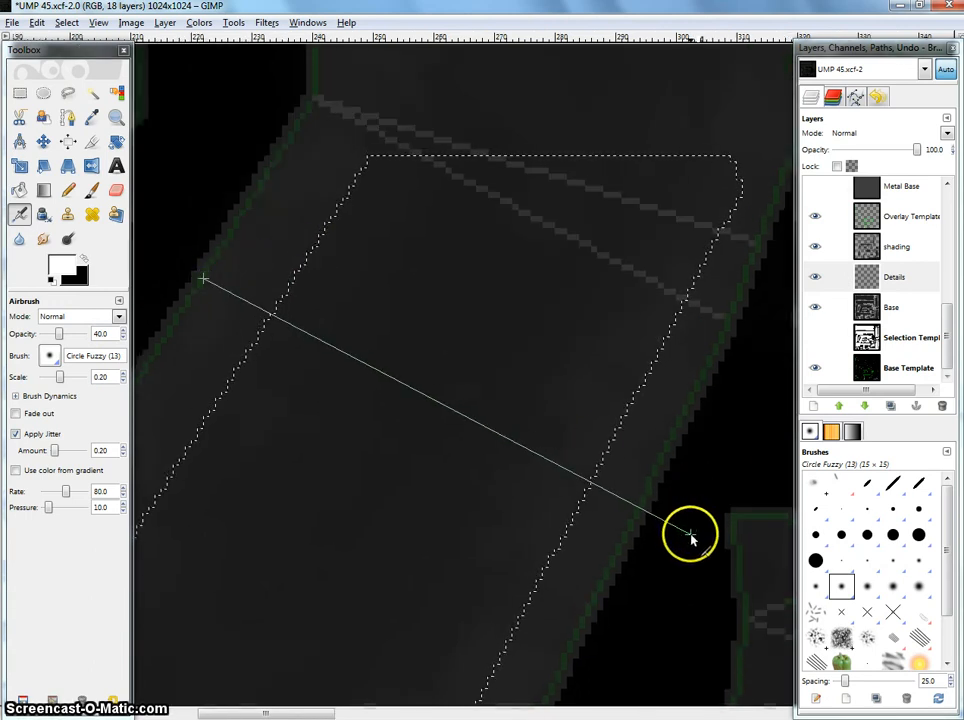
key(shift)
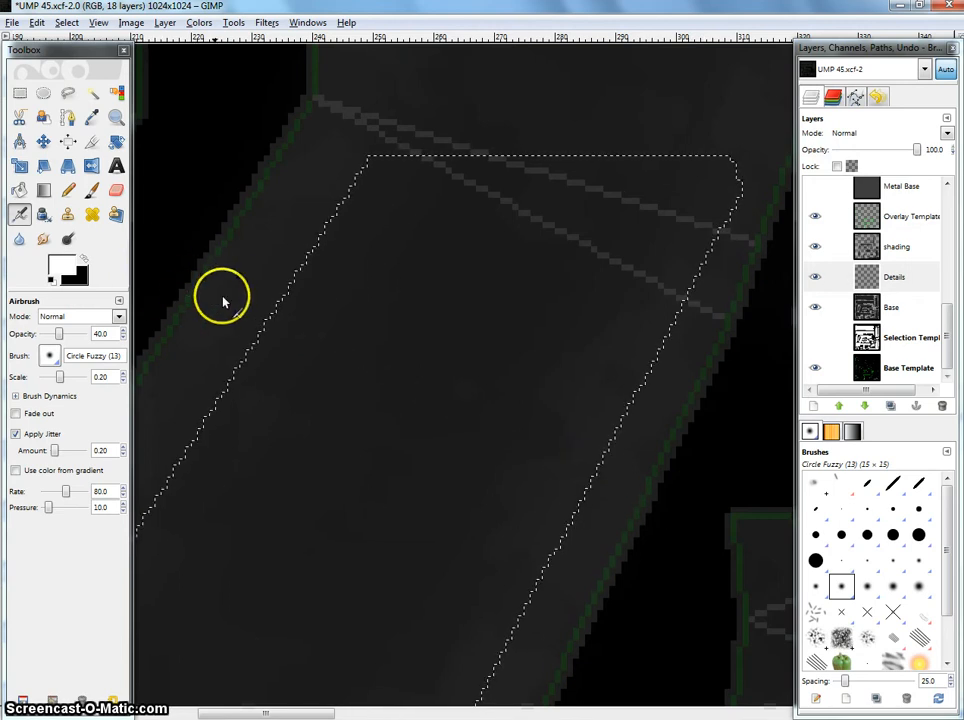
shift+click(680, 519)
key(ctrl+z)
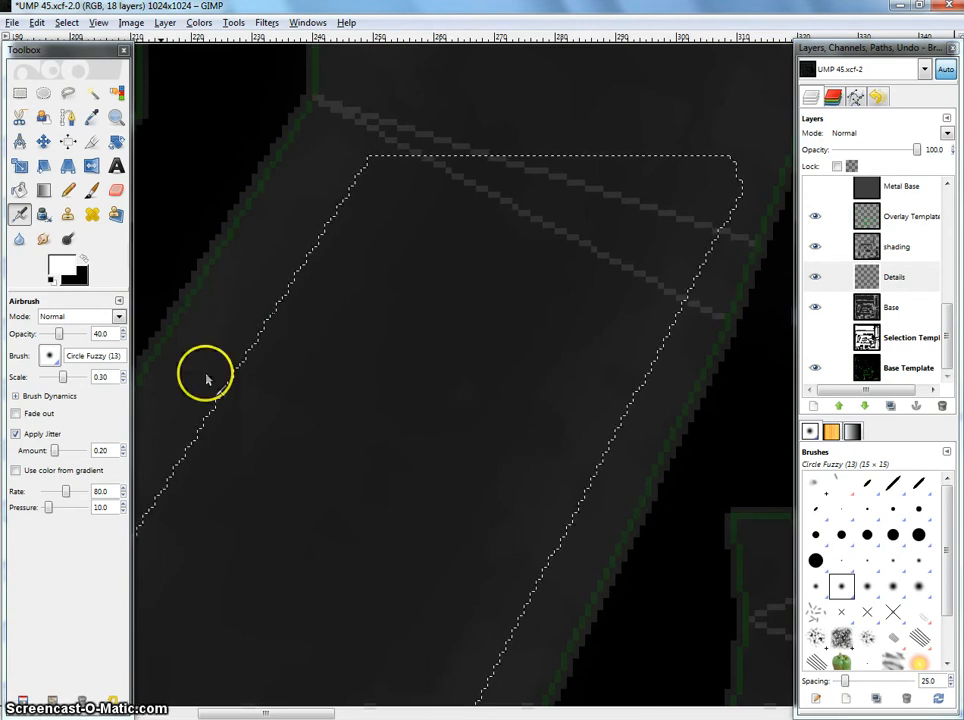
Step: Set the Airbrush scale to 0.30 and its opacity to 25
double_click(96, 333)
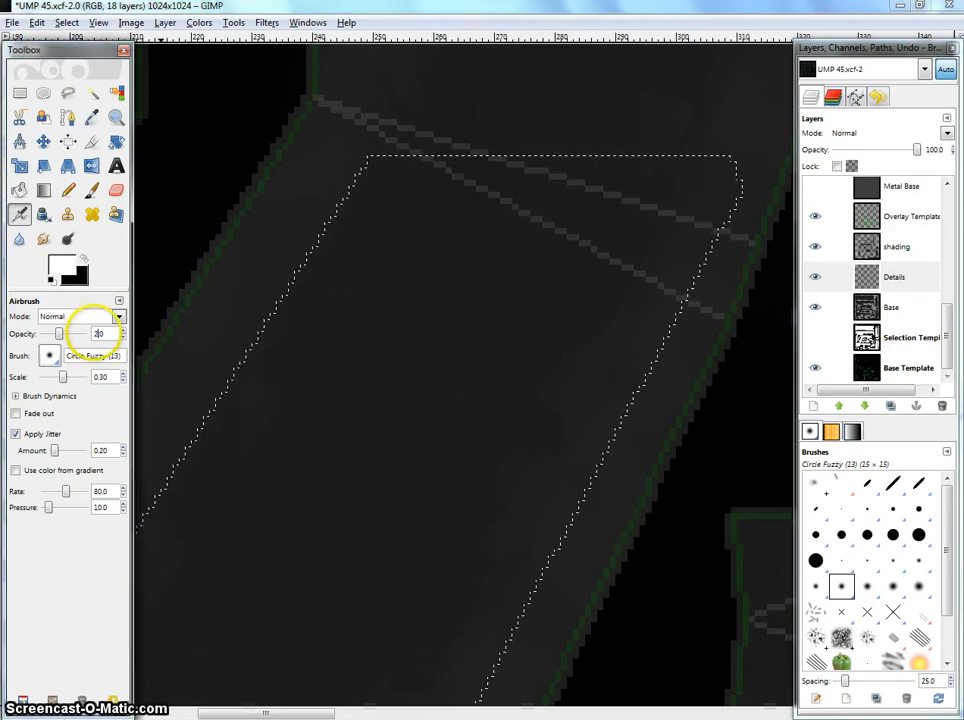
drag(424, 330, 387, 265)
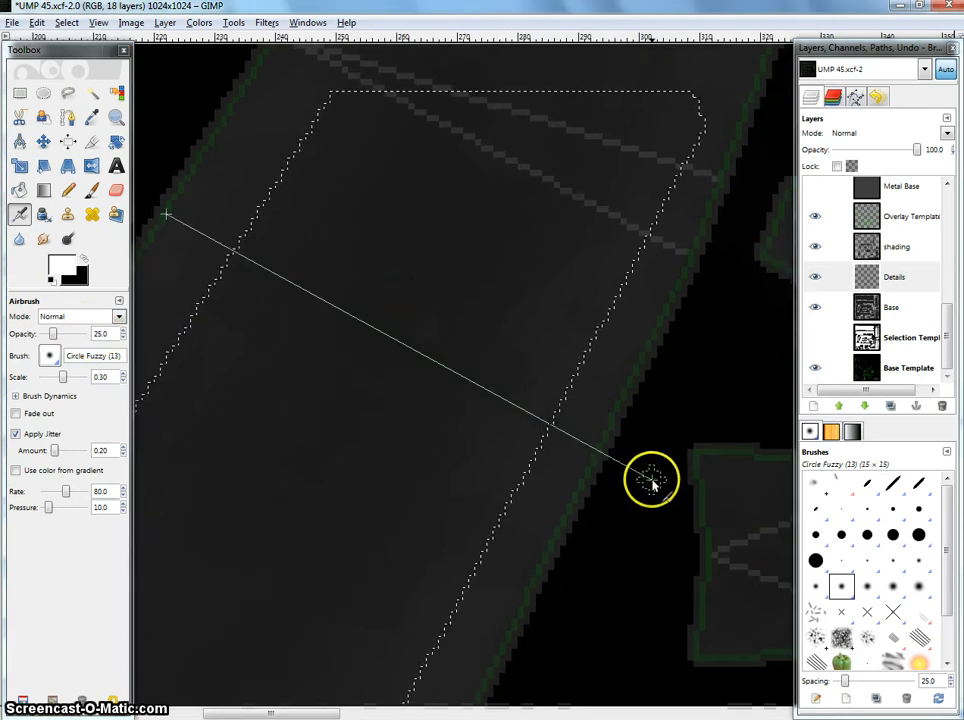
Step: Airbrush a faint straight white line across the selected panel, examine it up close, and undo it
shift+click(658, 481)
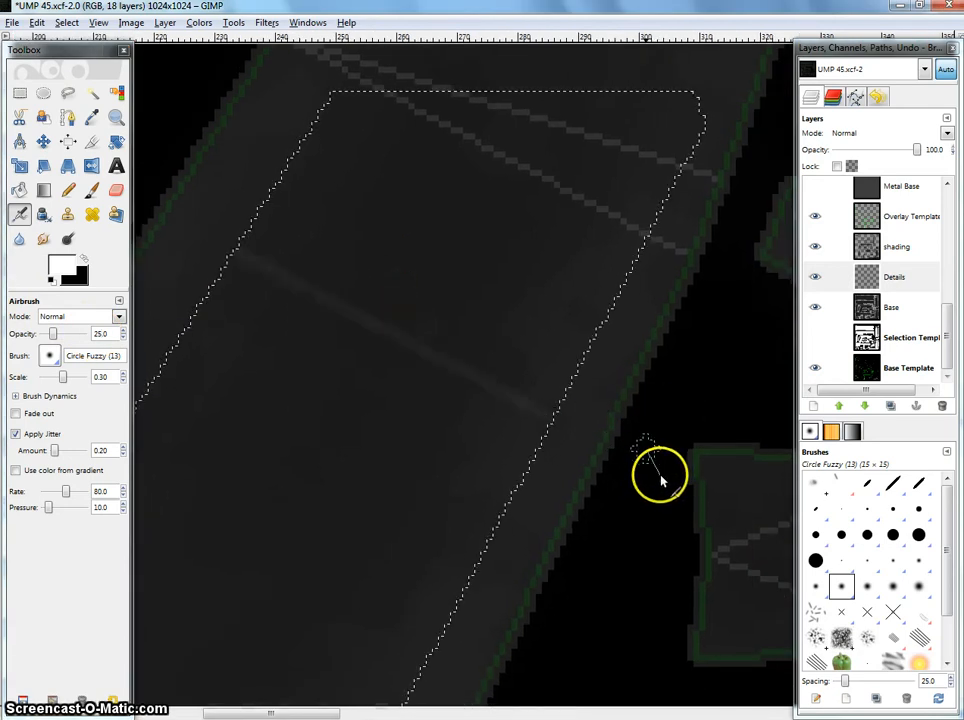
drag(658, 481, 547, 299)
scroll(467, 295, up, 6)
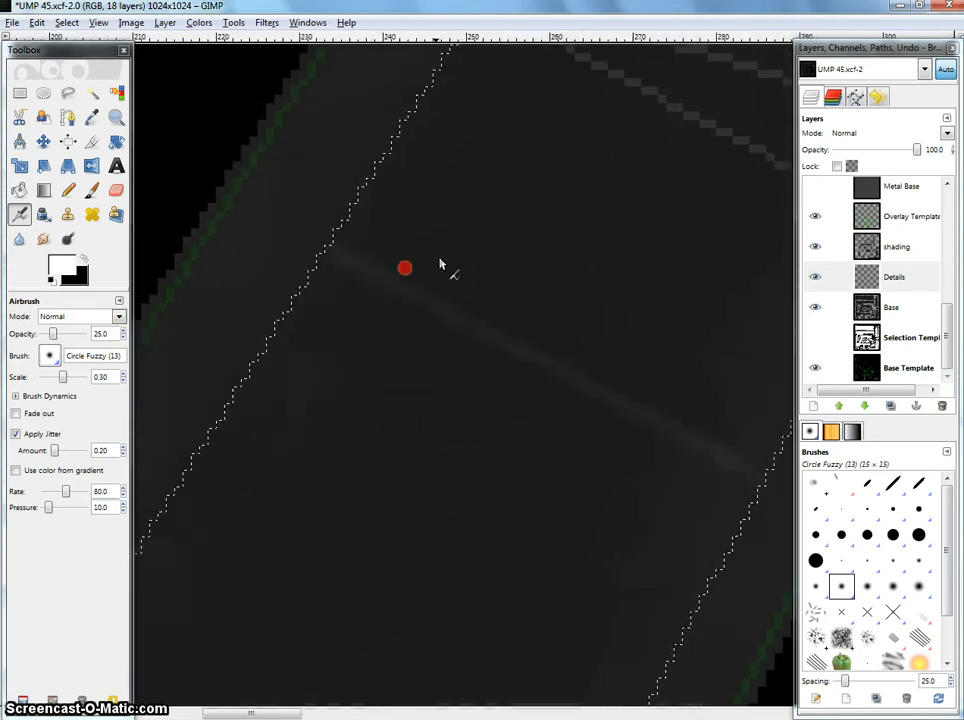
scroll(436, 265, down, 3)
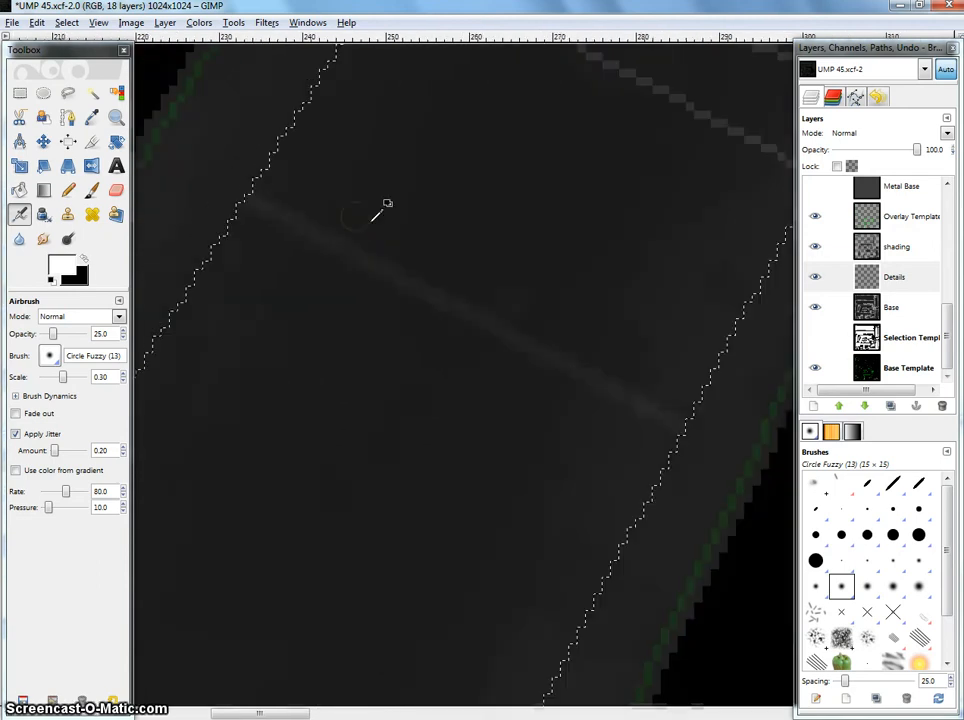
key(ctrl+z)
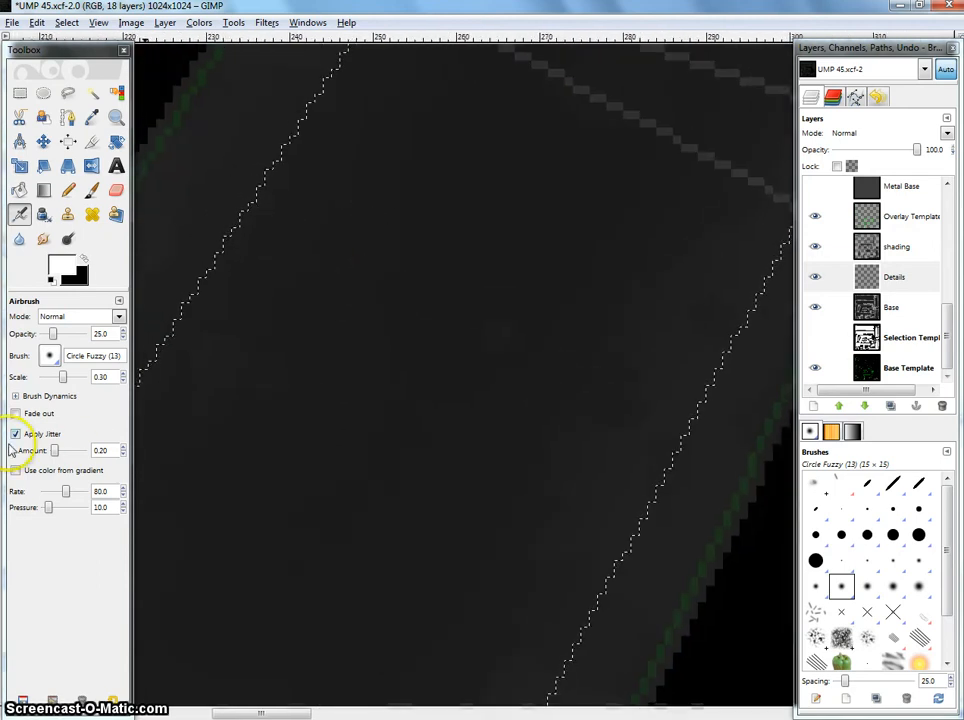
Step: Turn off the Airbrush jitter and paint a straight white line diagonally across the selected panel
click(15, 433)
scroll(581, 478, down, 2)
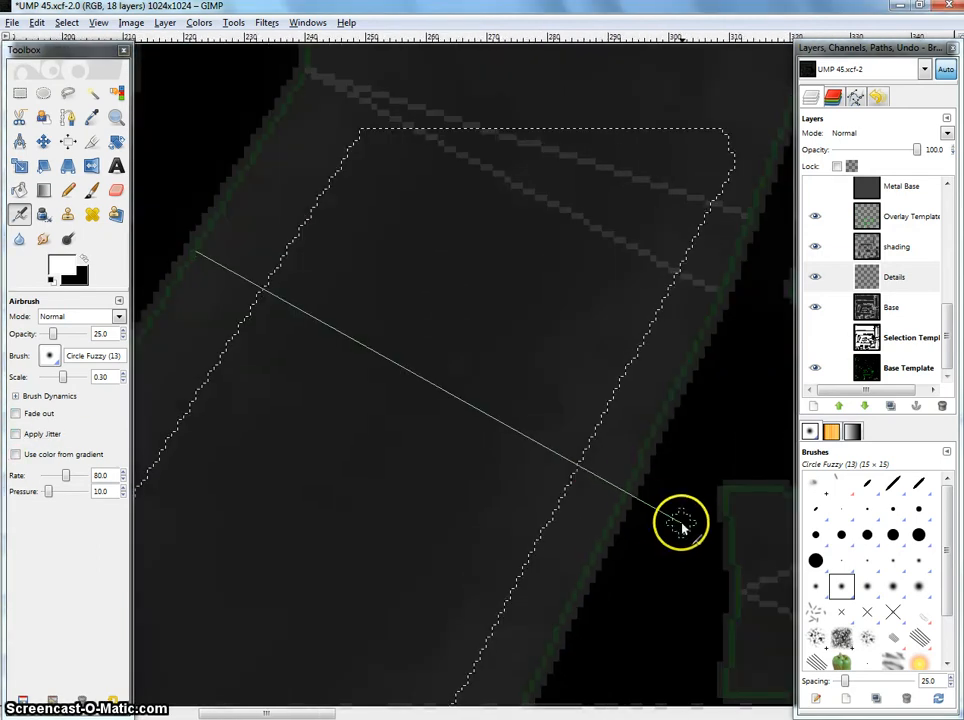
shift+click(694, 520)
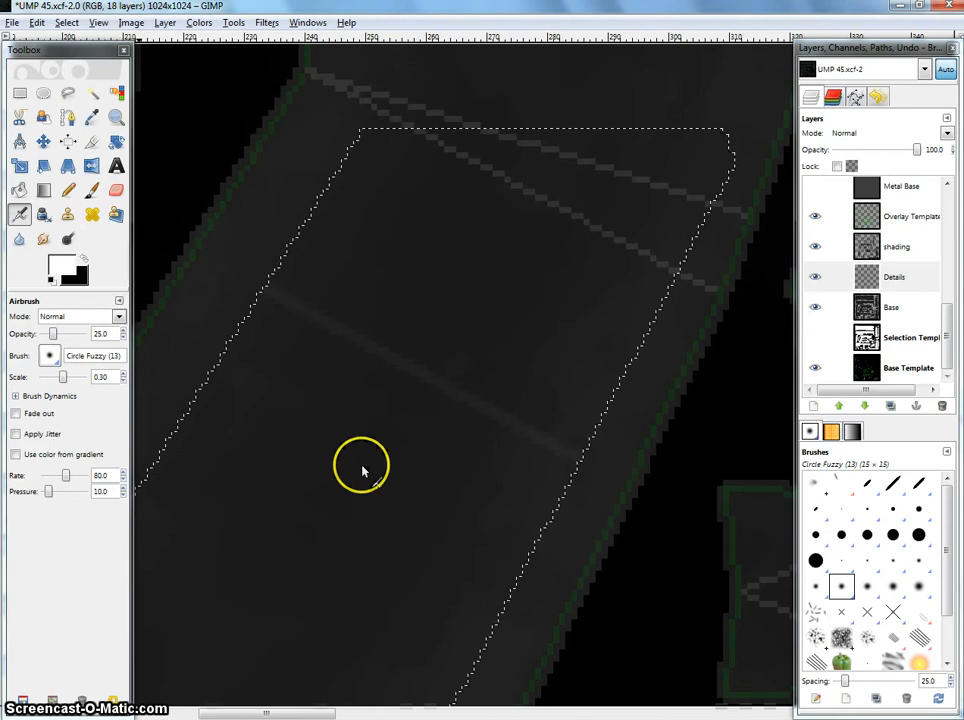
scroll(340, 330, up, 3)
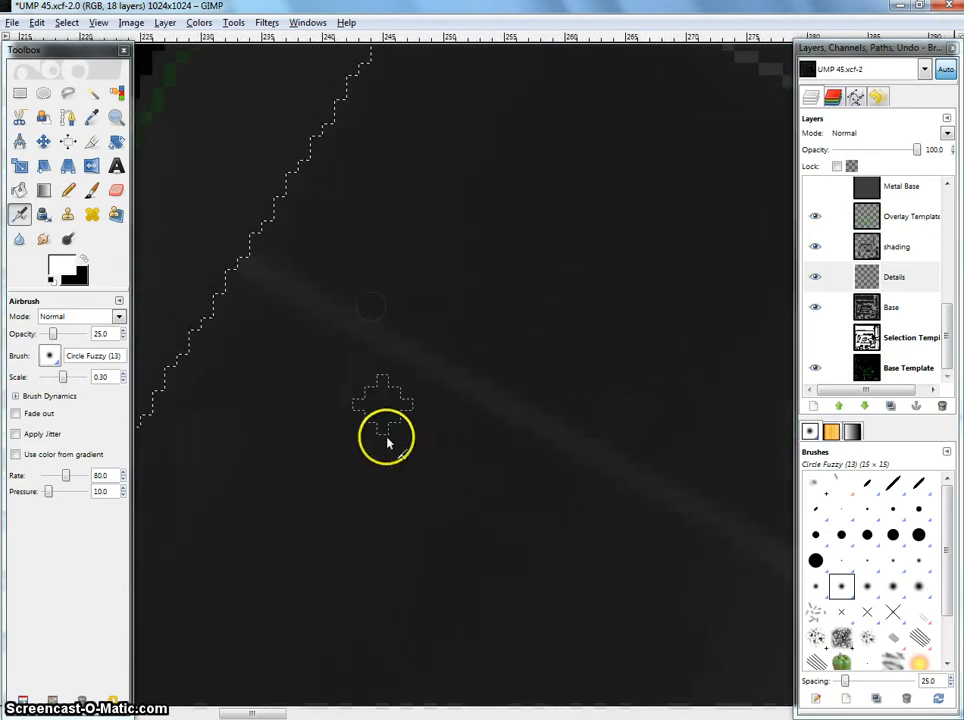
Step: Swap the foreground colour to black and set the Airbrush opacity to 100
key(x)
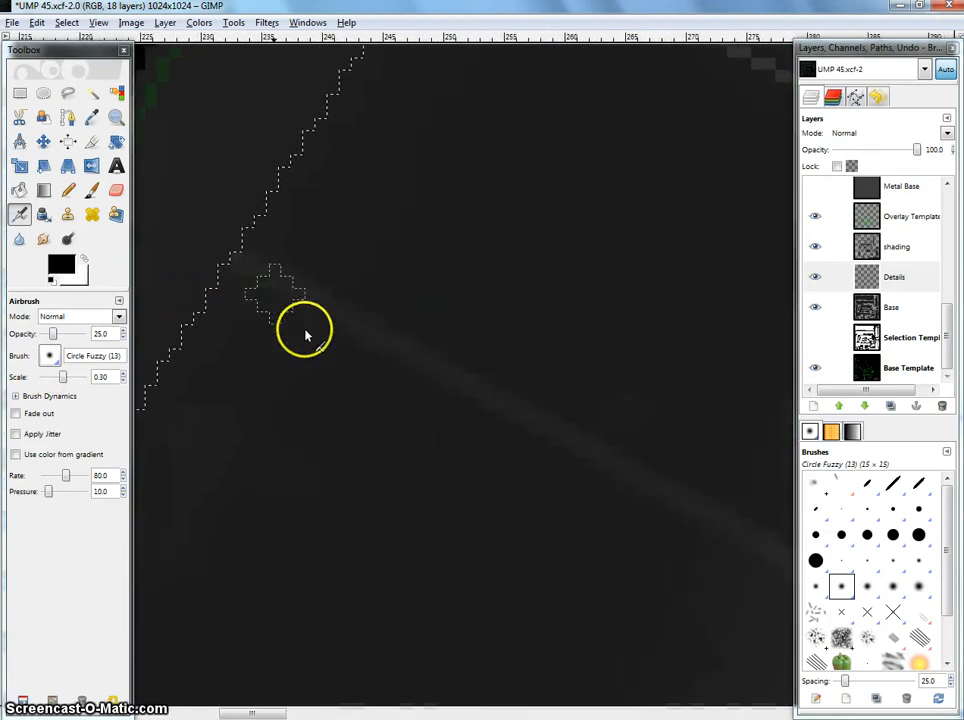
scroll(273, 293, down, 1)
click(273, 293)
drag(53, 334, 139, 339)
Step: Try a straight black shadow line just below the white line across the panel
click(231, 289)
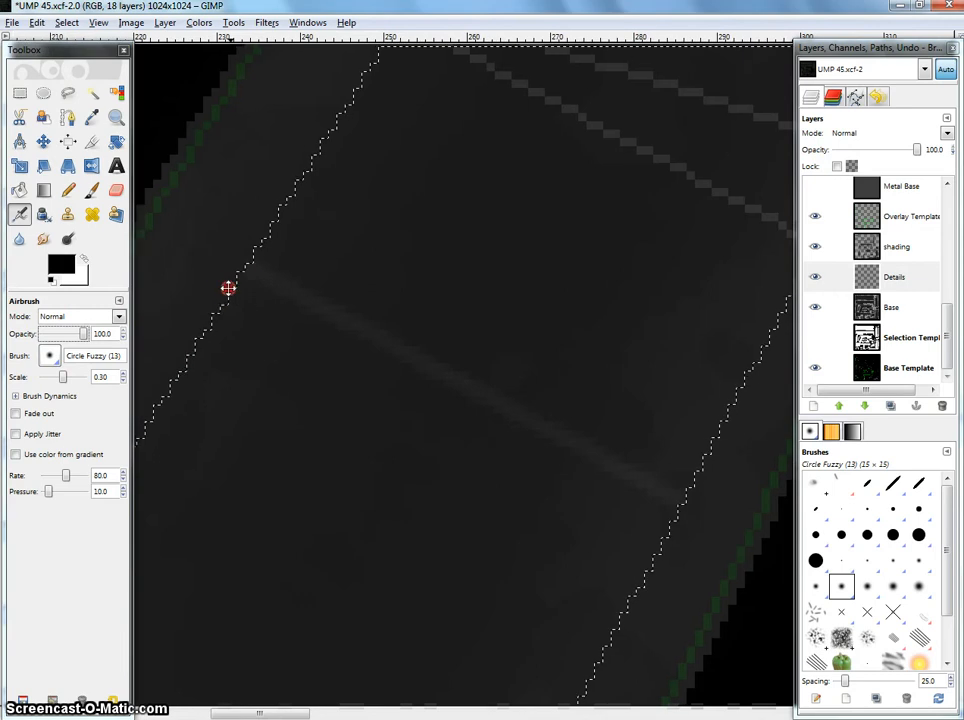
click(235, 285)
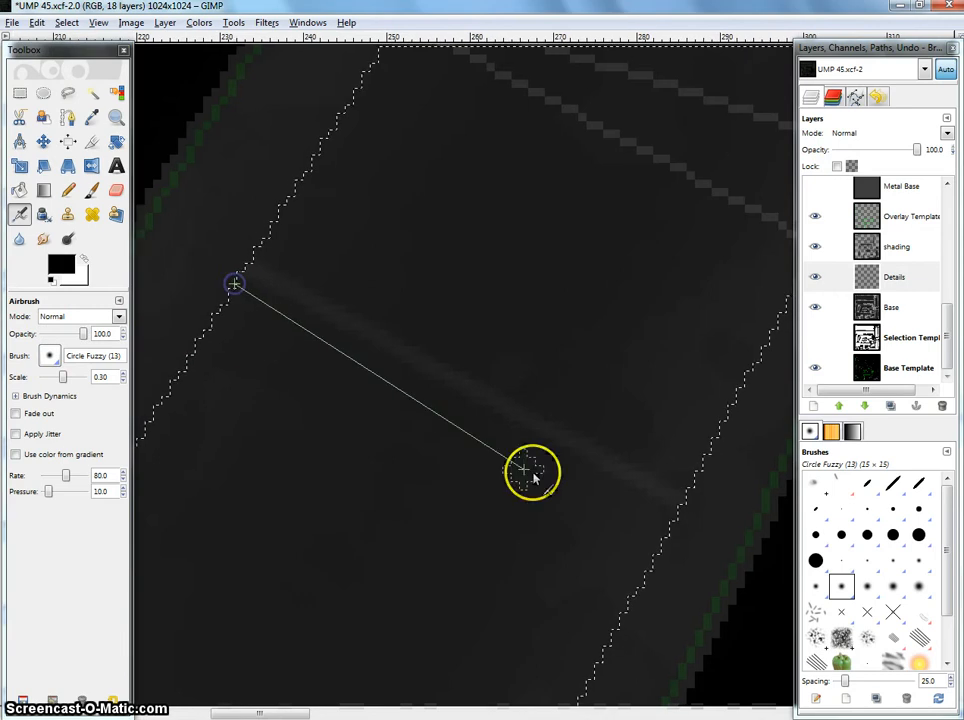
shift+click(738, 565)
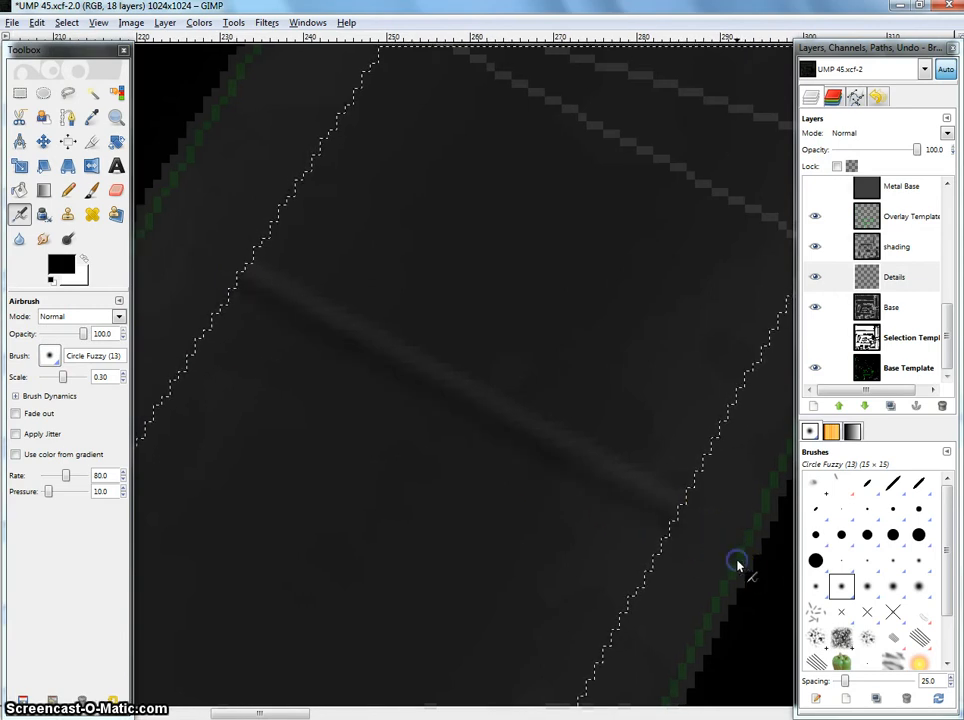
click(260, 244)
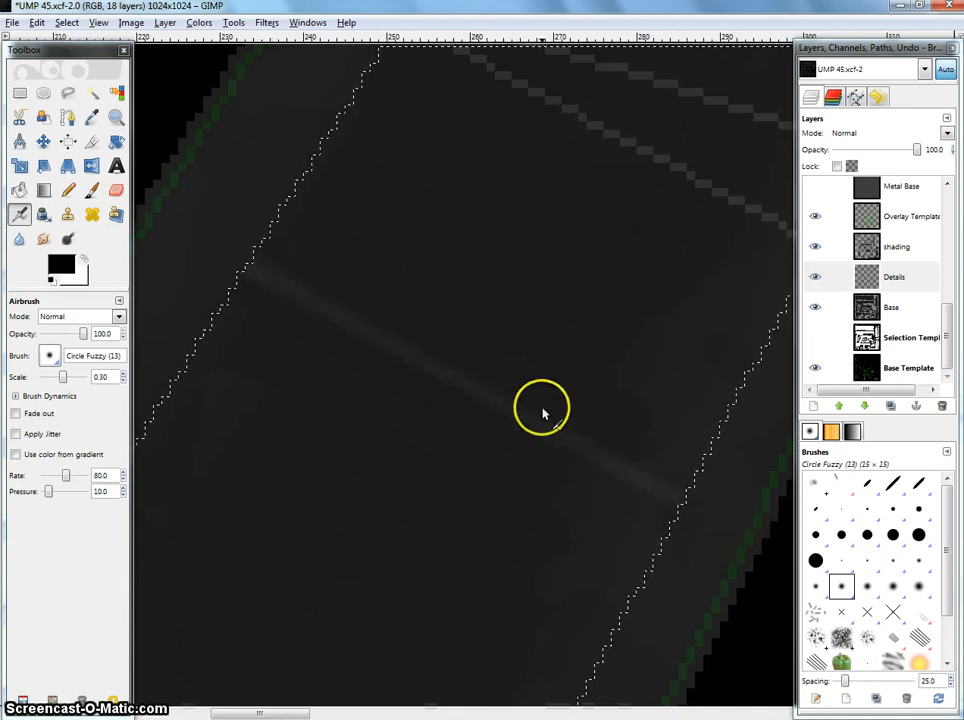
Step: Reduce the brush scale to 0.20 and airbrush straight black shadow lines alongside the white line across the panel
drag(542, 407, 543, 385)
key(bracketleft)
key(bracketleft)
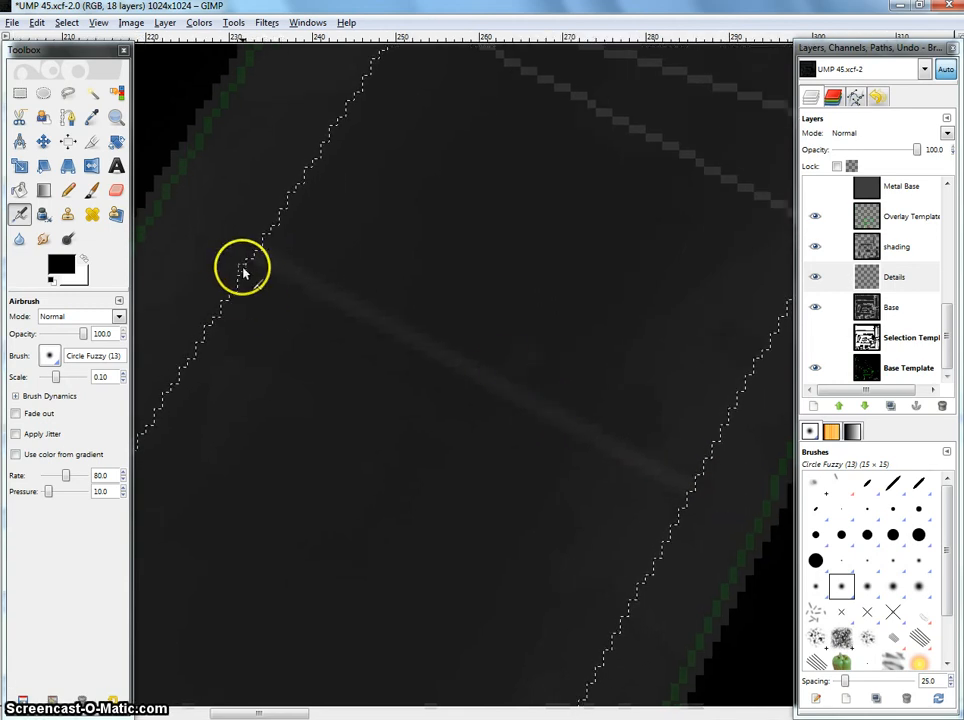
key(bracketright)
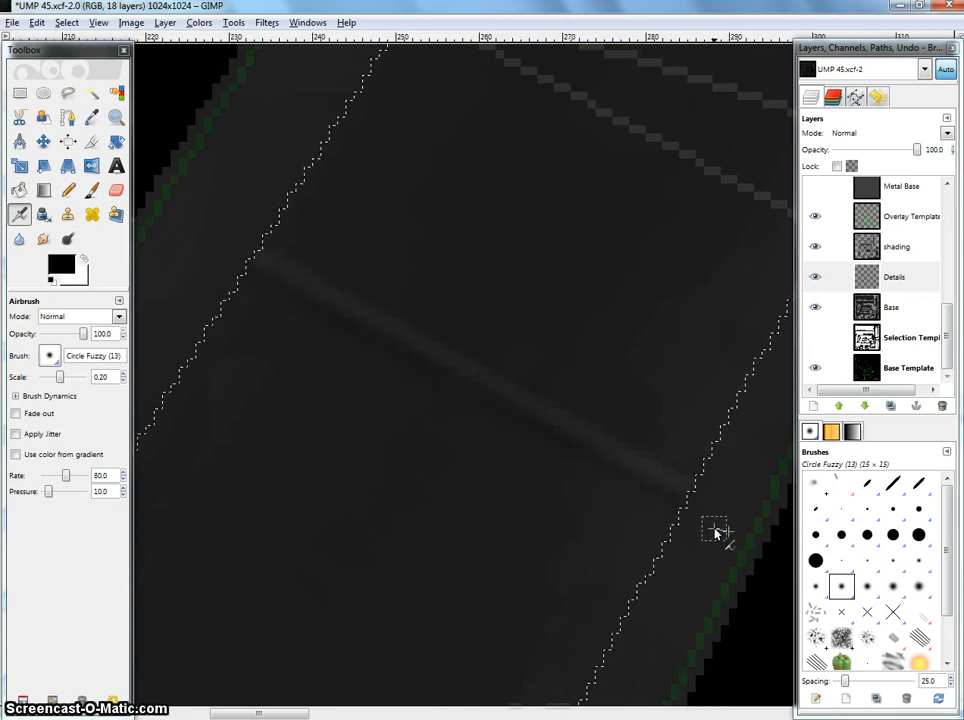
shift+click(168, 228)
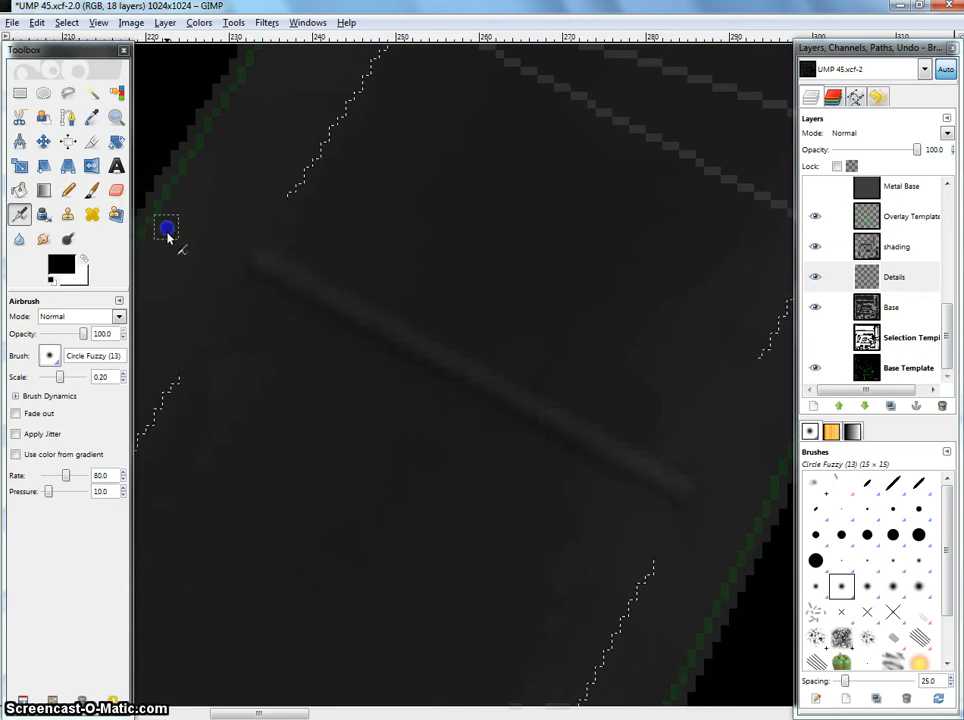
shift+click(752, 548)
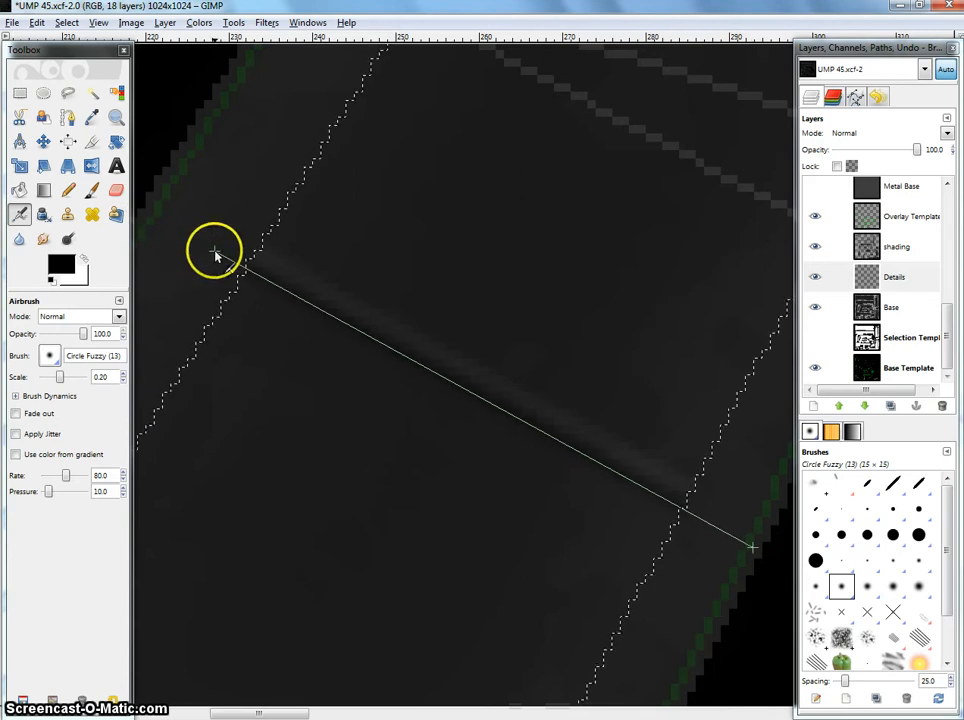
shift+click(712, 490)
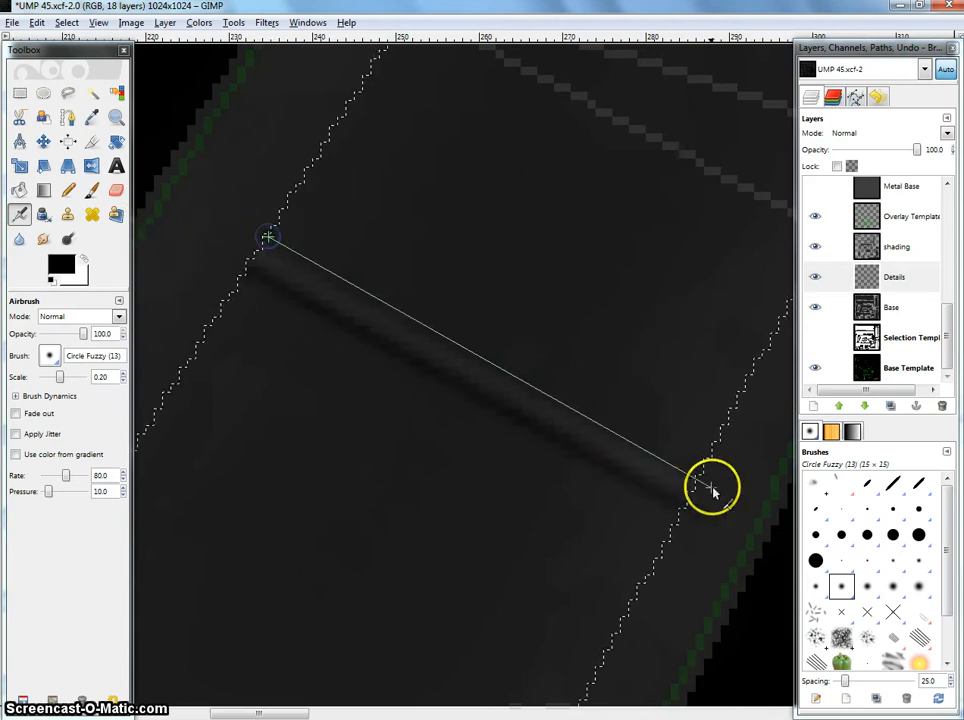
shift+click(186, 199)
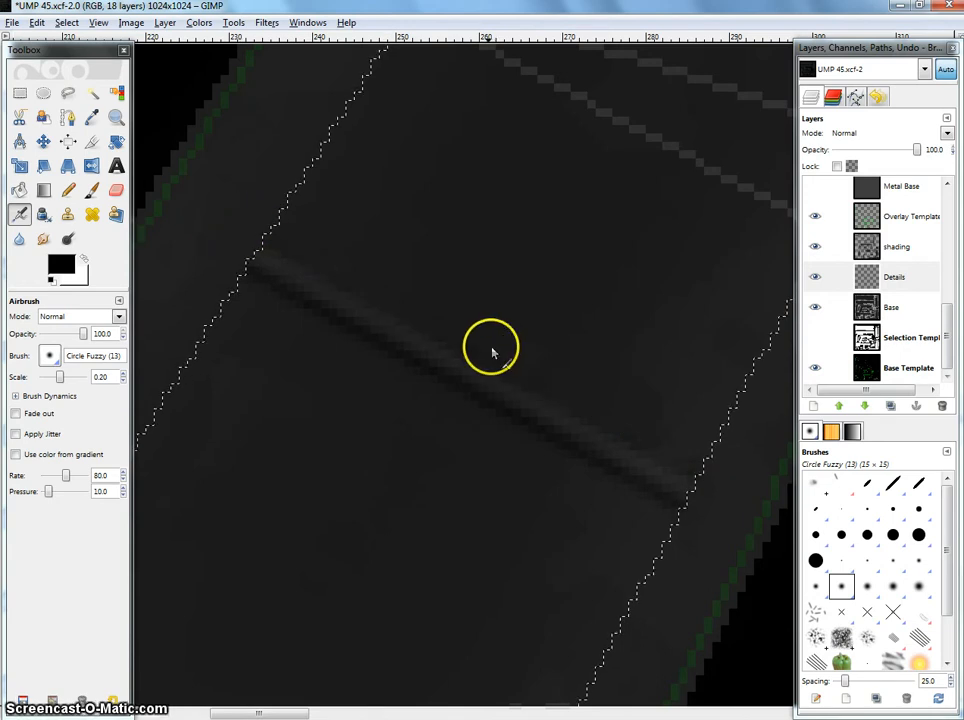
Step: Swap the foreground colour to white and set the Airbrush to scale 0.10, opacity 40 and jitter amount 0.20
drag(443, 326, 493, 282)
scroll(384, 254, up, 2)
drag(283, 201, 371, 204)
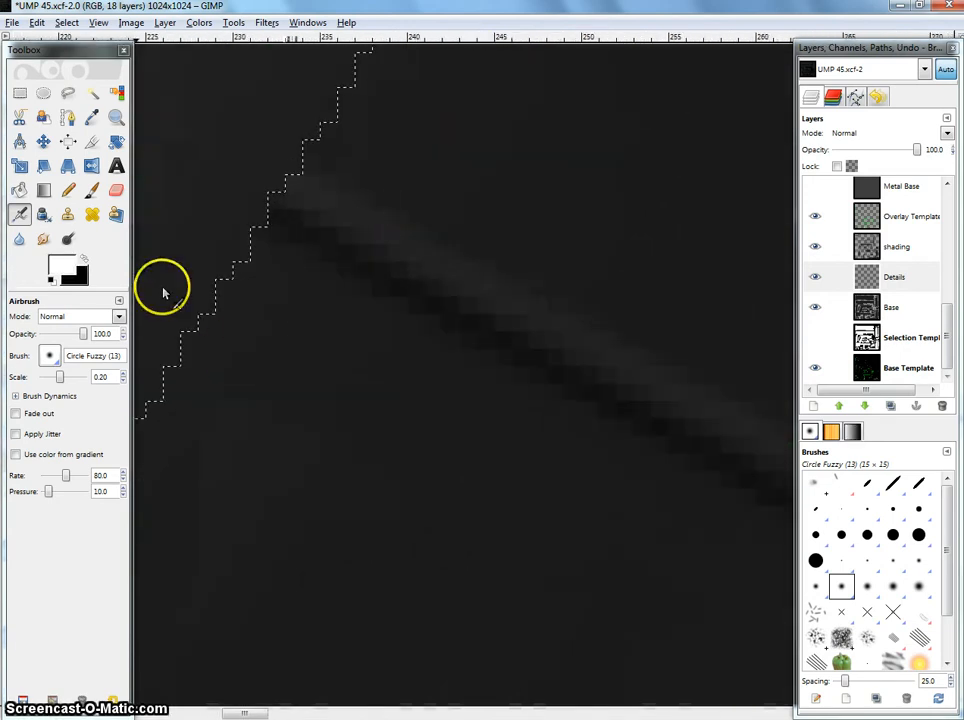
drag(107, 377, 11, 360)
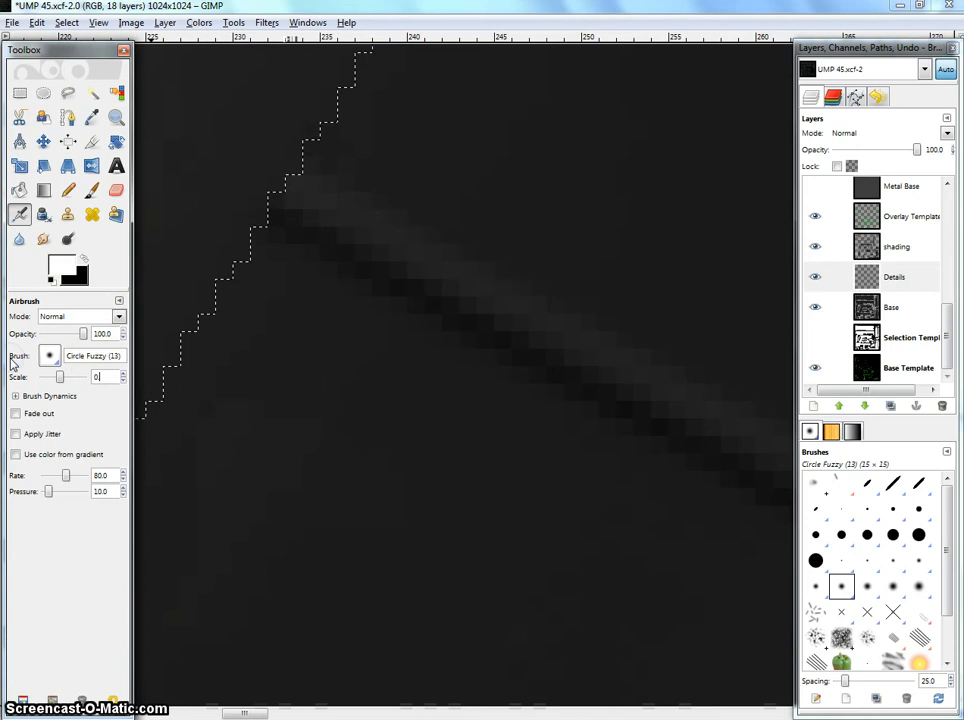
click(15, 433)
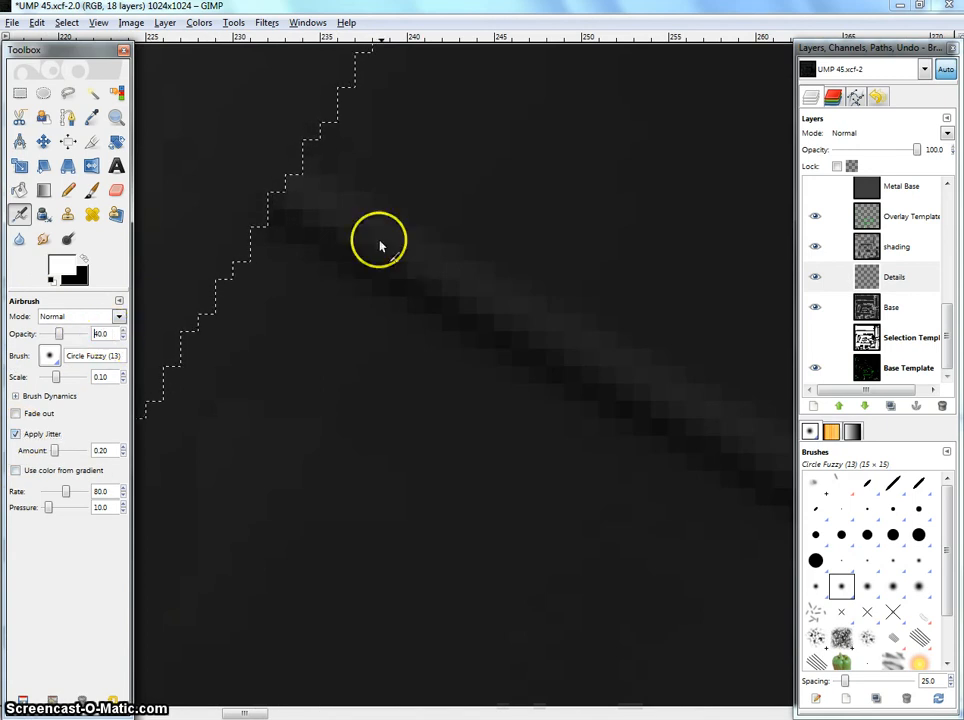
Step: Airbrush straight white highlight lines along the upper side of the black shadow line, from one edge of the selected panel to the other
drag(380, 245, 366, 333)
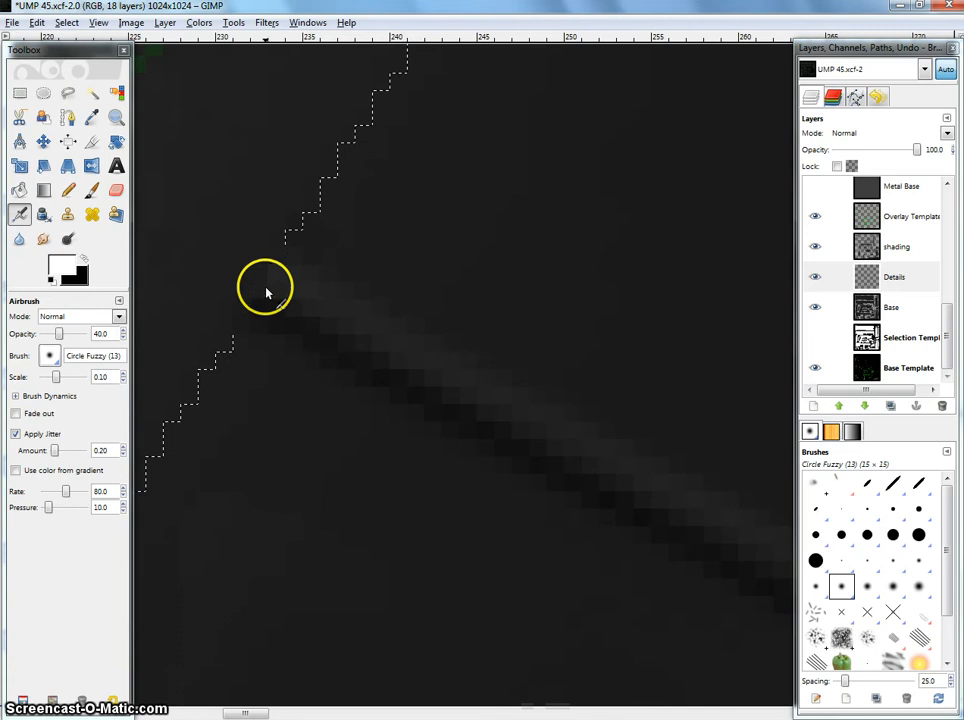
drag(546, 330, 400, 338)
drag(525, 391, 415, 217)
drag(700, 560, 243, 293)
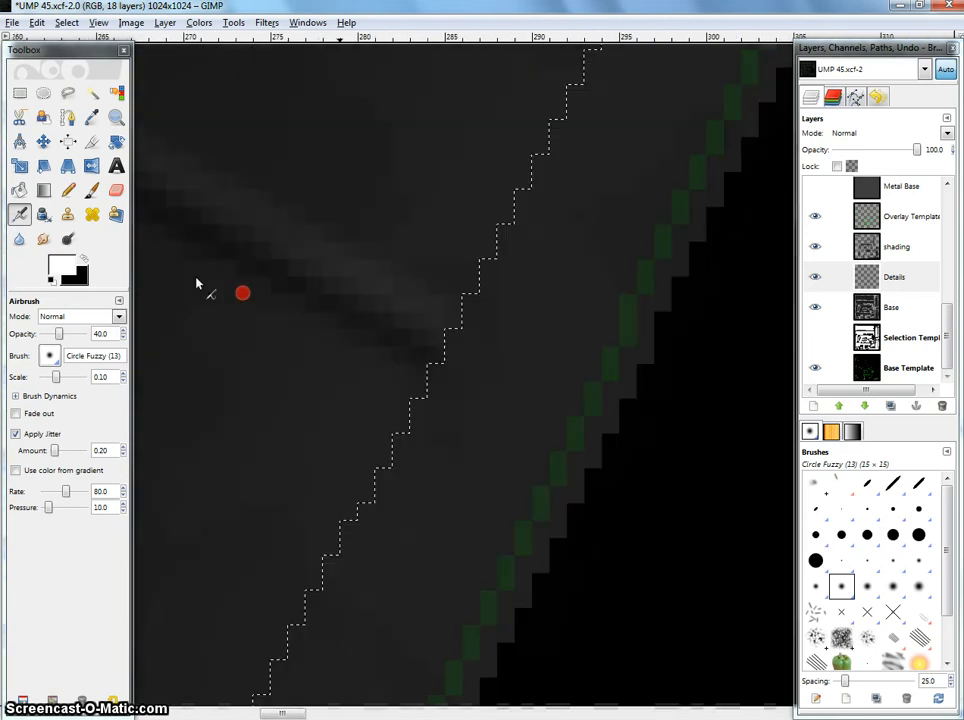
shift+click(465, 355)
drag(314, 242, 566, 346)
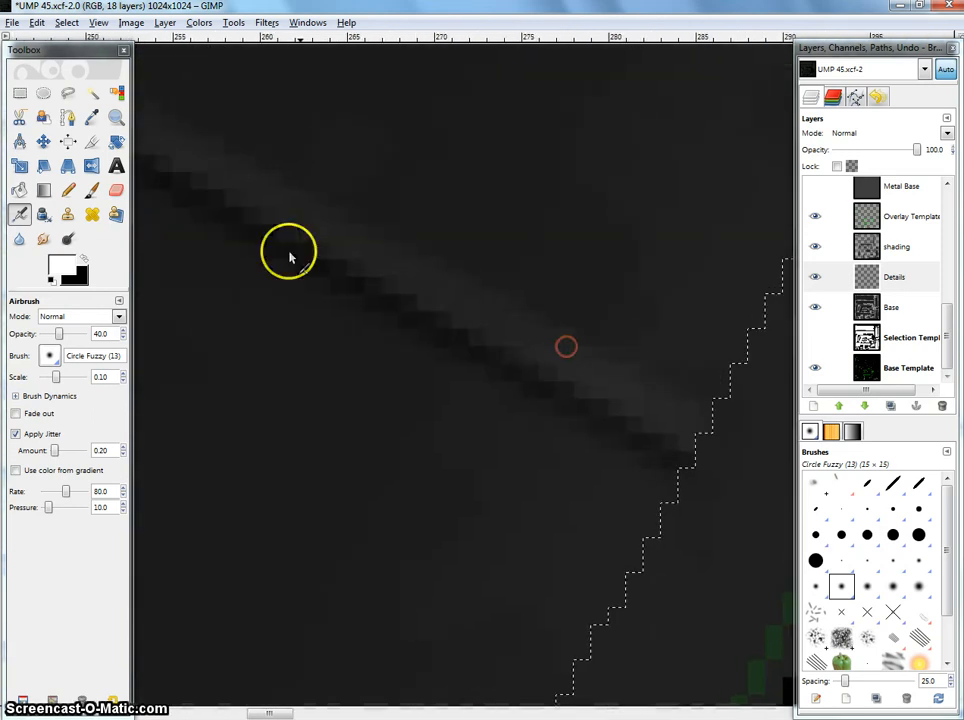
drag(290, 258, 540, 452)
shift+click(299, 285)
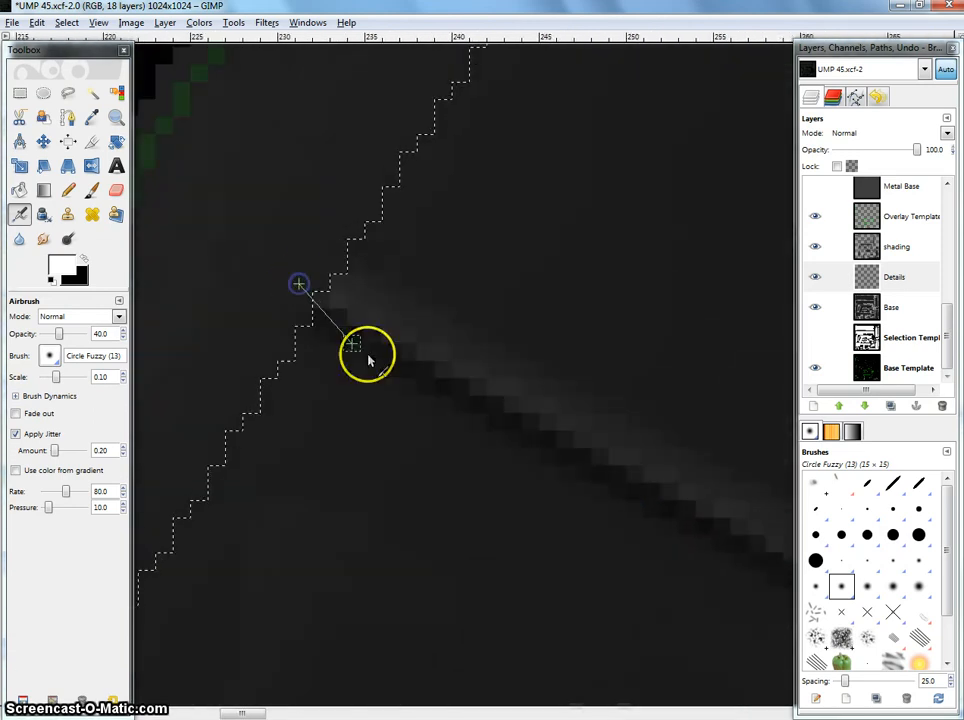
drag(469, 403, 331, 327)
drag(515, 408, 293, 295)
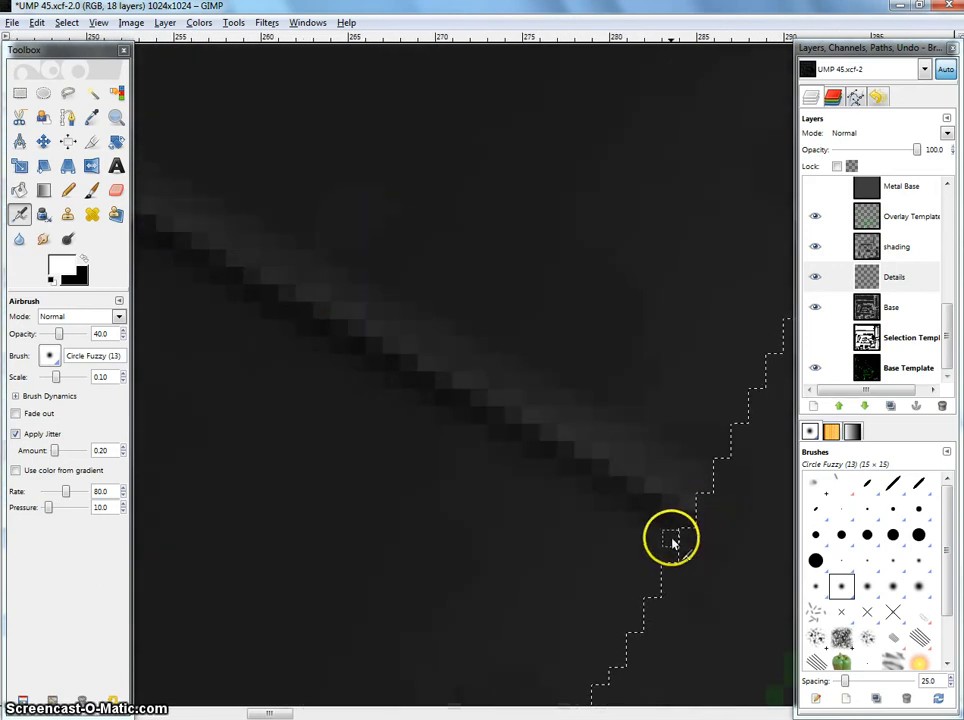
drag(563, 350, 779, 501)
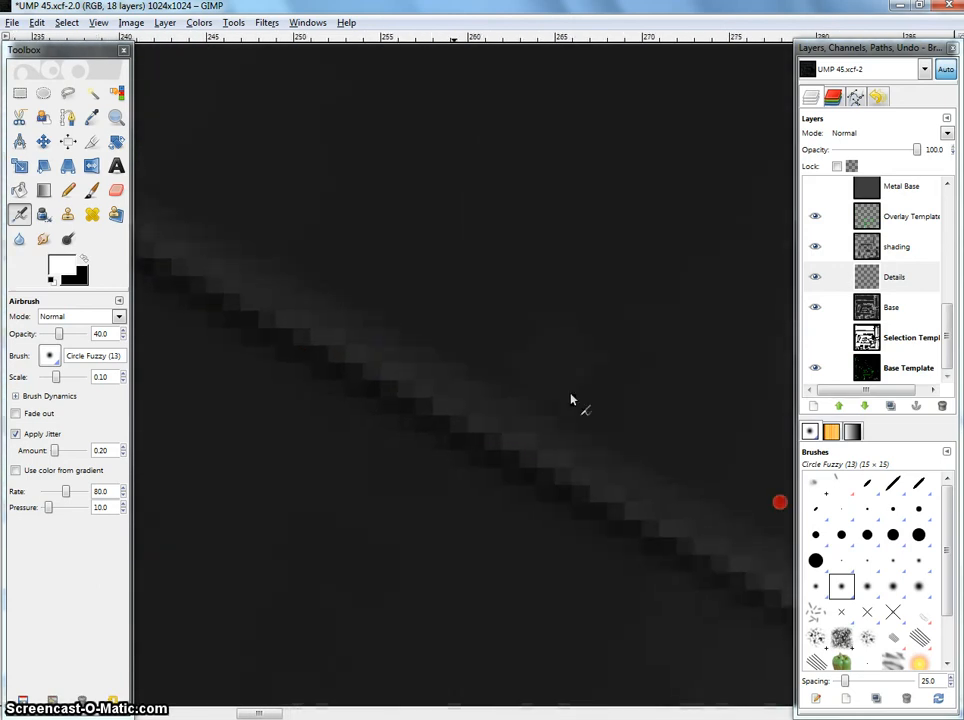
mouse_move(363, 317)
mouse_down()
mouse_move(600, 434)
mouse_move(243, 252)
mouse_up()
shift+click(224, 236)
mouse_move(488, 433)
mouse_down()
mouse_move(462, 400)
mouse_move(213, 305)
mouse_up()
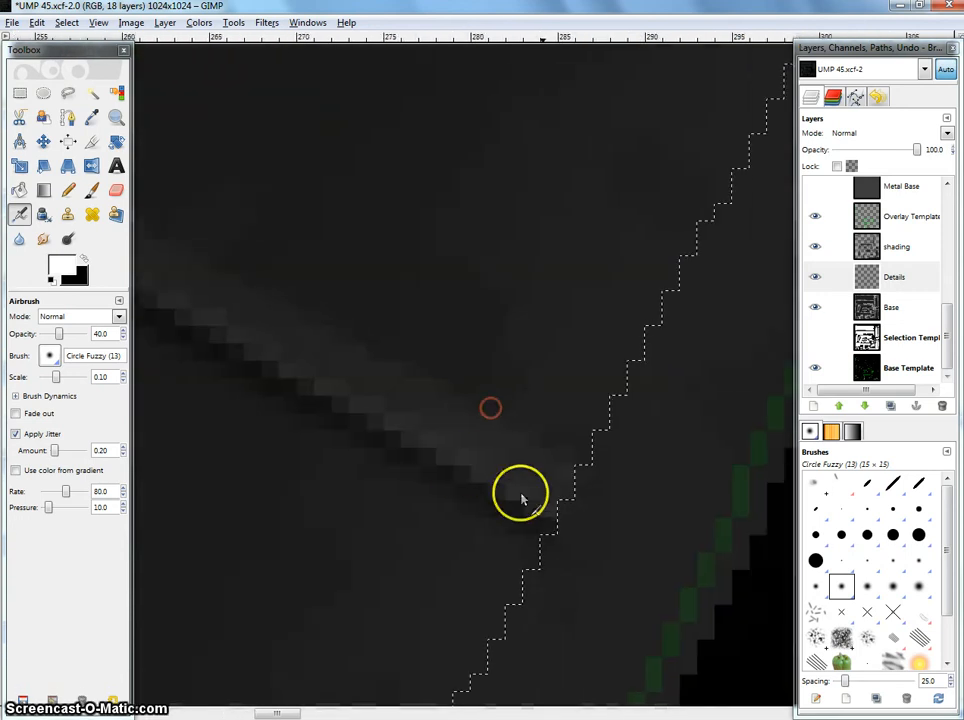
shift+click(650, 511)
drag(338, 314, 560, 437)
drag(390, 345, 557, 437)
drag(450, 383, 489, 354)
Step: Drop the panel selection, select a 102 × 70 px rectangle around the raised line, and cut it from the Details layer
ctrl+scroll(652, 462, down, 4)
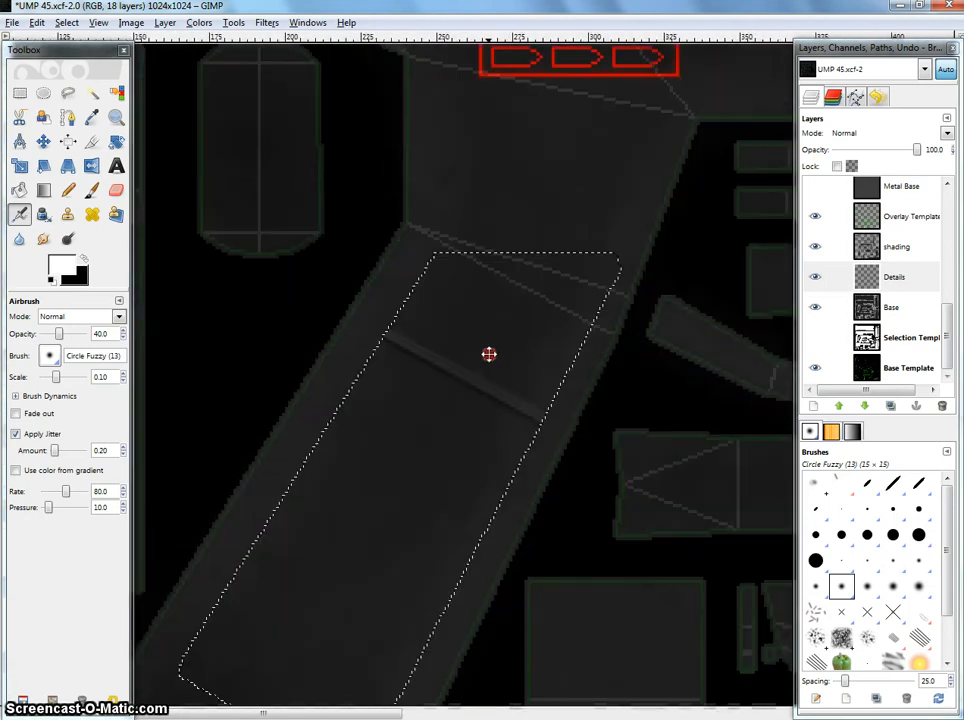
ctrl+scroll(473, 355, up, 3)
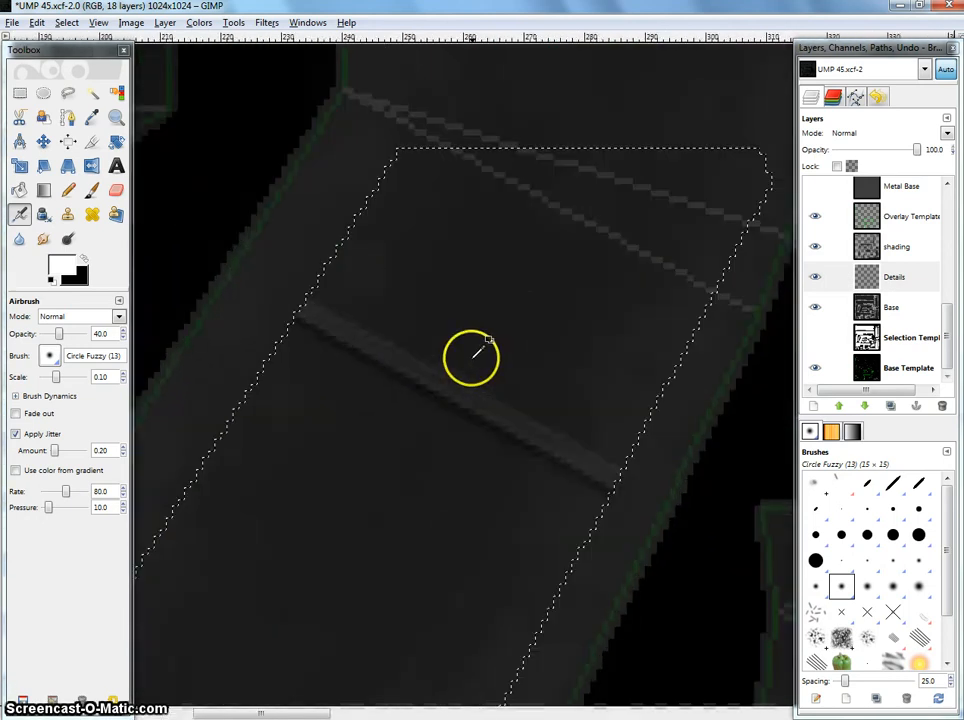
drag(469, 365, 452, 344)
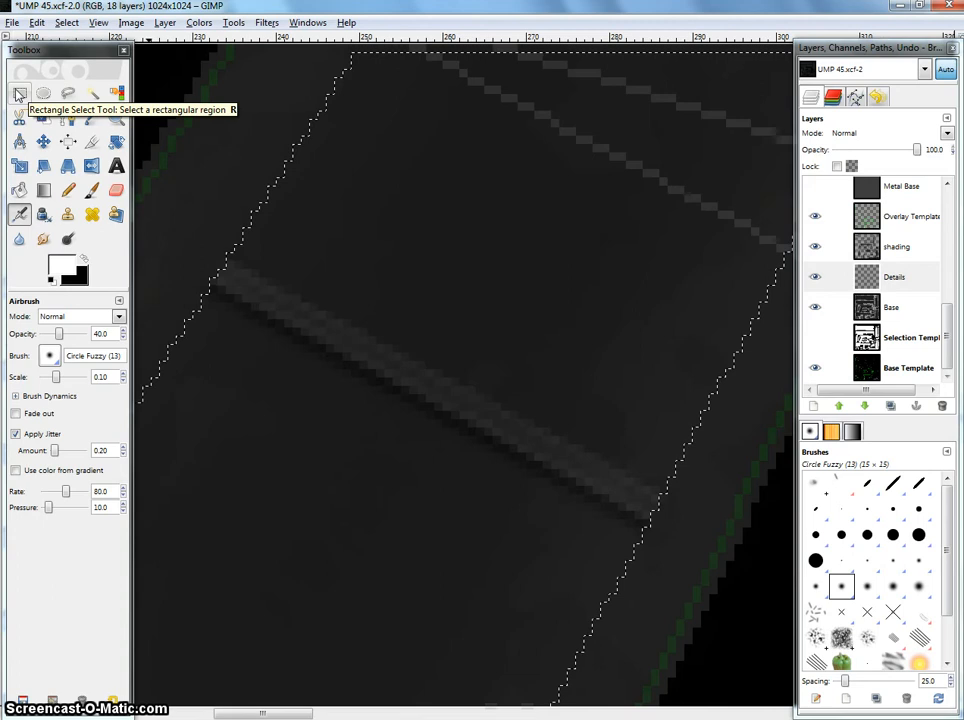
scroll(405, 237, down, 3)
drag(430, 262, 409, 323)
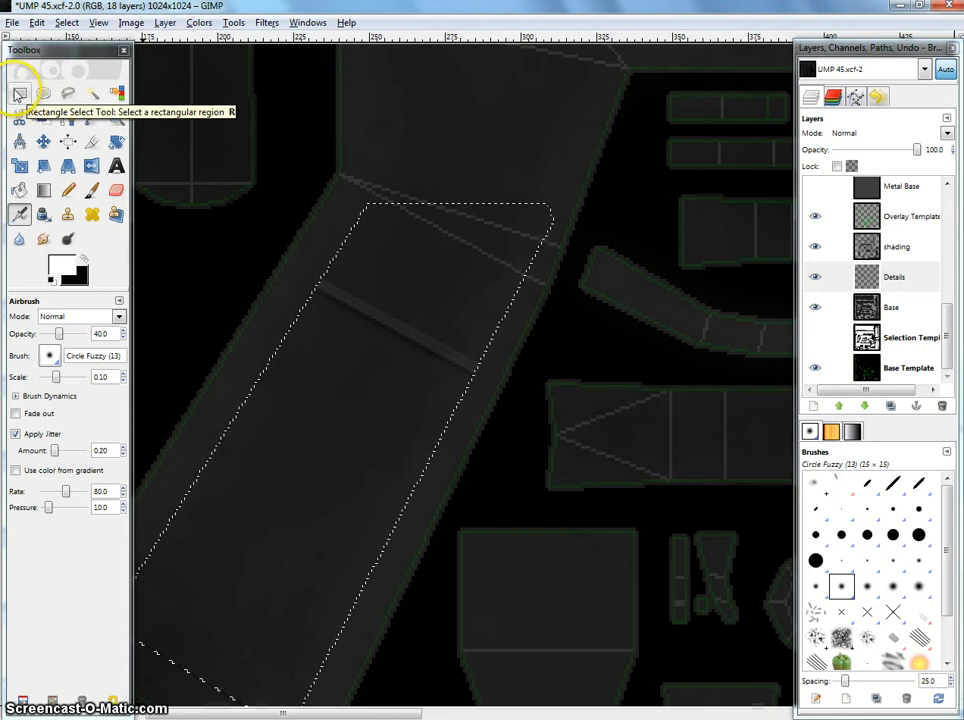
click(19, 94)
click(283, 248)
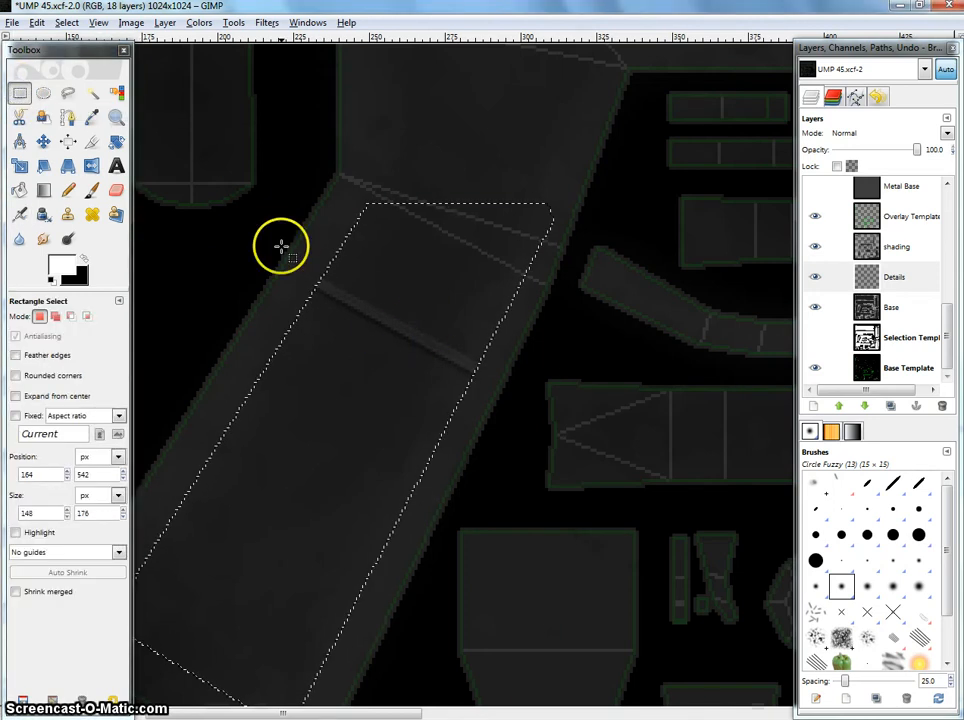
click(281, 246)
drag(310, 263, 377, 310)
click(384, 330)
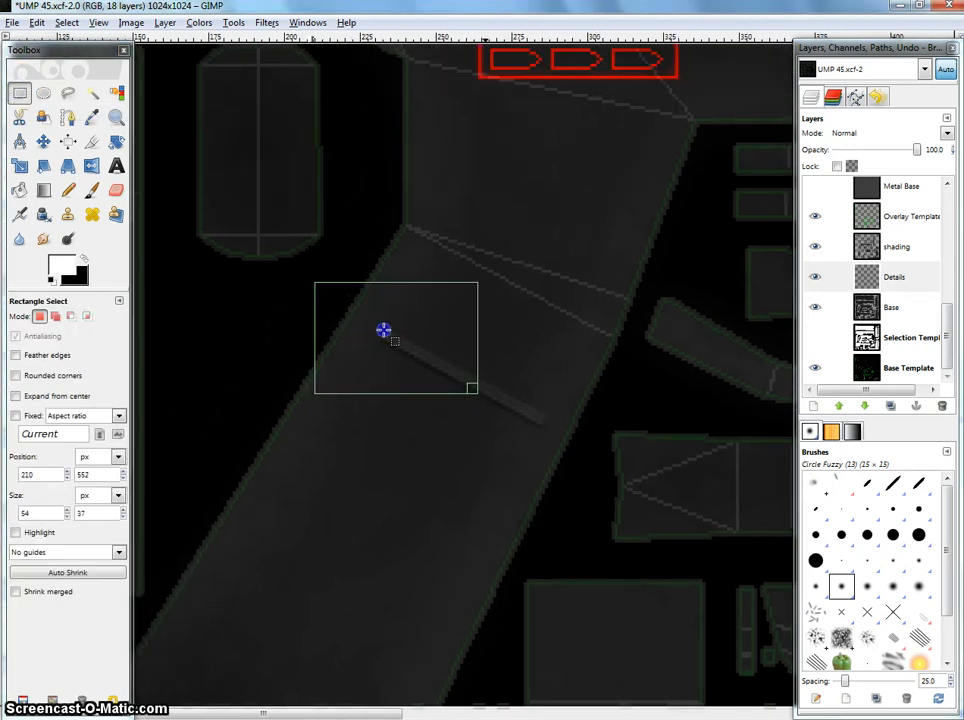
key(ctrl+x)
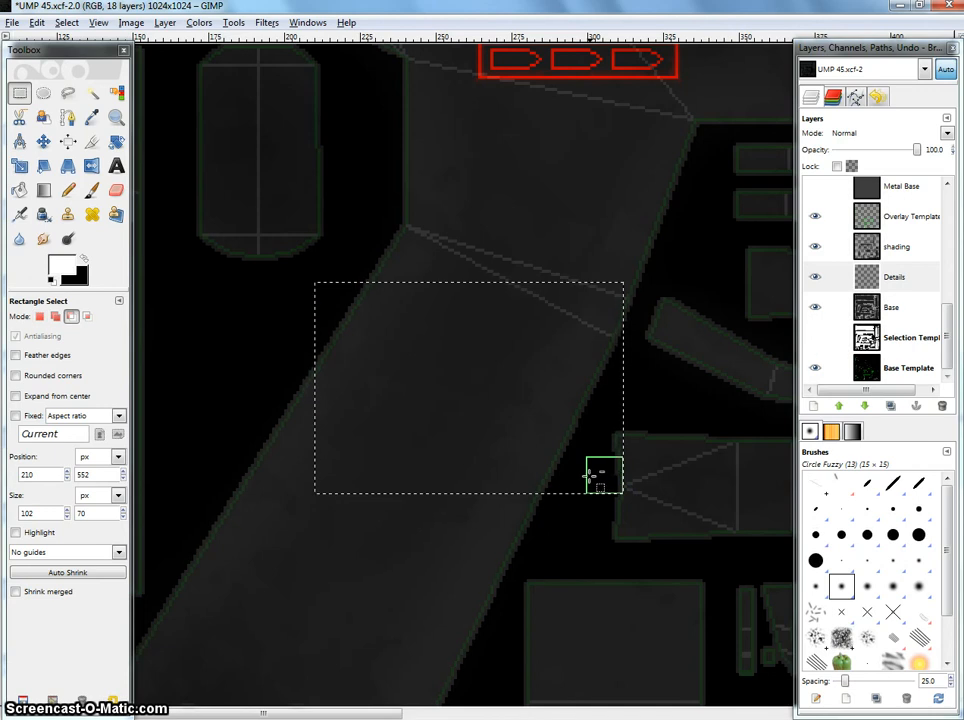
Step: Create a transparent 1024 × 1024 px layer named temp above the Details layer and paste the cut line
click(867, 277)
click(813, 405)
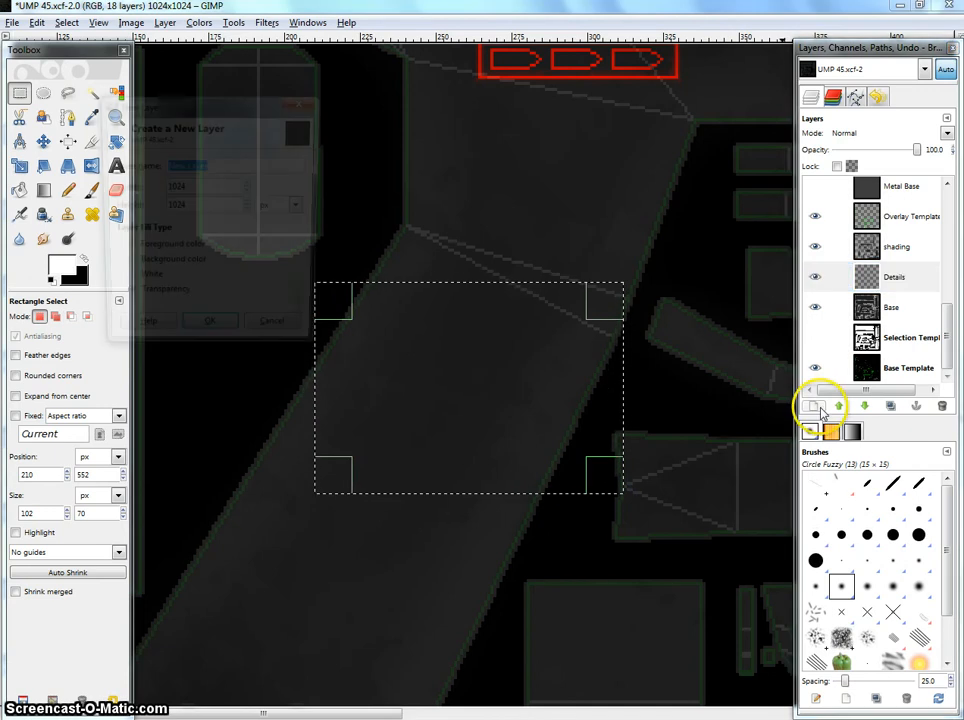
text(temp)
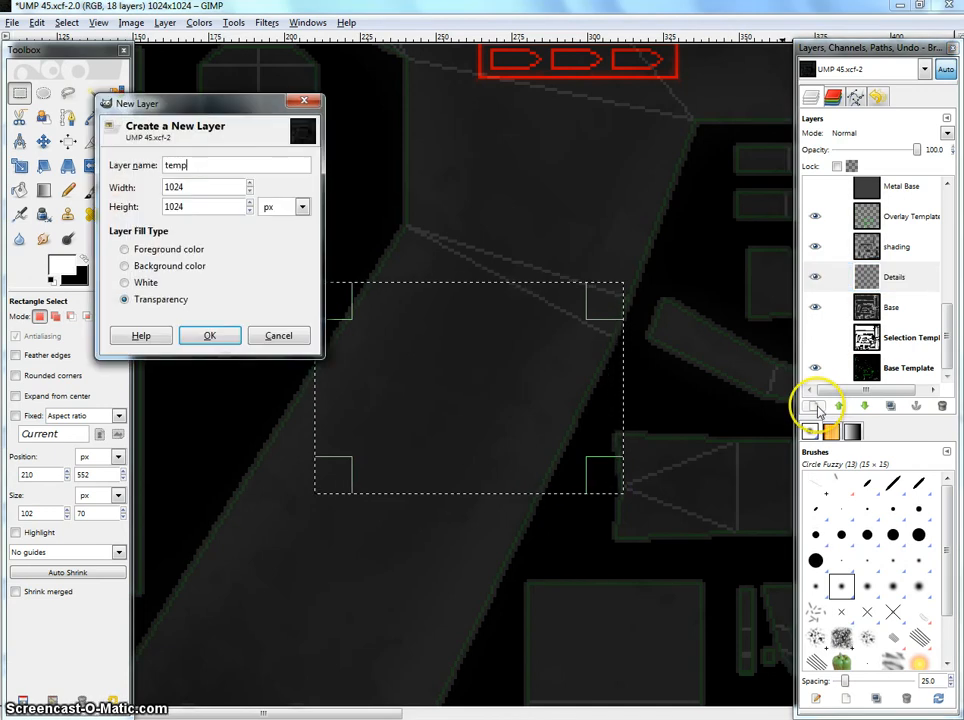
key(Return)
key(ctrl+v)
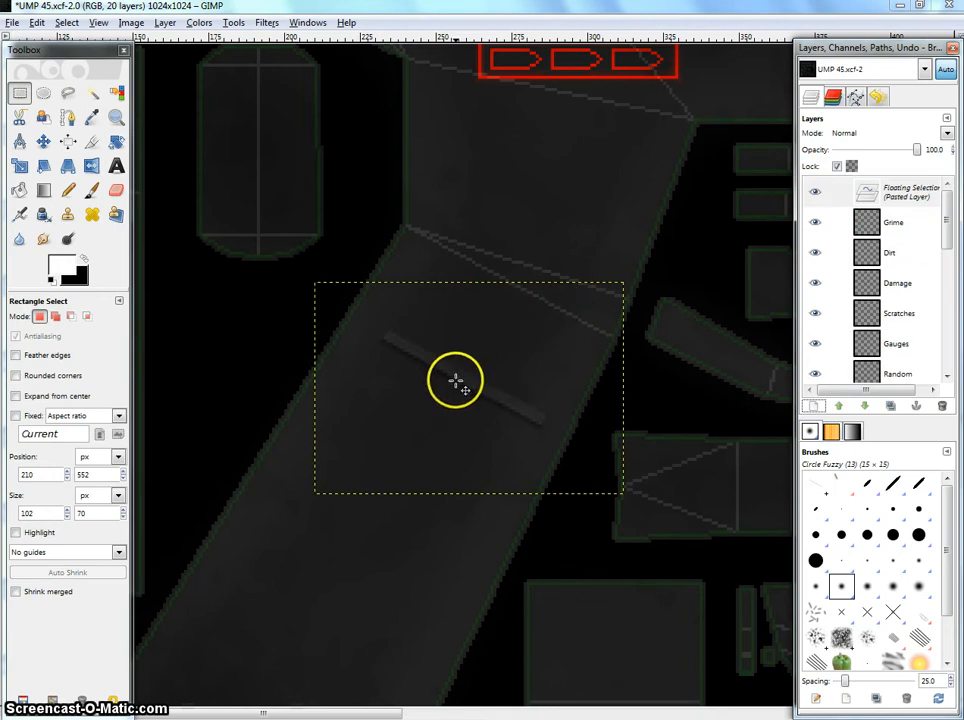
Step: Place the pasted line over the panel's upper-left edge, then align a second copy end to end with it below the fold lines
drag(455, 380, 391, 295)
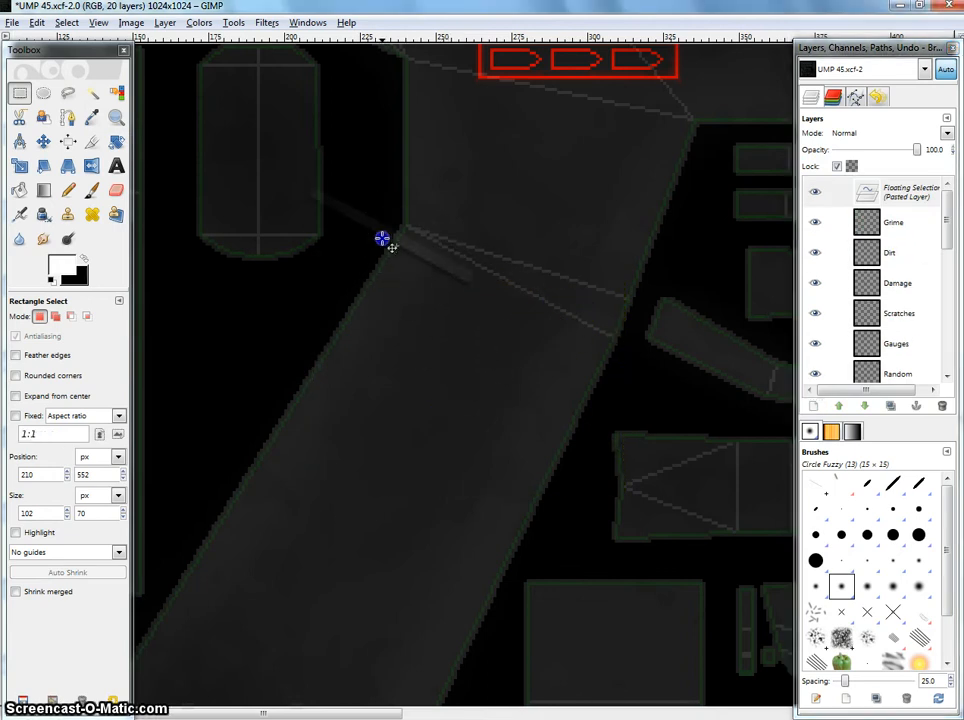
click(414, 262)
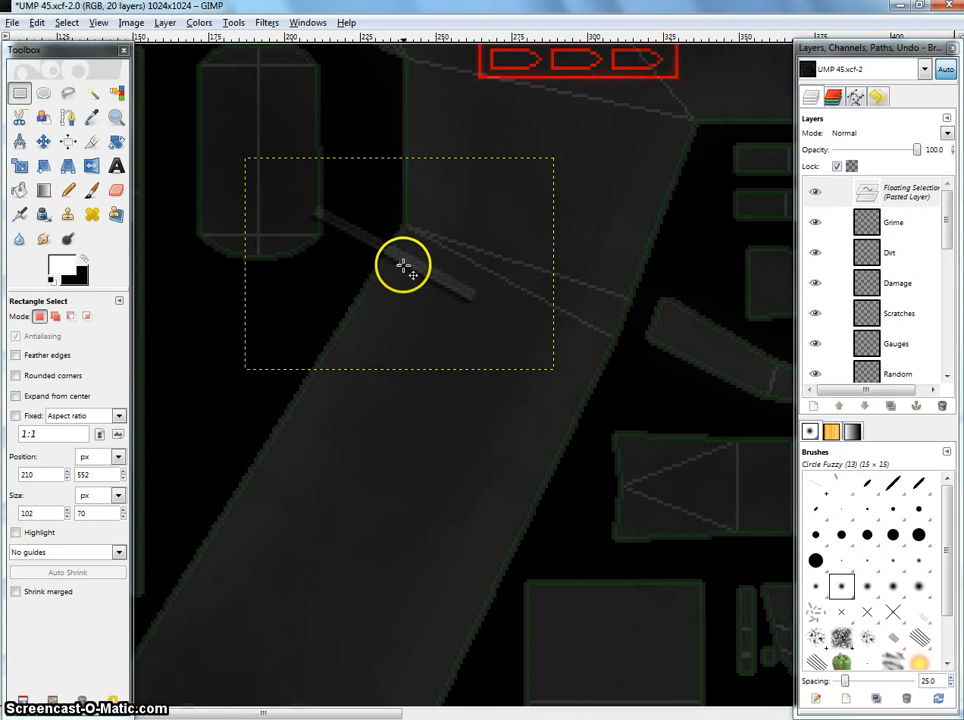
drag(403, 265, 576, 376)
scroll(551, 338, up, 3)
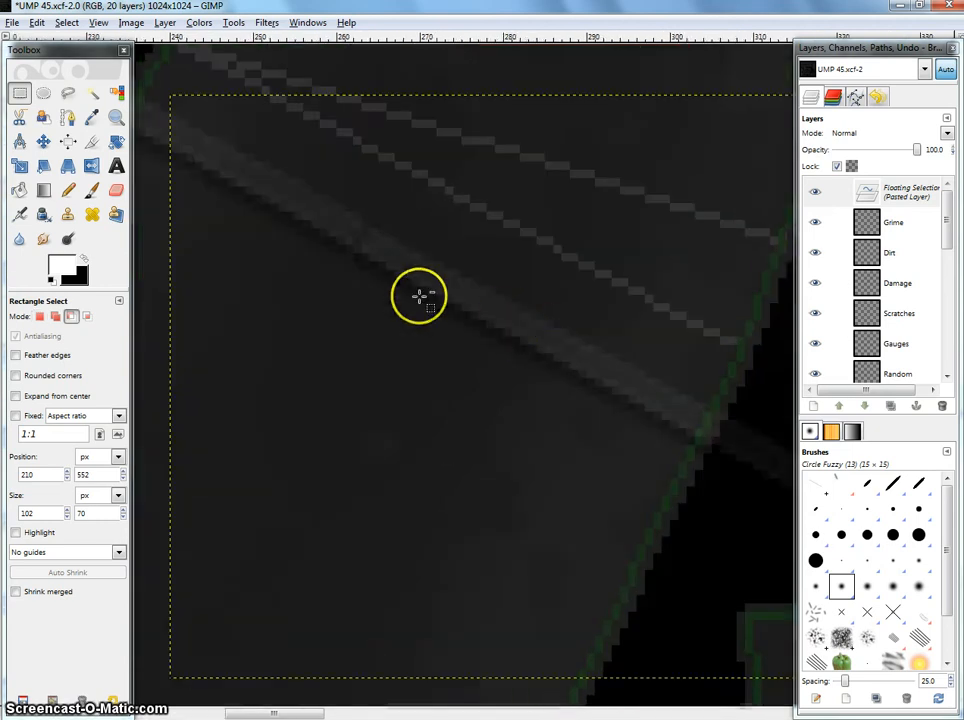
drag(412, 291, 410, 283)
Step: Paste a third copy of the line, align it to the far end of the joined line, and anchor it to the temp layer
scroll(410, 283, down, 3)
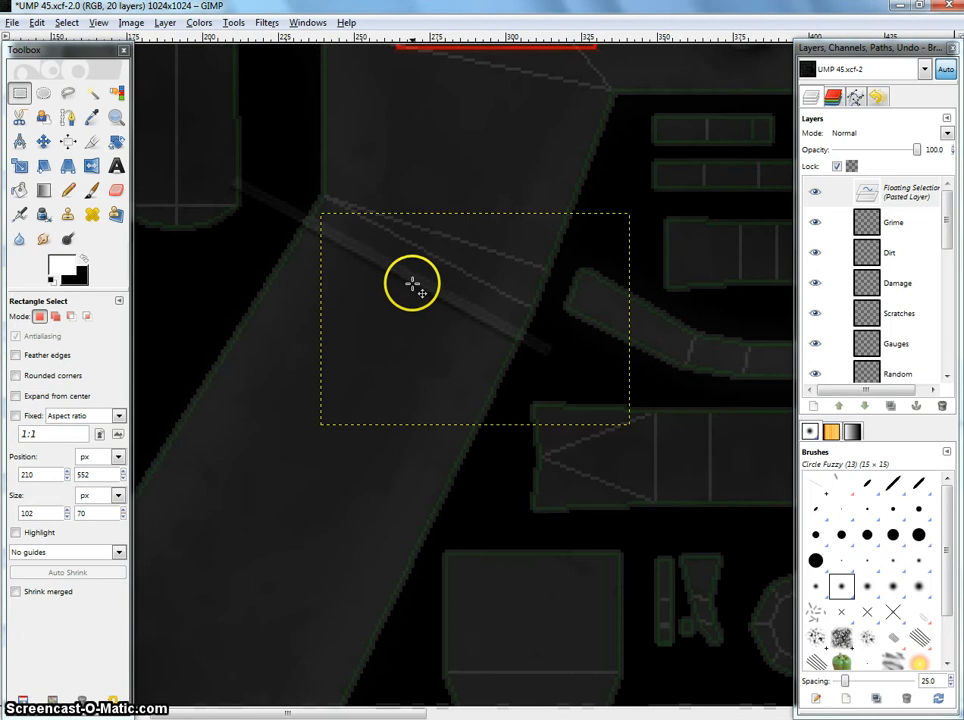
scroll(357, 243, up, 3)
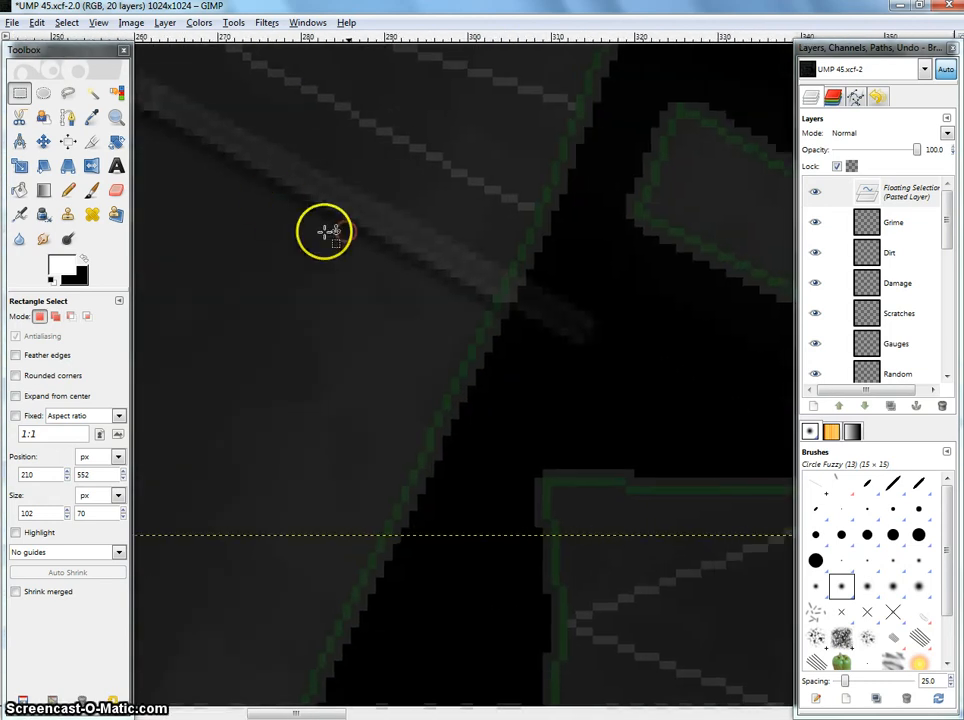
drag(362, 254, 370, 236)
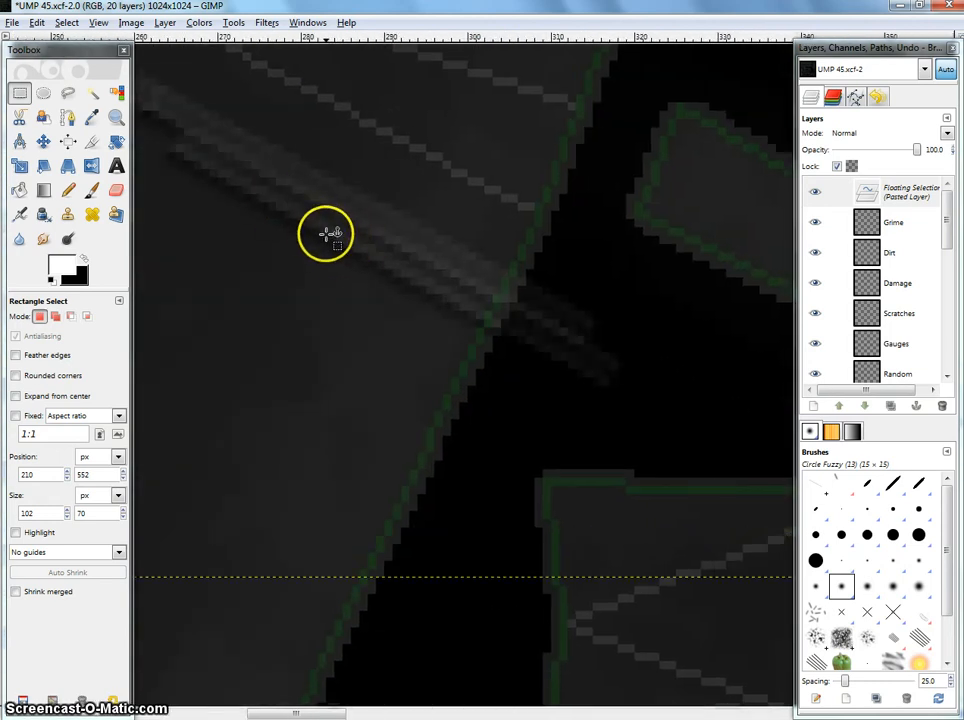
drag(332, 240, 744, 438)
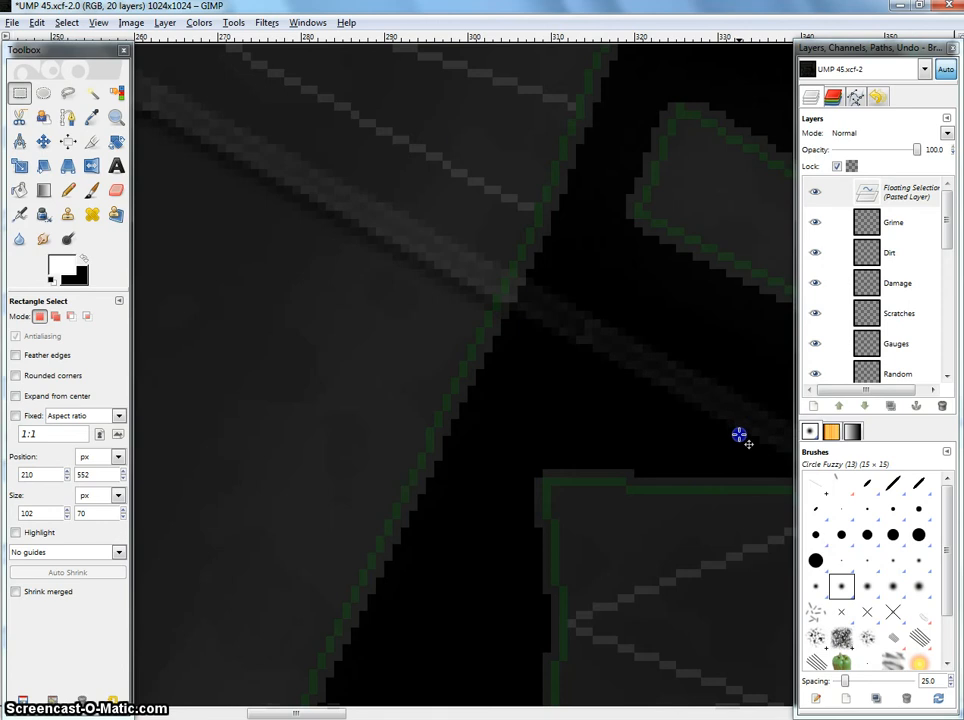
scroll(607, 344, down, 3)
drag(589, 321, 532, 329)
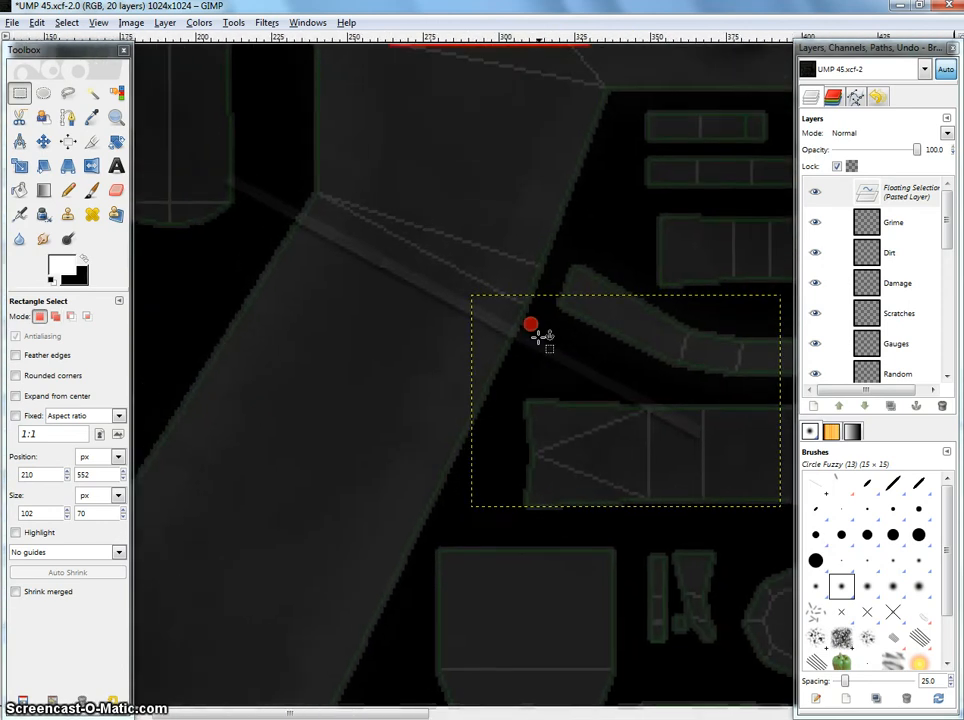
click(426, 389)
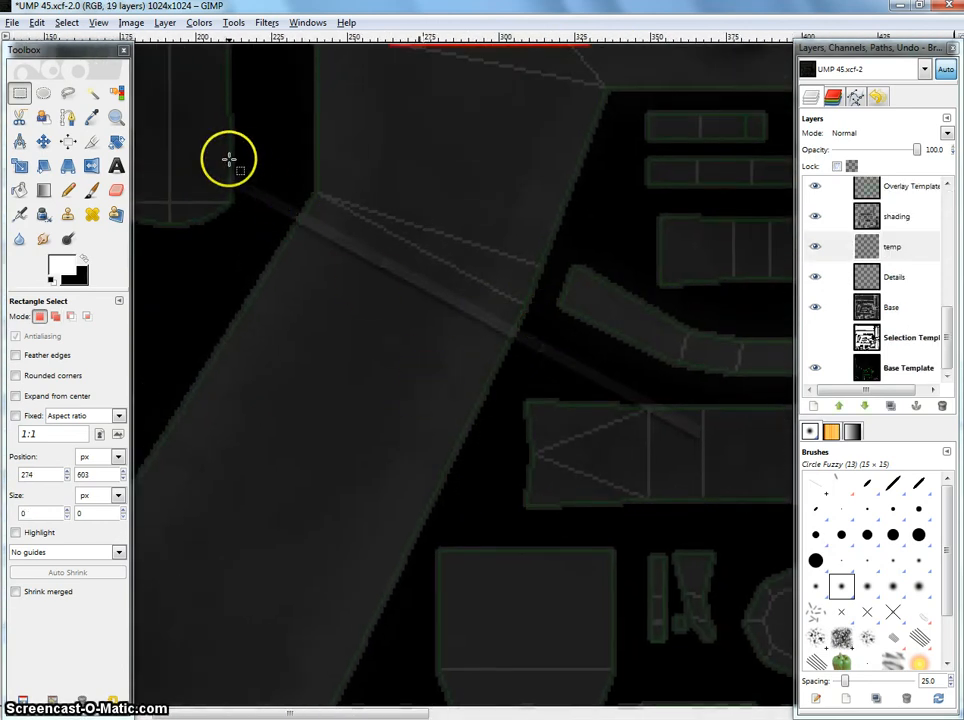
Step: Select a 223 × 155 px rectangle around the joined line, cut and paste it, and move it onto the panel's lower fold line
scroll(235, 175, down, 2)
drag(163, 130, 668, 481)
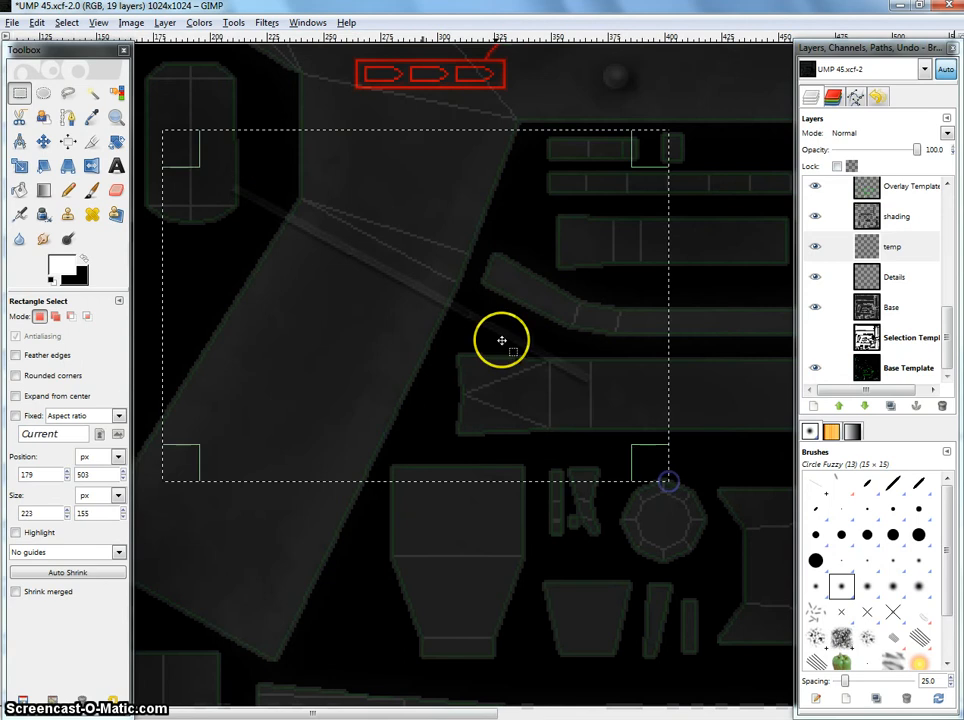
drag(502, 341, 575, 387)
key(ctrl+v)
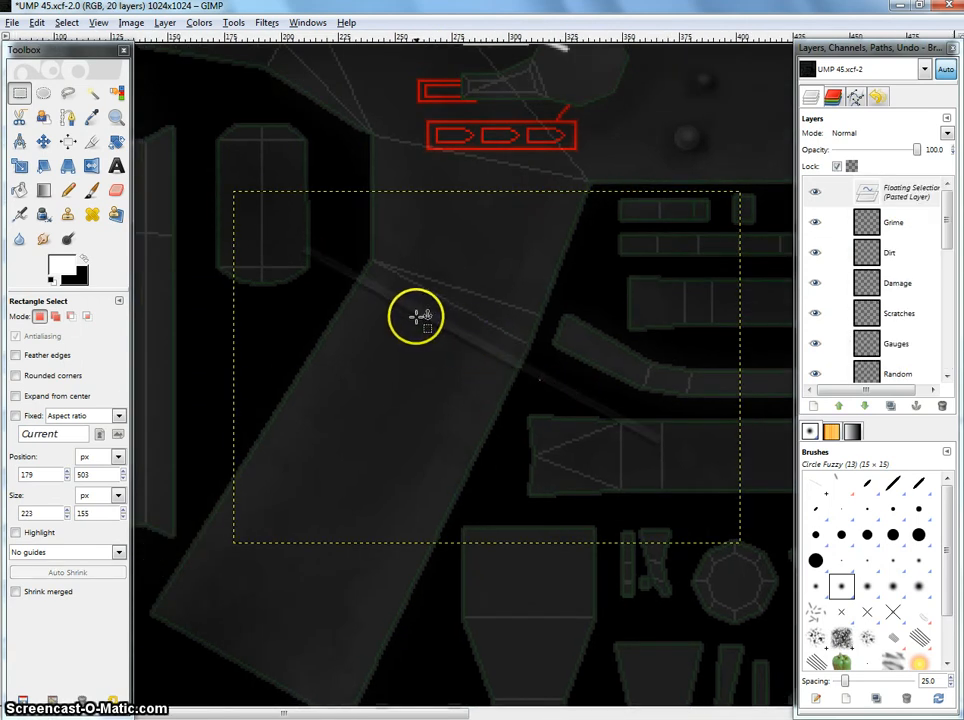
drag(424, 320, 308, 231)
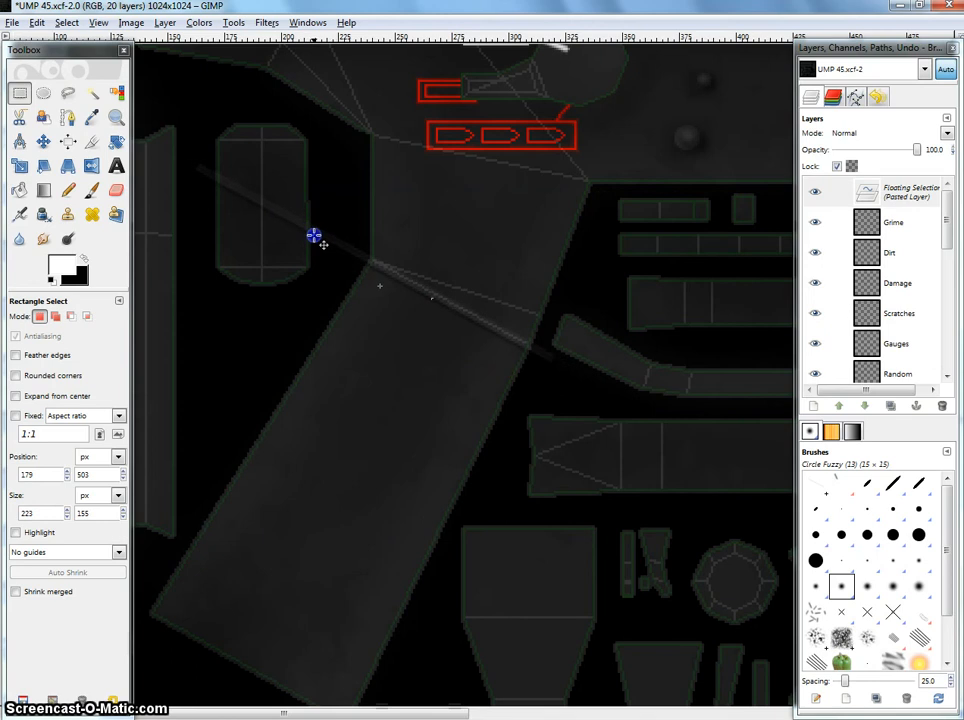
drag(330, 232, 406, 267)
Step: Align the pasted line with the panel's lower fold line, then paste another copy and place it parallel just below
scroll(423, 287, up, 2)
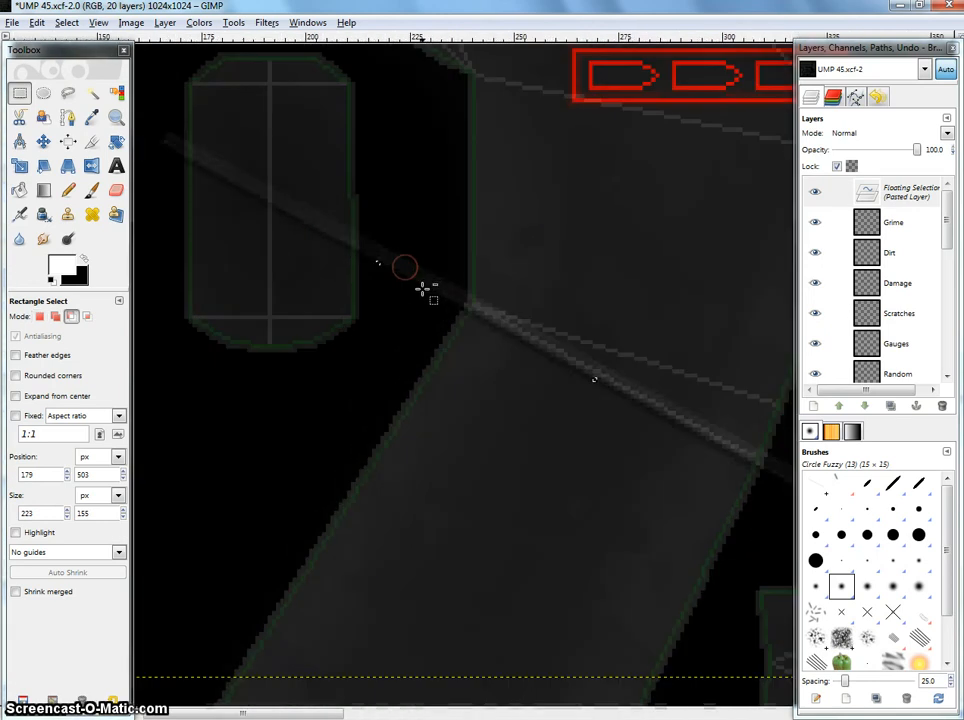
key(Down)
key(Down)
key(Left)
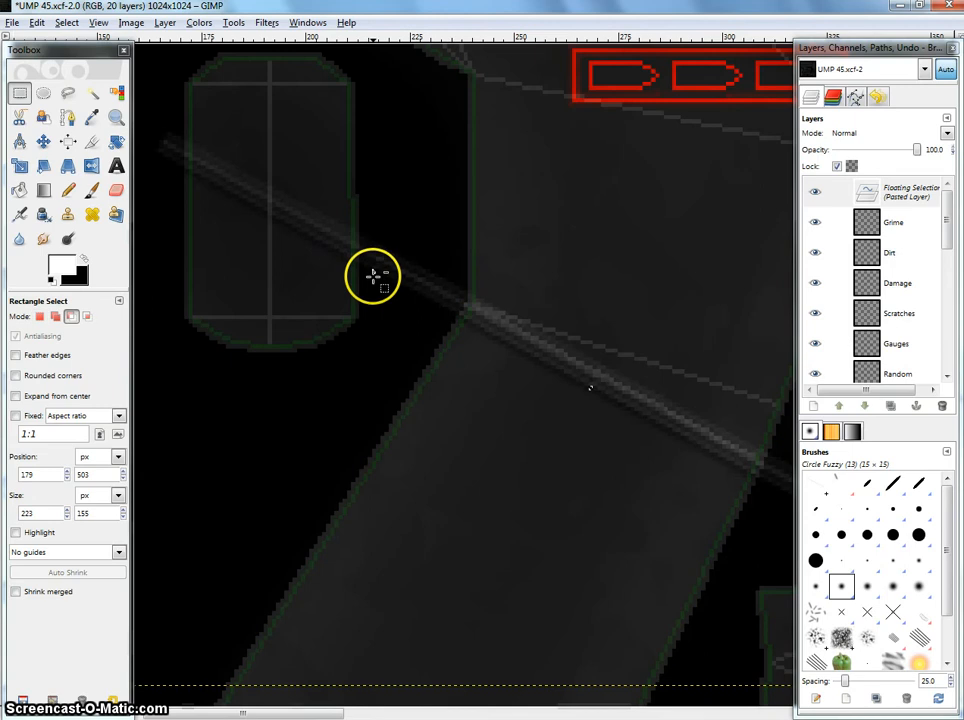
key(ctrl+z)
drag(408, 291, 330, 265)
key(ctrl+v)
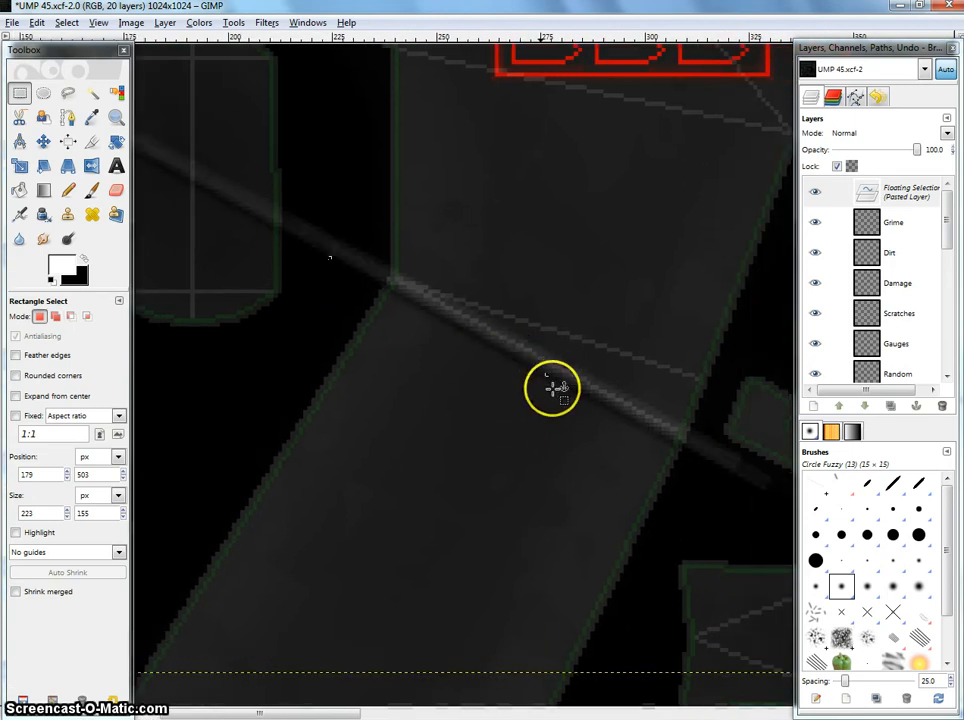
drag(545, 383, 449, 371)
scroll(576, 391, up, 2)
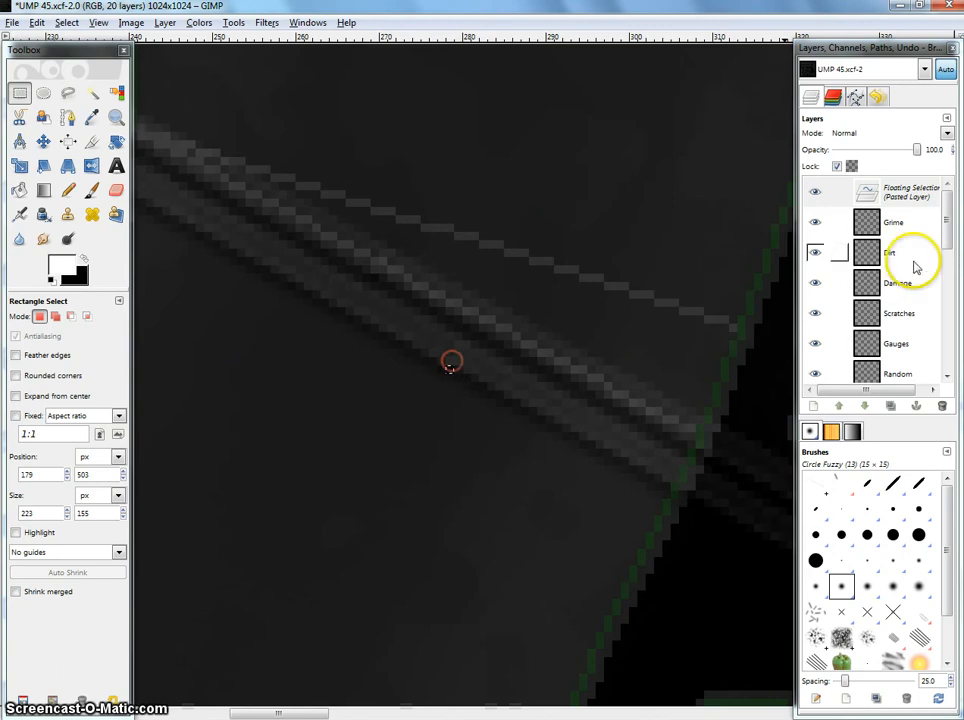
Step: Hide the Overlay Template layer and adjust the second line so it runs parallel directly beneath the first
drag(940, 215, 941, 306)
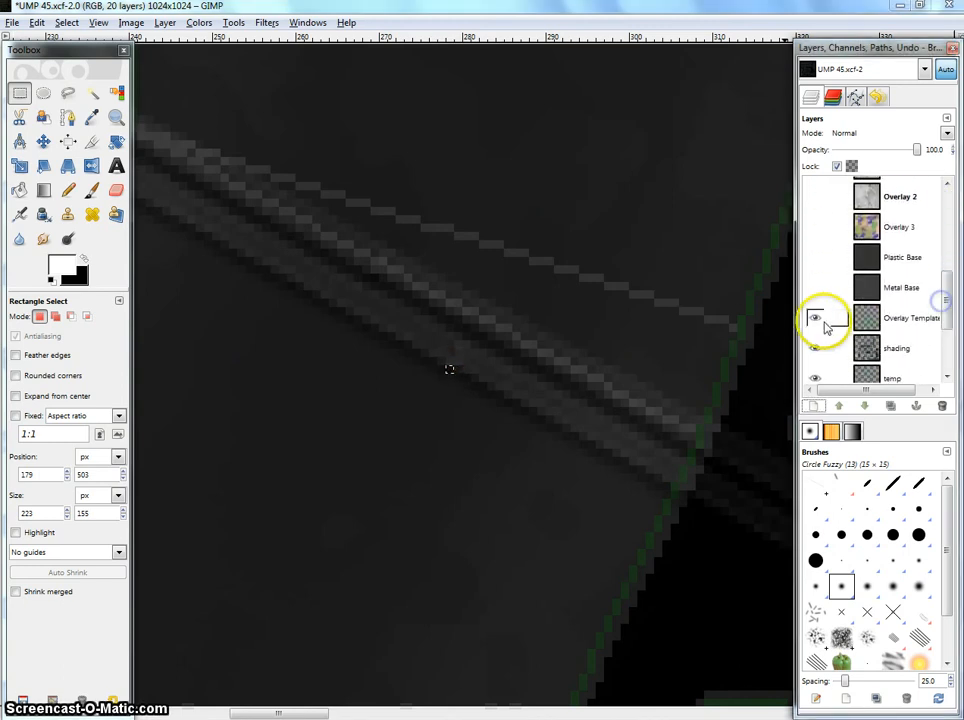
click(816, 318)
drag(475, 312, 502, 293)
scroll(478, 295, down, 2)
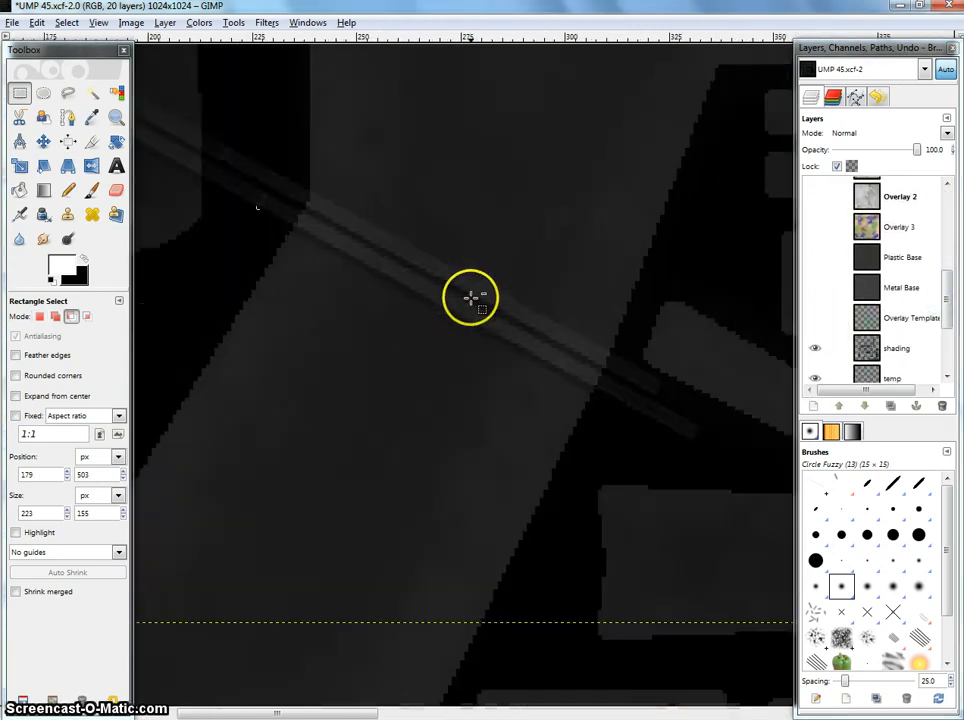
scroll(484, 326, up, 2)
scroll(477, 318, down, 1)
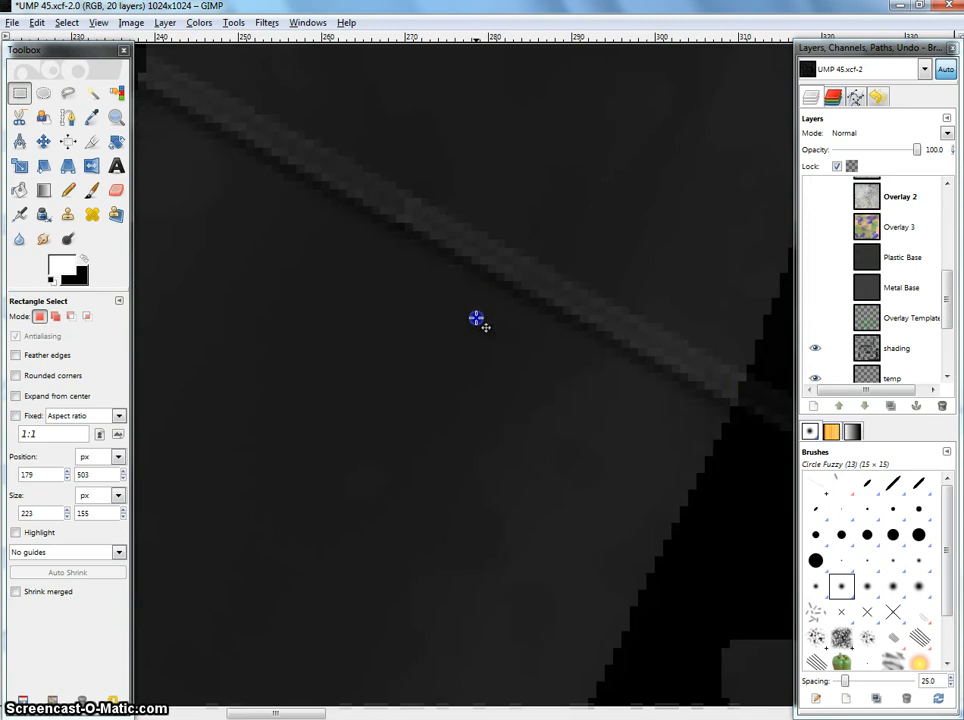
scroll(478, 322, up, 1)
key(ctrl+z)
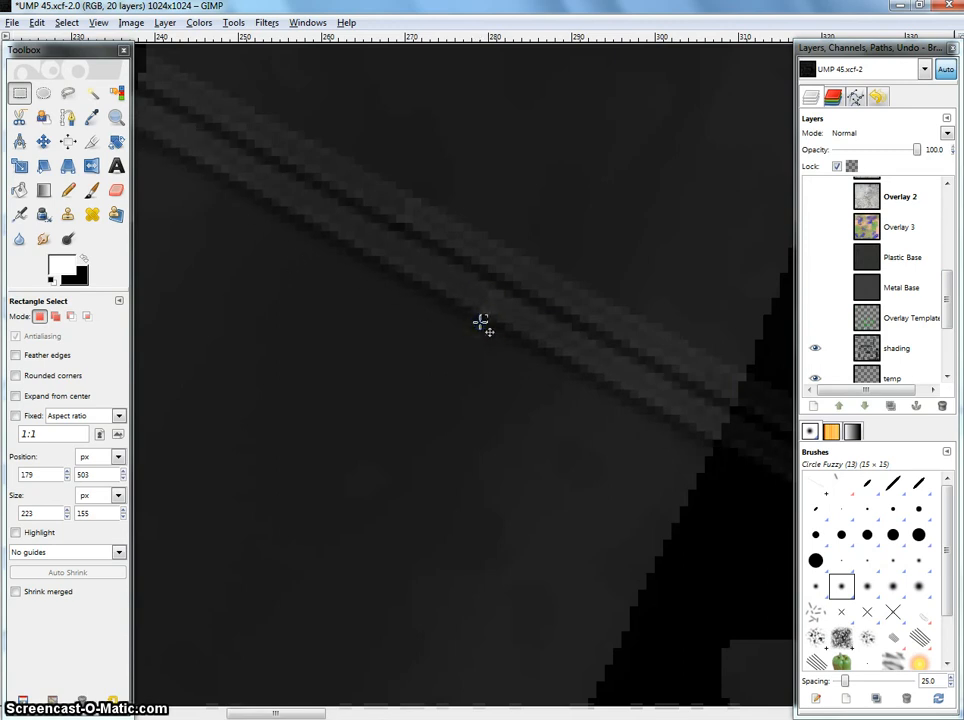
Step: Paste a third copy of the line and align it parallel beneath the other two with the same spacing
key(ctrl+v)
drag(672, 430, 503, 381)
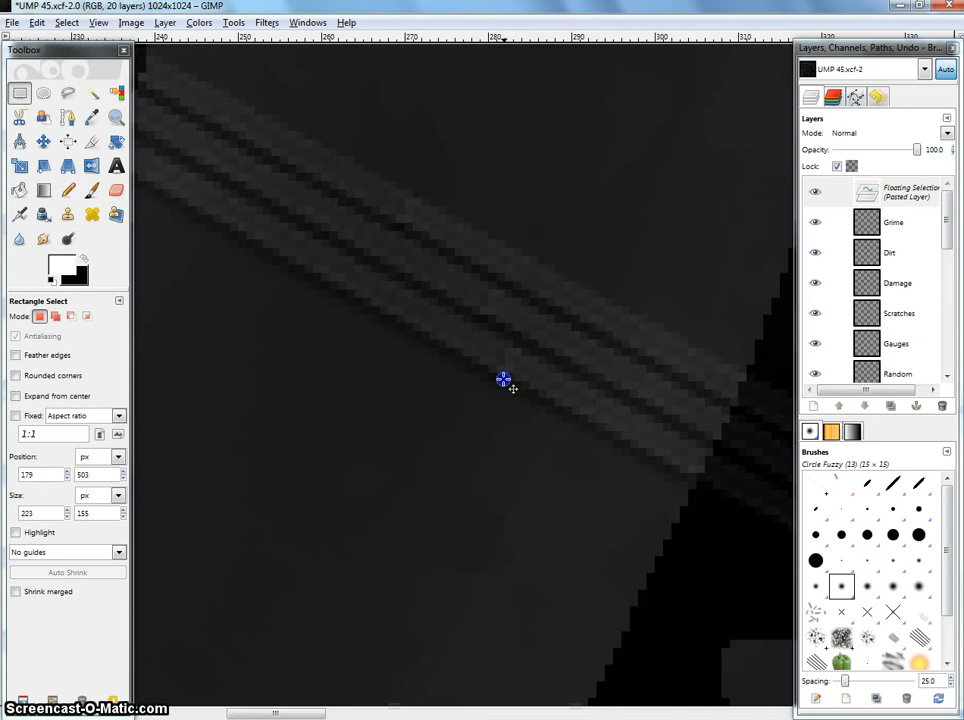
scroll(522, 404, down, 3)
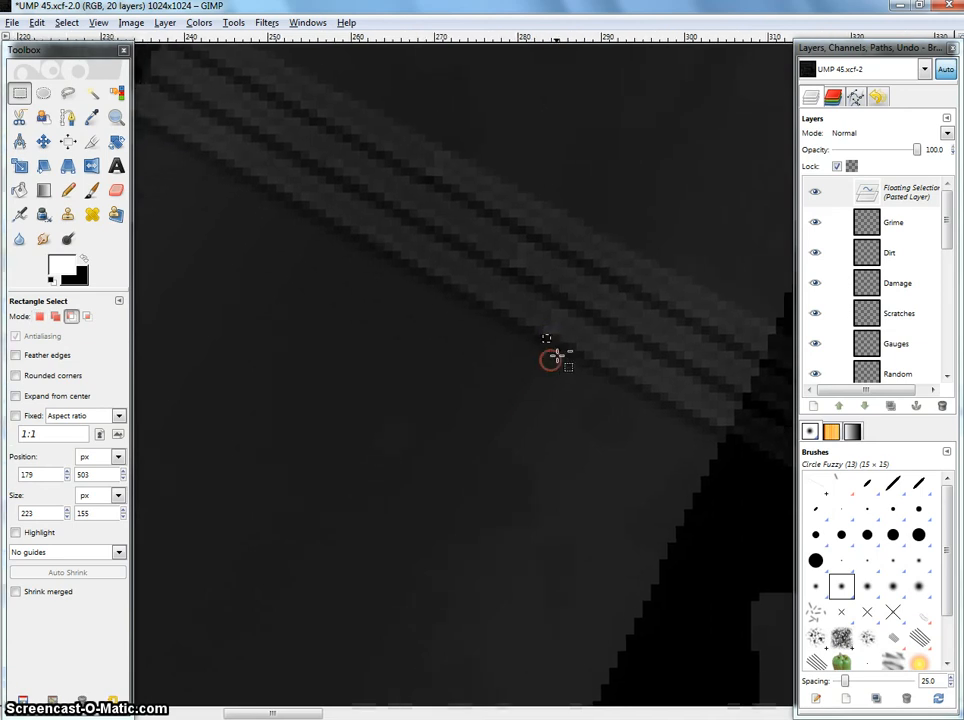
scroll(577, 338, down, 2)
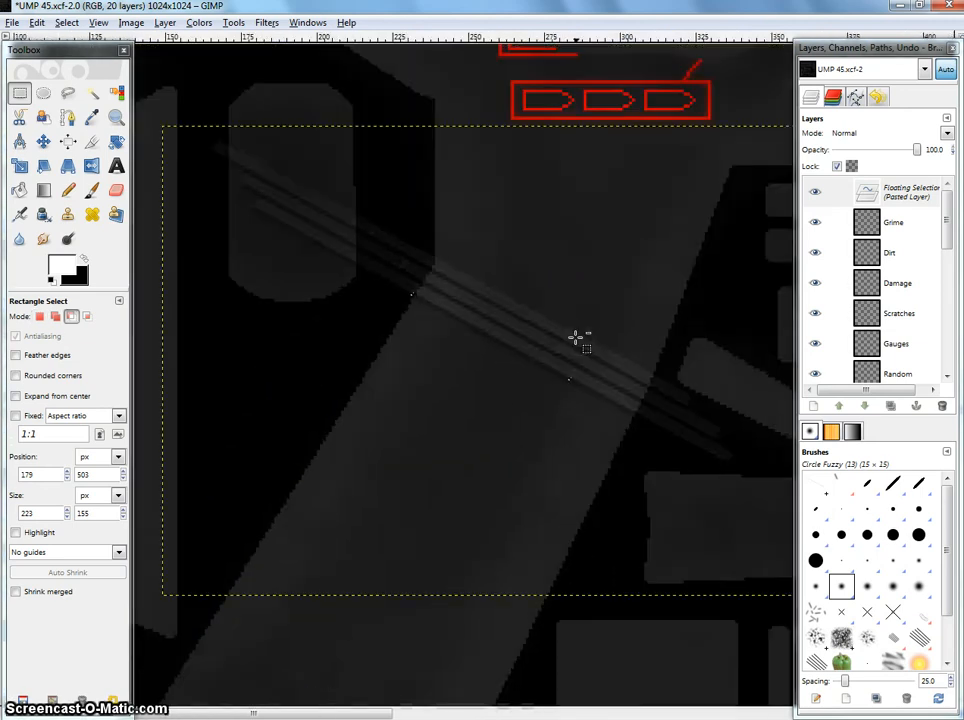
Step: Anchor the third line, select a 244 × 143 px rectangle around the lines, and paste copies of the group directly below
click(430, 301)
drag(181, 203, 738, 527)
scroll(442, 361, up, 3)
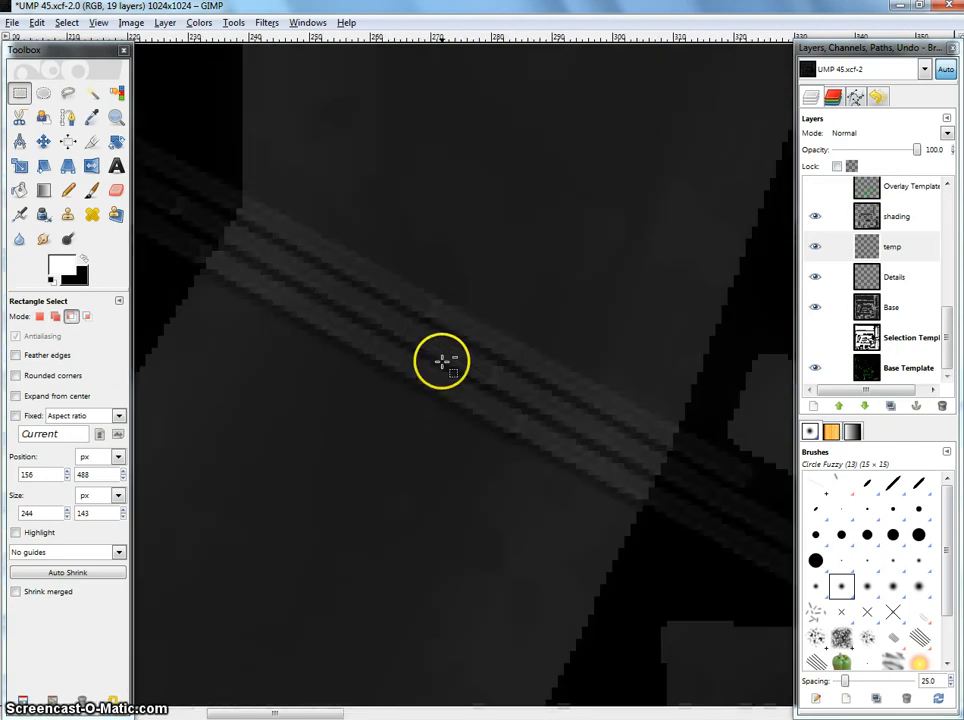
key(ctrl+v)
drag(424, 322, 553, 356)
scroll(489, 349, down, 1)
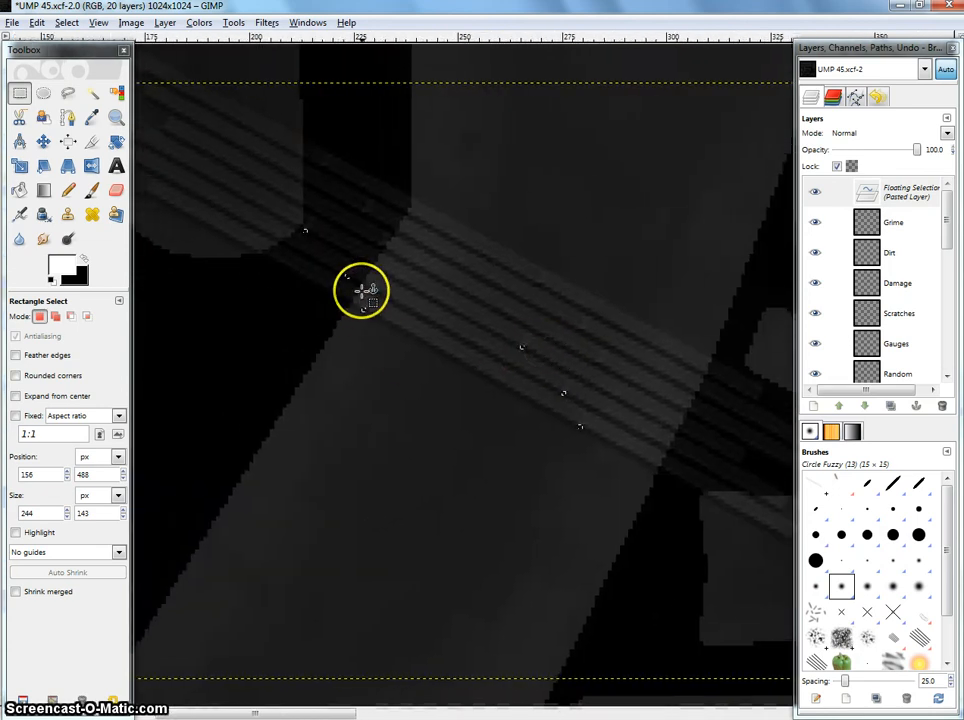
Step: Anchor the lines, copy a 302 × 196 px rectangle around the enlarged group, and place the pasted copy below as a continuation
click(580, 256)
scroll(546, 268, down, 4)
mouse_move(370, 200)
mouse_down()
mouse_move(560, 339)
mouse_move(711, 423)
mouse_up()
drag(574, 256, 519, 338)
scroll(504, 340, up, 4)
key(ctrl+c)
key(ctrl+v)
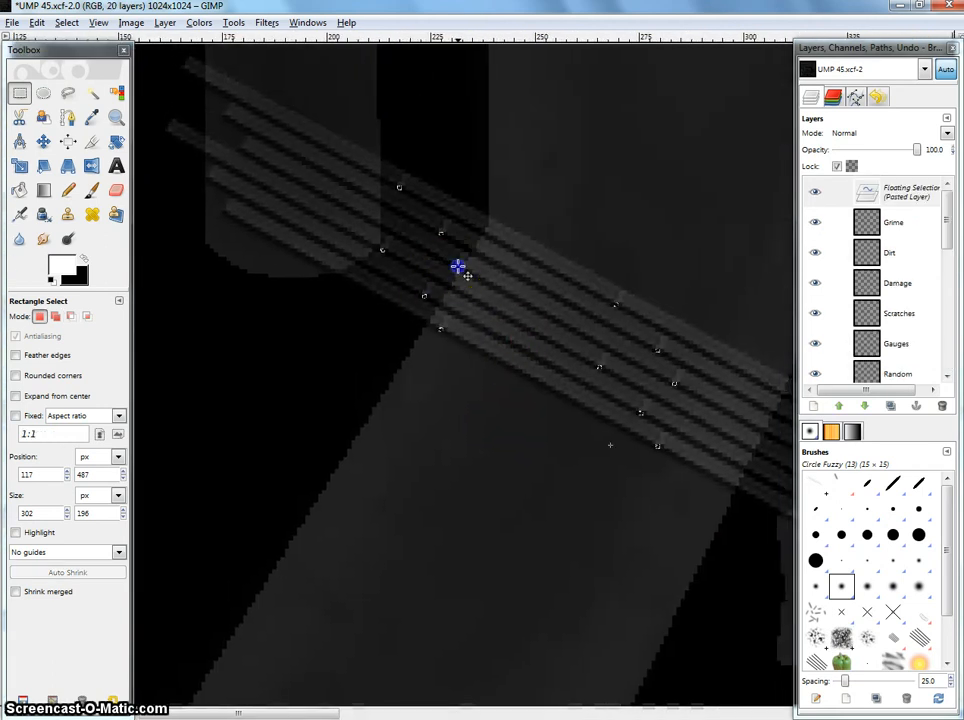
mouse_move(452, 383)
mouse_down()
mouse_move(426, 433)
mouse_move(443, 403)
mouse_up()
scroll(443, 403, down, 3)
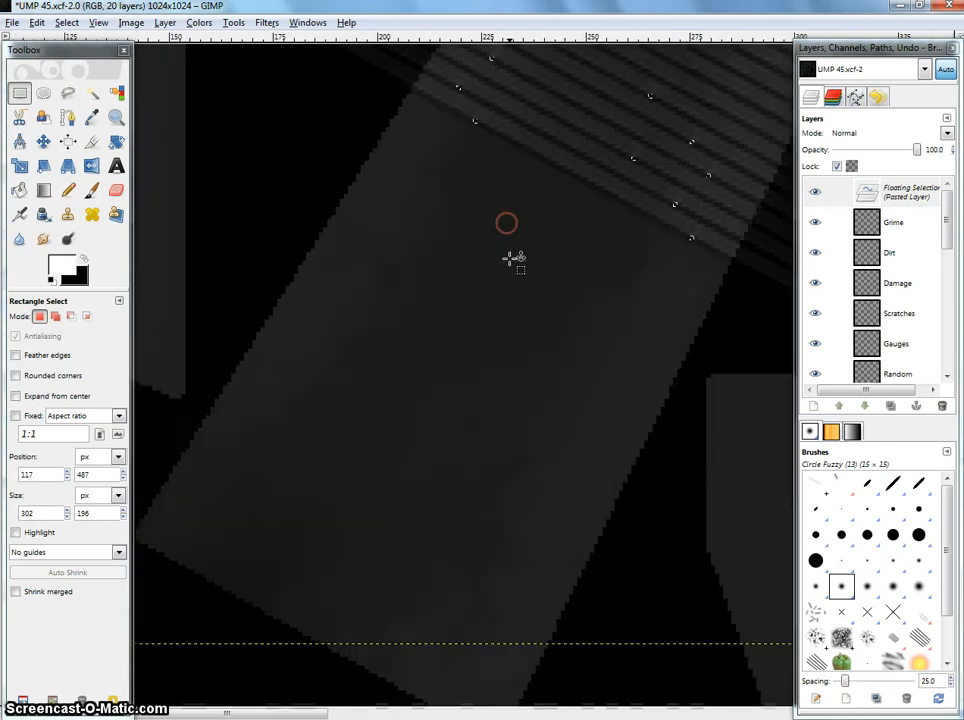
Step: Add another copy of the line group beneath the existing stripes at matching spacing and anchor it to the temp layer
drag(490, 341, 512, 333)
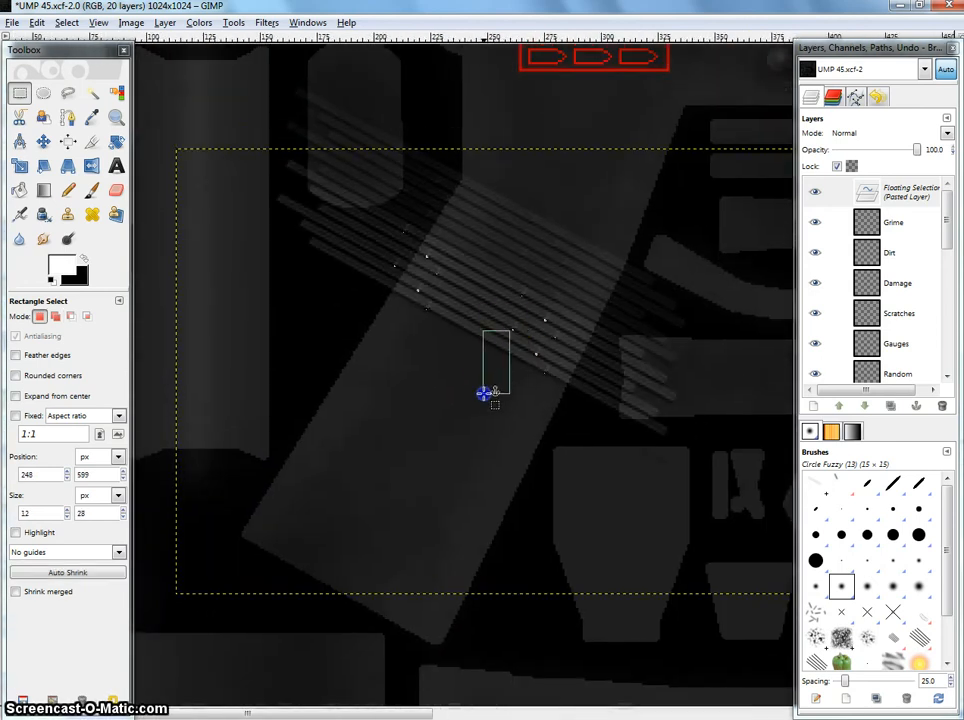
drag(484, 393, 487, 425)
scroll(490, 359, up, 2)
key(ctrl+z)
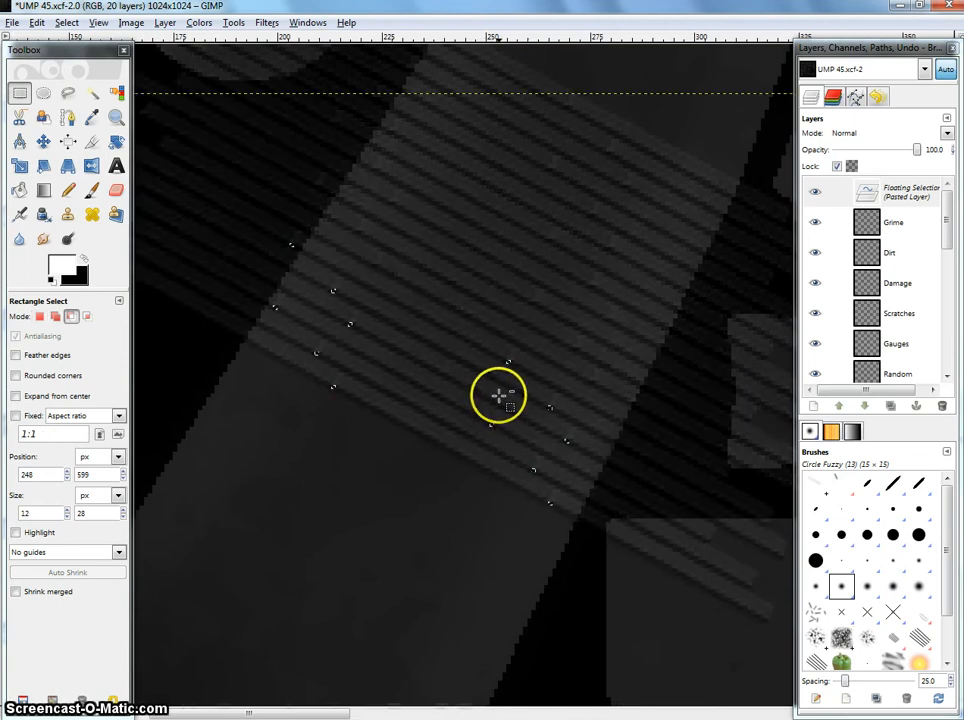
scroll(499, 395, down, 2)
click(402, 492)
Step: Select a 269 × 234 px rectangle around the whole striped block and paste a copy of it
scroll(418, 407, down, 1)
click(279, 203)
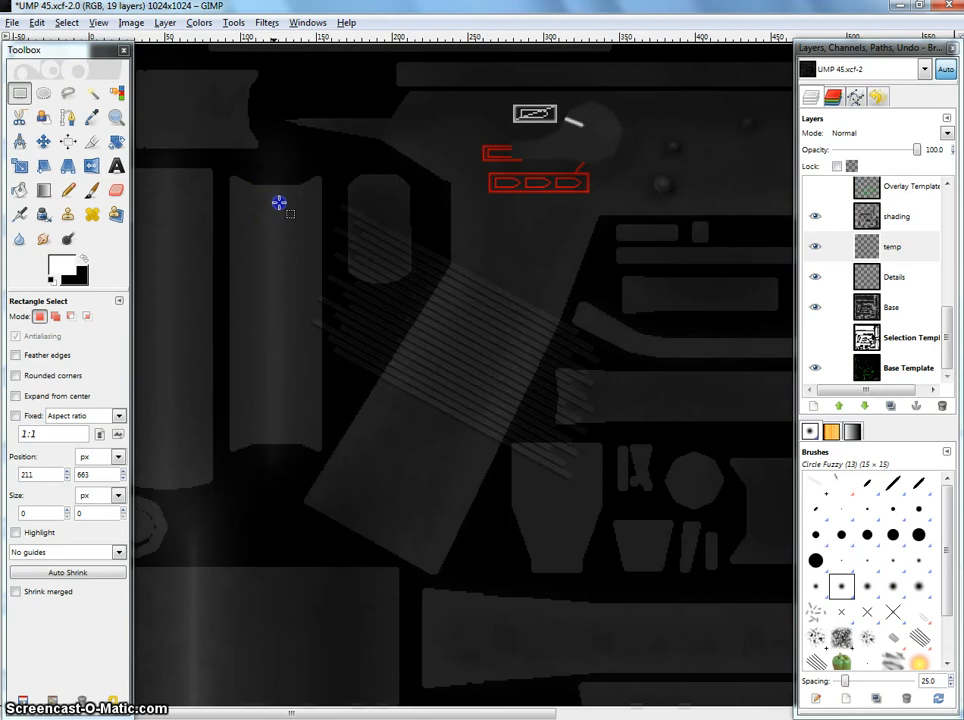
drag(279, 203, 678, 555)
key(ctrl+v)
scroll(459, 428, up, 3)
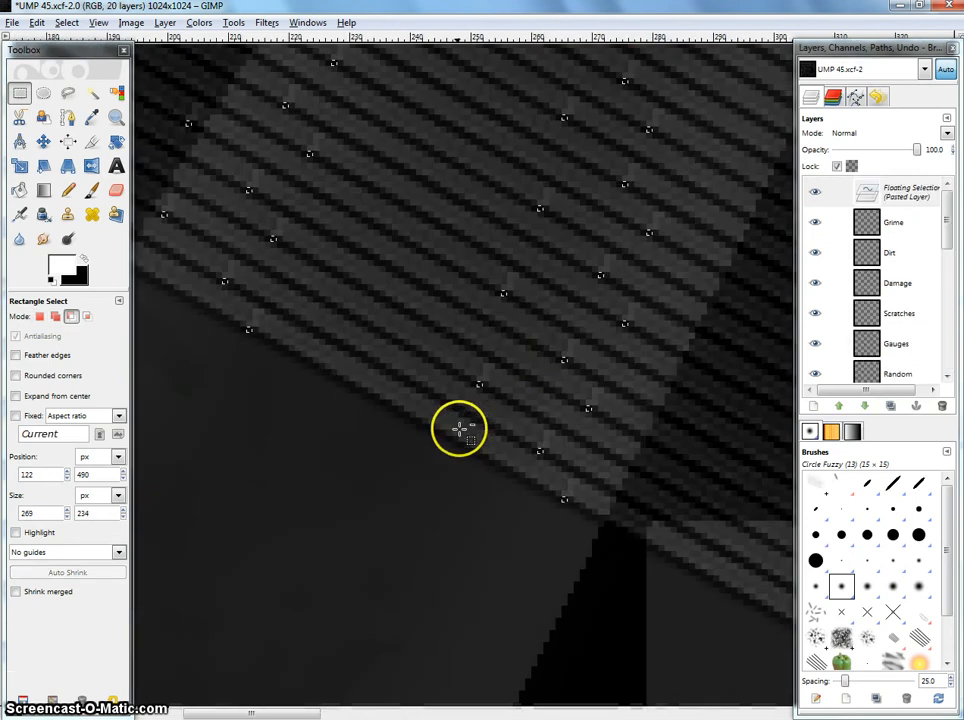
Step: Move the pasted stripe block down to continue the pattern to the panel's lower end, and anchor it
drag(505, 293, 502, 296)
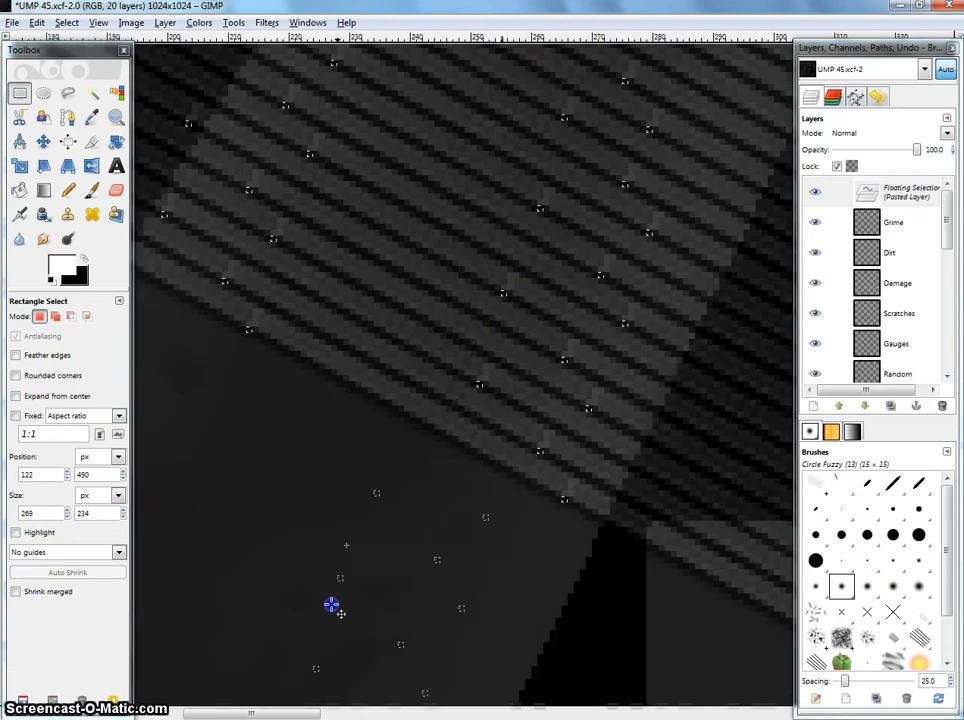
drag(331, 605, 376, 345)
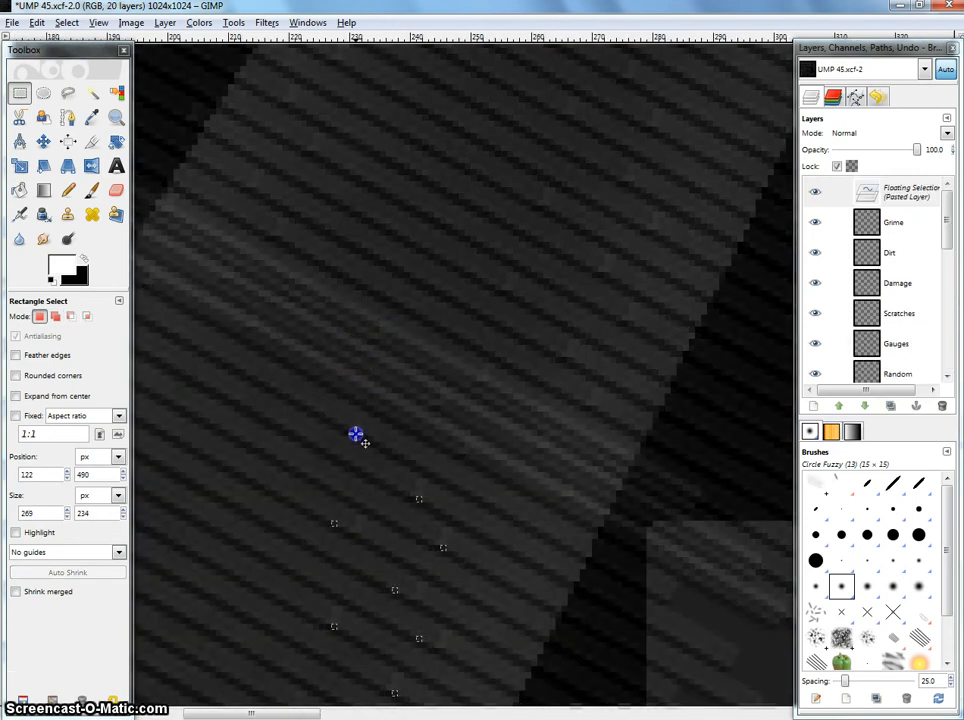
mouse_move(356, 434)
mouse_down()
mouse_move(351, 447)
mouse_move(359, 421)
mouse_up()
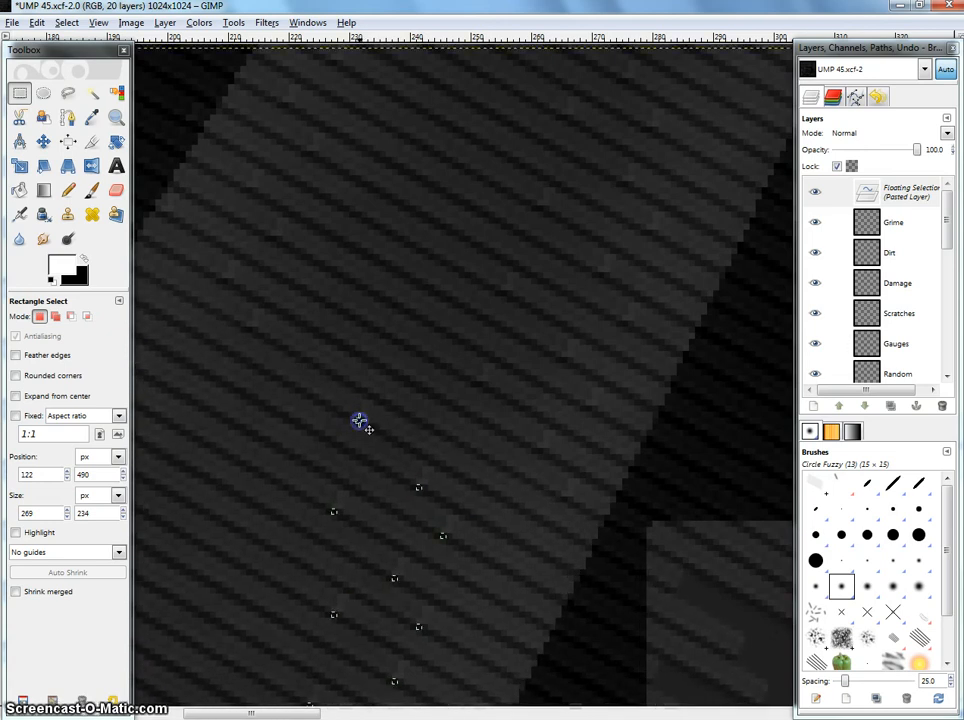
scroll(410, 438, down, 3)
drag(418, 441, 467, 398)
click(289, 591)
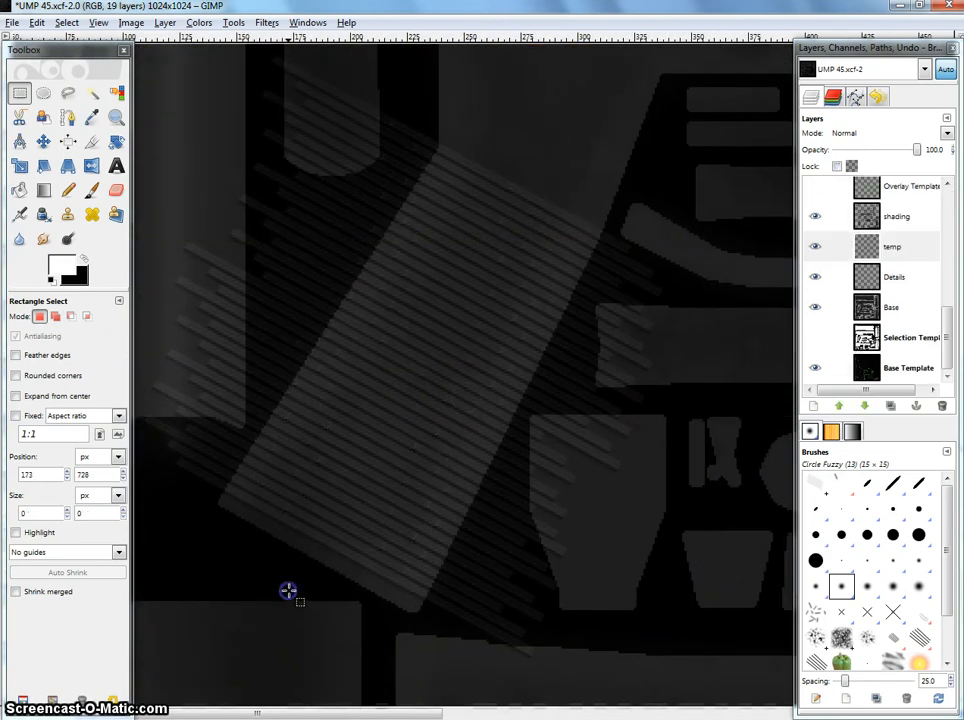
Step: Choose Free Select, then check the grip's ribbed area in the Reference 01 photo in Windows Photo Viewer and return to GIMP
drag(607, 238, 694, 330)
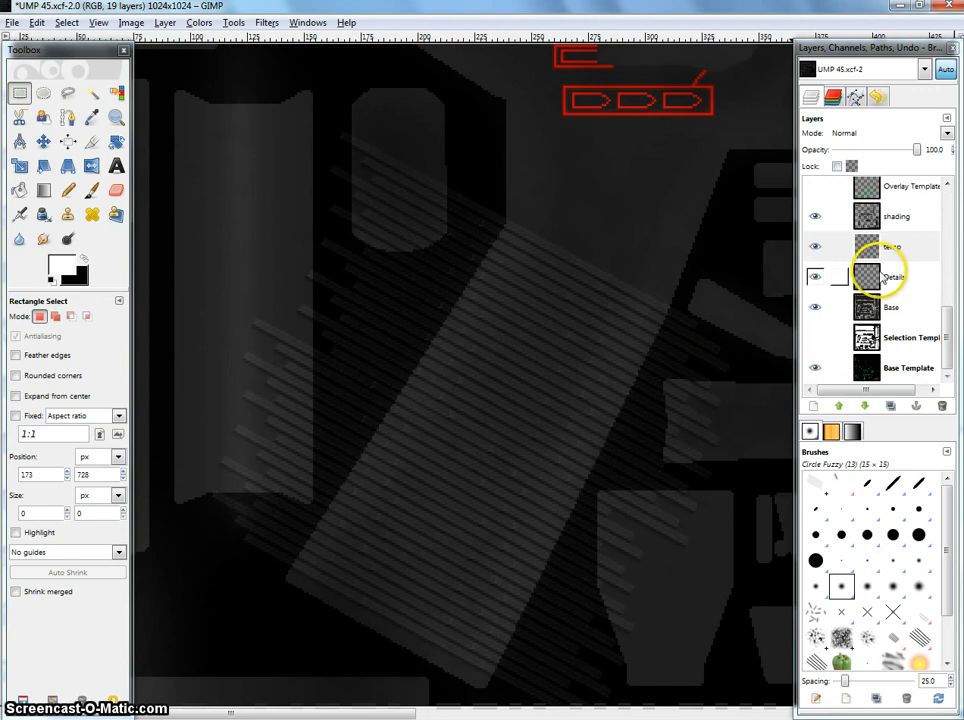
click(68, 93)
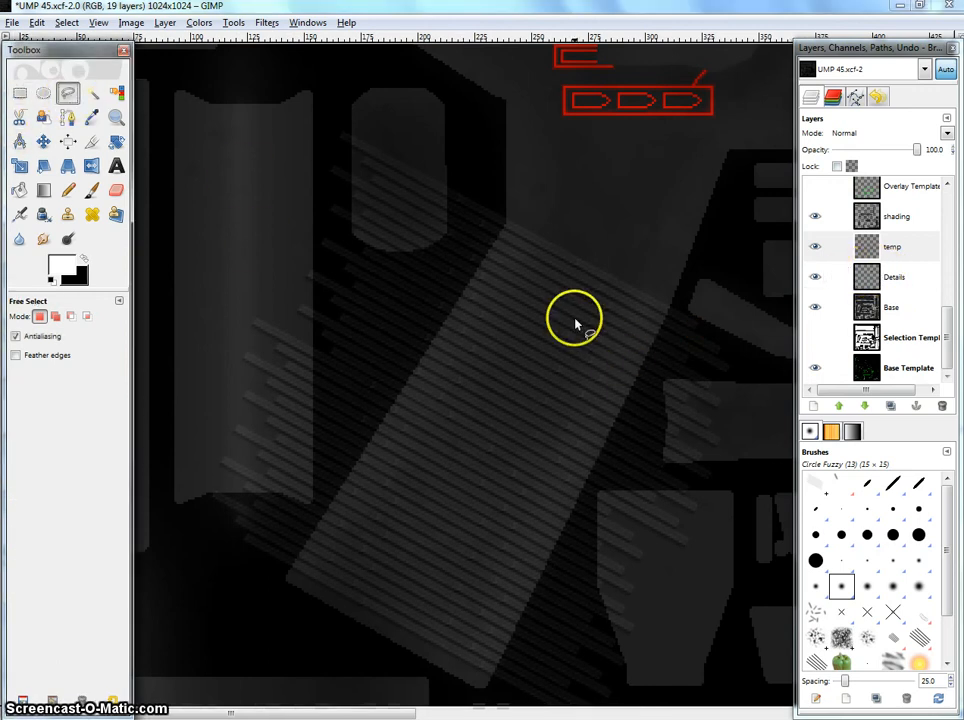
drag(542, 345, 490, 260)
key(alt+Tab)
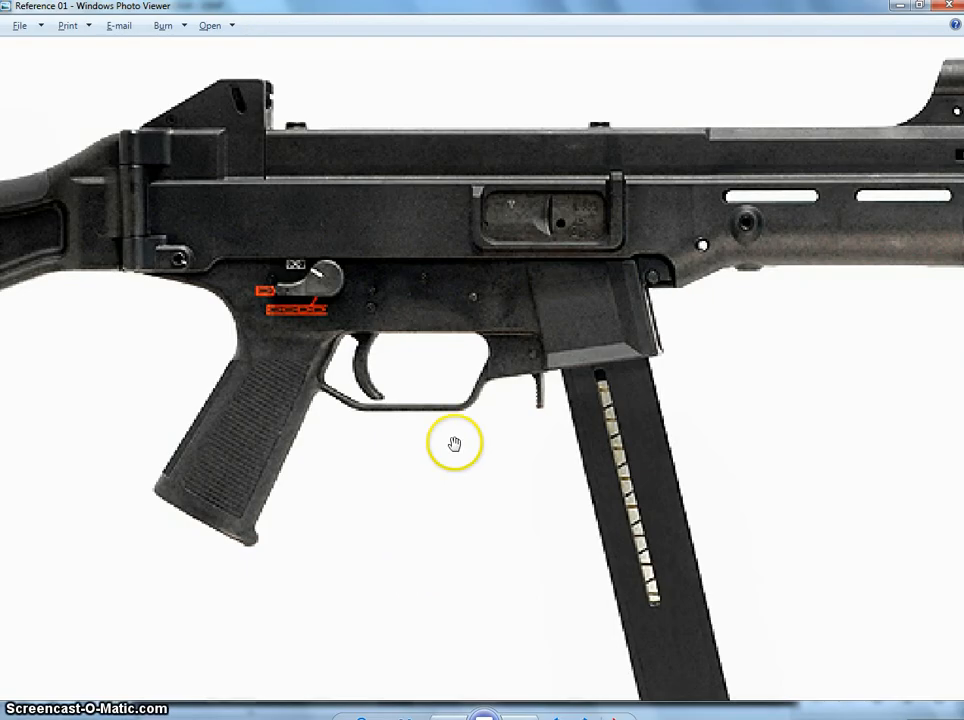
key(alt+Tab)
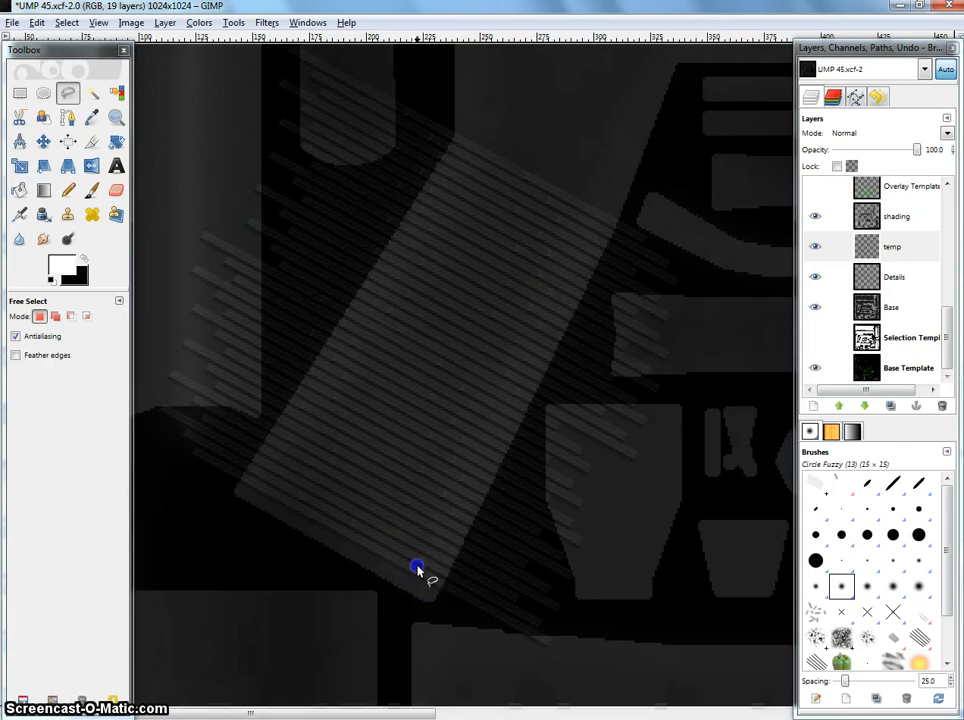
click(418, 568)
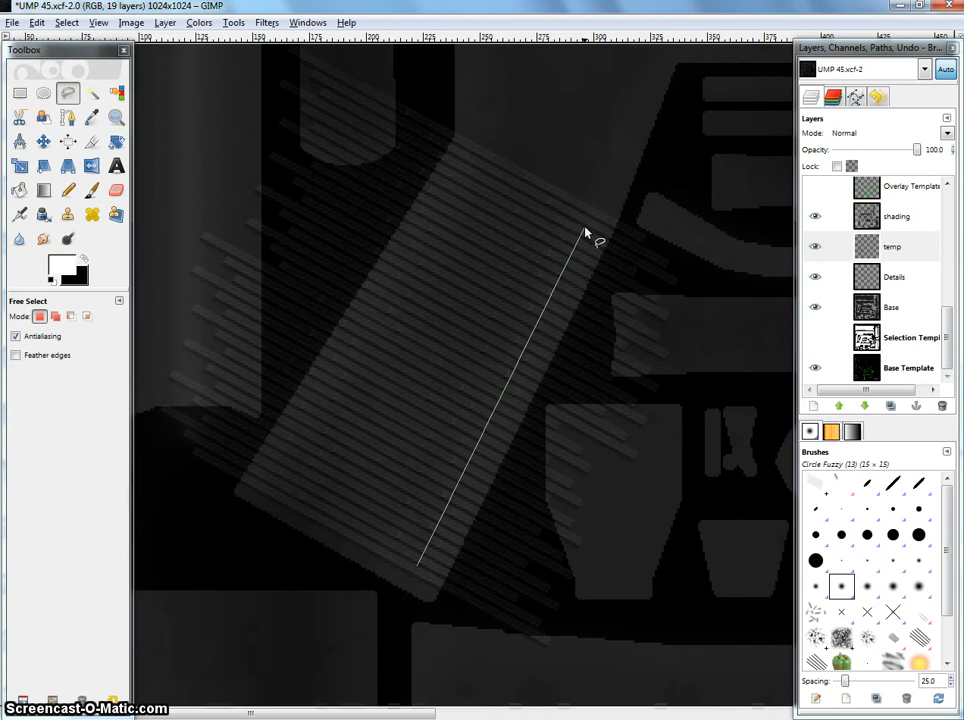
click(585, 228)
click(579, 209)
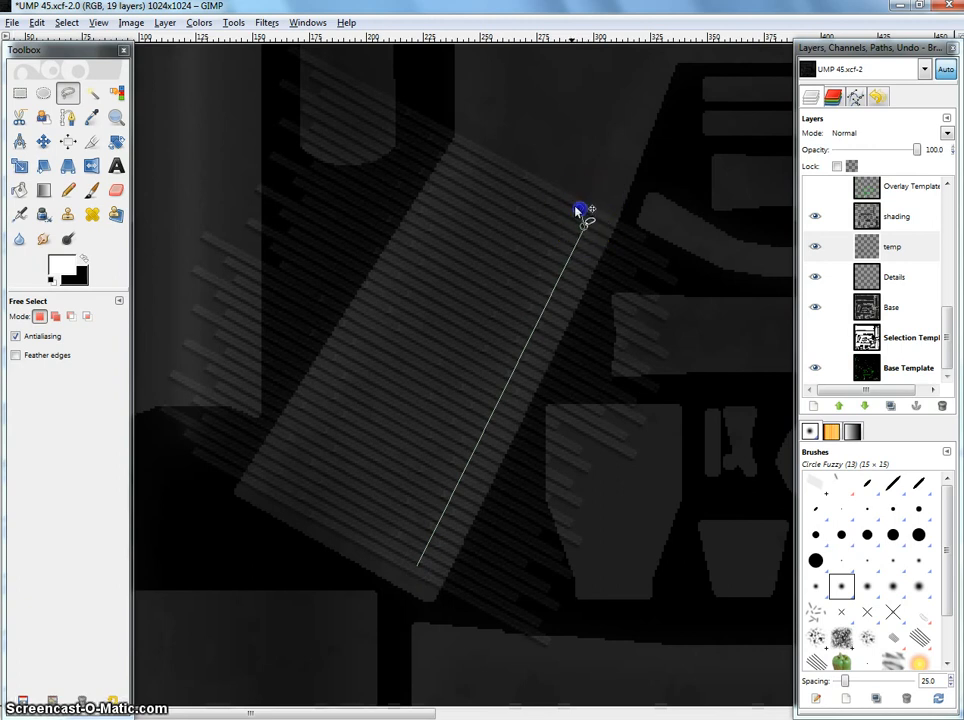
key(ctrl+shift+a)
drag(600, 186, 541, 280)
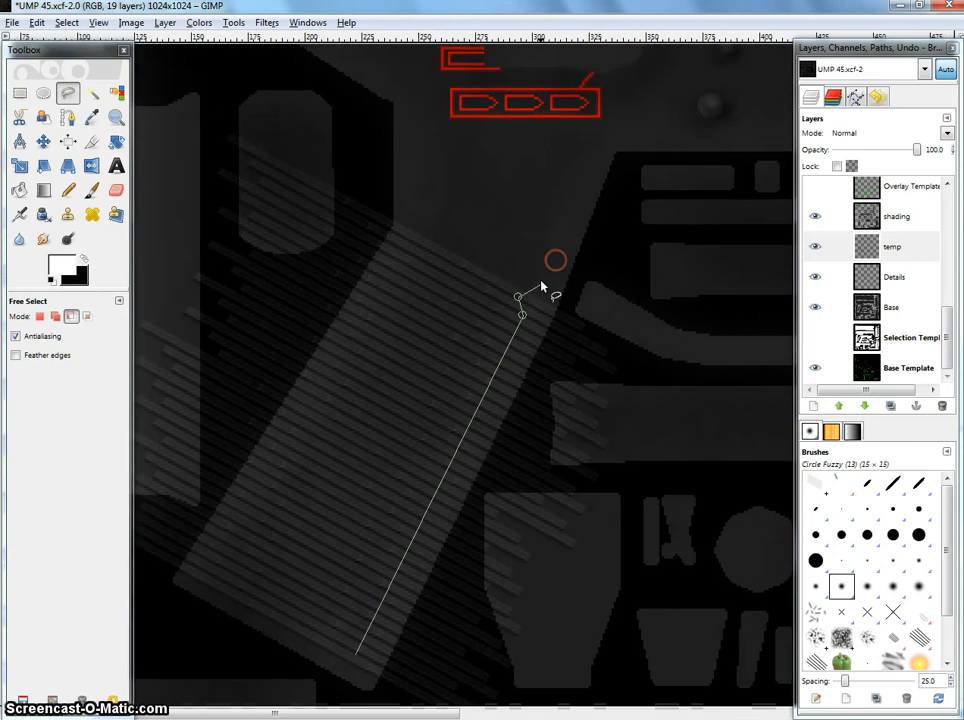
click(459, 342)
double_click(443, 393)
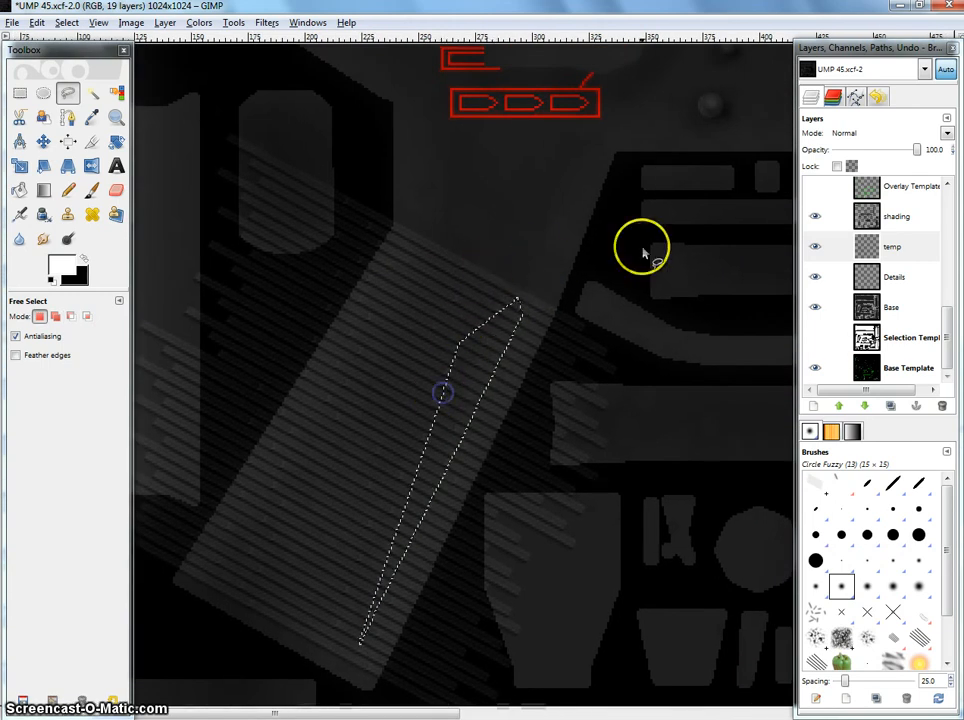
Step: Check the striped panel against the Overlay Template layer, hide that layer again, and switch back to Rectangle Select
click(816, 188)
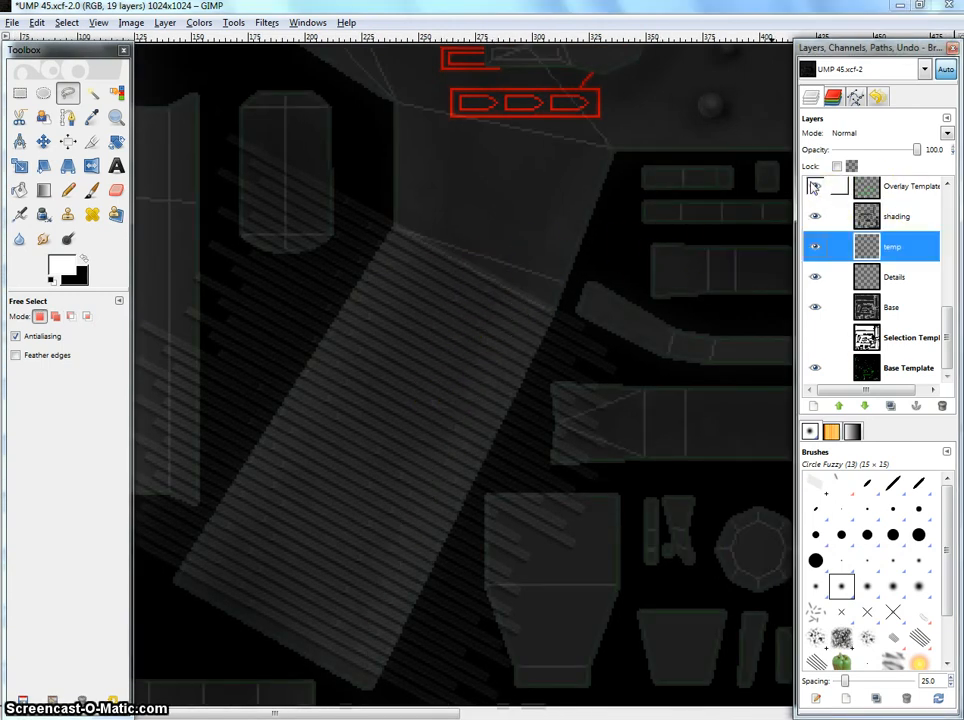
click(813, 187)
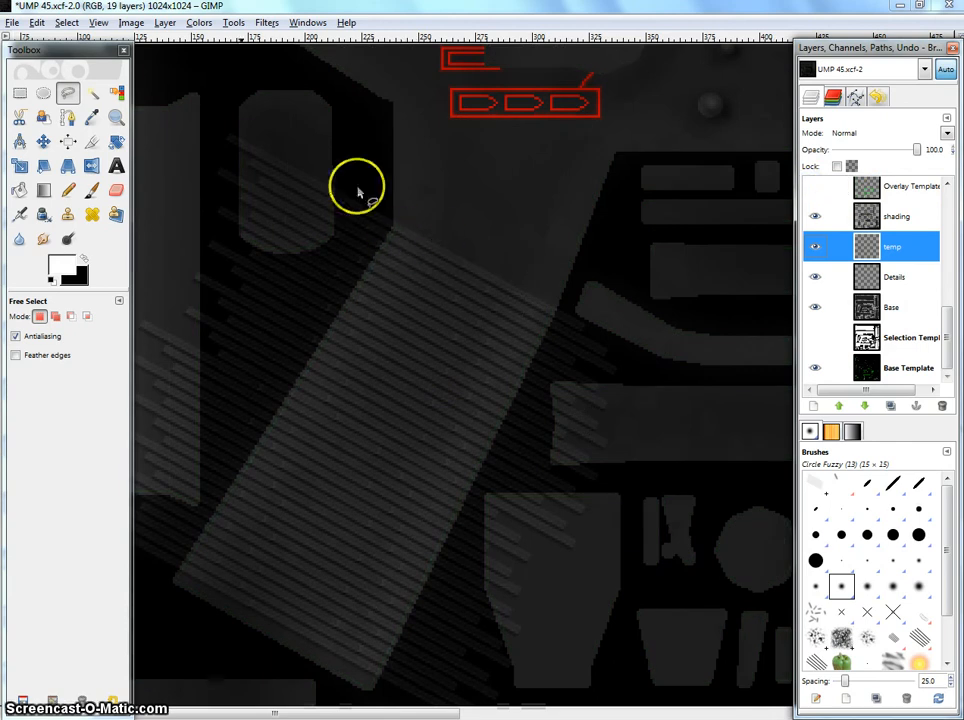
click(20, 94)
scroll(540, 270, down, 3)
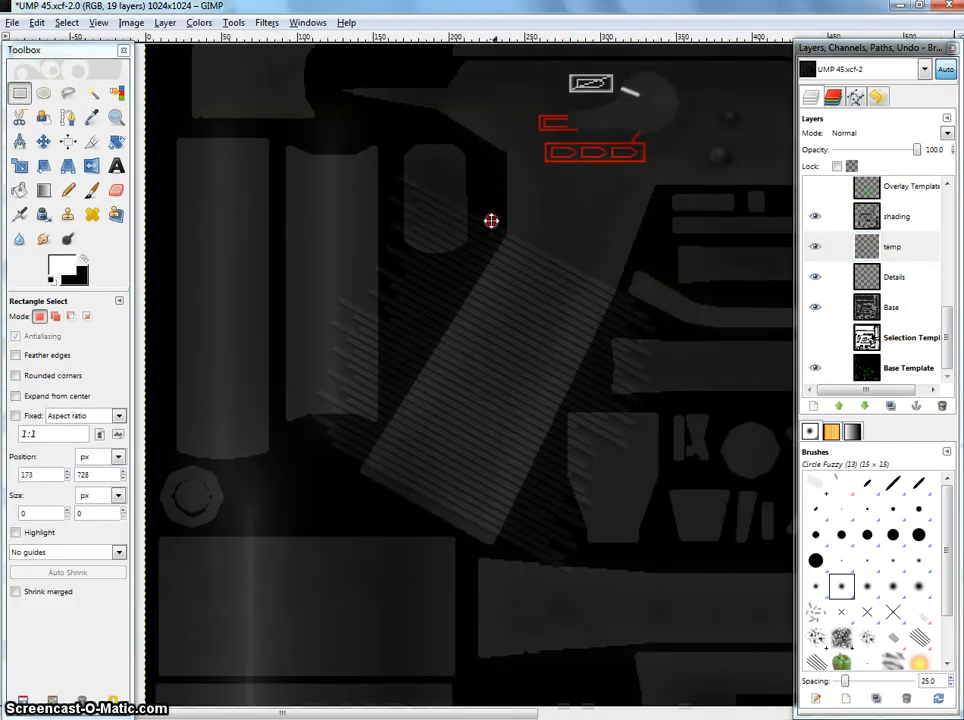
scroll(286, 210, up, 2)
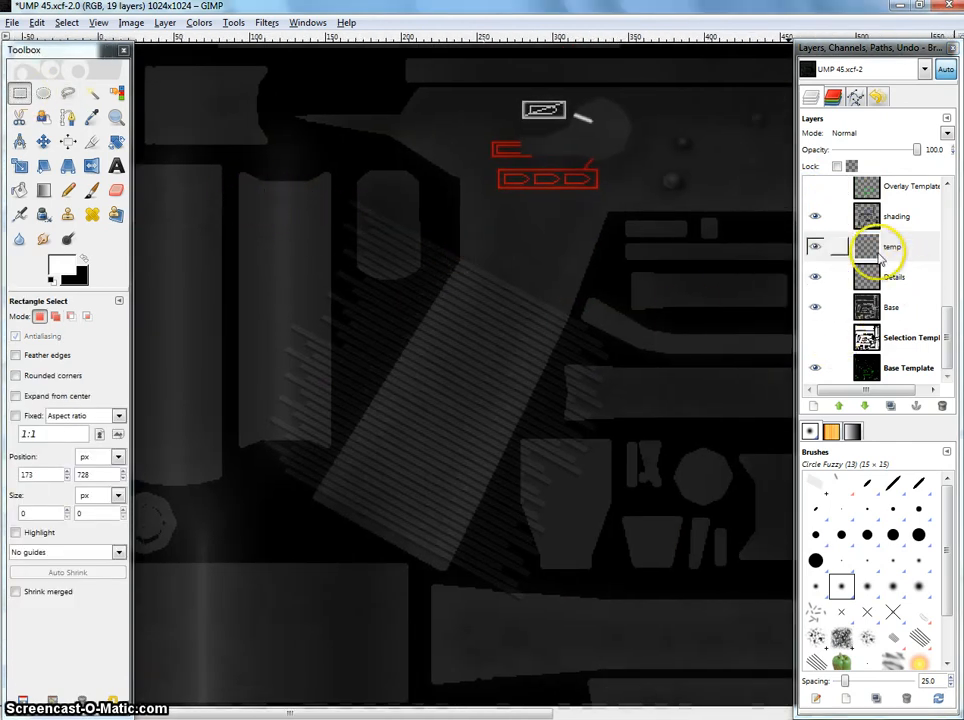
Step: On the temp layer, select a 349 × 336 px rectangle around the striped block and paste a copy of it
click(915, 247)
drag(235, 173, 764, 678)
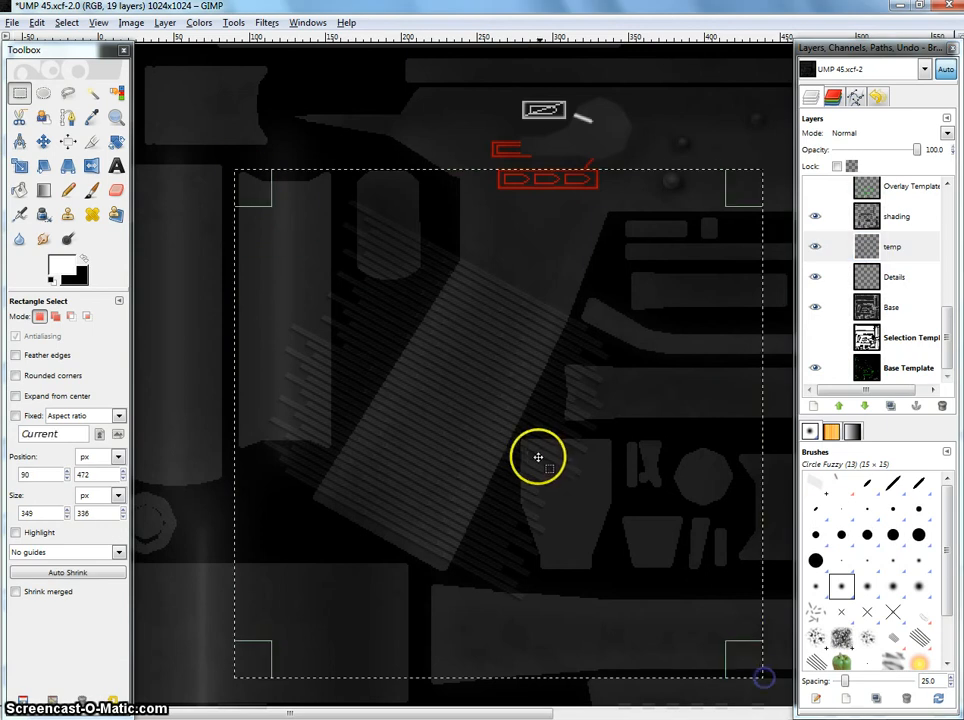
key(ctrl+v)
scroll(488, 411, up, 3)
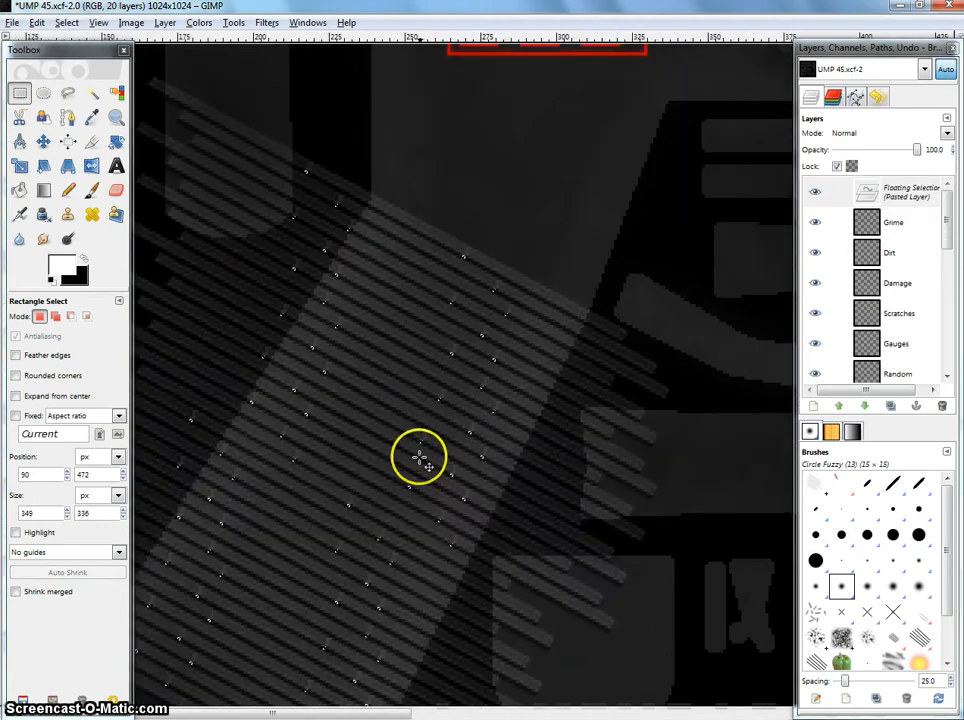
Step: Move the pasted stripe block up so its lines continue the pattern past the panel's upper end, and anchor it
drag(608, 104, 645, 36)
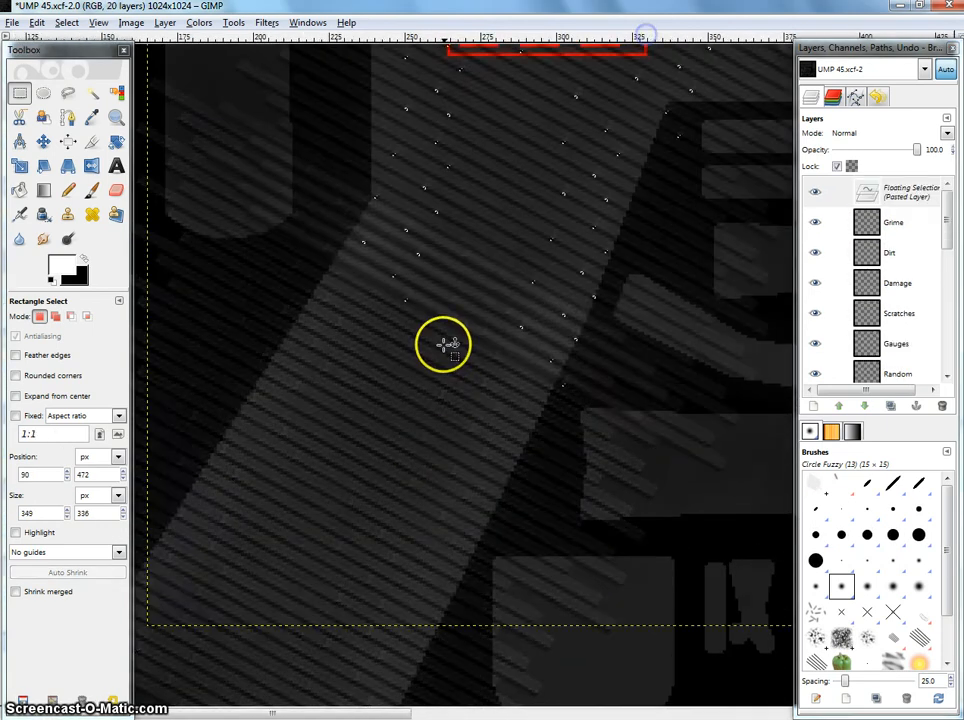
drag(443, 344, 394, 460)
scroll(471, 426, up, 2)
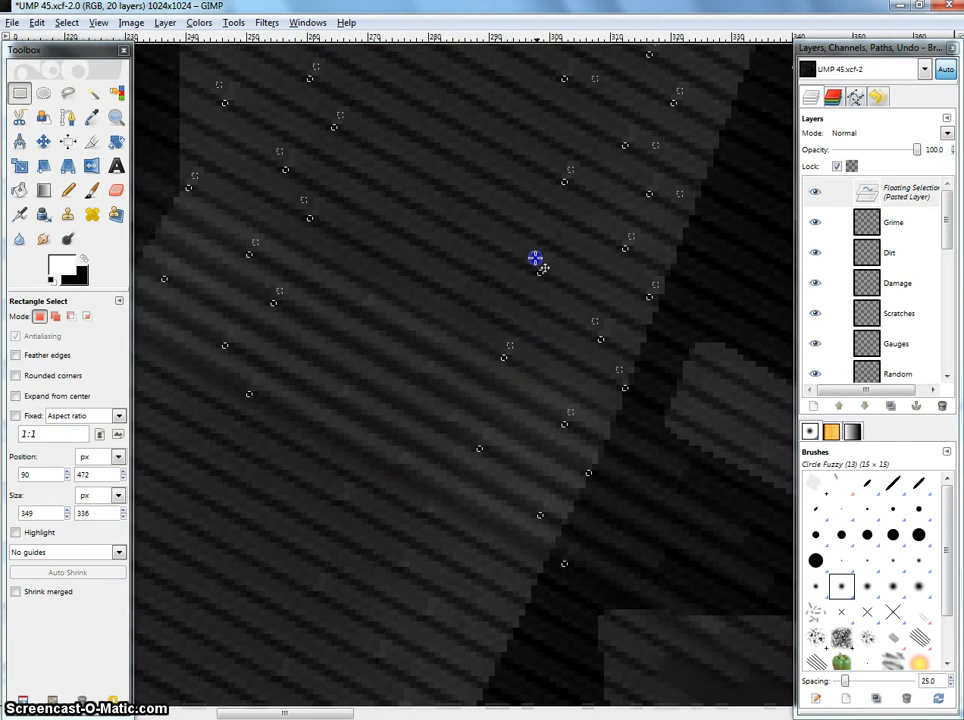
drag(535, 258, 554, 200)
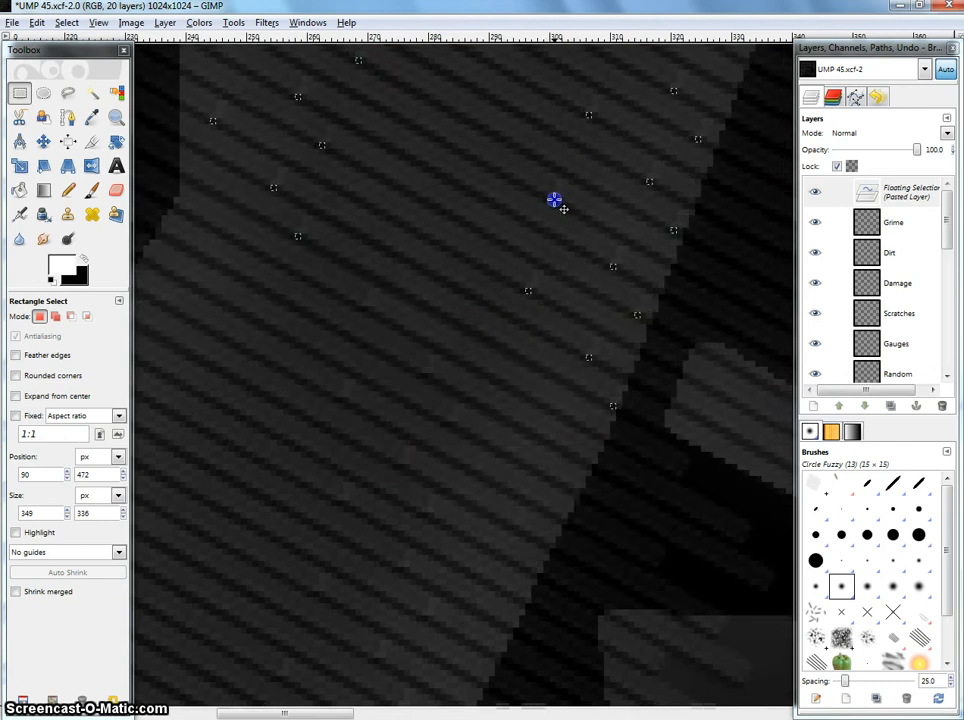
scroll(525, 325, down, 4)
click(693, 520)
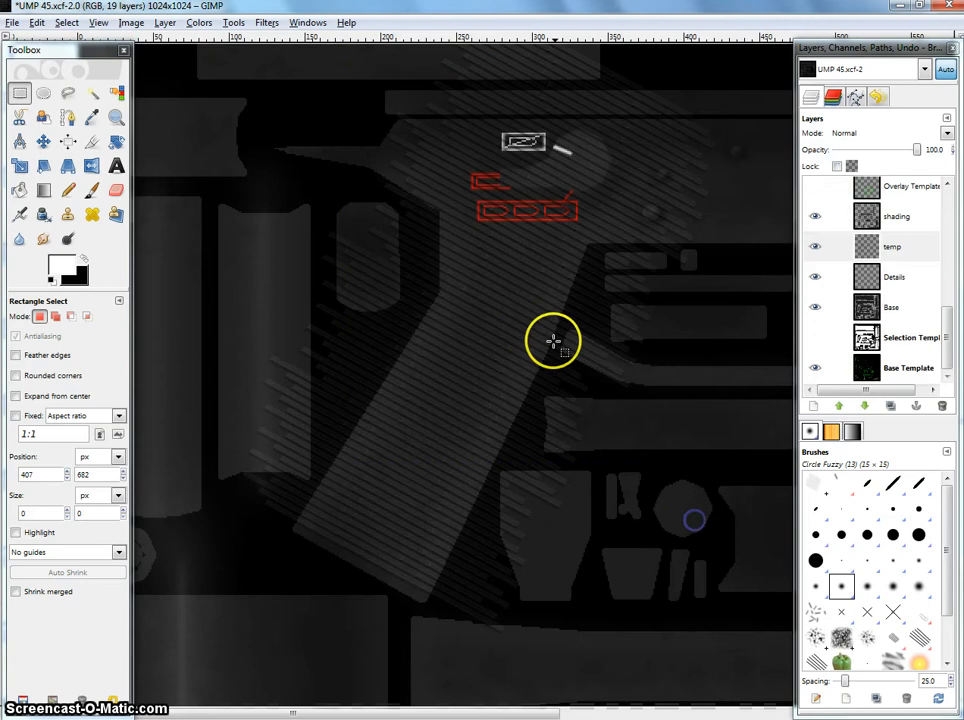
Step: Outline the grip's ribbed area with Free Select, inset from the panel edges, with a flat upper end and a cut upper-right corner
drag(543, 365, 584, 310)
scroll(615, 289, up, 2)
click(70, 96)
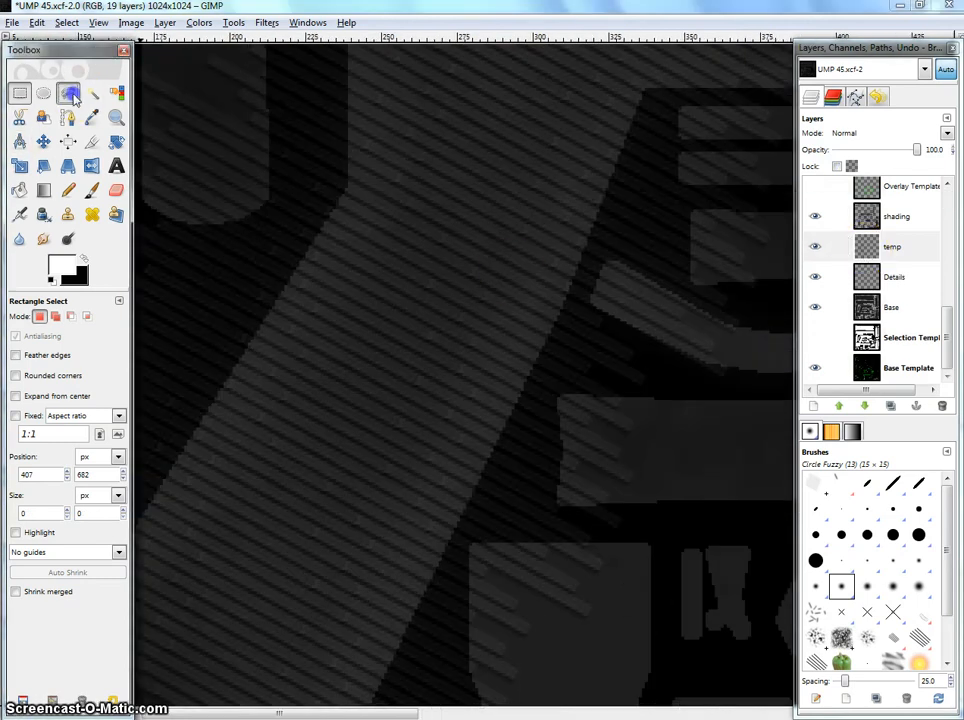
drag(430, 420, 582, 309)
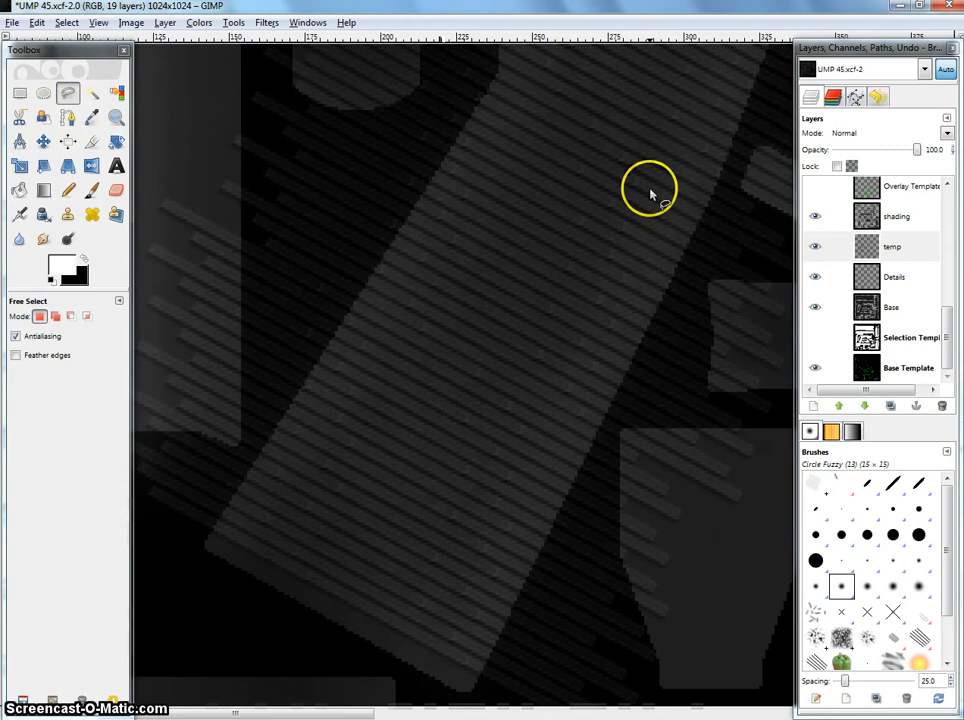
drag(650, 194, 498, 388)
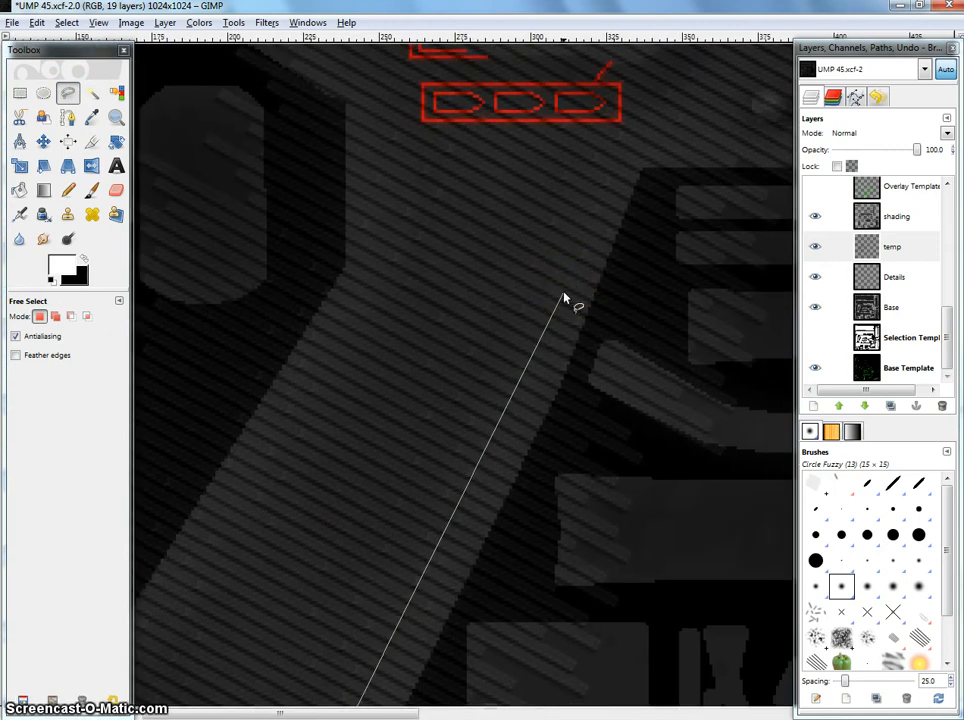
drag(551, 273, 393, 273)
drag(325, 339, 452, 221)
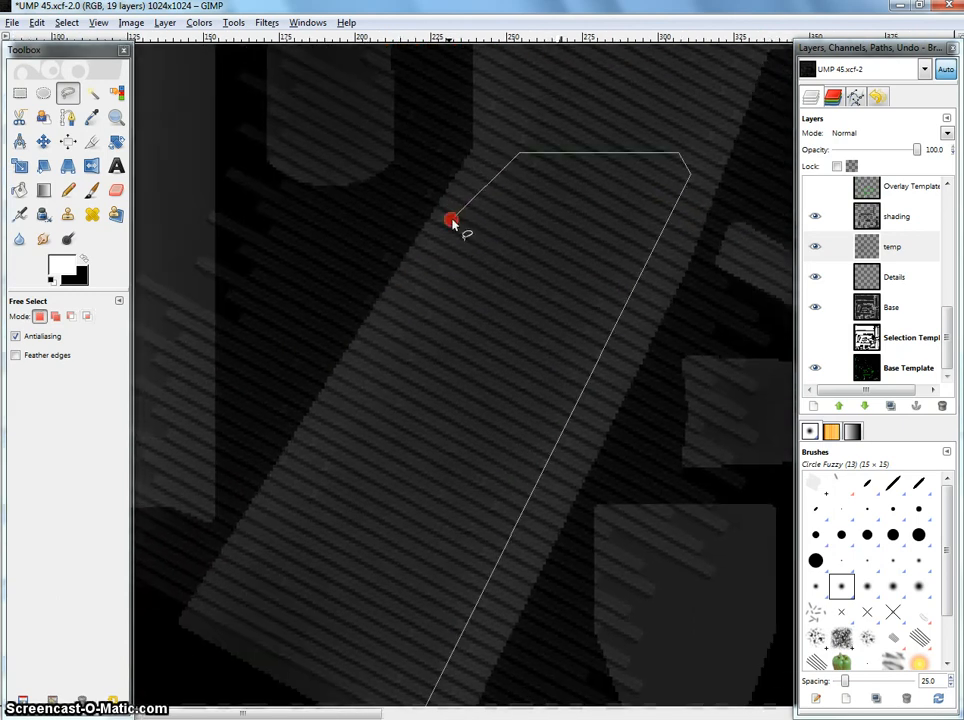
drag(262, 598, 293, 495)
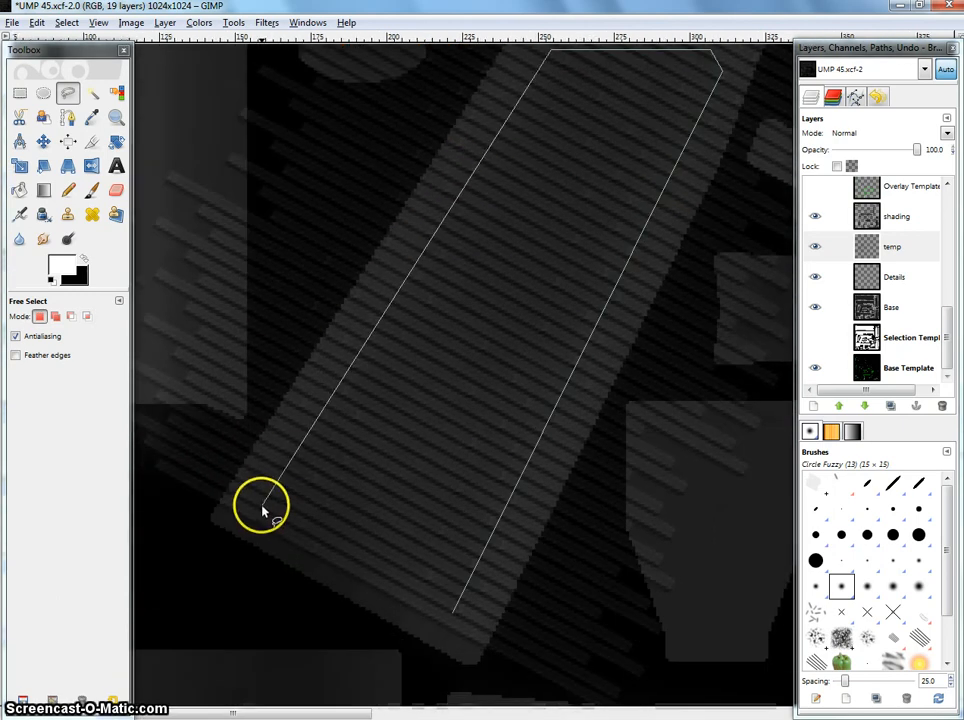
click(265, 510)
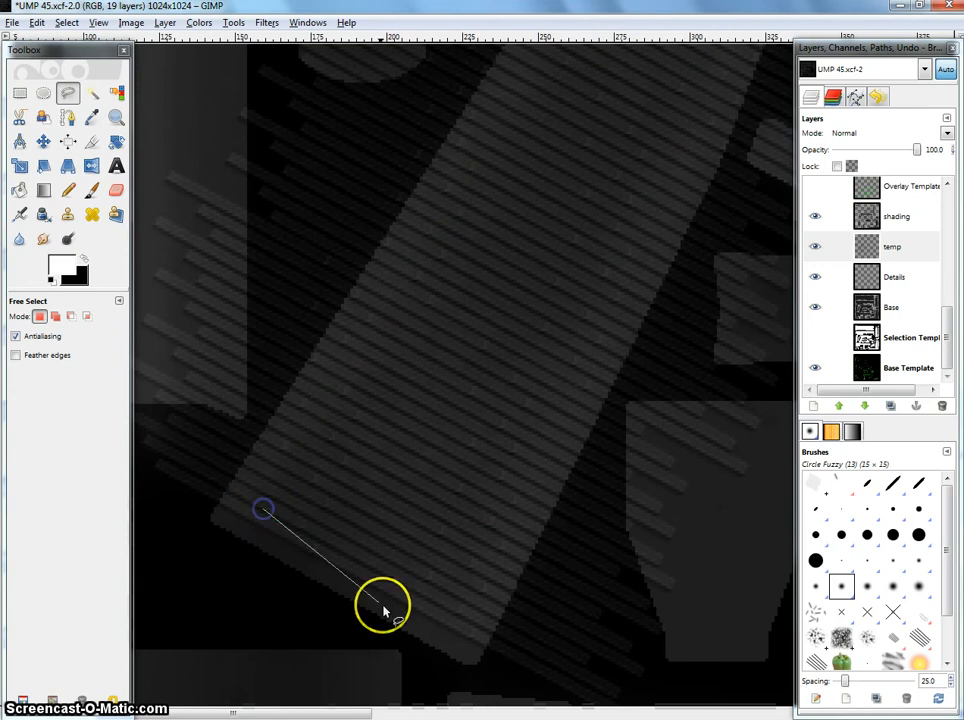
click(445, 615)
scroll(534, 504, down, 2)
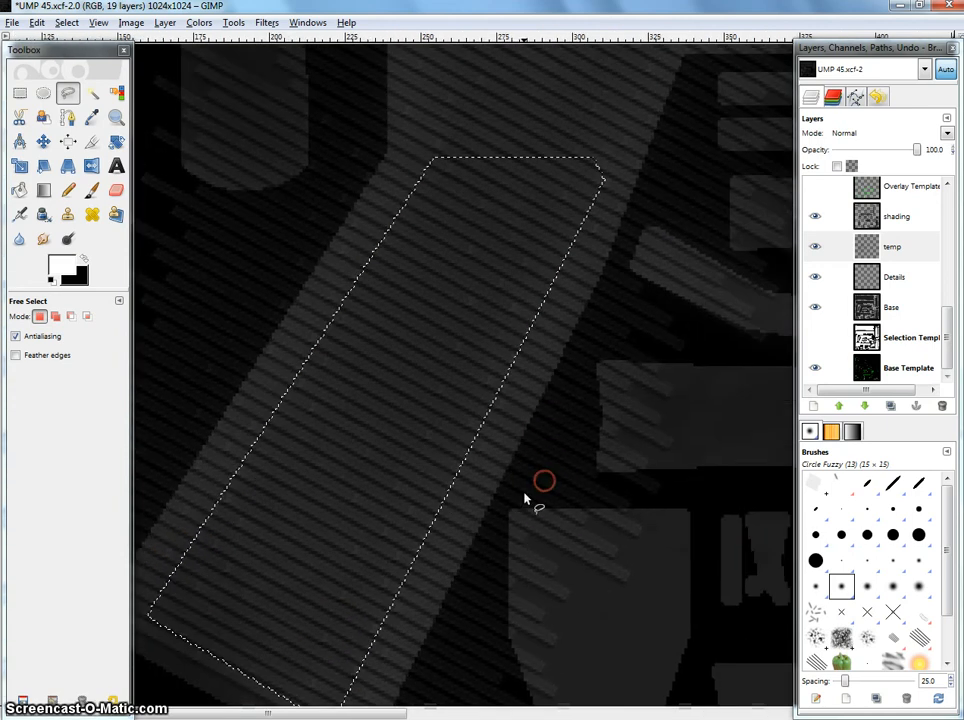
Step: Invert the selection, delete the stripes outside the outlined area, and clear the selection
right_click(480, 350)
mouse_move(512, 390)
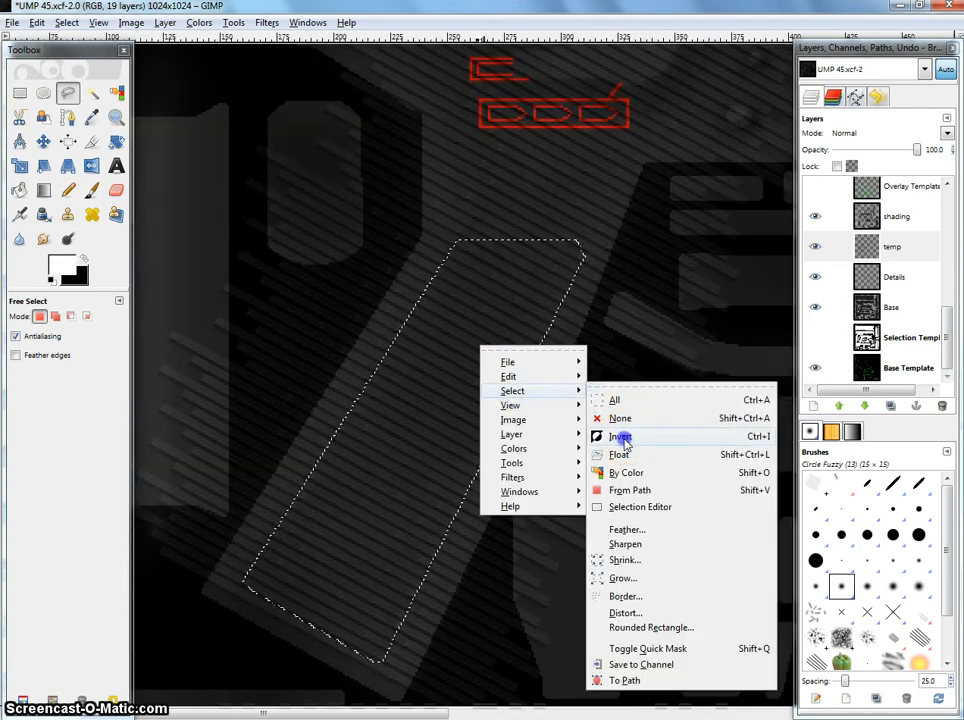
click(622, 437)
key(Delete)
drag(654, 285, 577, 316)
scroll(577, 316, down, 2)
click(20, 93)
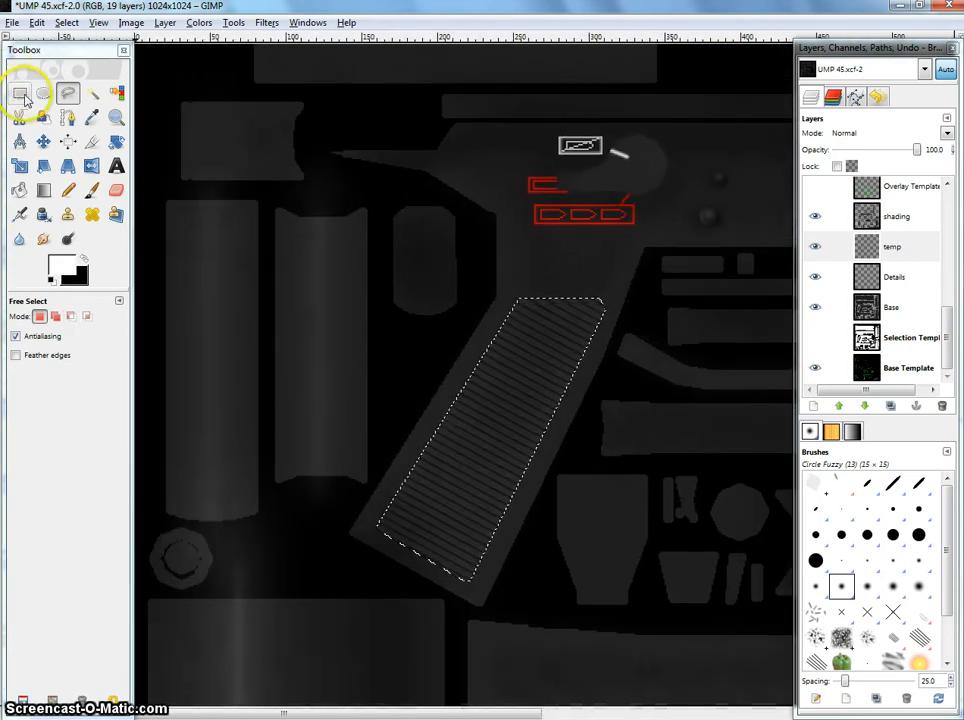
click(542, 371)
Step: Compare the trimmed ribs' upper end with the grip in the Reference 01 photo in Windows Photo Viewer, and return to GIMP
scroll(630, 300, up, 3)
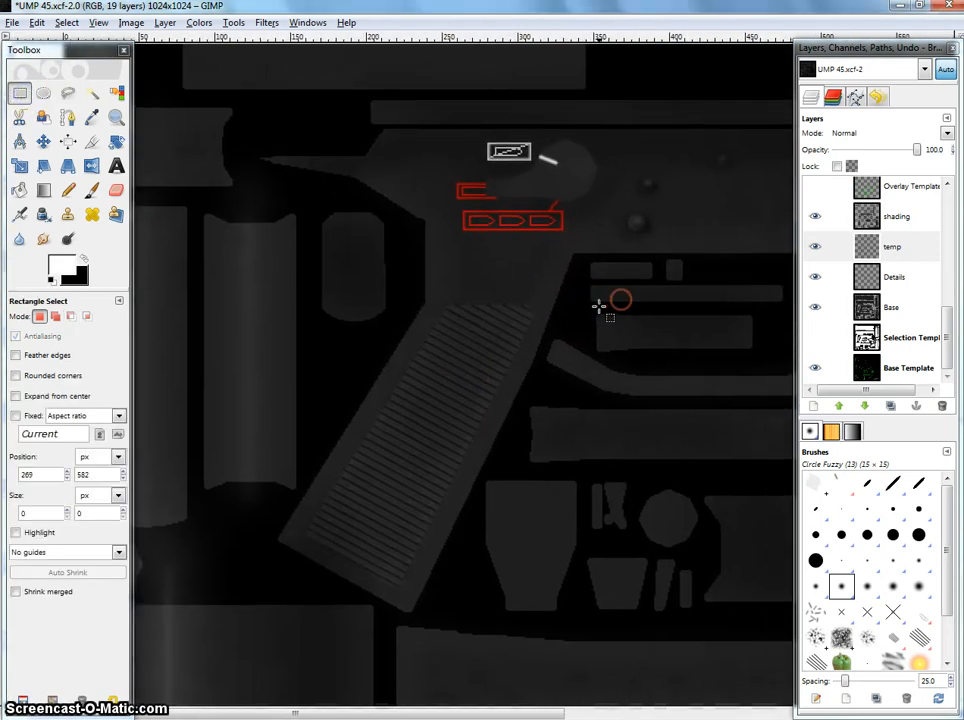
scroll(557, 312, up, 4)
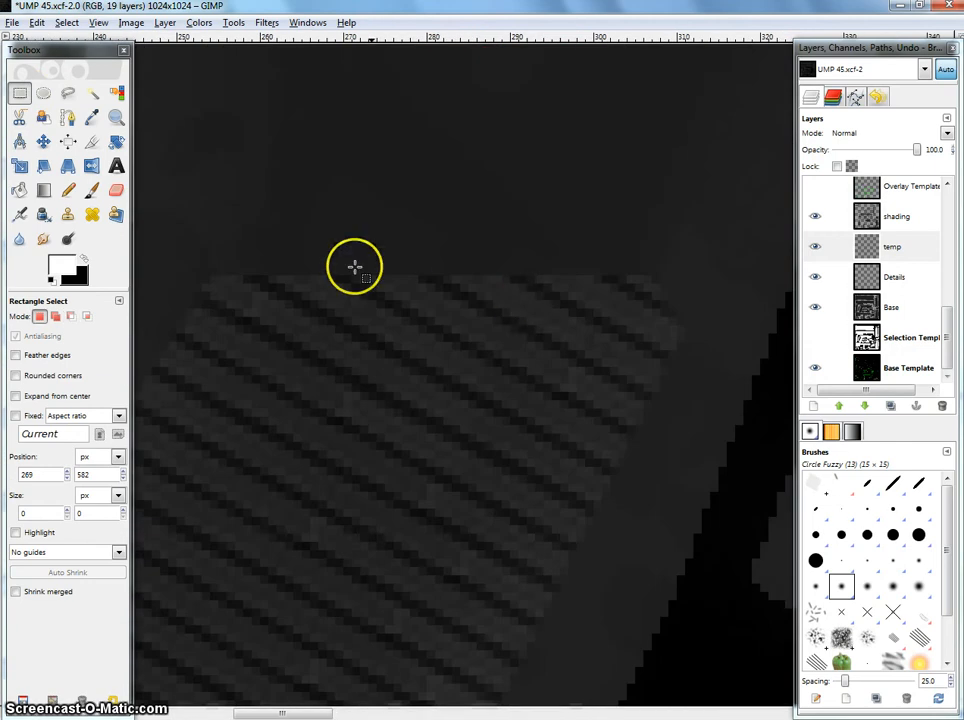
scroll(501, 219, down, 5)
key(alt+Tab)
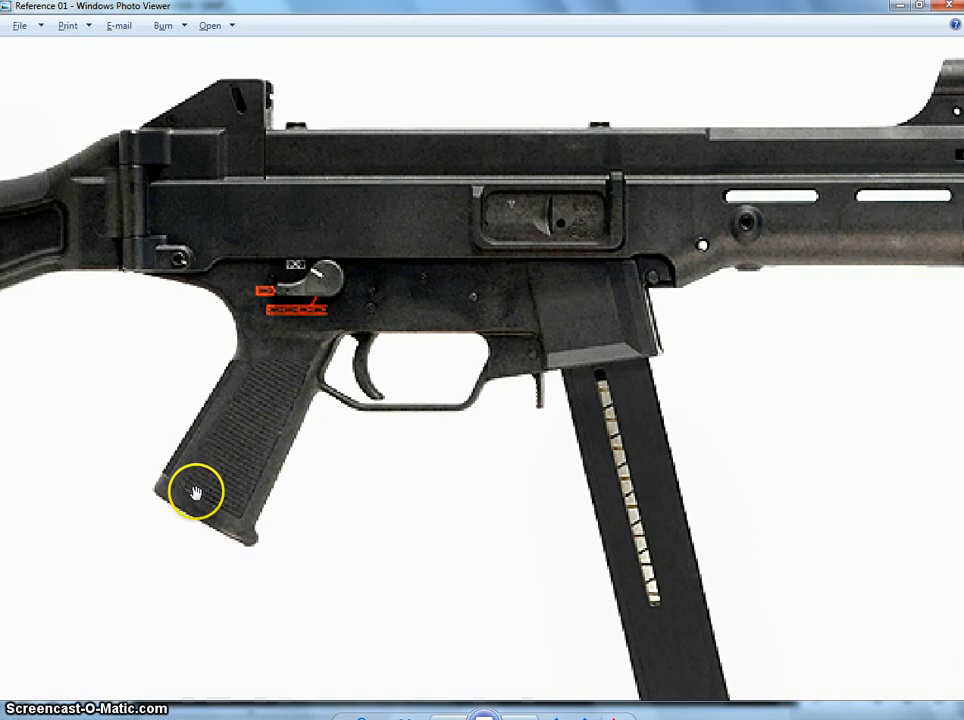
key(alt+Tab)
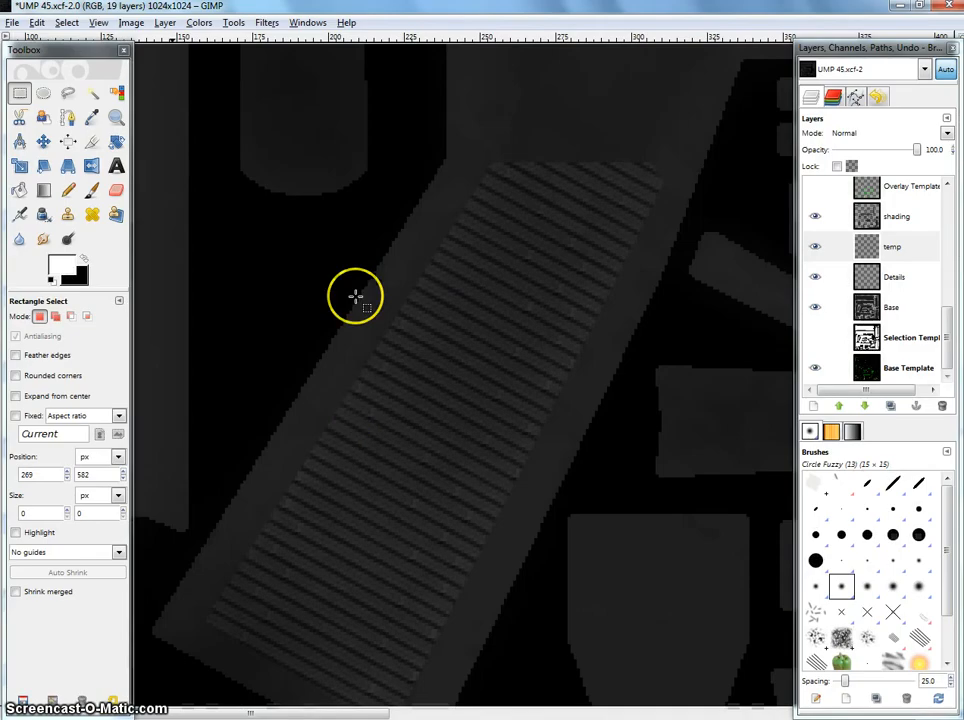
Step: Set up the Airbrush with black as foreground colour, brush scale 0.10 and opacity 100
click(20, 214)
scroll(501, 211, up, 3)
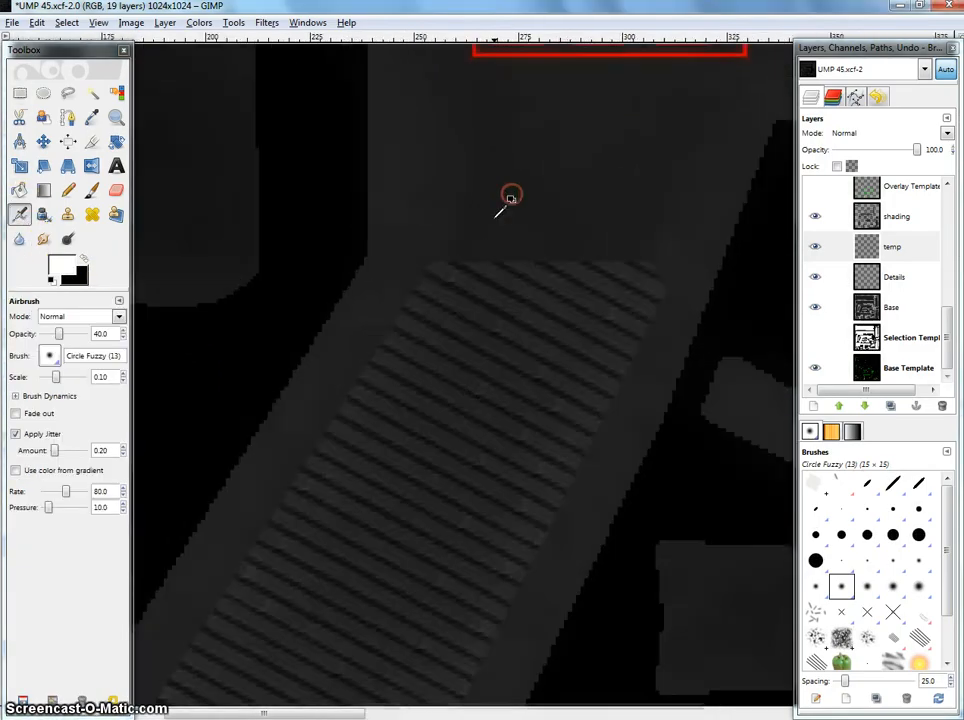
drag(355, 285, 250, 286)
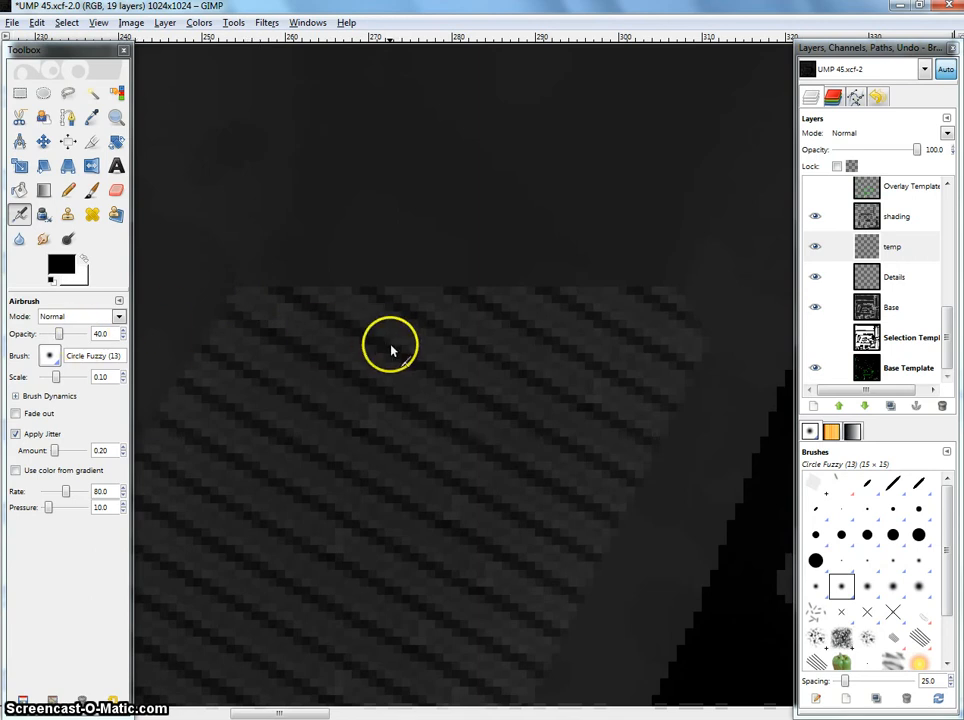
drag(385, 347, 404, 346)
key(])
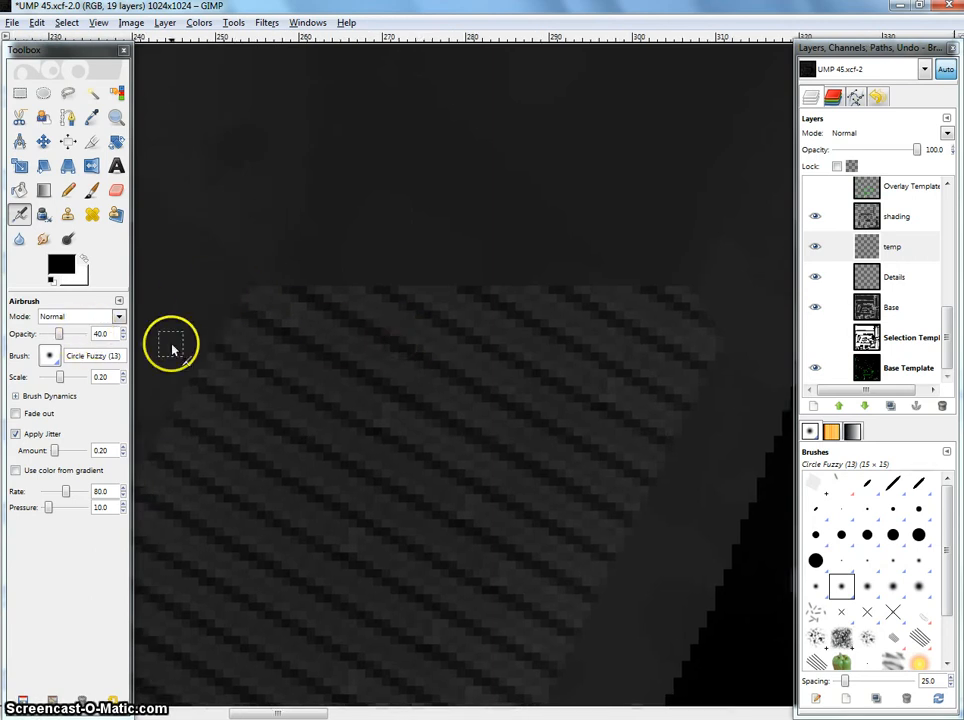
key([)
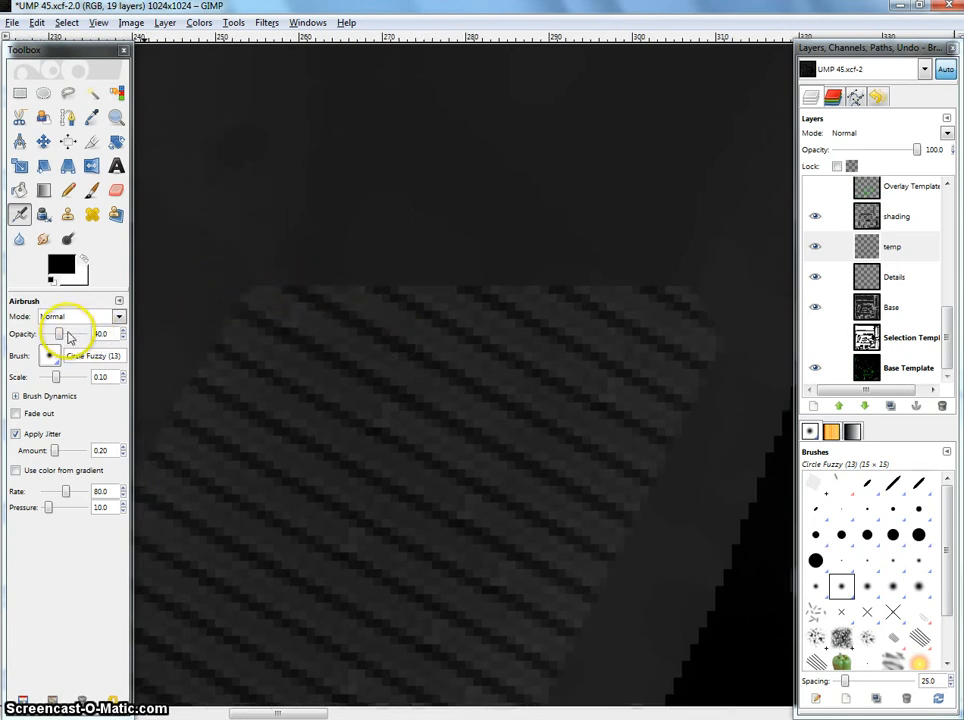
drag(62, 333, 148, 333)
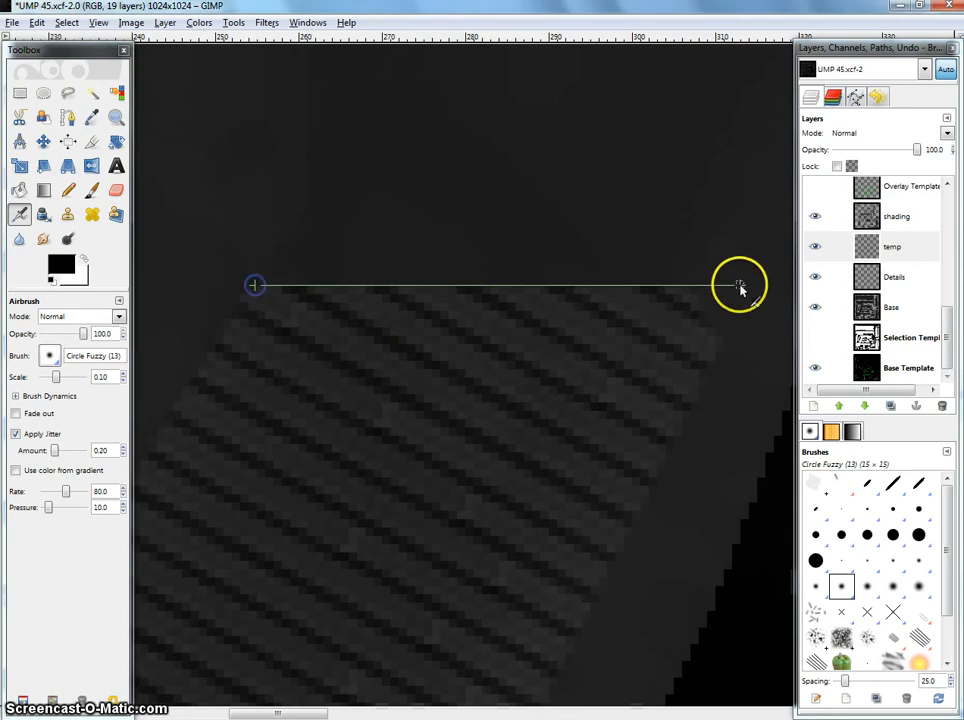
Step: Airbrush straight black lines along the ribbed area's upper edge and down its cut upper-right corner
shift+click(686, 285)
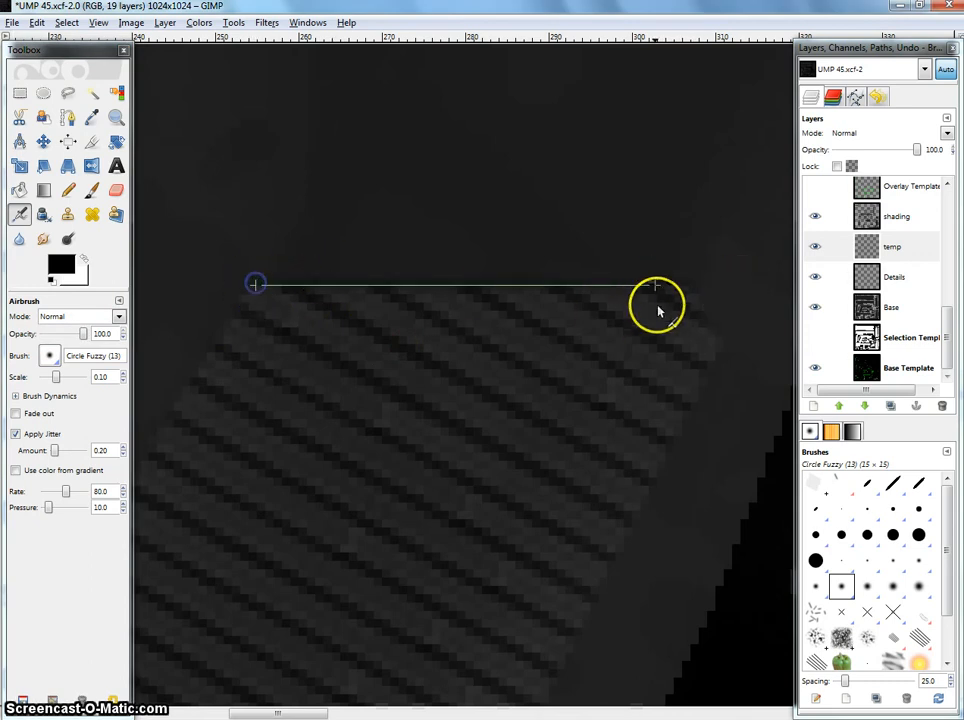
shift+click(684, 287)
shift+click(249, 287)
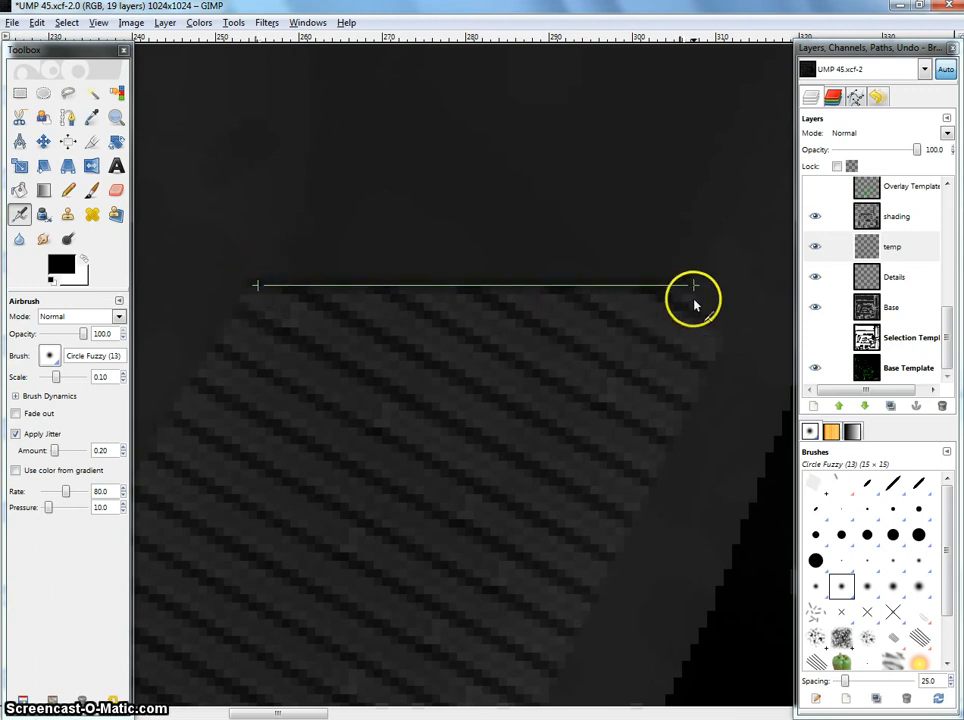
shift+click(726, 342)
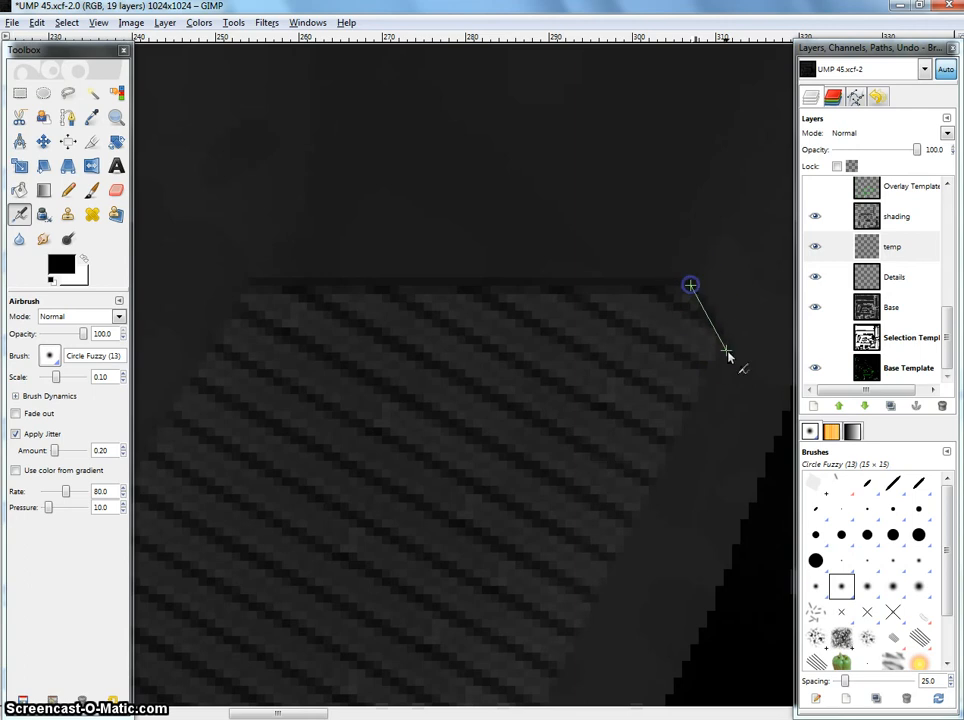
Step: Airbrush a straight black line along the ribbed area's long right edge, from its lower corner to the cut upper corner
scroll(641, 496, down, 2)
drag(653, 622, 714, 335)
drag(514, 495, 690, 65)
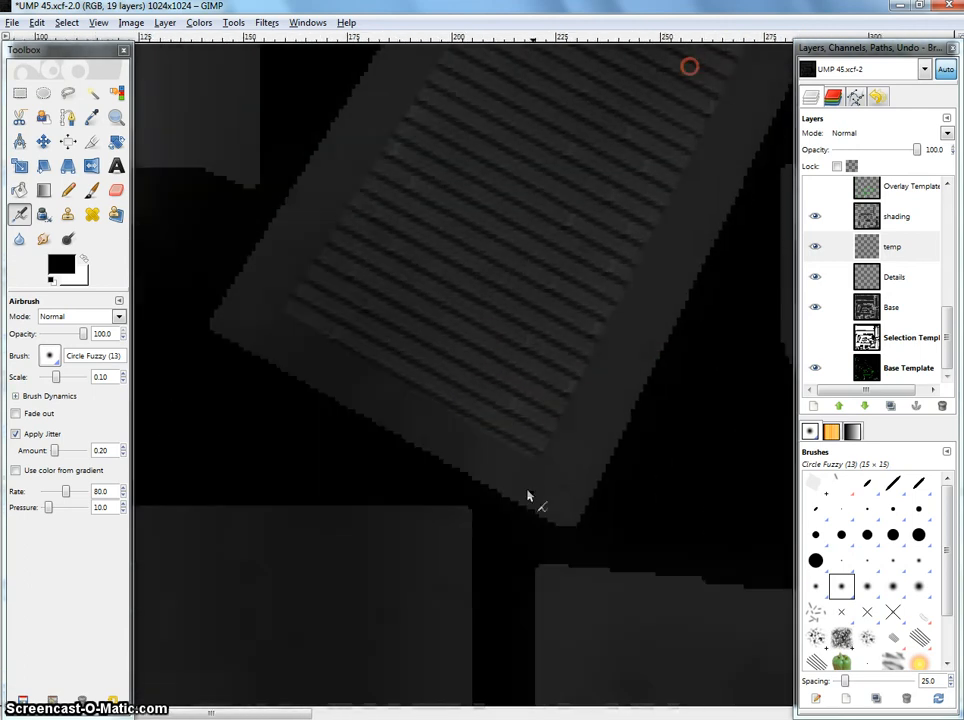
shift+click(547, 455)
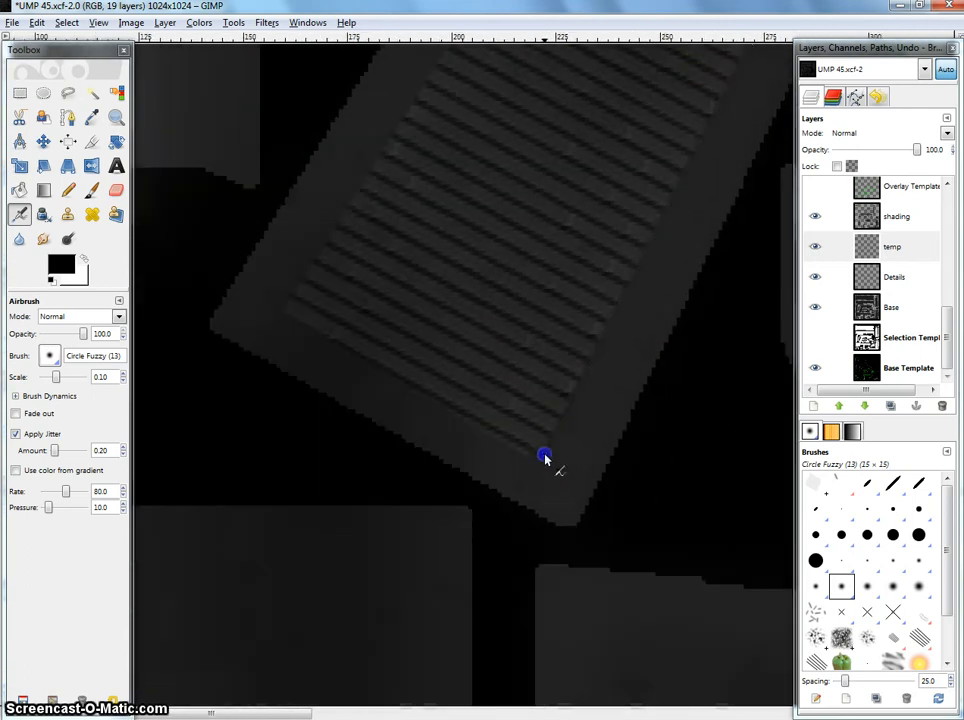
drag(639, 306, 377, 682)
drag(618, 207, 542, 377)
scroll(542, 377, up, 2)
shift+click(544, 282)
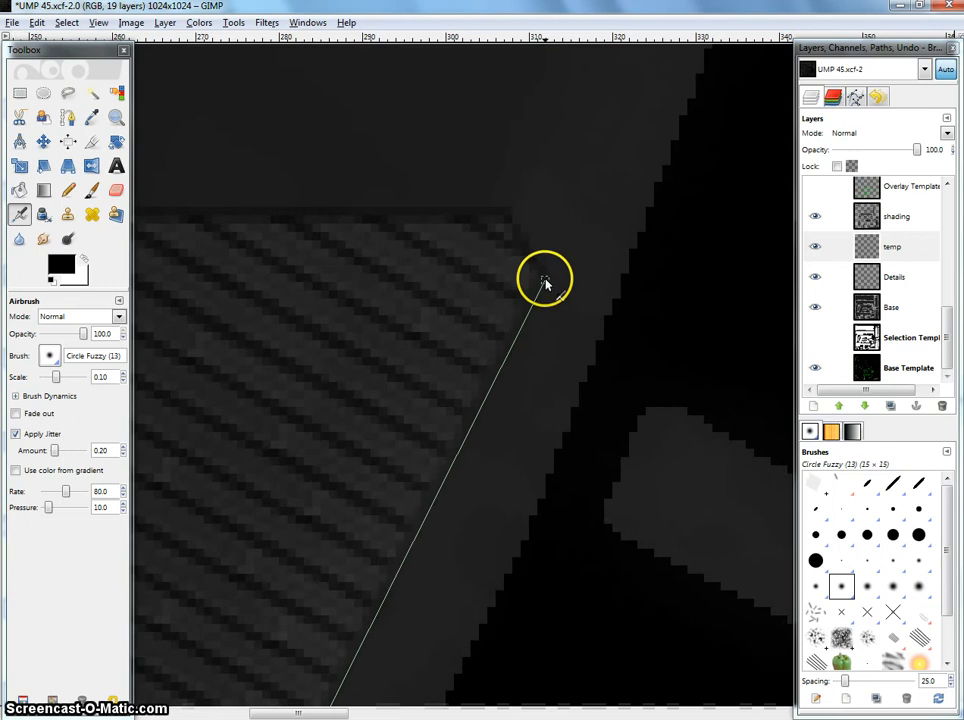
Step: Go over the long right edge of the ribbed area with another straight black airbrush pass
drag(419, 543, 626, 327)
drag(553, 611, 553, 301)
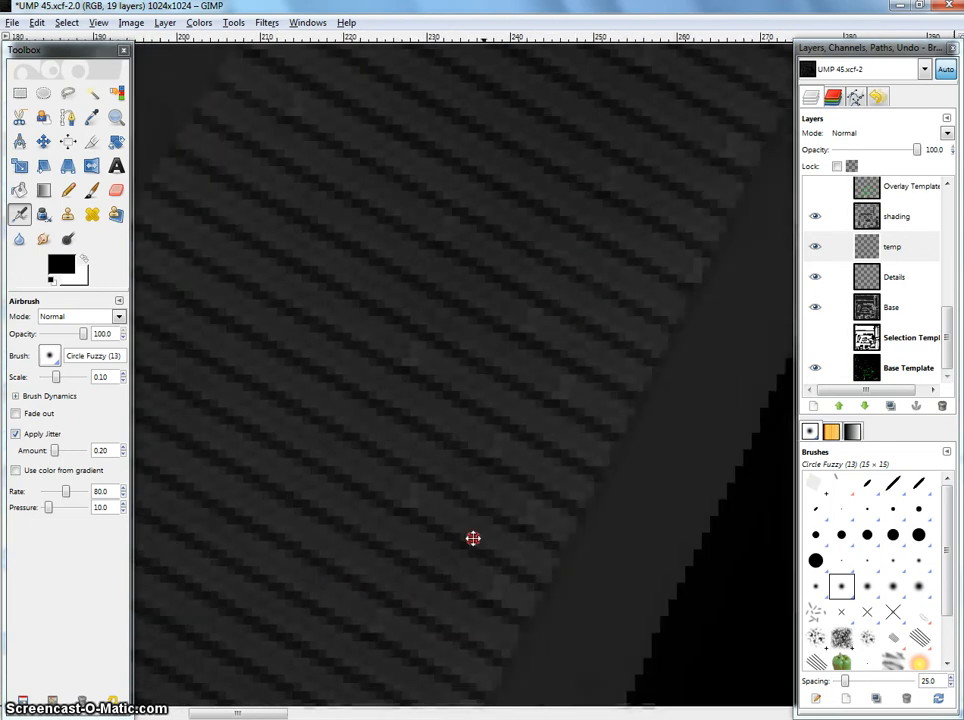
mouse_move(473, 537)
mouse_down()
mouse_move(618, 167)
mouse_move(433, 480)
mouse_up()
shift+click(494, 587)
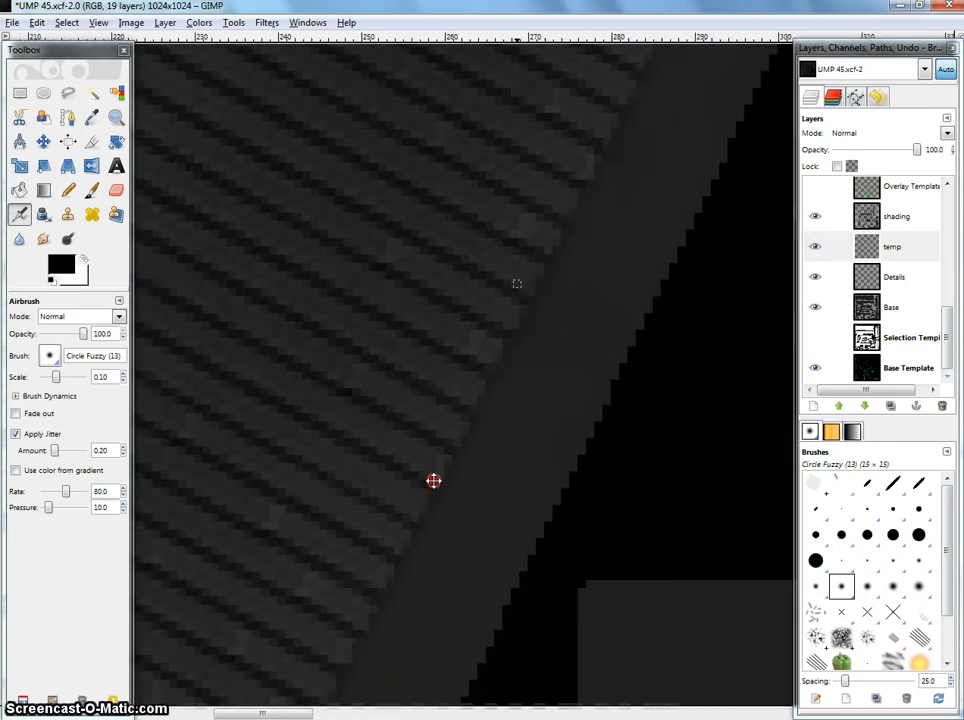
drag(590, 200, 470, 546)
shift+click(563, 271)
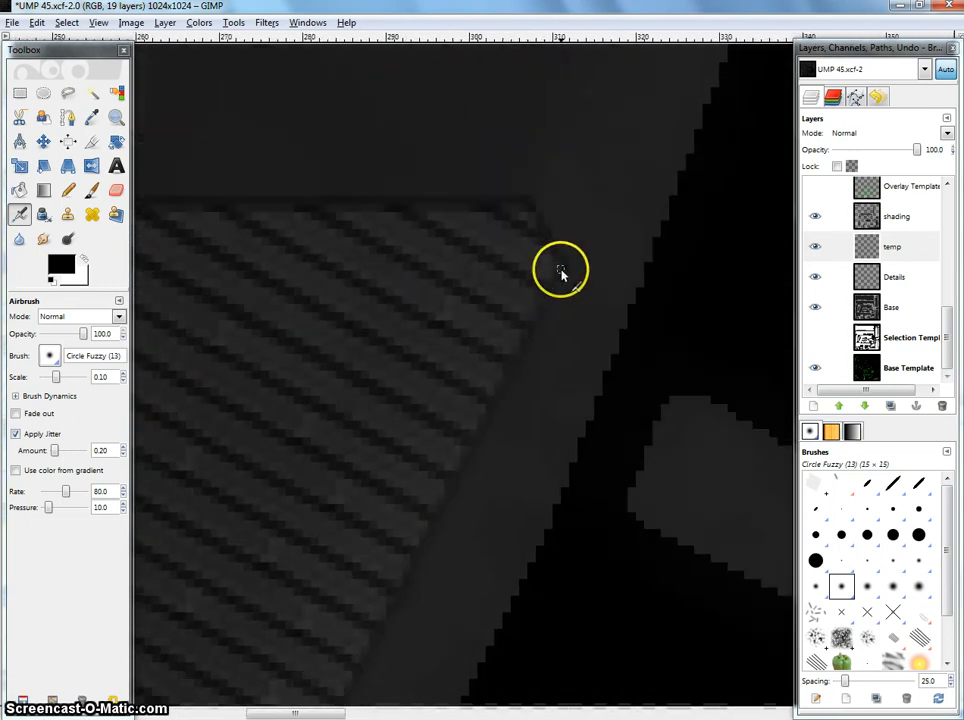
Step: Airbrush short straight black lines across the ribbed area's lower-right corner
mouse_move(440, 379)
mouse_down()
mouse_move(670, 109)
mouse_move(722, 68)
mouse_up()
drag(576, 417, 709, 163)
drag(430, 640, 709, 163)
drag(536, 320, 541, 311)
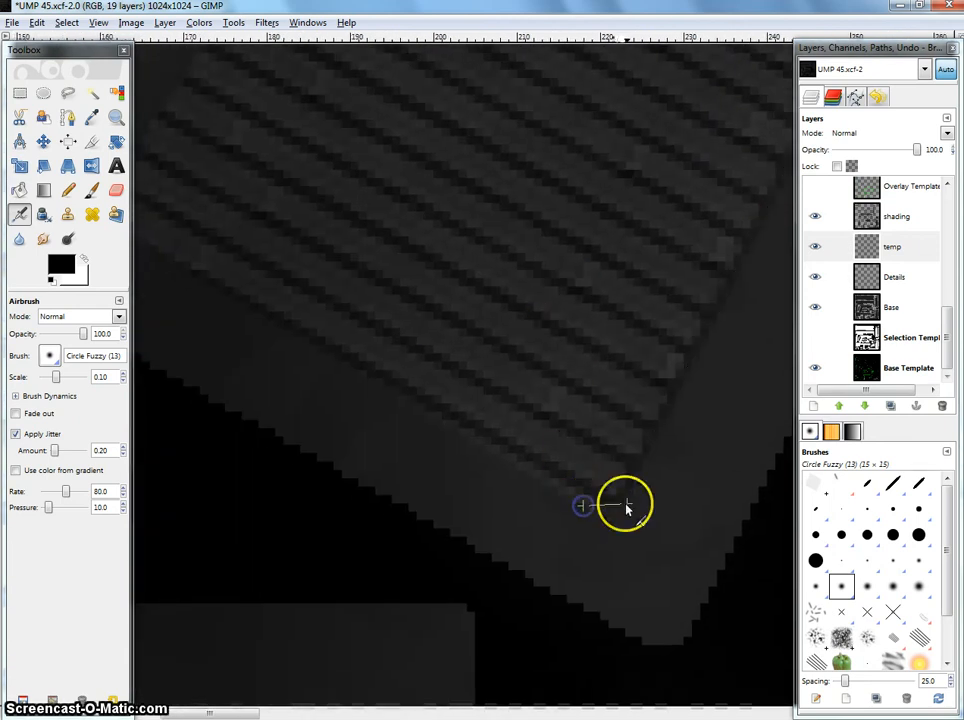
shift+click(621, 500)
shift+click(575, 507)
Step: Airbrush several straight black passes along the ribbed area's lower edge between its lower-left and lower-right corners
drag(490, 385, 656, 512)
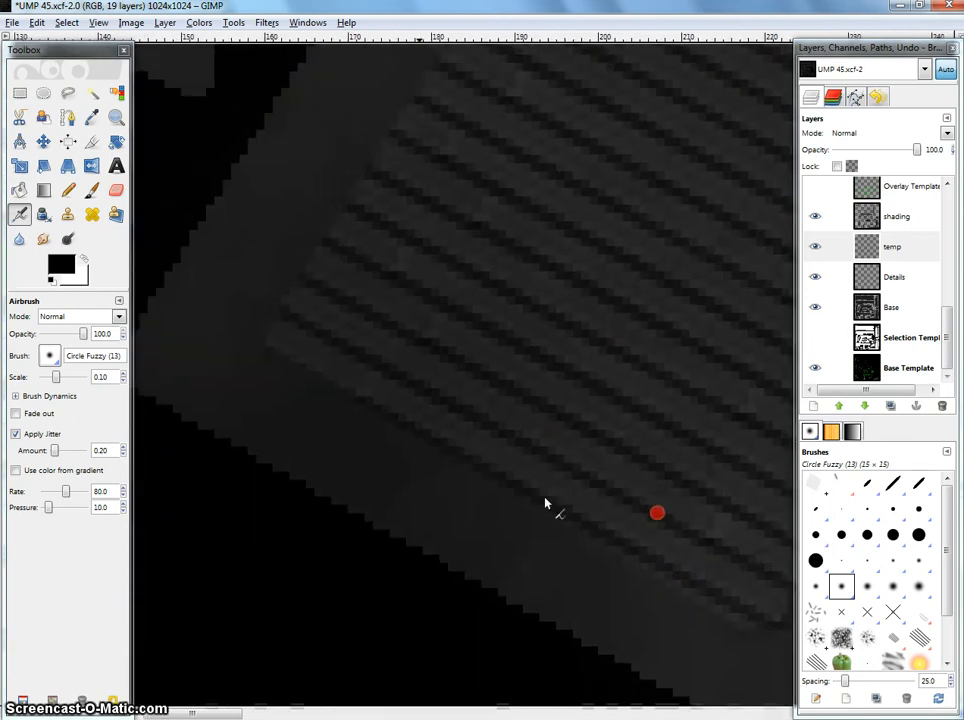
shift+click(264, 349)
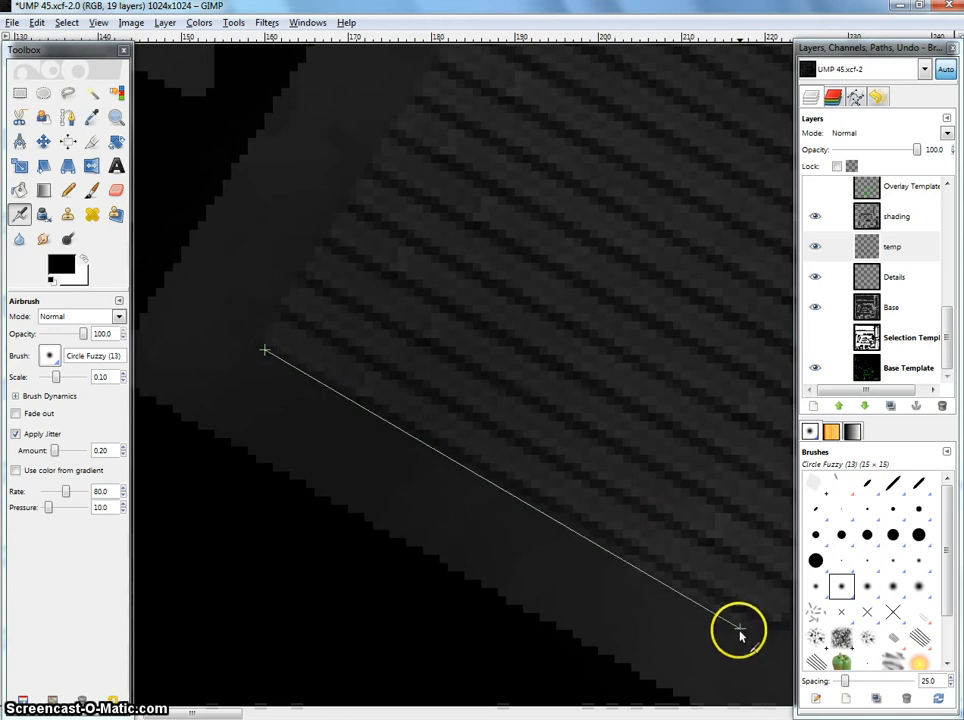
shift+click(739, 630)
shift+click(264, 349)
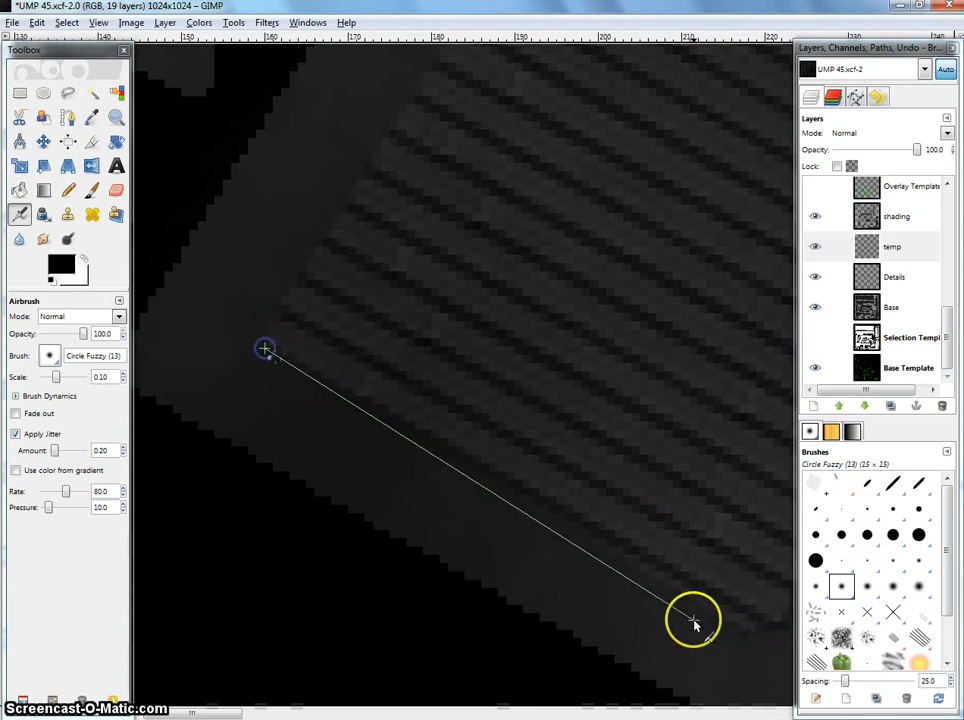
shift+click(742, 638)
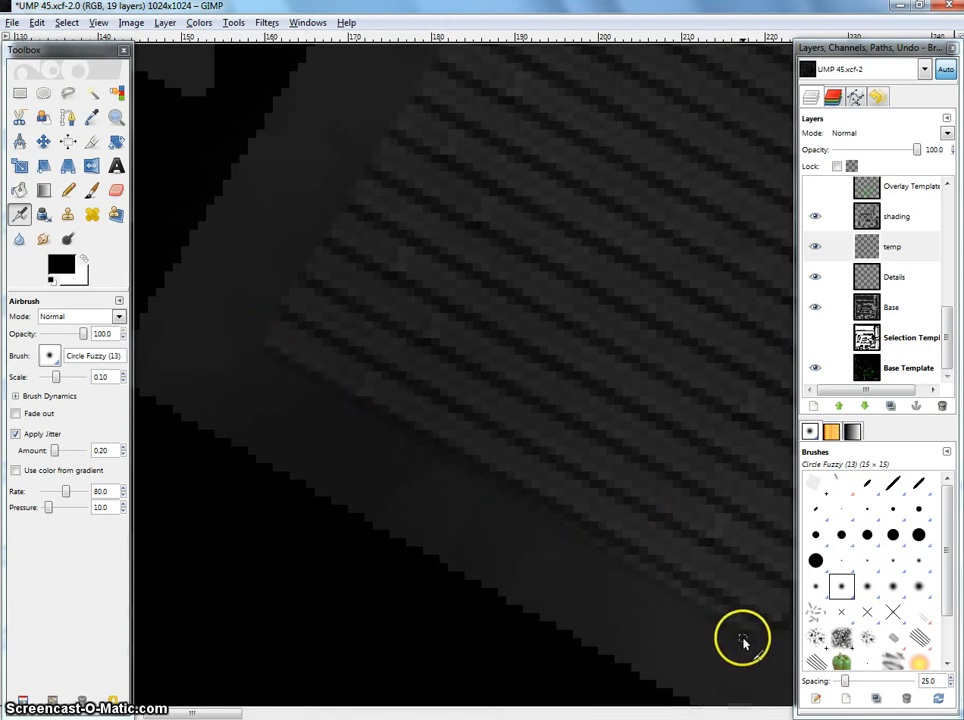
shift+click(264, 351)
shift+click(262, 348)
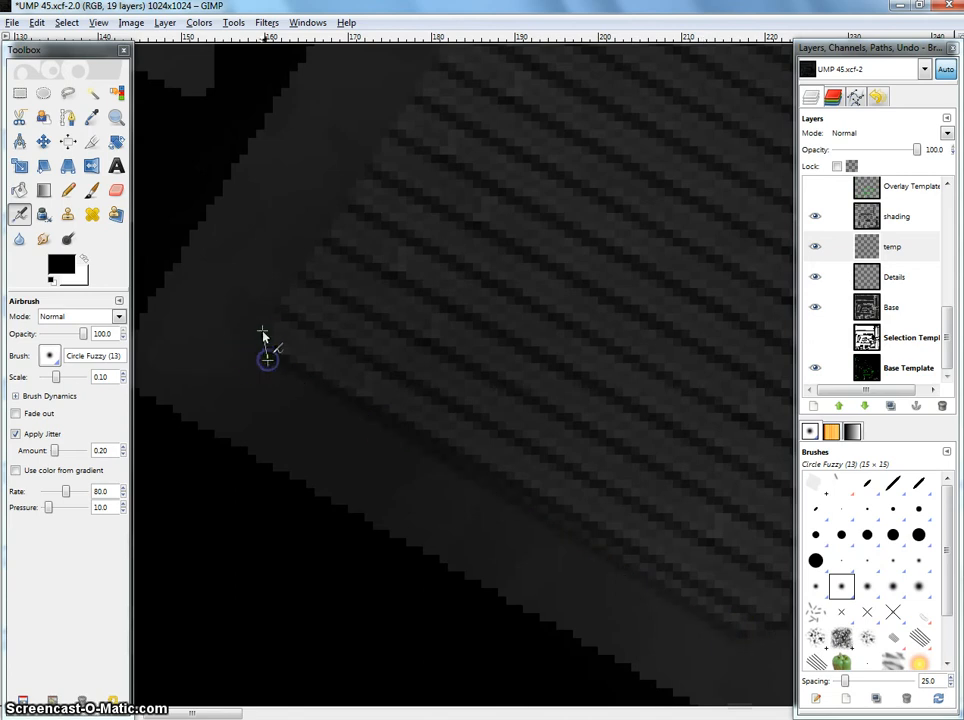
Step: Airbrush a straight black line up the ribbed area's long left edge, from the lower-left to the upper-left corner
click(263, 331)
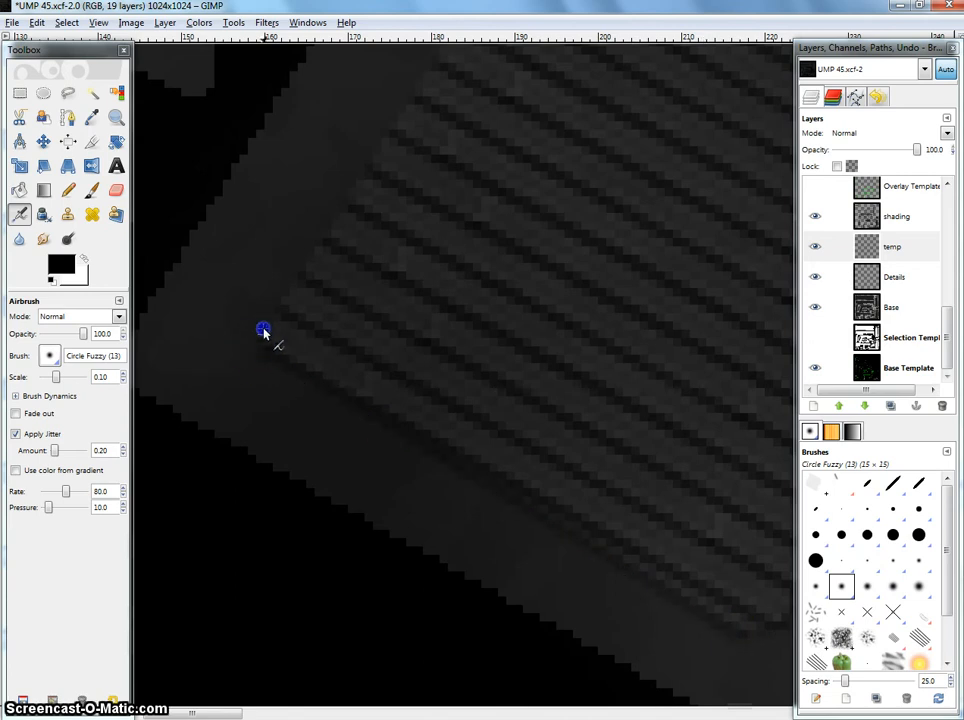
drag(478, 92, 457, 381)
drag(600, 175, 376, 523)
drag(543, 200, 440, 421)
drag(594, 196, 448, 475)
shift+click(534, 252)
Step: Go over the ribbed area's long left edge with two more straight black airbrush passes, down and back up
mouse_move(432, 525)
mouse_down()
mouse_move(456, 443)
mouse_move(700, 70)
mouse_up()
drag(555, 357, 701, 176)
drag(424, 433, 621, 136)
shift+click(415, 509)
mouse_move(670, 235)
mouse_down()
mouse_move(435, 479)
mouse_move(411, 527)
mouse_up()
drag(523, 254, 365, 547)
drag(560, 240, 513, 312)
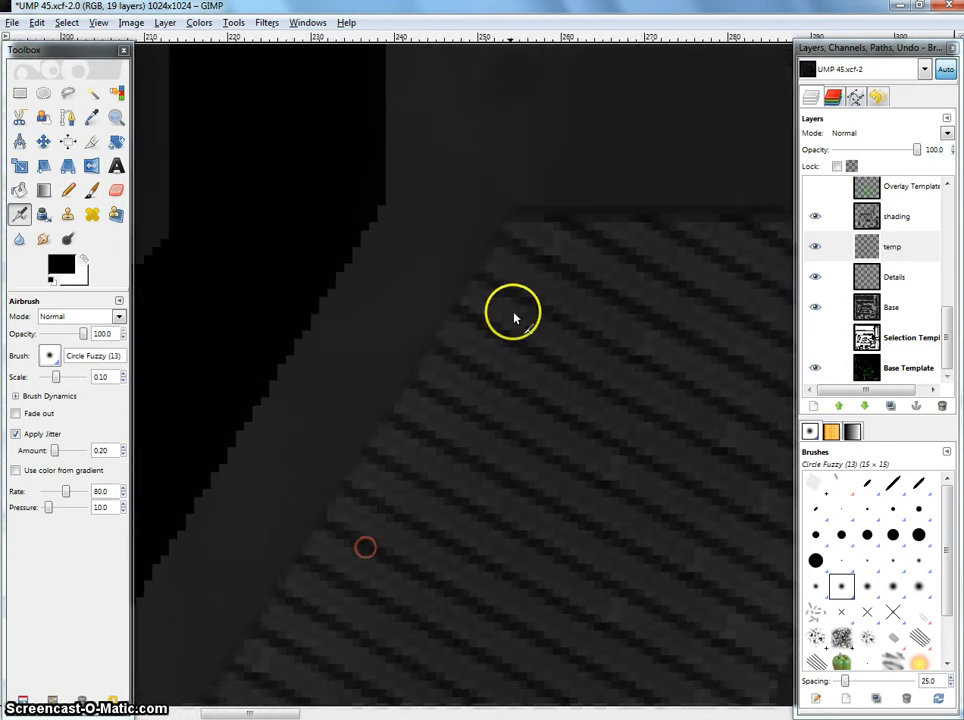
shift+click(504, 213)
Step: Darken the long left edge of the ribbed area further with three additional straight black airbrush passes, ending at the lower-left corner
mouse_move(409, 523)
mouse_down()
mouse_move(512, 317)
mouse_move(690, 55)
mouse_up()
drag(260, 680, 467, 368)
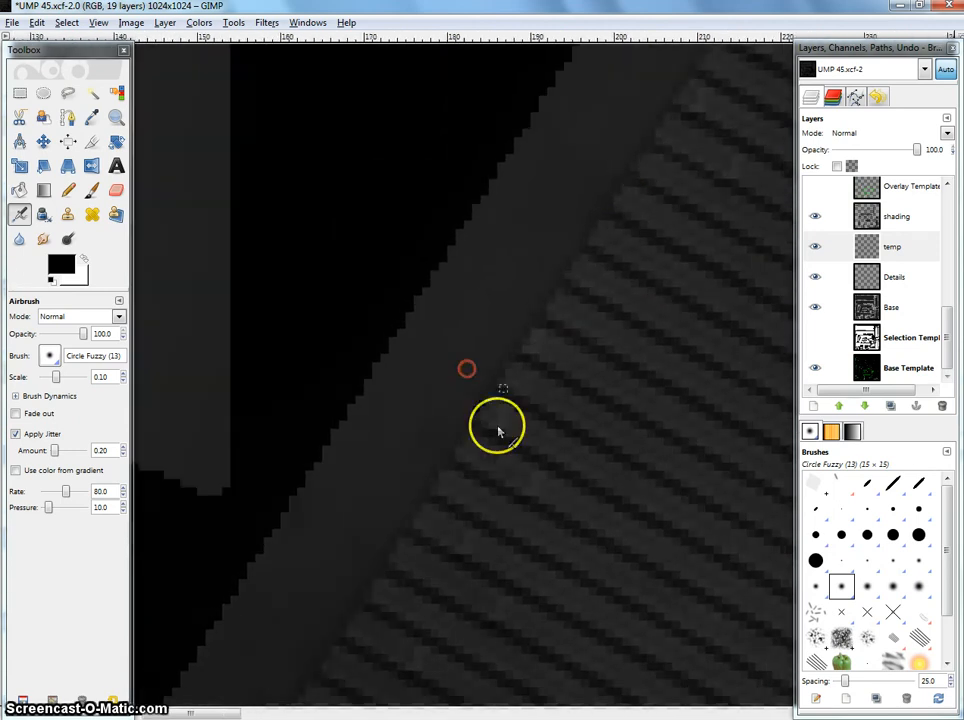
drag(502, 436, 602, 264)
shift+click(372, 549)
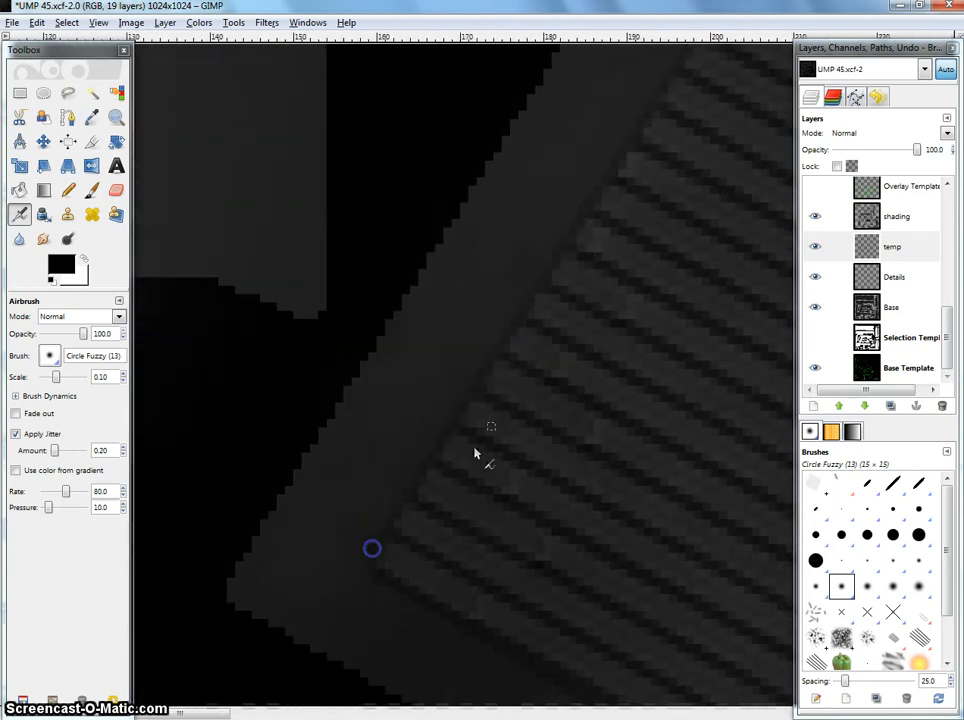
drag(555, 320, 321, 663)
drag(656, 254, 385, 610)
mouse_move(585, 288)
mouse_down()
mouse_move(442, 414)
mouse_move(475, 391)
mouse_move(486, 409)
mouse_move(410, 367)
mouse_up()
shift+click(452, 210)
drag(277, 382, 600, 146)
drag(287, 635, 531, 327)
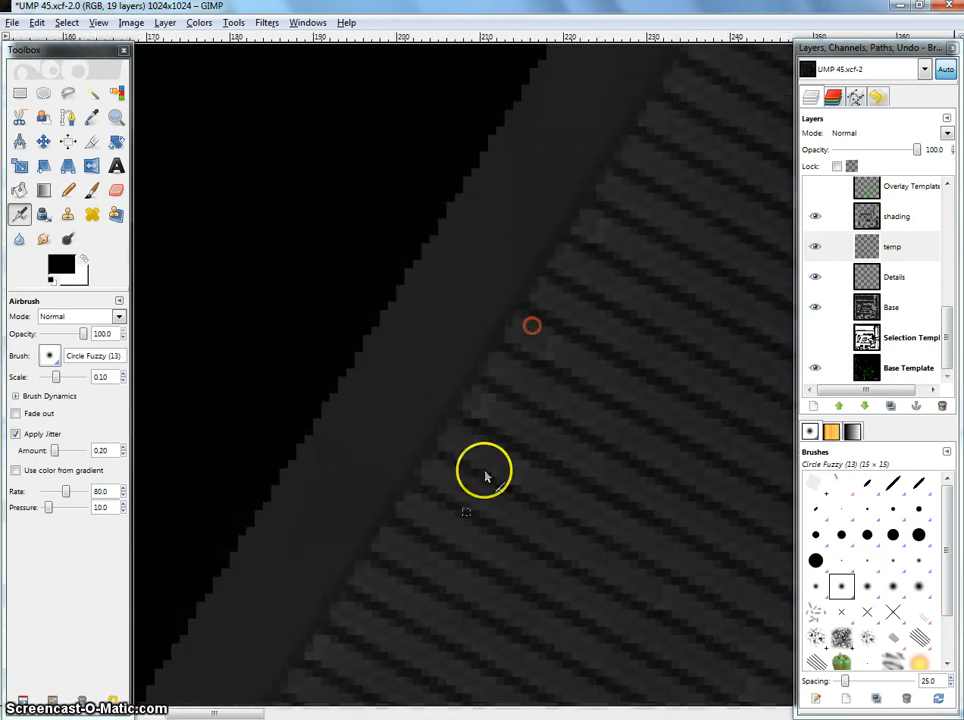
drag(484, 471, 609, 237)
drag(377, 480, 549, 228)
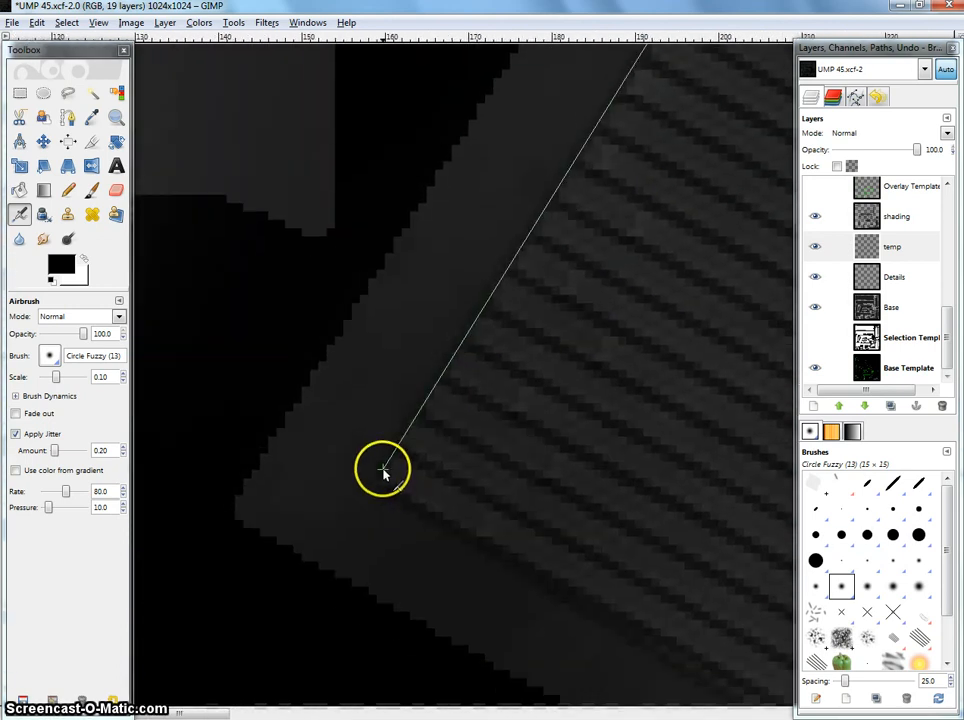
shift+click(383, 471)
Step: Check the grip in the reference photo and set the Airbrush to white with brush scale 0.20 and opacity 15
drag(678, 243, 297, 602)
drag(601, 267, 329, 368)
scroll(329, 368, down, 2)
mouse_move(507, 145)
mouse_down()
mouse_move(453, 435)
mouse_move(460, 445)
mouse_up()
key(x)
scroll(437, 368, up, 2)
key(alt+Tab)
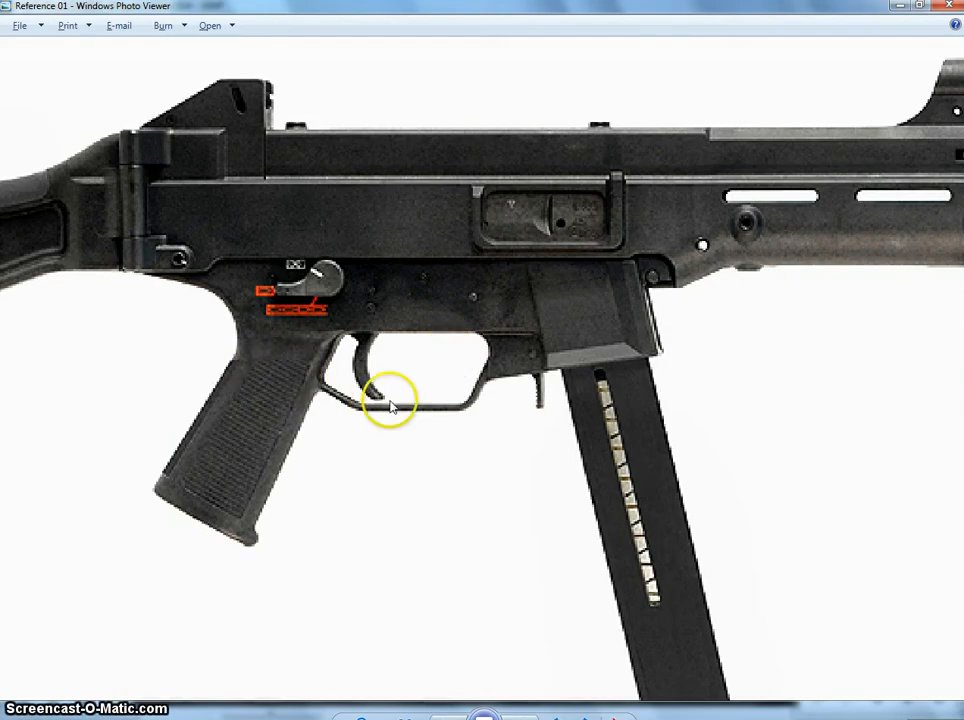
key(alt+Tab)
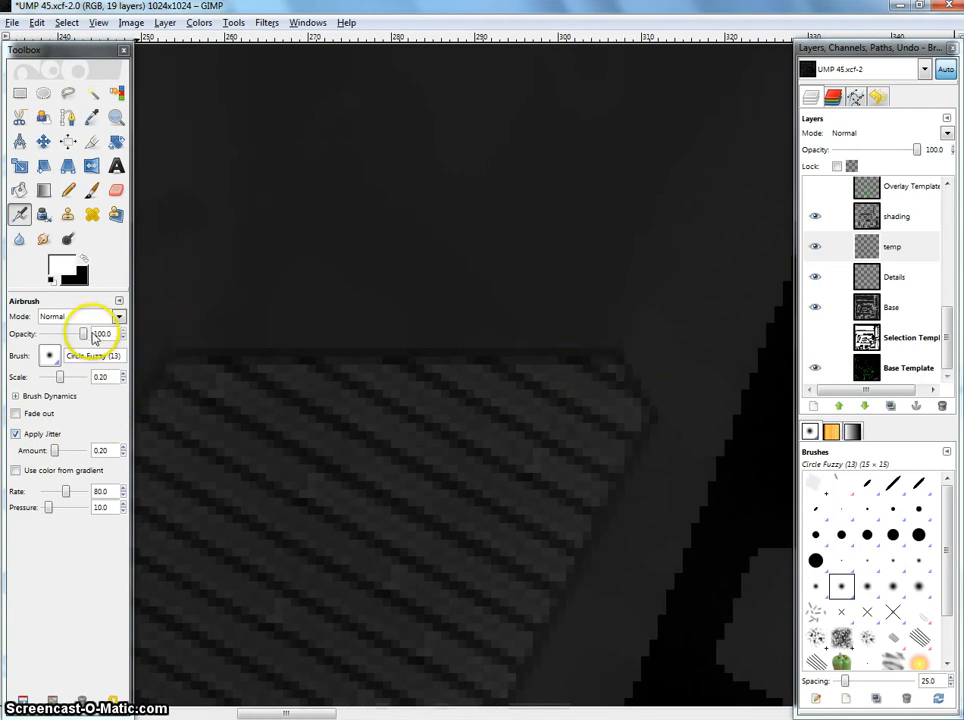
double_click(101, 336)
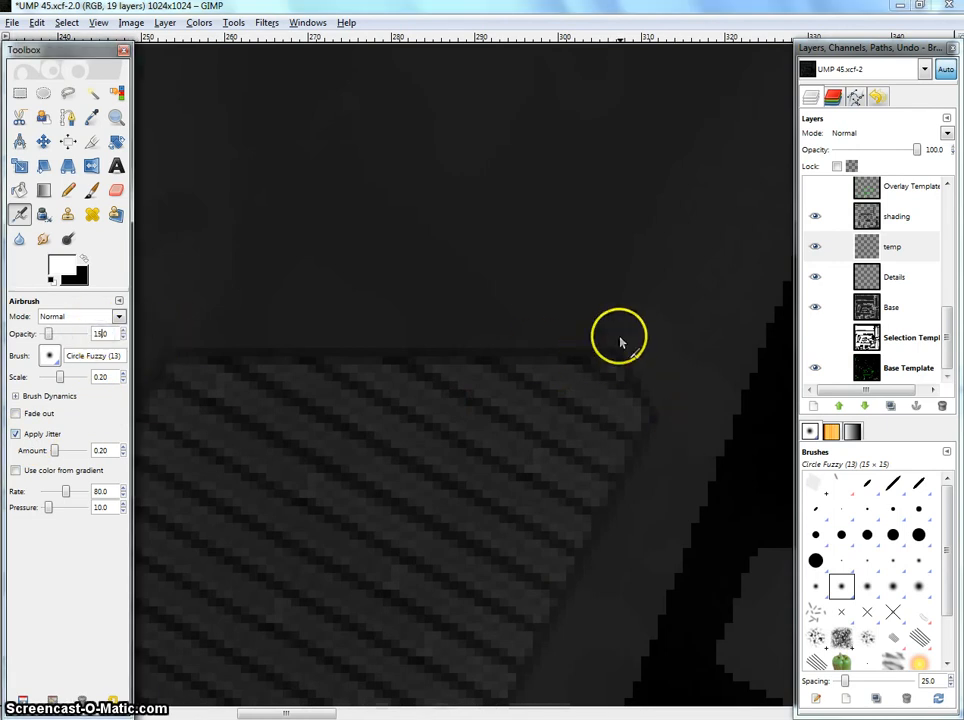
Step: Airbrush a faint straight white highlight down the ribbed area's long left edge, from the upper-left to the lower-left corner
drag(620, 338, 651, 328)
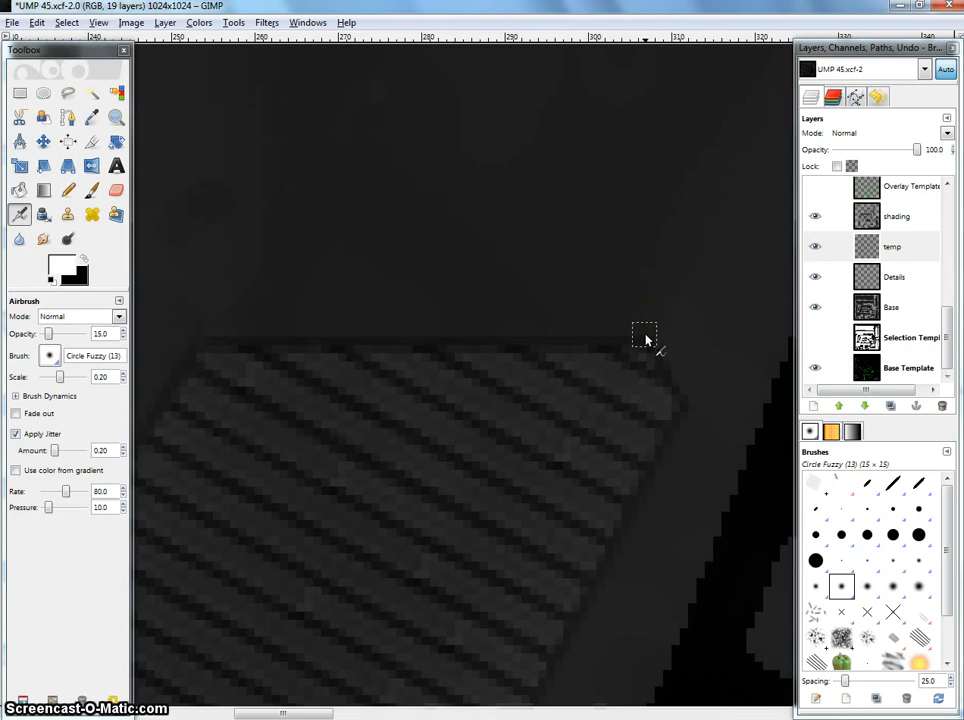
drag(480, 338, 641, 336)
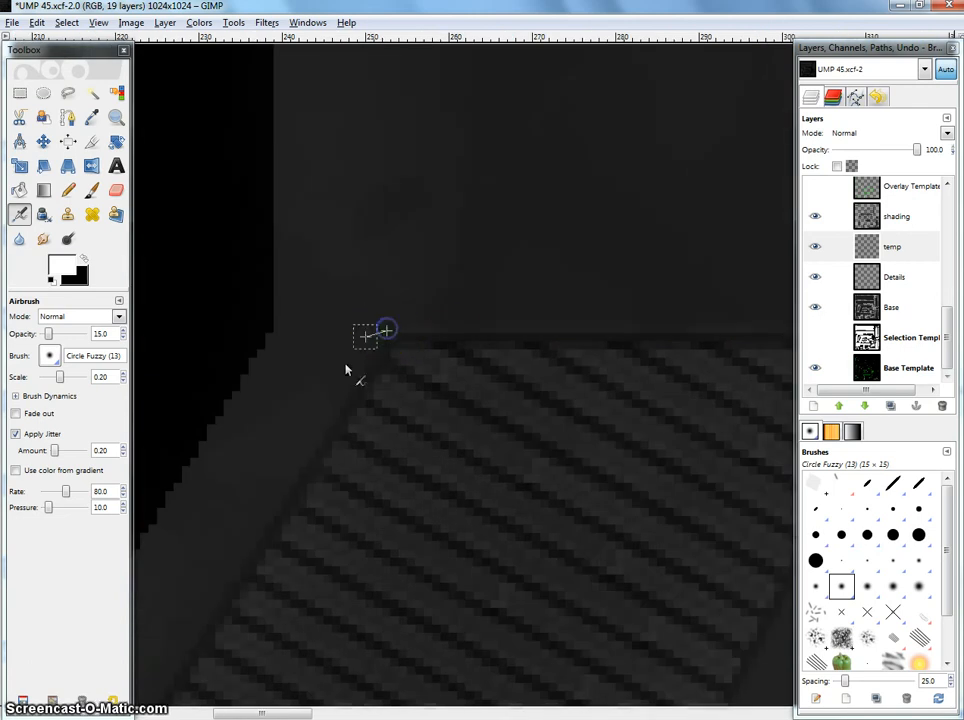
mouse_move(336, 469)
mouse_down()
mouse_move(465, 374)
mouse_move(516, 394)
mouse_up()
drag(388, 622, 551, 284)
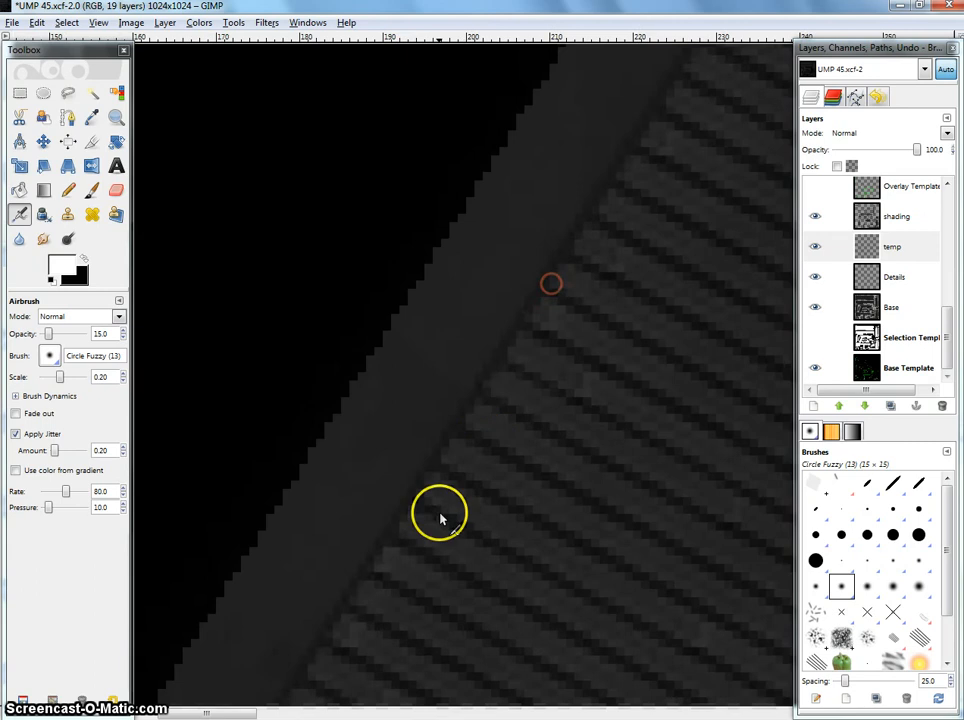
drag(372, 560, 544, 329)
drag(390, 518, 540, 273)
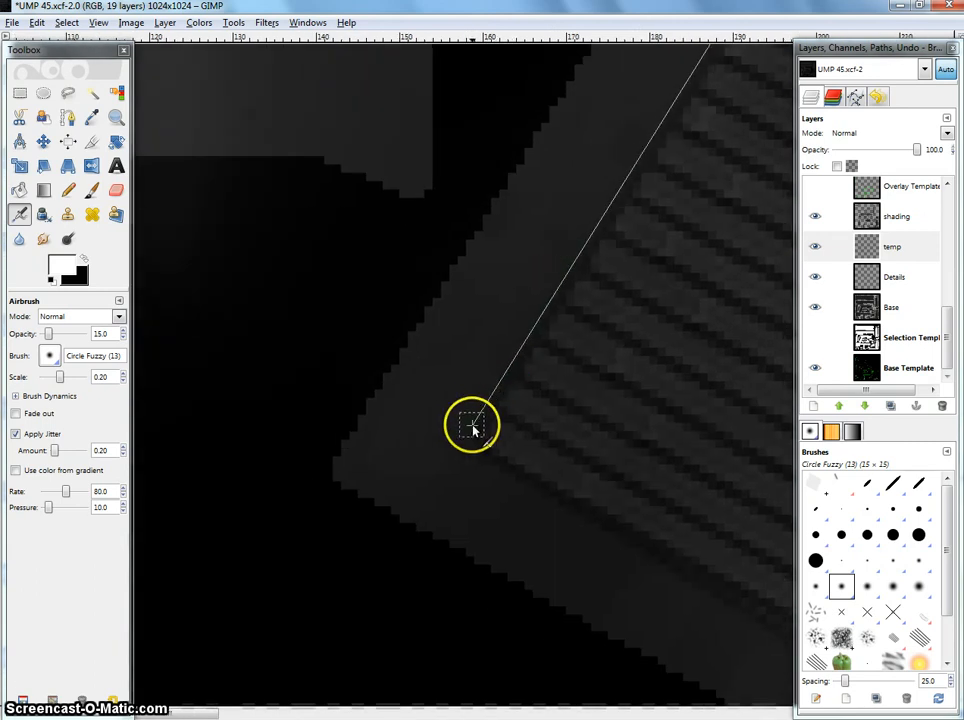
mouse_move(473, 424)
mouse_down()
mouse_move(493, 439)
mouse_move(331, 486)
mouse_up()
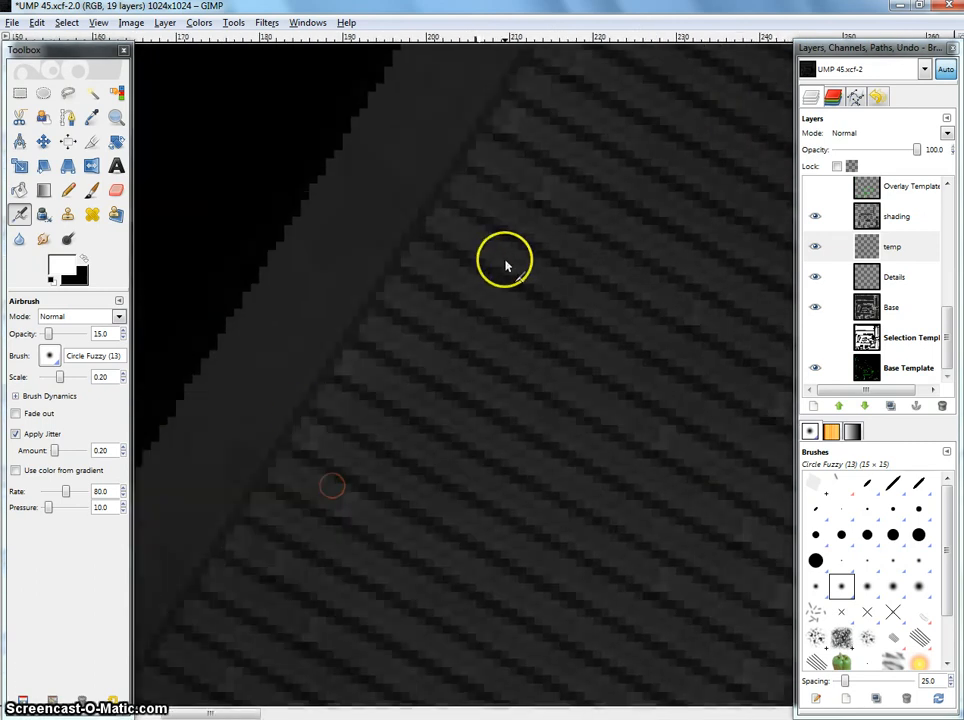
drag(505, 261, 347, 547)
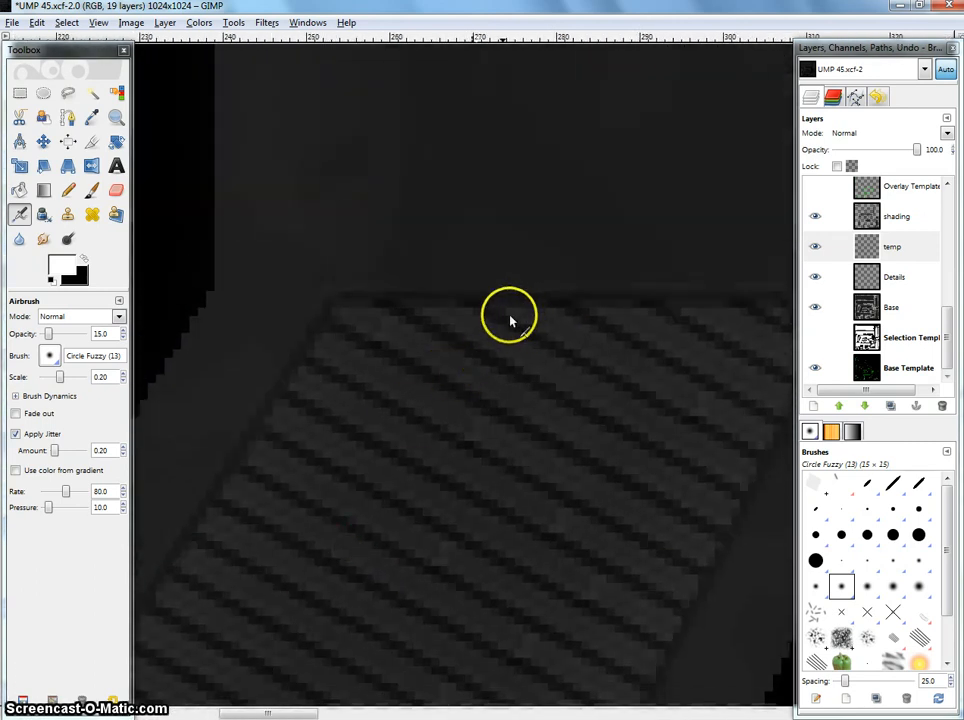
Step: Try faint white highlight lines just above the ribbed area's upper edge with brush scales 0.60 and 0.30, checking them zoomed out
shift+click(325, 281)
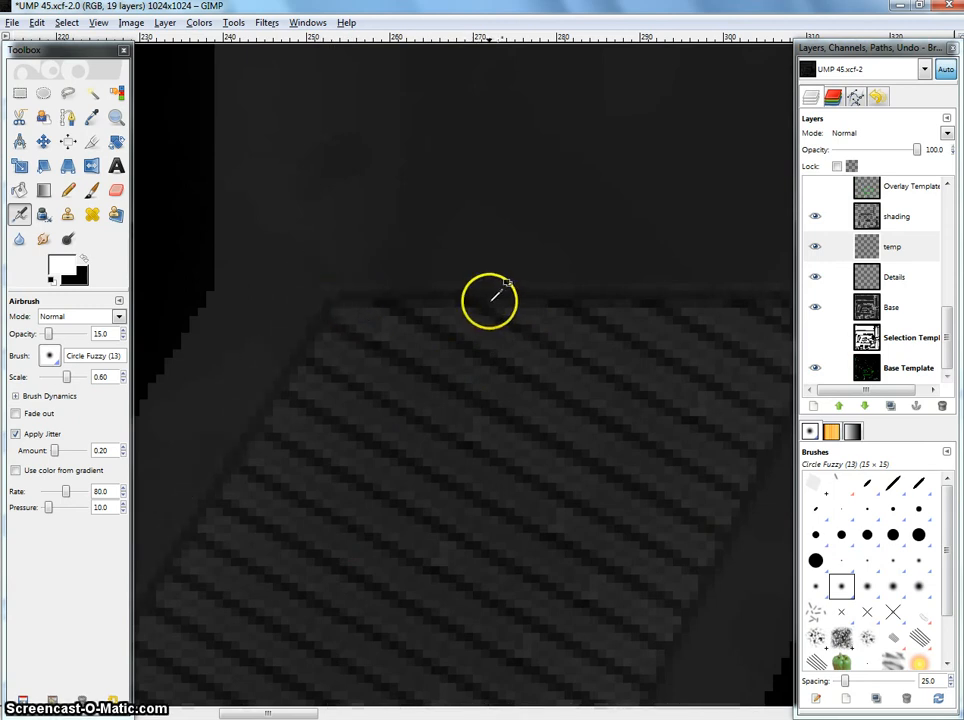
shift+click(325, 280)
drag(540, 304, 522, 306)
scroll(522, 310, right, 3)
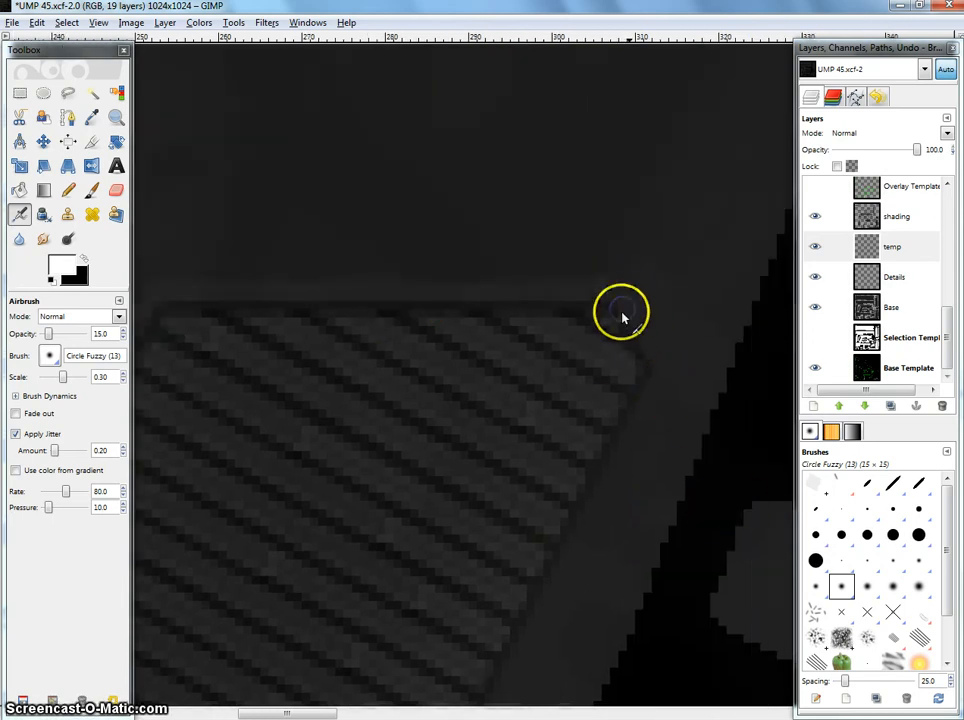
drag(660, 403, 712, 333)
scroll(618, 344, down, 3)
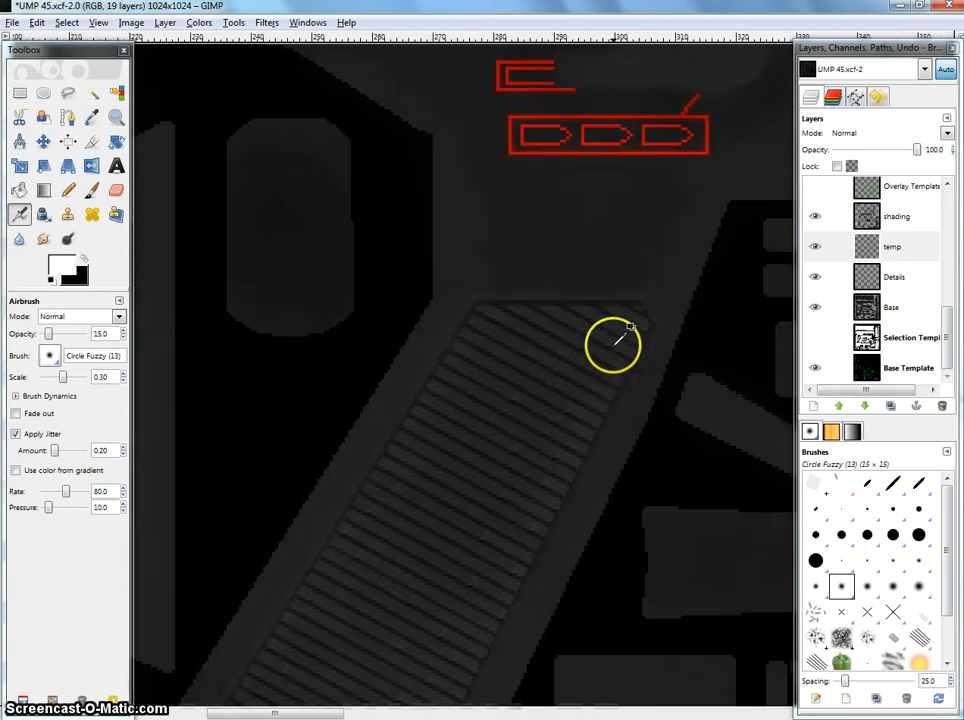
drag(592, 380, 551, 264)
scroll(658, 283, down, 1)
scroll(672, 280, down, 1)
scroll(548, 271, up, 4)
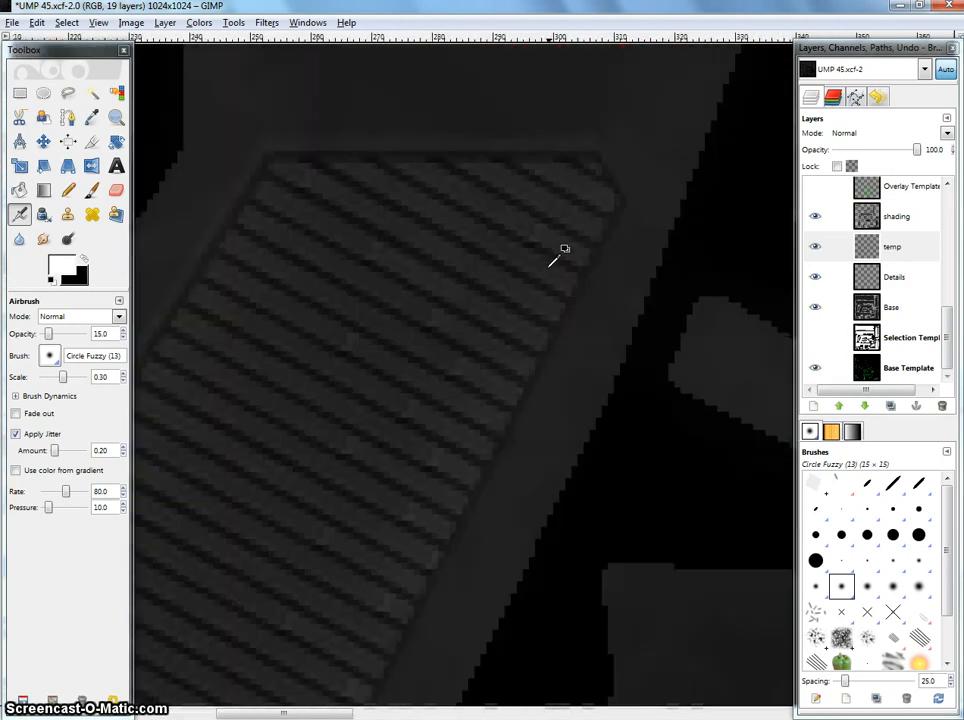
Step: With brush scale 0.20, airbrush straight white highlights up the ribbed area's left edge and across its upper edge
drag(397, 263, 650, 215)
drag(376, 317, 534, 226)
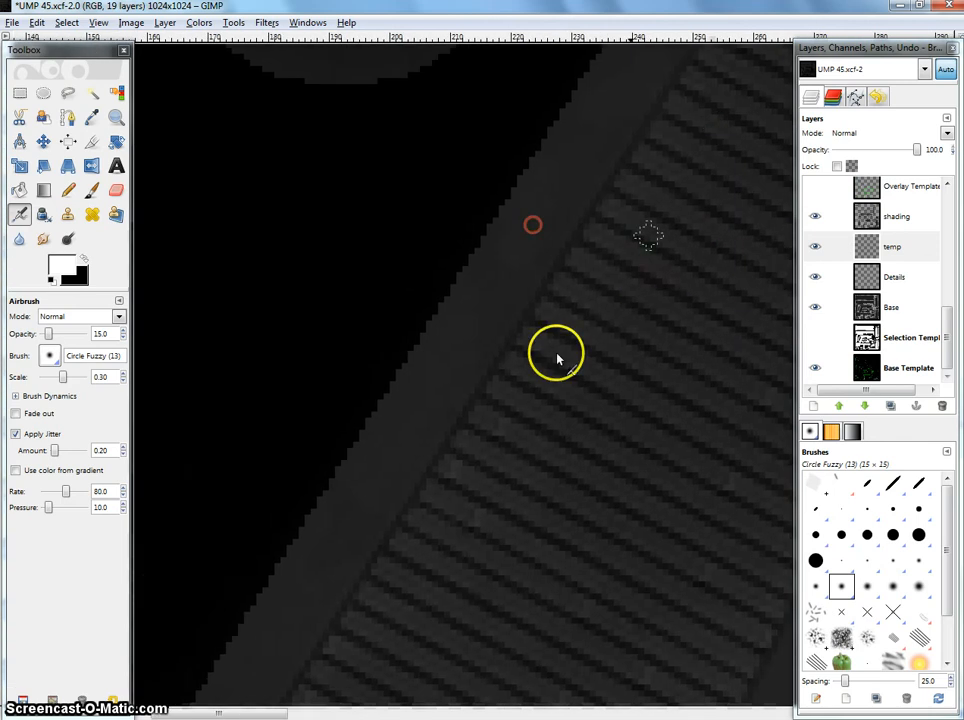
drag(386, 570, 510, 428)
key(bracketleft)
drag(476, 577, 598, 310)
scroll(477, 469, up, 1)
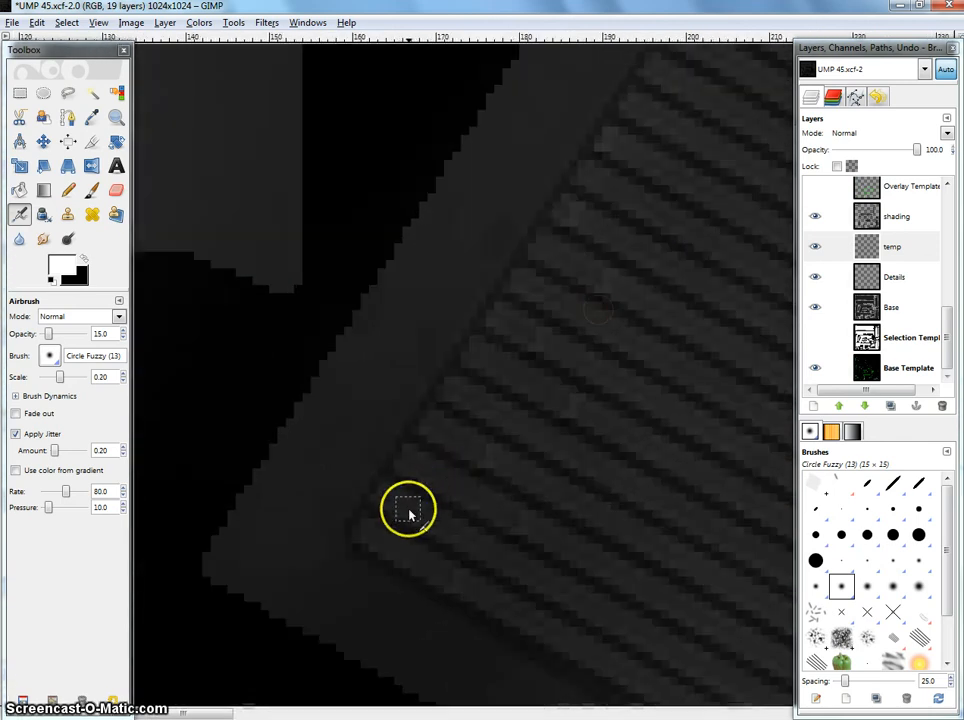
click(343, 521)
drag(579, 257, 30, 629)
drag(556, 161, 486, 602)
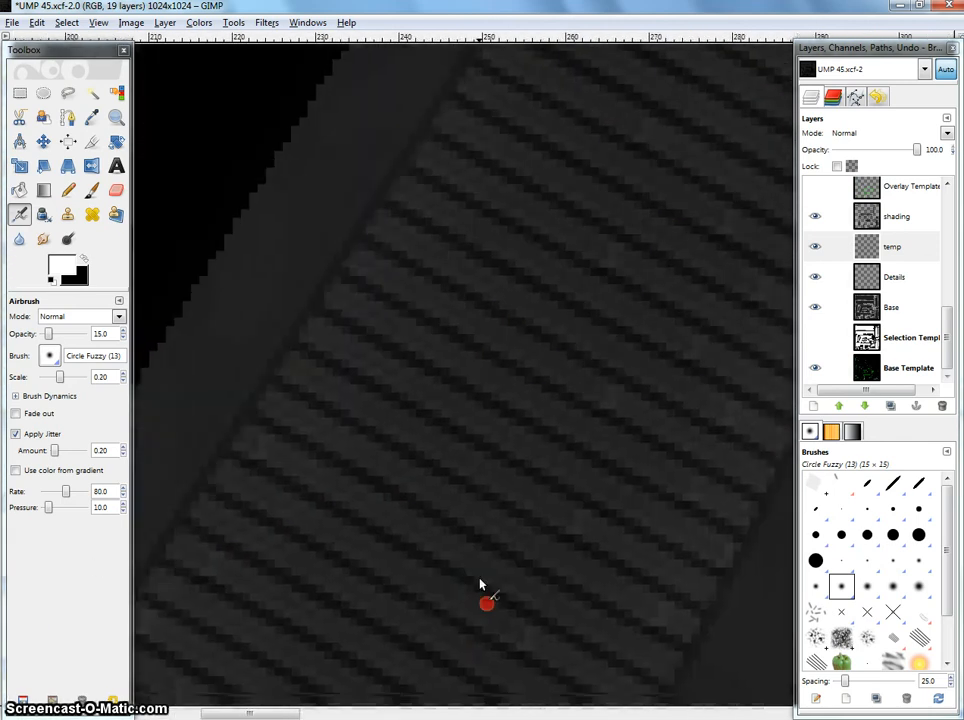
drag(560, 125, 491, 594)
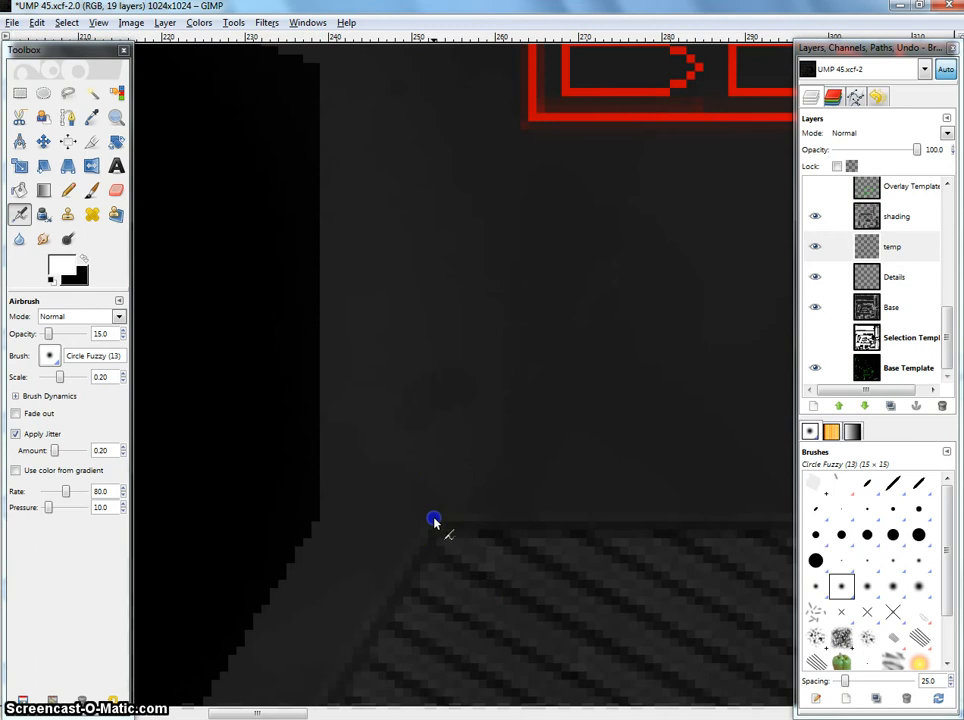
drag(662, 532, 501, 497)
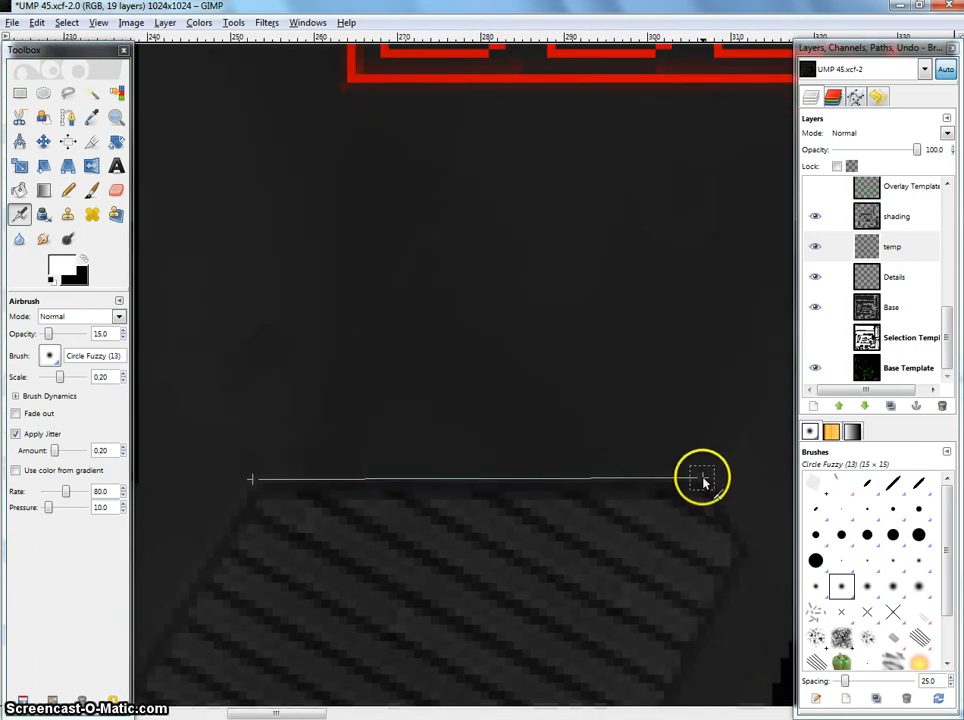
shift+click(703, 482)
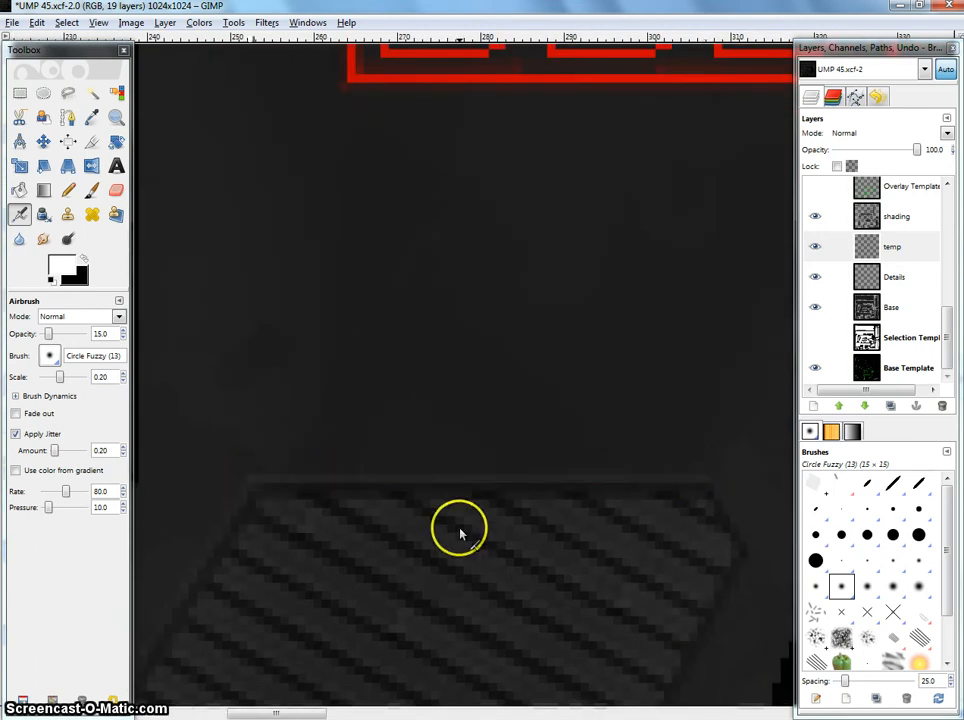
Step: Continue the faint white airbrush highlight down the ribbed area's cut upper-right corner
drag(460, 533, 640, 258)
scroll(650, 312, down, 3)
drag(609, 306, 484, 206)
drag(591, 195, 493, 351)
scroll(504, 344, up, 5)
scroll(518, 338, down, 1)
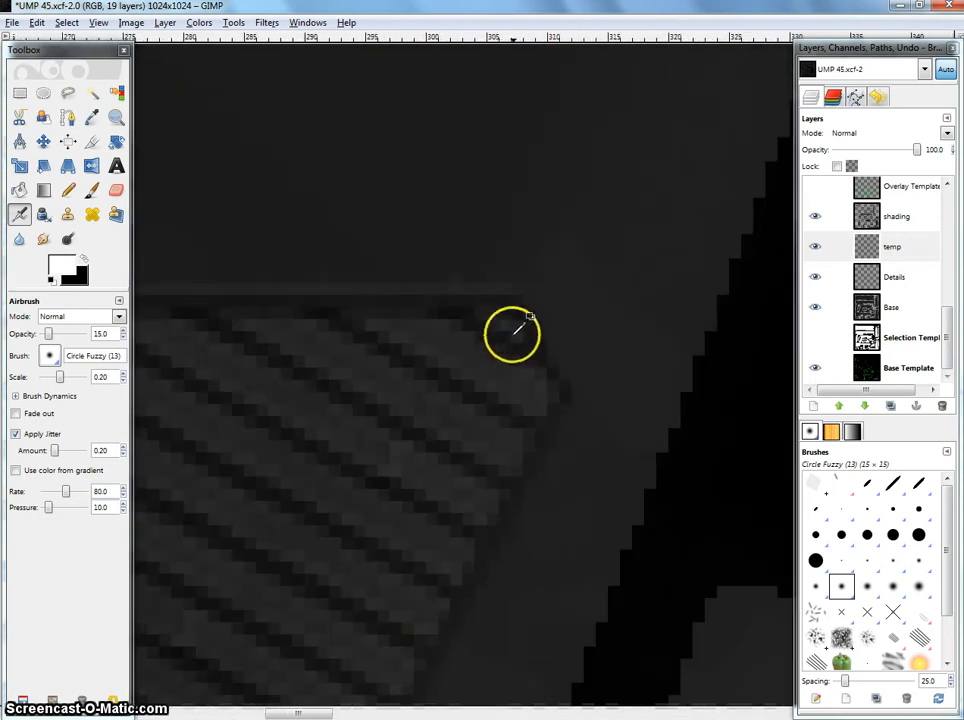
shift+click(547, 396)
Step: Airbrush a straight white highlight down the ribbed area's long right edge to its lower-right corner
drag(484, 527, 615, 215)
scroll(592, 265, down, 2)
drag(580, 385, 750, 85)
drag(430, 460, 573, 155)
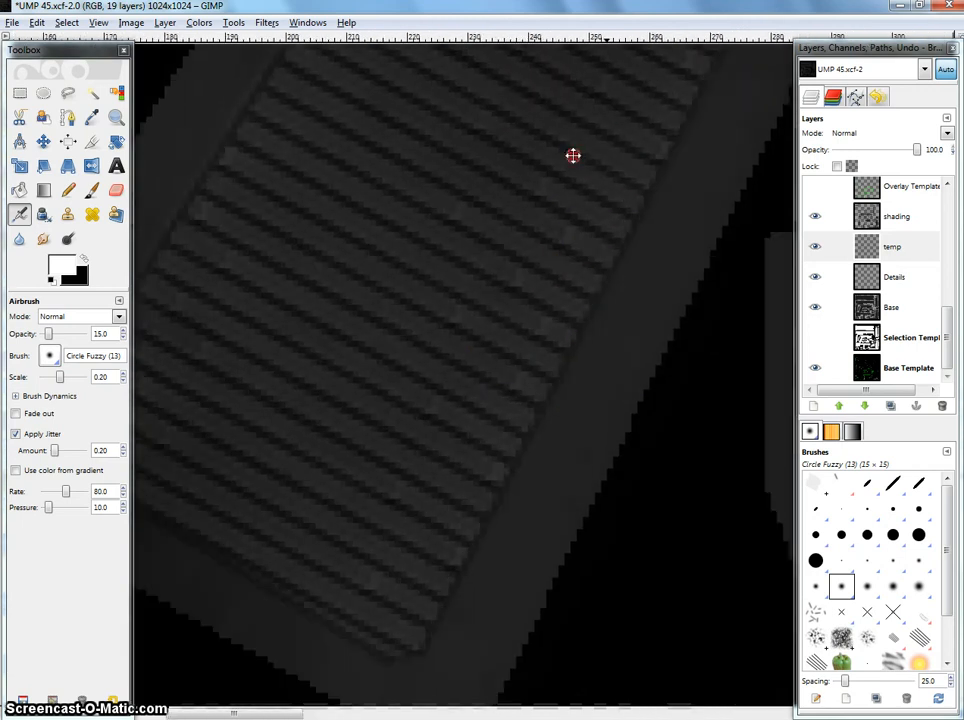
drag(497, 408, 540, 305)
shift+click(460, 551)
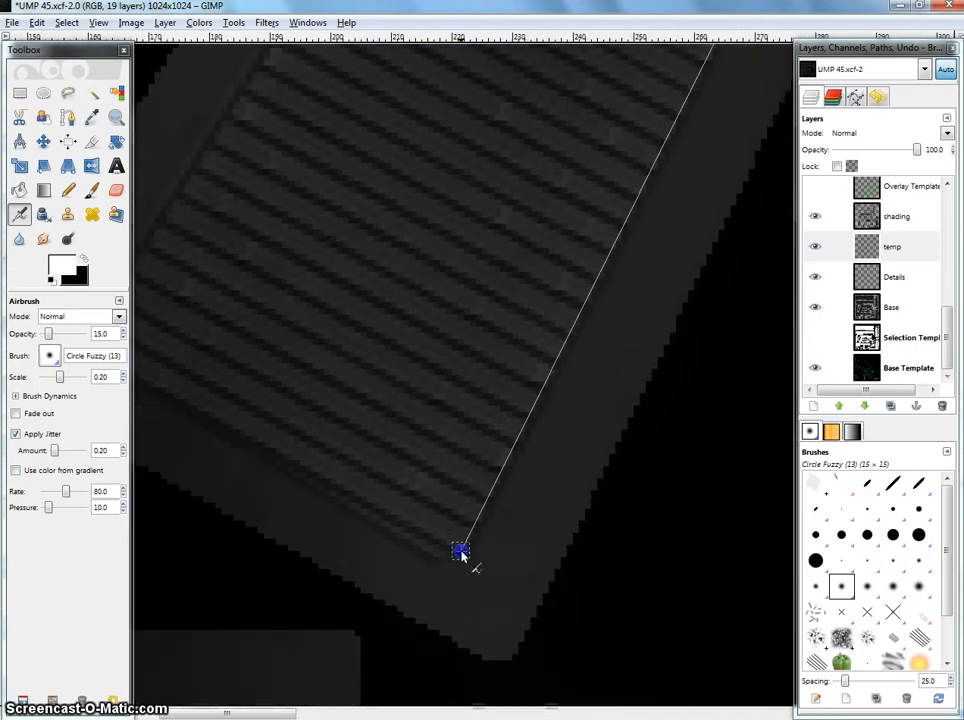
drag(605, 185, 417, 499)
drag(625, 225, 465, 551)
drag(547, 300, 486, 463)
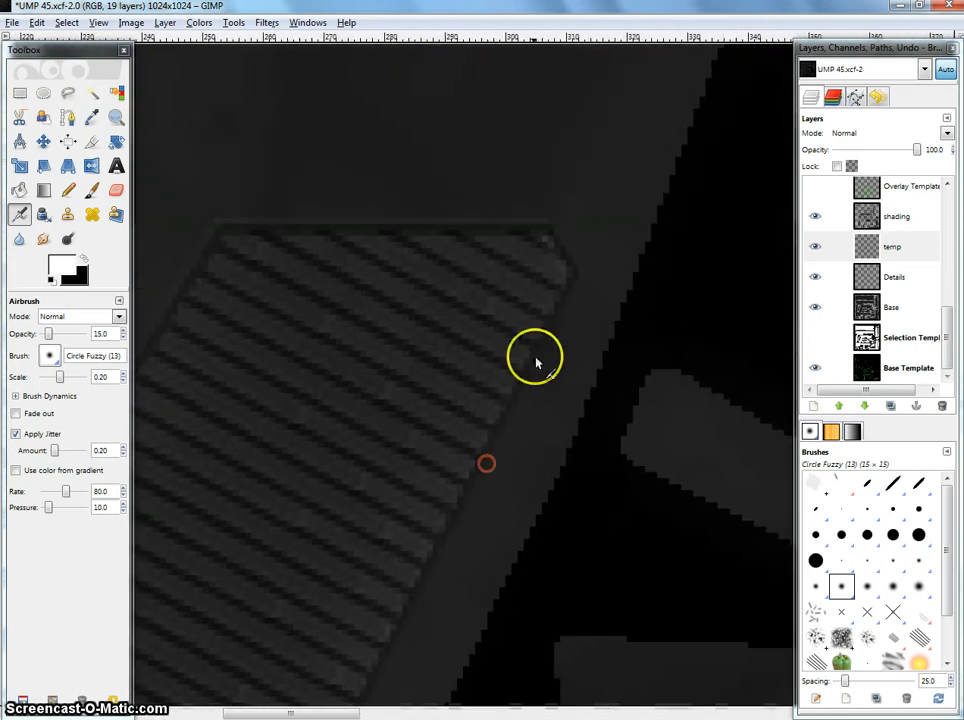
Step: Airbrush another straight white highlight from the ribbed area's upper-right corner down its long right edge to the lower-right corner
shift+click(557, 273)
drag(513, 391, 613, 281)
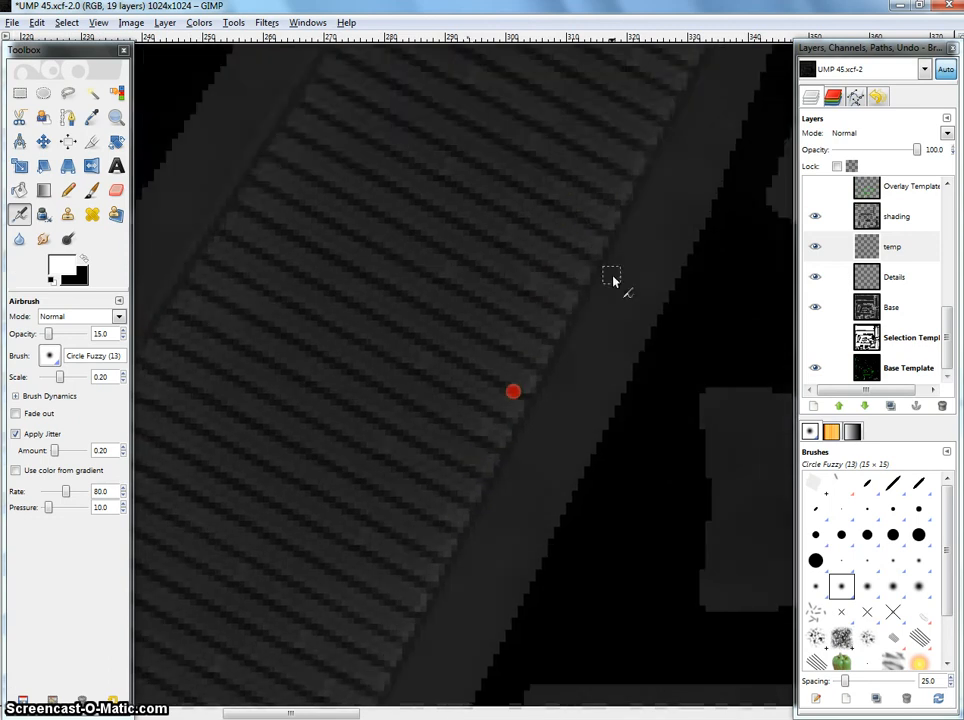
drag(456, 592, 582, 369)
drag(420, 650, 669, 295)
shift+click(547, 611)
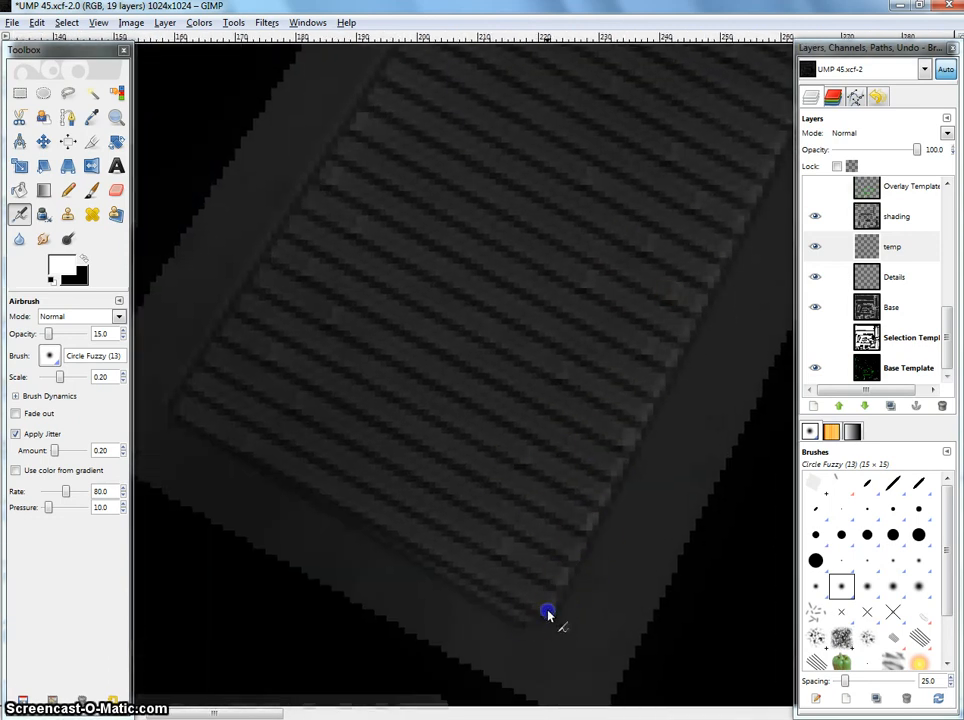
Step: Continue the faint white highlight around the lower-right corner and straight along the ribbed area's lower edge to its lower-left corner
shift+click(516, 614)
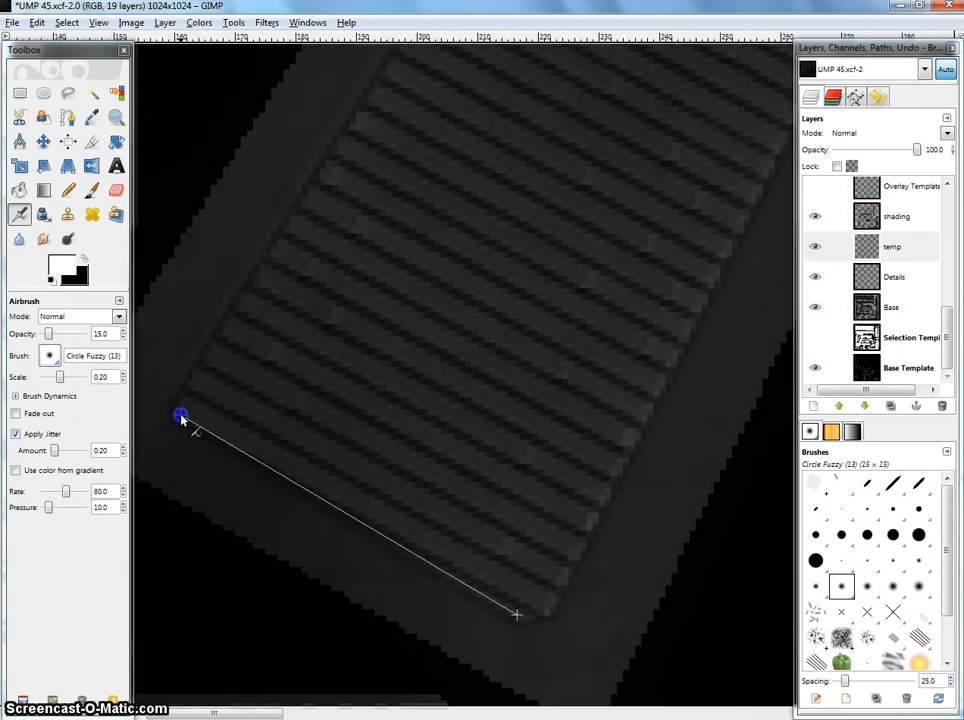
shift+click(515, 609)
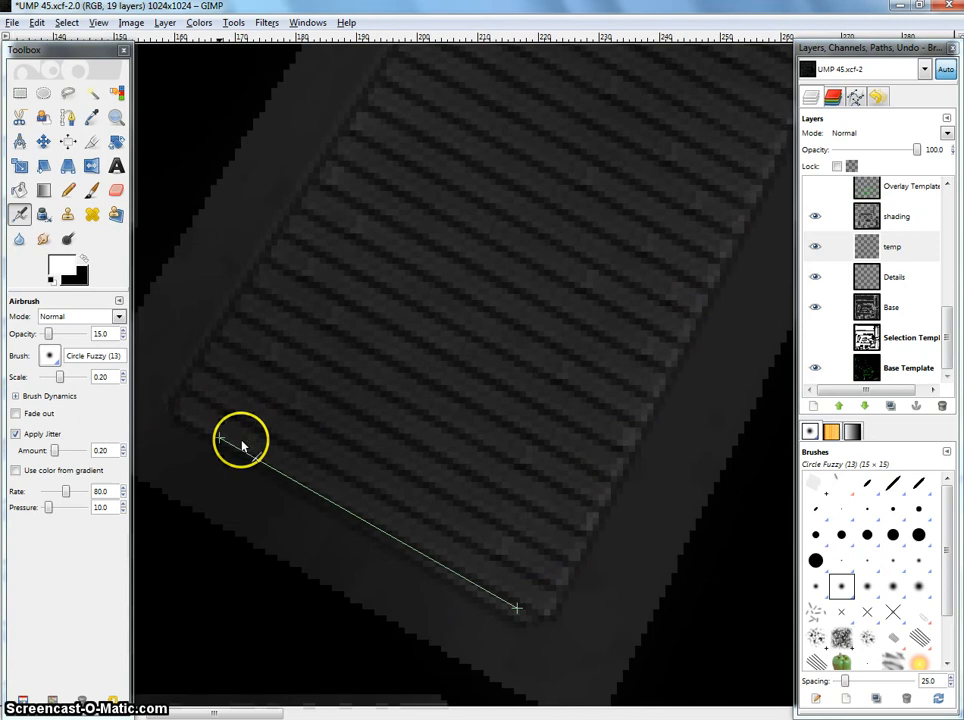
shift+click(177, 408)
scroll(519, 389, down, 3)
drag(648, 200, 504, 431)
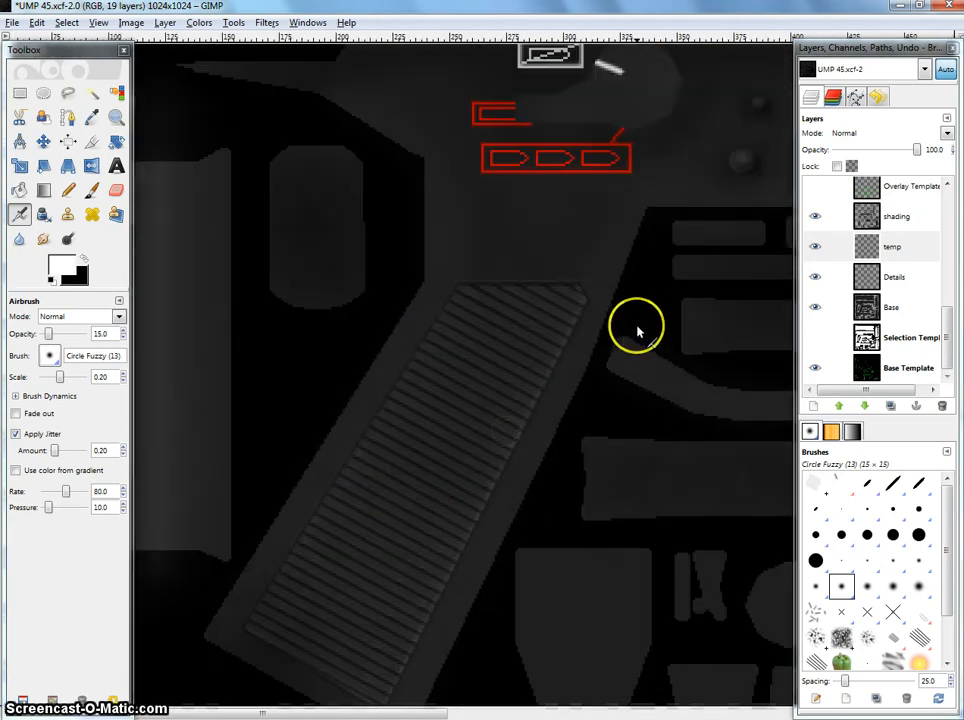
scroll(646, 325, down, 1)
drag(645, 312, 608, 293)
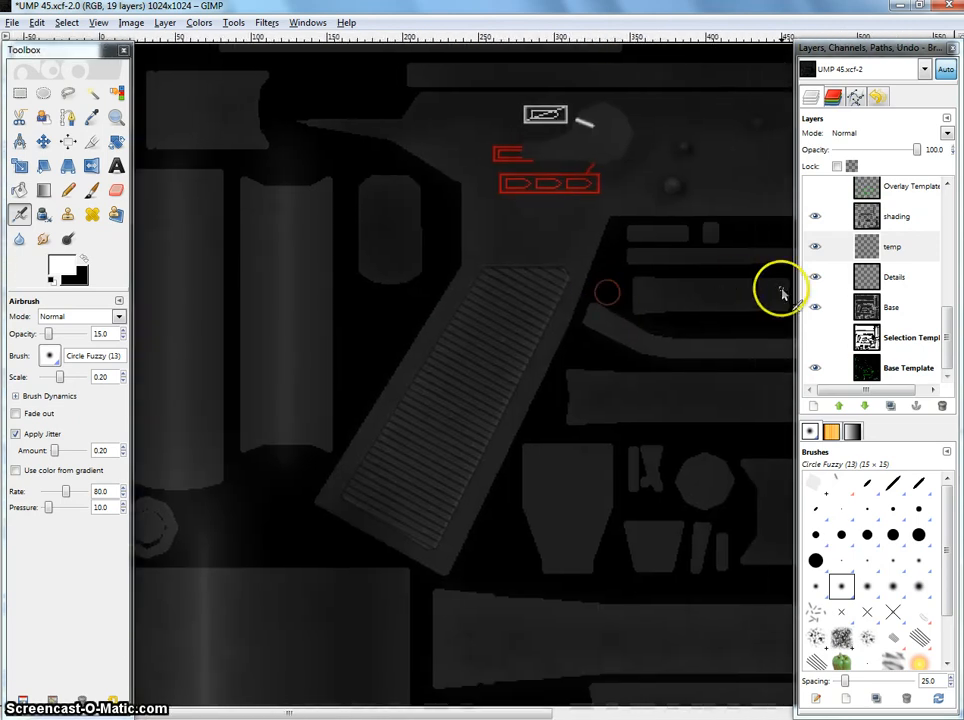
Step: Set the temp layer's opacity to 70
click(858, 244)
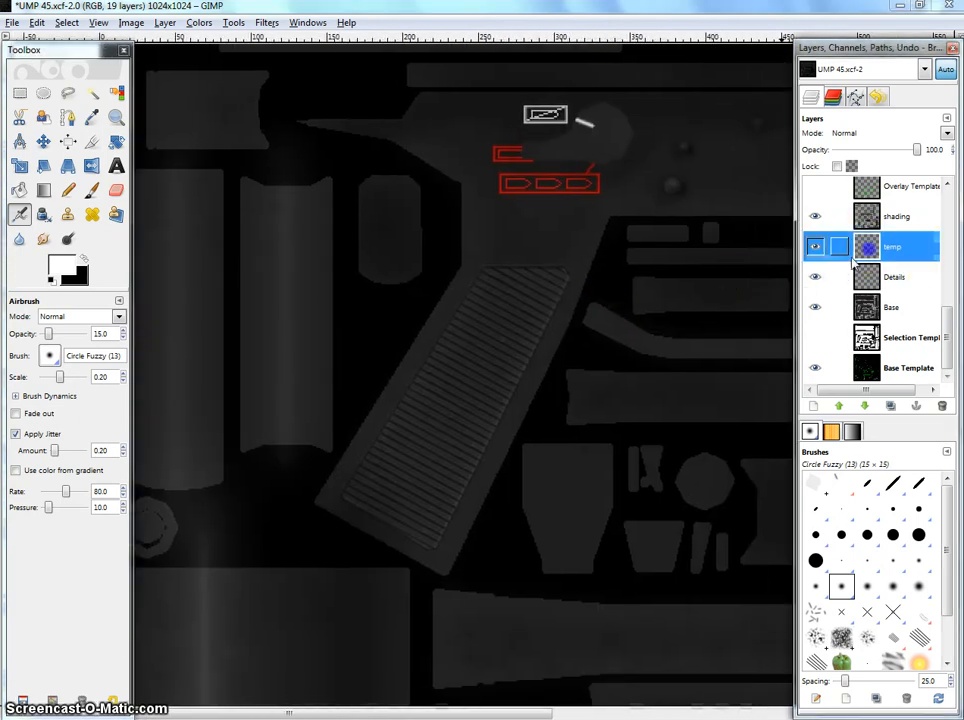
double_click(929, 150)
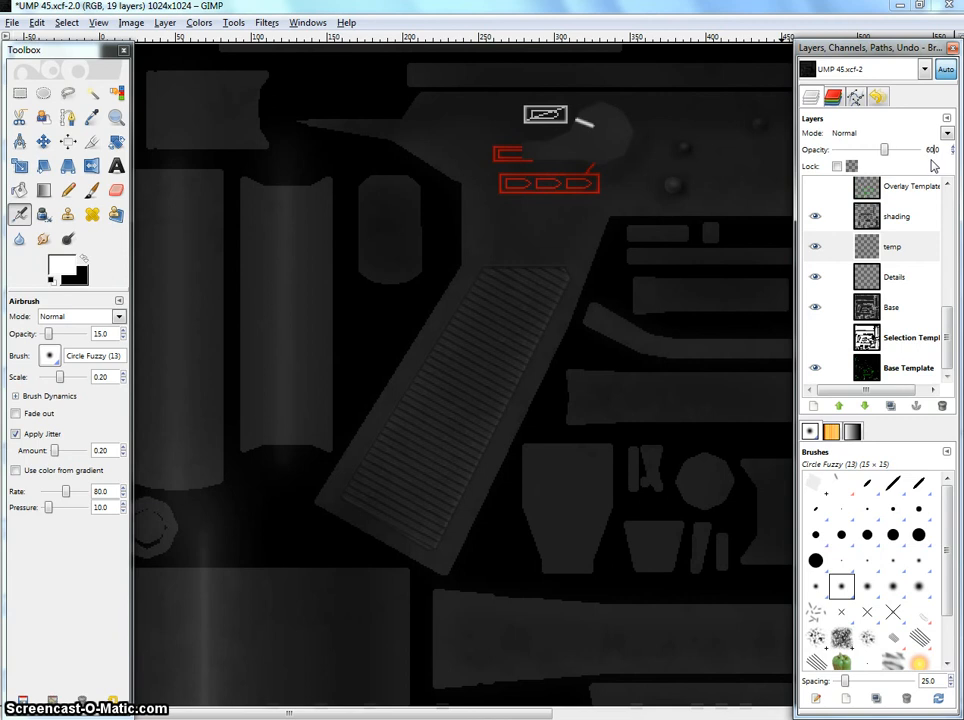
key(BackSpace)
text(7)
key(Return)
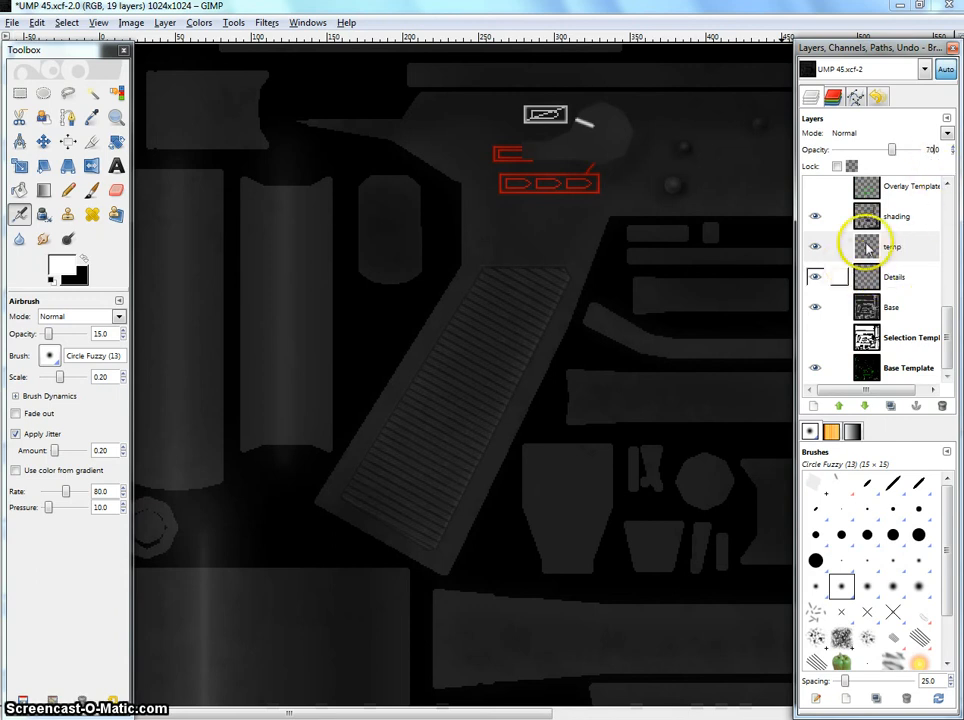
Step: Merge the temp layer down into the Details layer and save the image
right_click(868, 248)
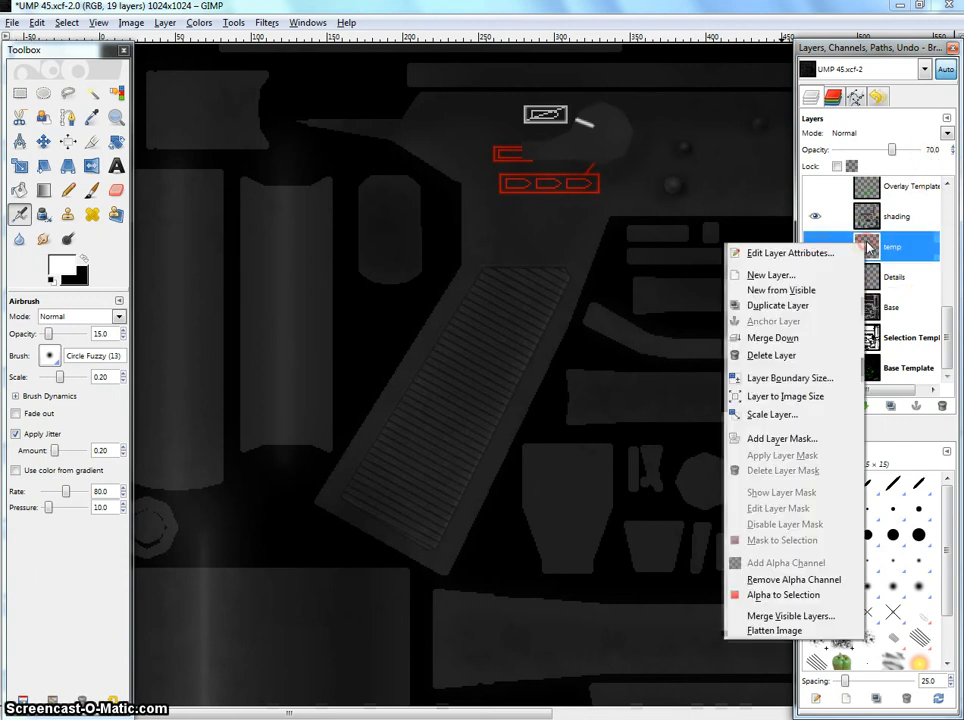
click(776, 339)
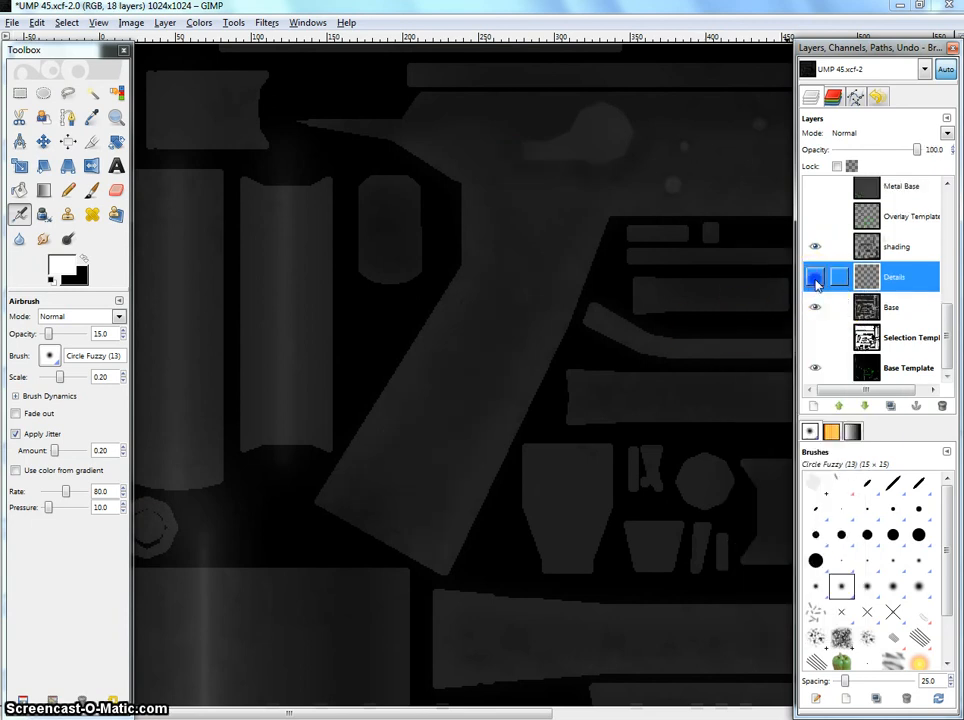
ctrl+scroll(542, 312, down, 2)
drag(582, 282, 614, 334)
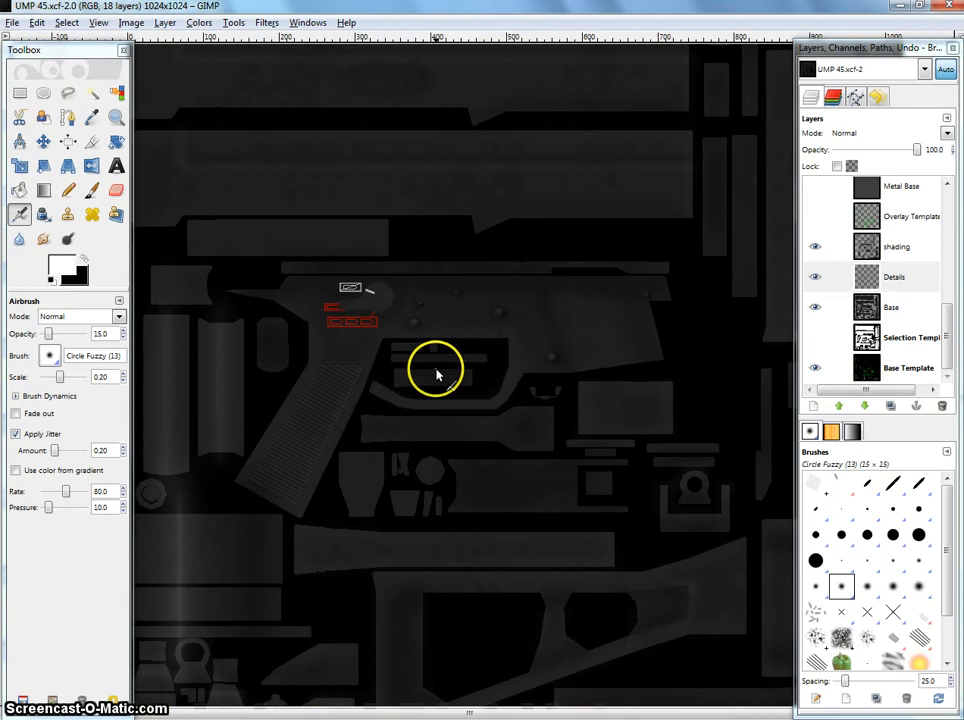
Step: Compare the textured grip and lower receiver with the Reference 01 photo, examining the grip, trigger area and magazine well
drag(436, 374, 516, 340)
key(alt+Tab)
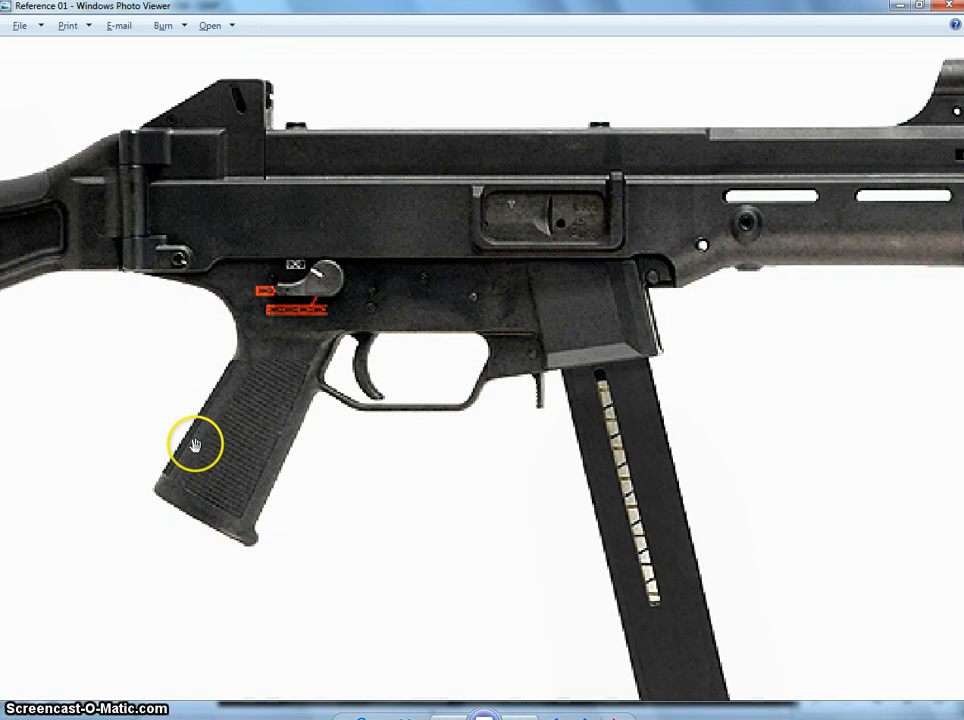
drag(293, 310, 434, 370)
key(alt+Tab)
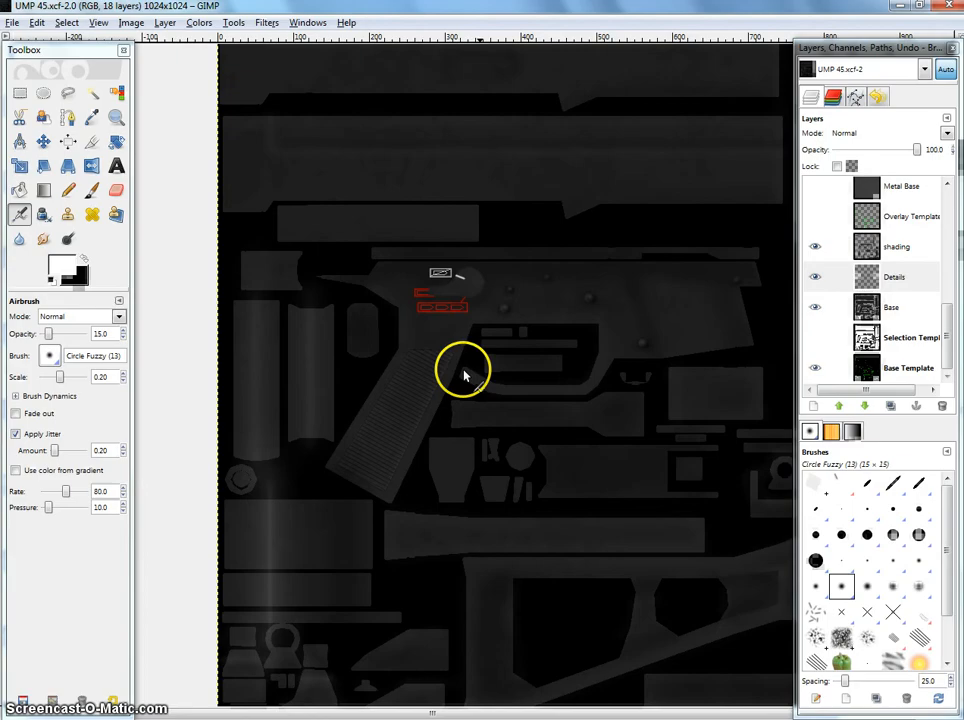
drag(598, 297, 574, 403)
scroll(610, 397, up, 1)
key(alt+Tab)
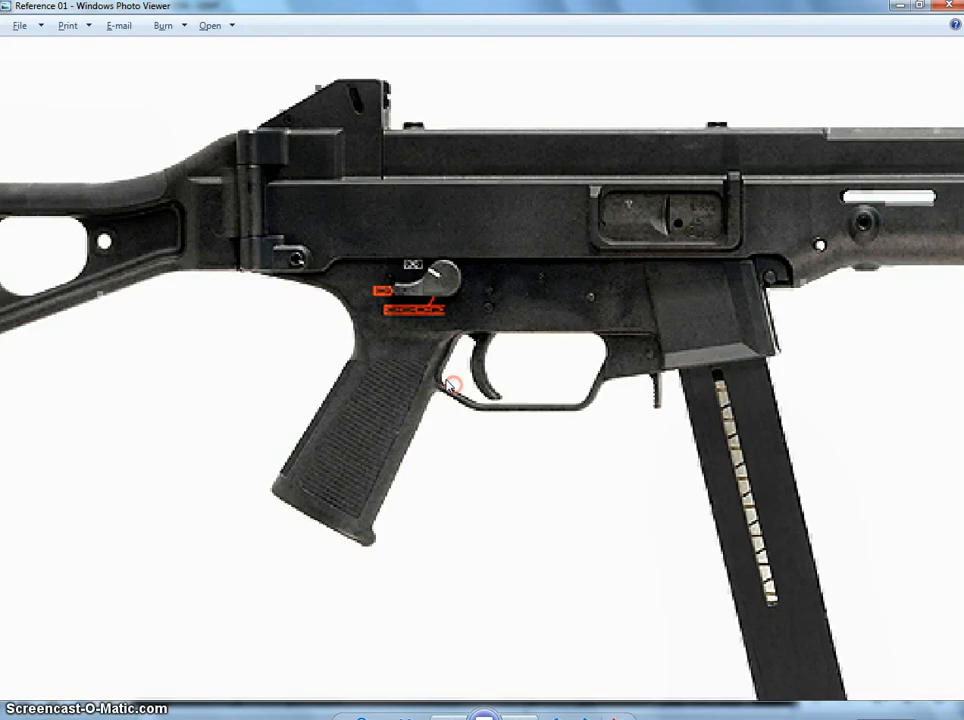
drag(693, 339, 497, 327)
drag(732, 299, 923, 327)
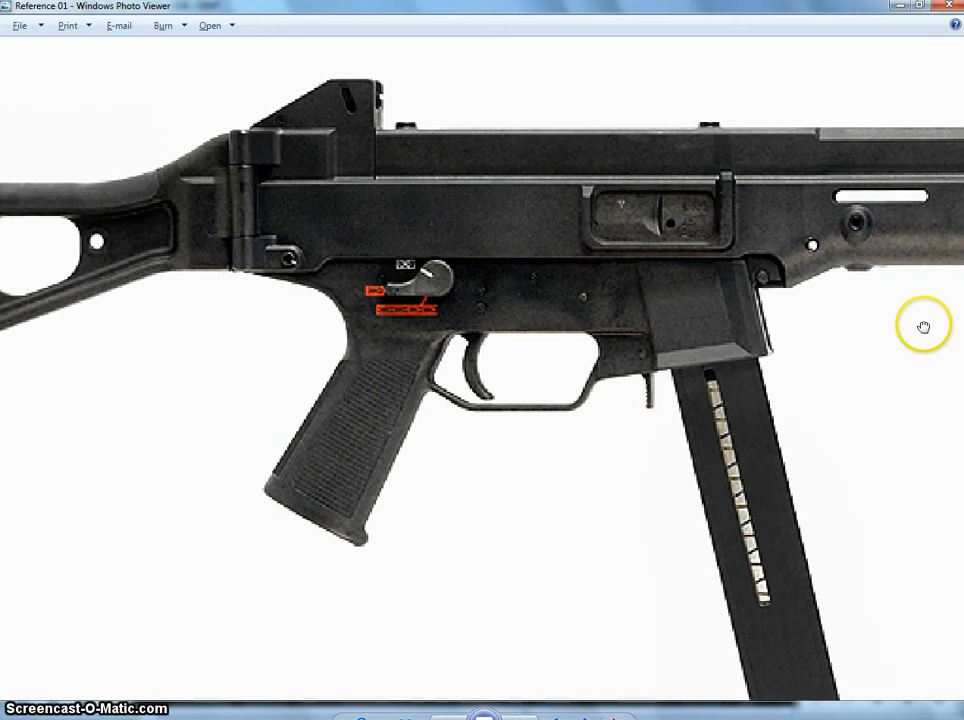
key(alt+Tab)
Step: Make the Overlay Template layer visible to show the wireframe over the receiver parts
ctrl+scroll(482, 301, down, 5)
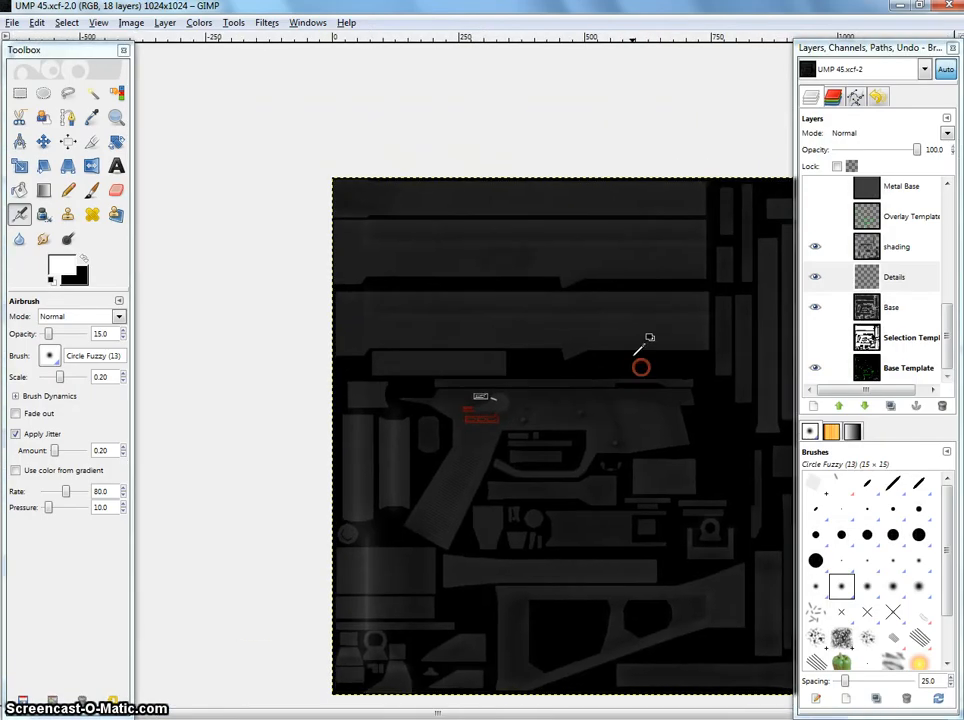
ctrl+scroll(649, 338, up, 1)
click(815, 216)
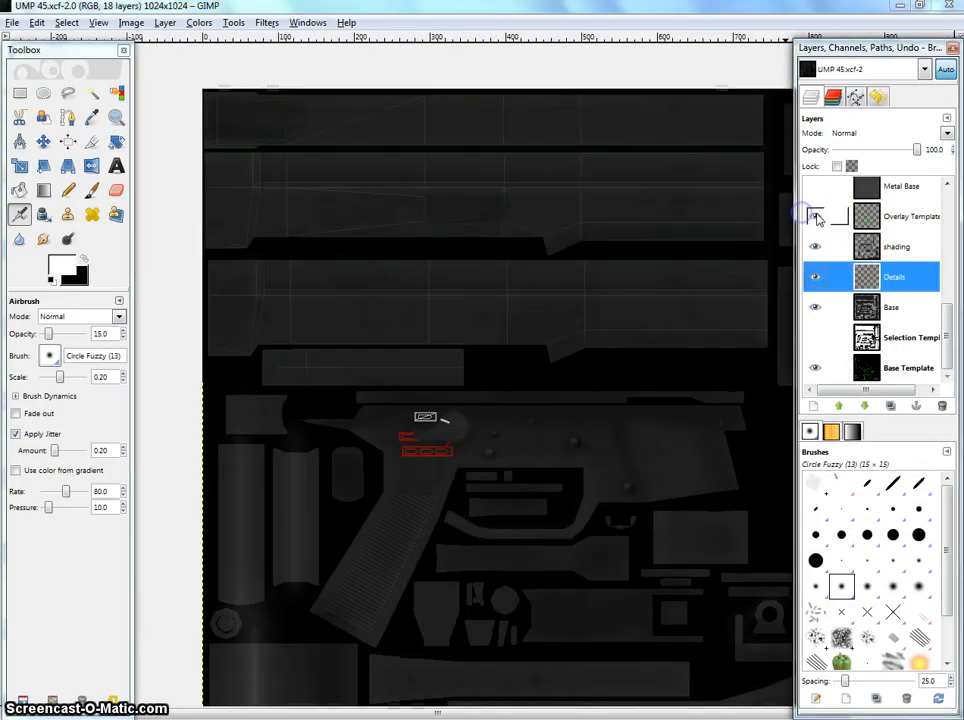
ctrl+scroll(340, 320, up, 3)
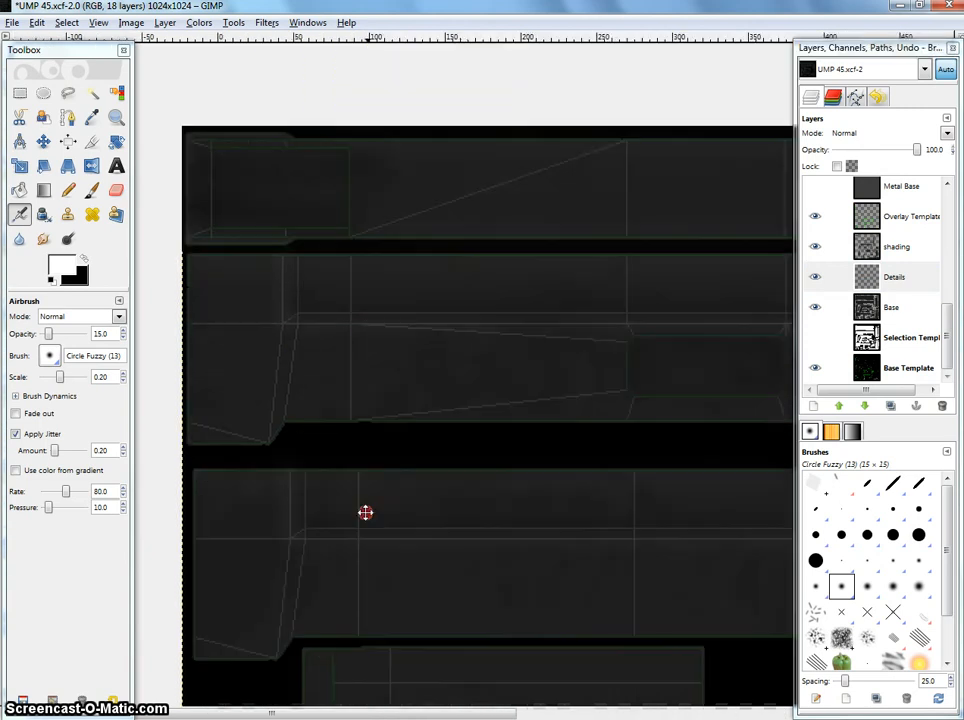
ctrl+scroll(440, 465, down, 3)
Step: Examine the ejection port, receiver and handguard in the Reference 01 photo and match them to the wireframed receiver parts
key(alt+Tab)
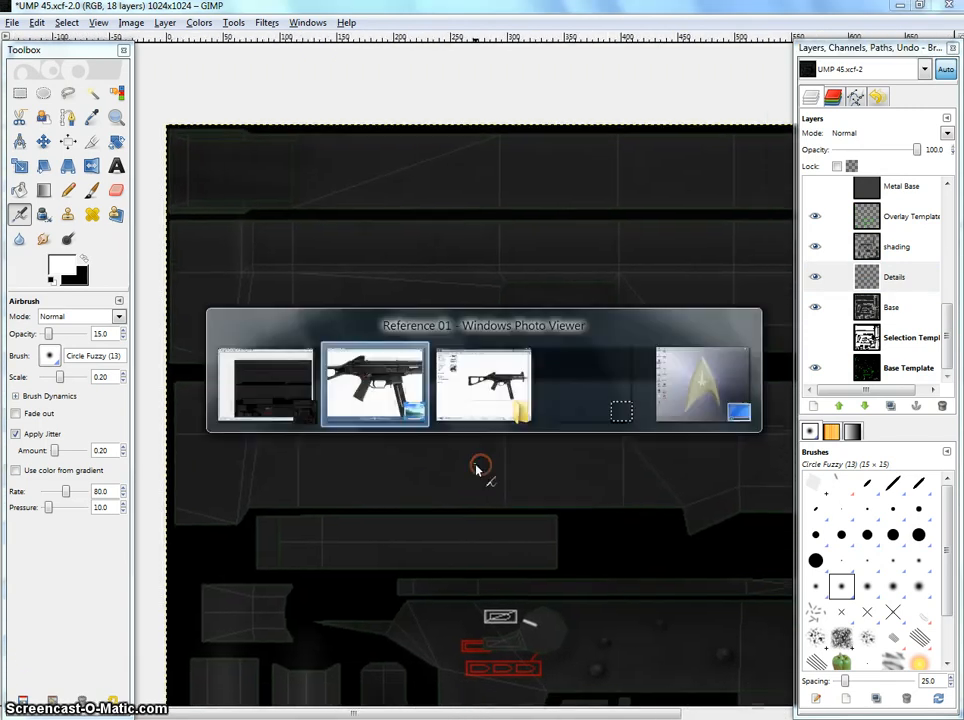
drag(579, 408, 450, 441)
drag(650, 374, 444, 388)
key(alt+Tab)
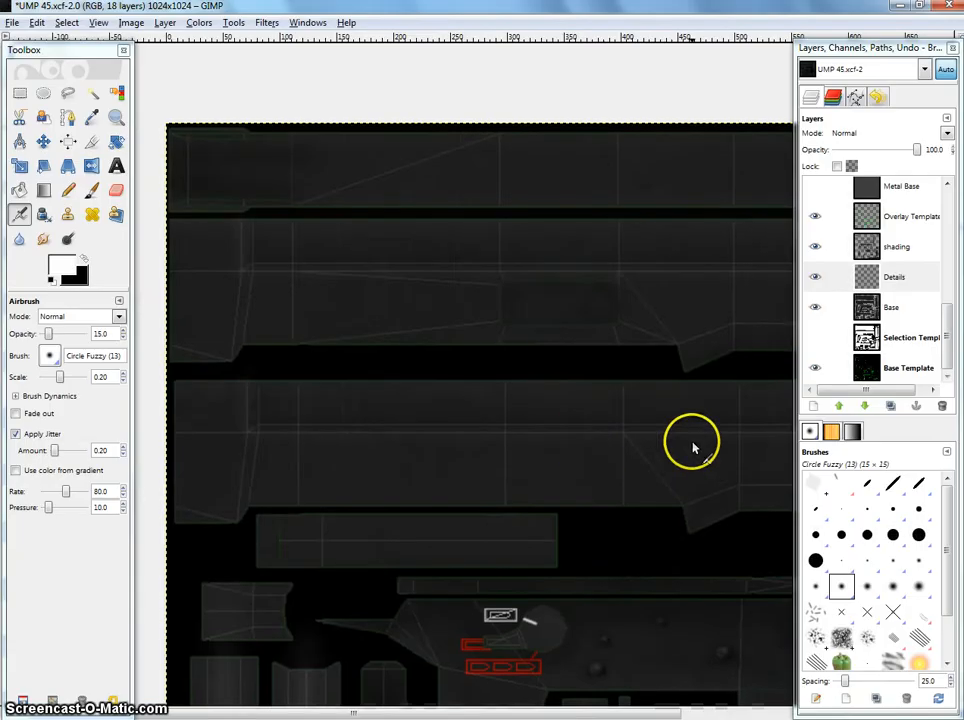
drag(693, 445, 407, 165)
drag(454, 462, 493, 304)
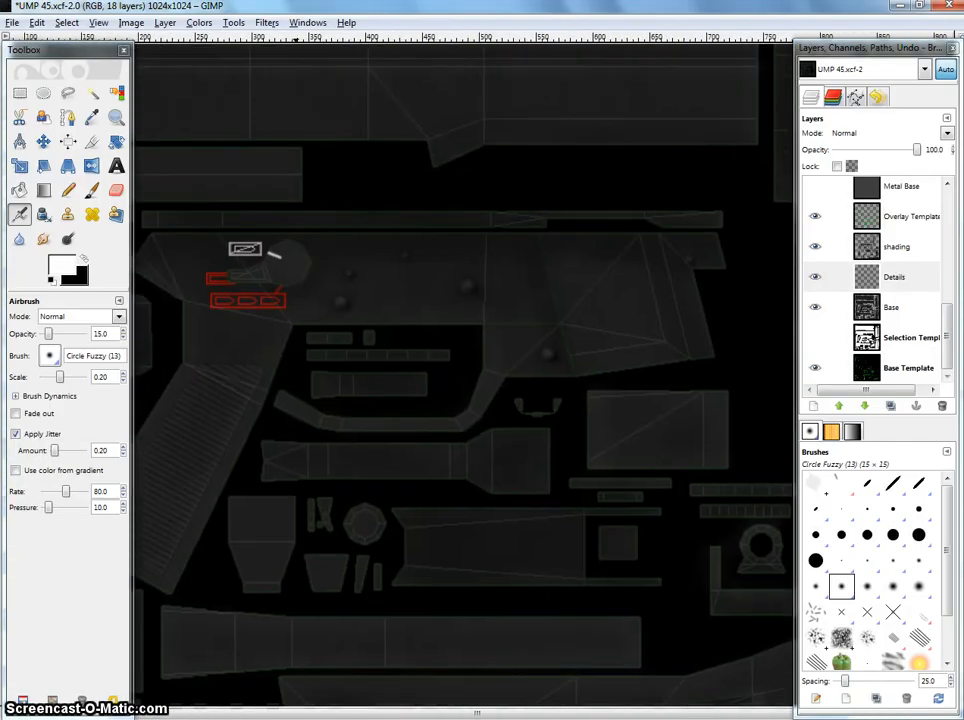
key(alt+Tab)
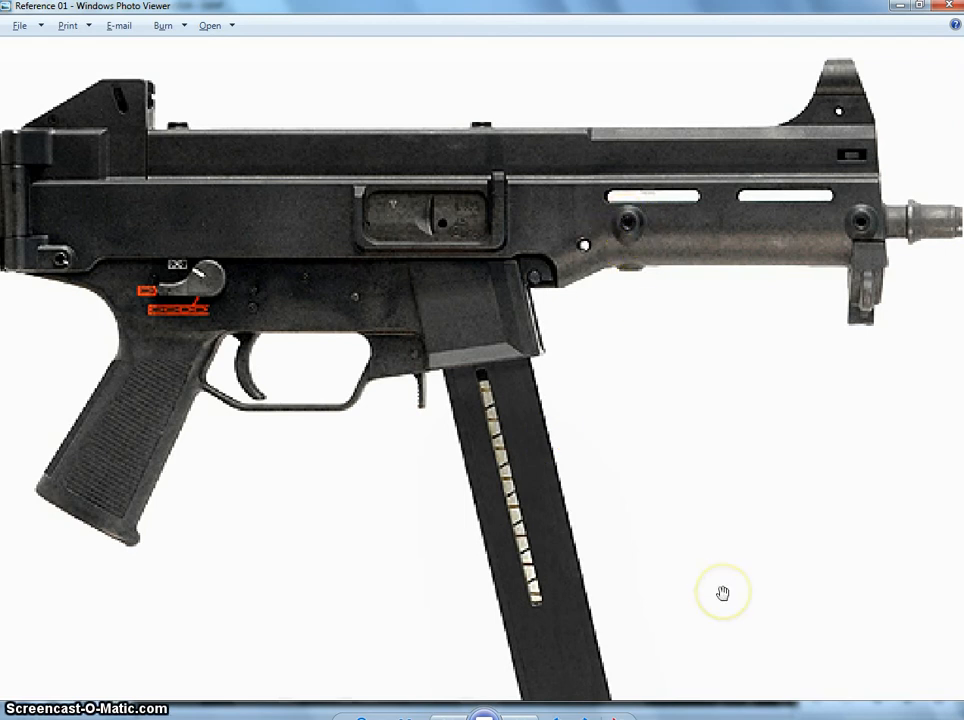
key(alt+Tab)
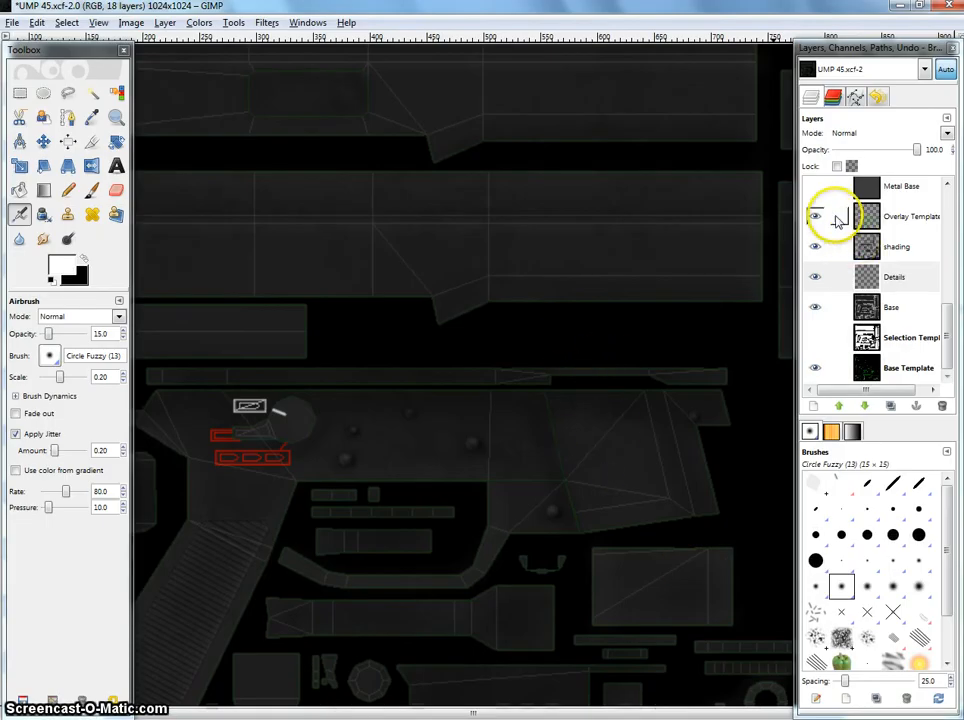
Step: Switch to the file explorer, go up to the Custom Weapon Tutorial folder and select the 3ds Max file UMP 45 02
key(alt+Tab)
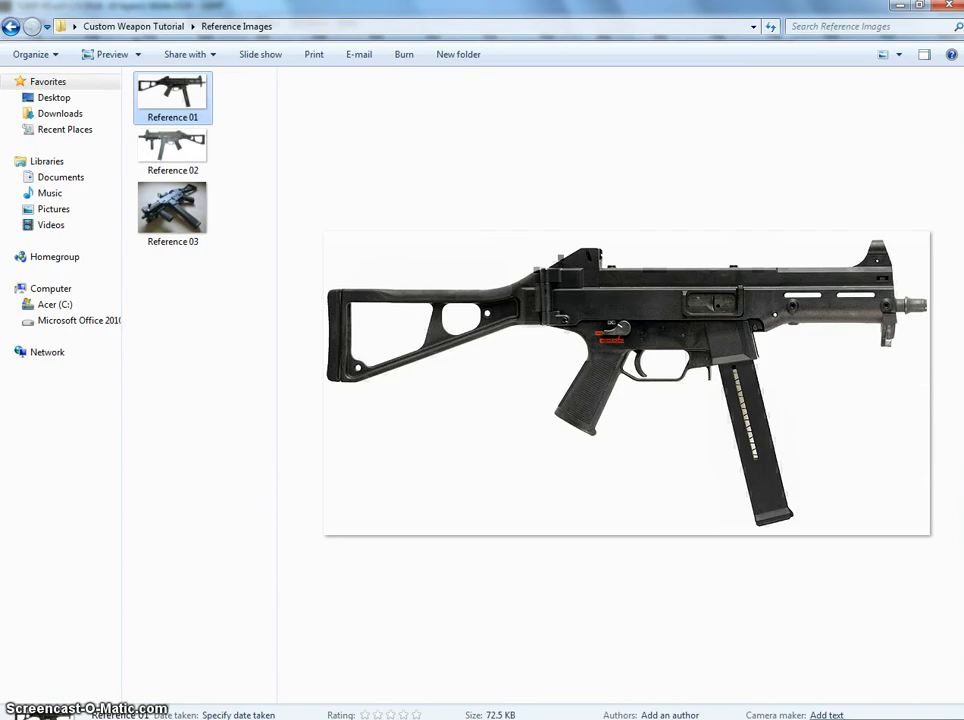
click(10, 26)
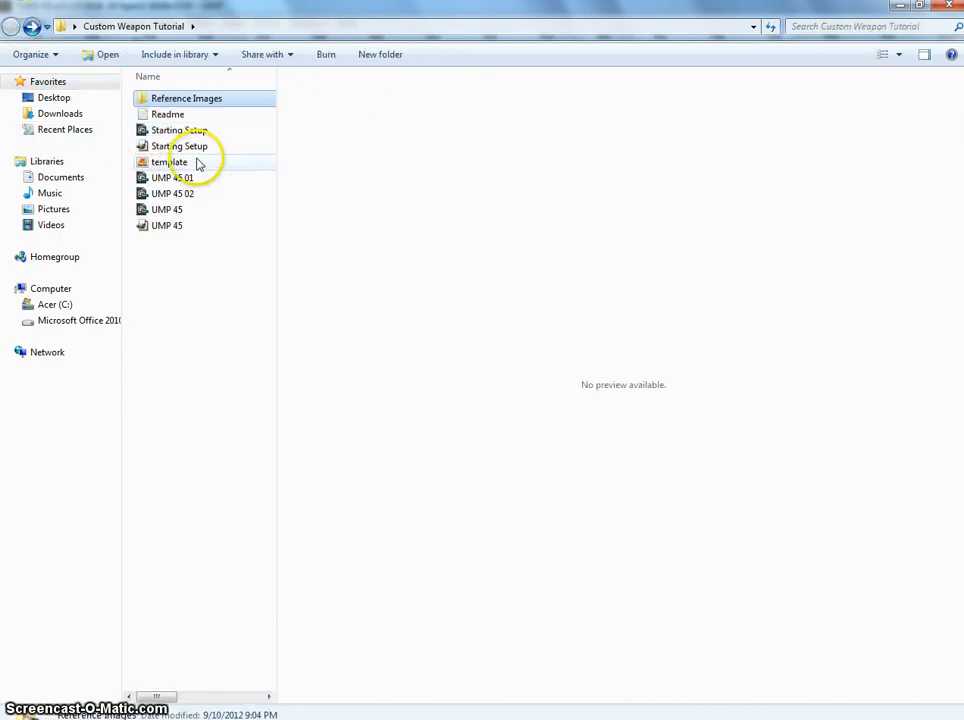
click(190, 198)
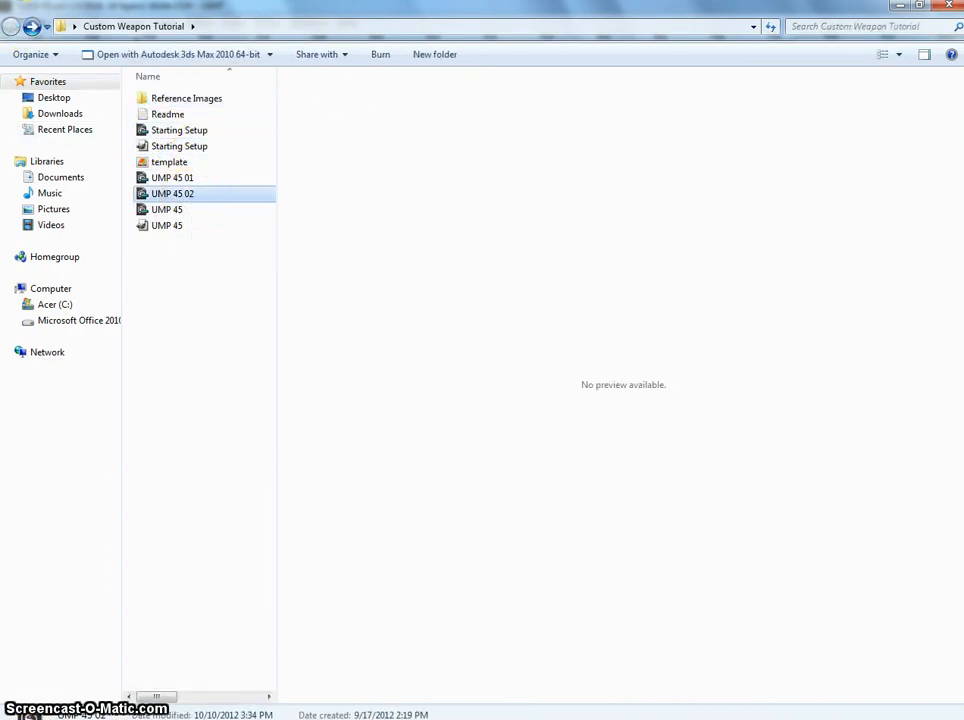
key(alt+Tab)
Step: Look over the unwrapped weapon parts and examine the grip, stock hinge and receiver again in the Reference 01 photo
drag(439, 276, 546, 195)
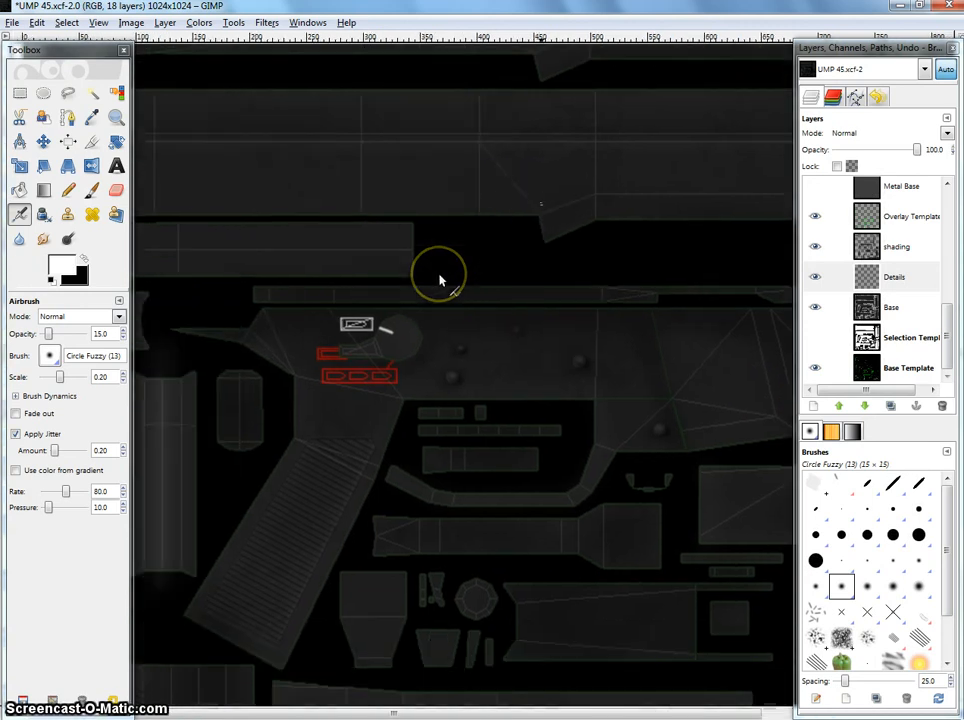
drag(440, 281, 501, 152)
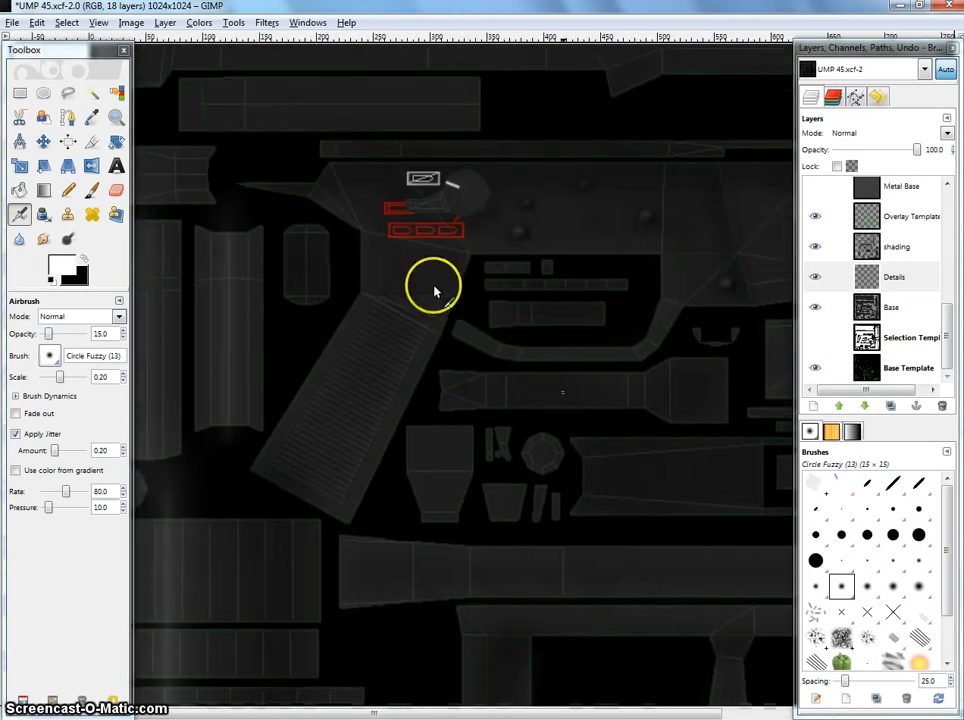
drag(570, 402, 593, 180)
drag(524, 329, 553, 316)
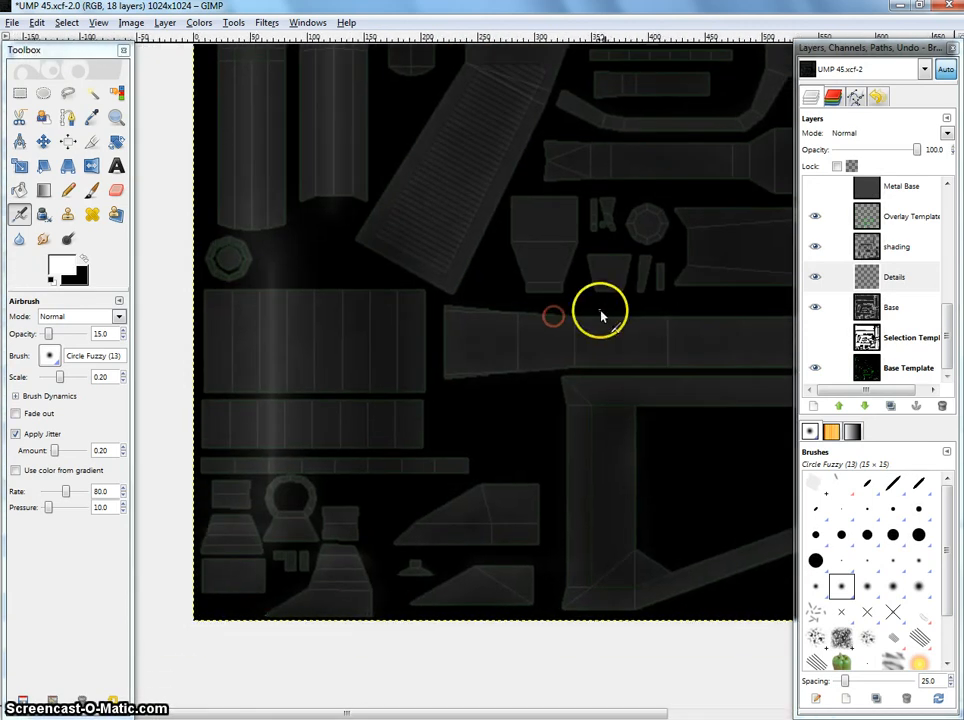
drag(604, 284, 471, 540)
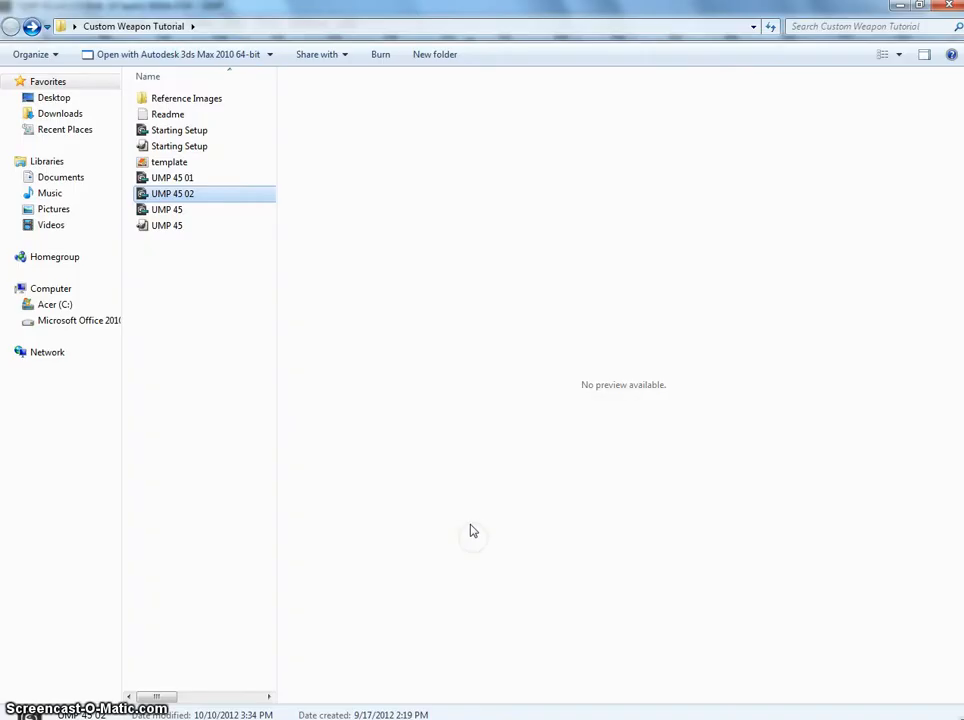
click(213, 663)
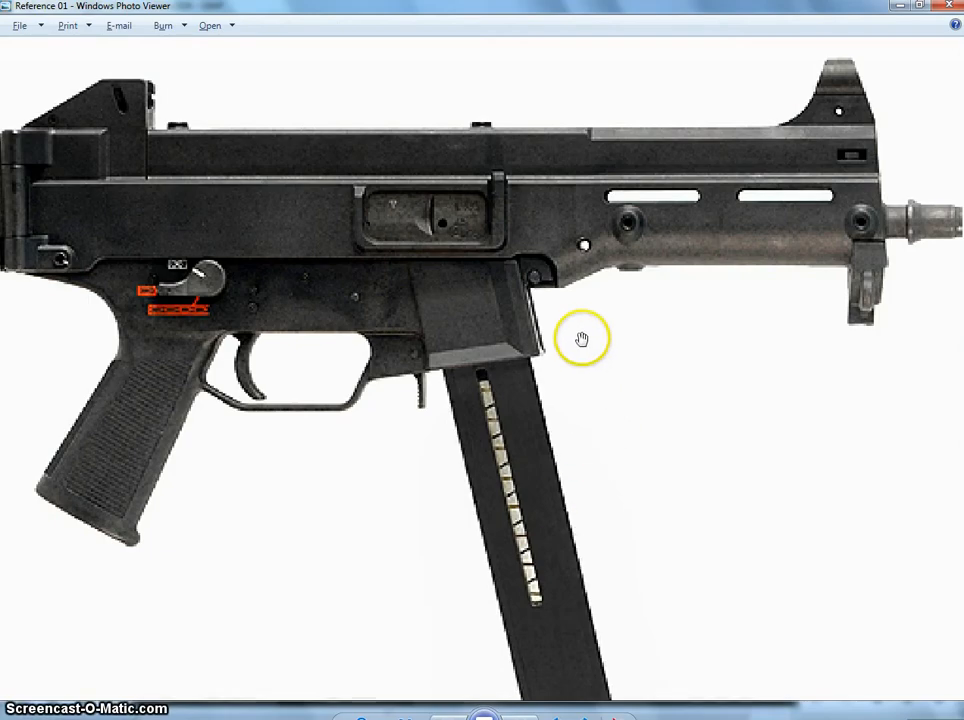
scroll(510, 247, up, 3)
drag(553, 266, 689, 428)
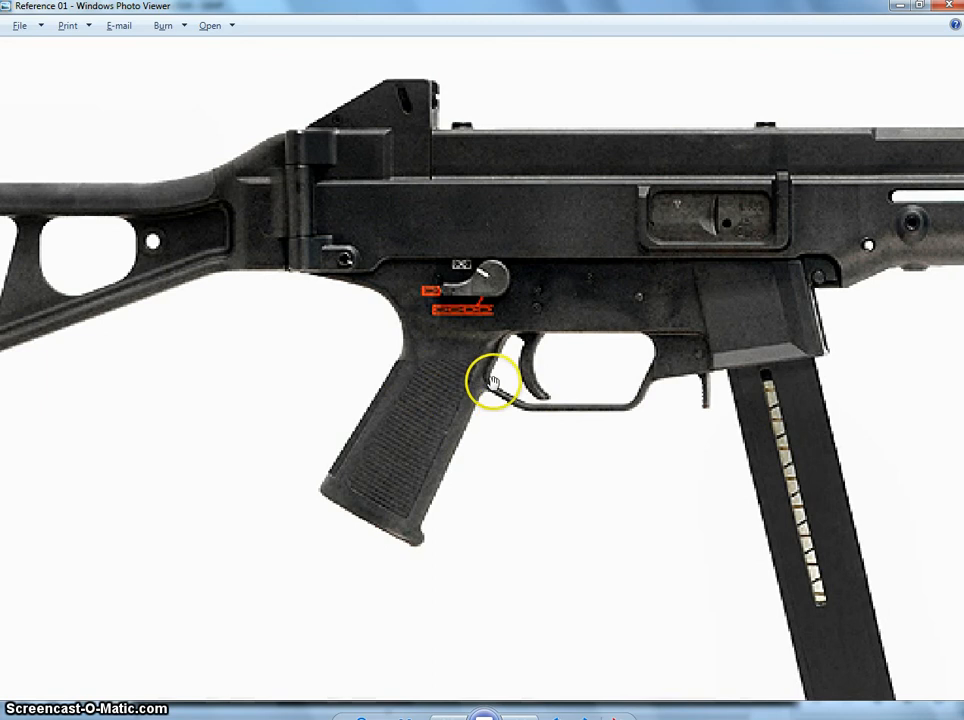
drag(435, 297, 493, 387)
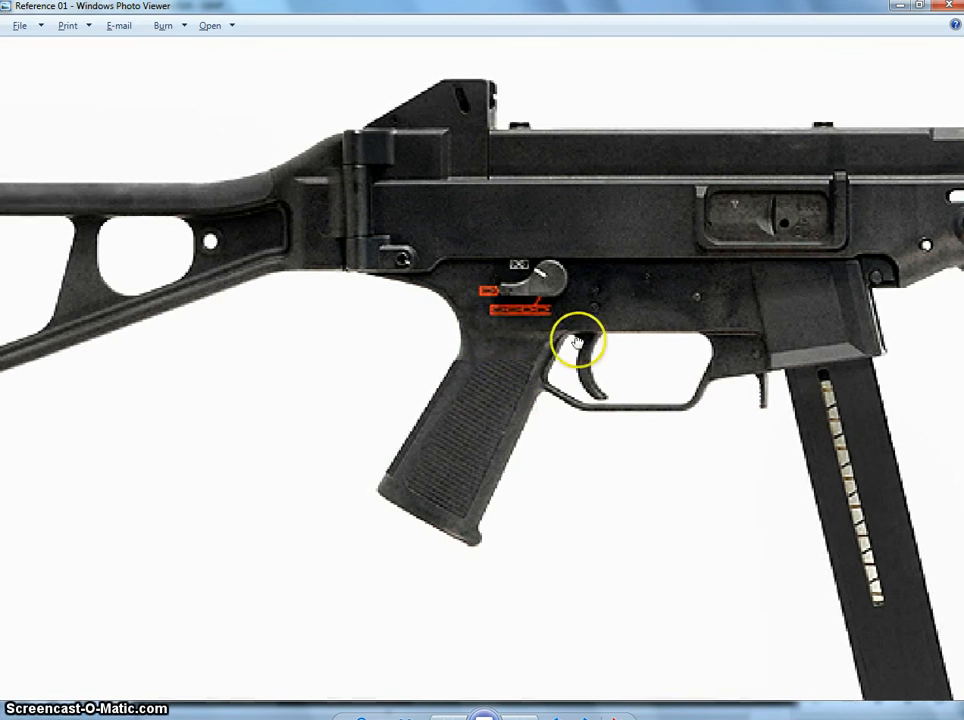
drag(577, 343, 405, 325)
key(alt+Tab)
drag(516, 258, 583, 470)
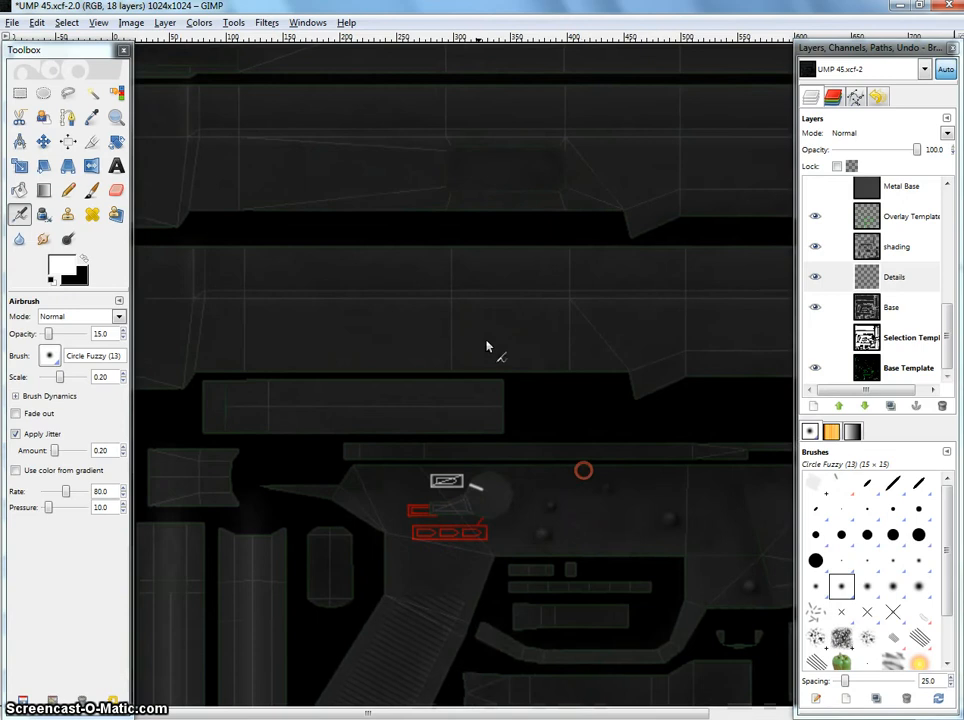
Step: Compare the ejection port with the Reference 01 photo, select the Details layer, and set the airbrush to scale 0.70 without jitter
drag(481, 290, 458, 492)
scroll(431, 367, up, 4)
scroll(405, 346, down, 4)
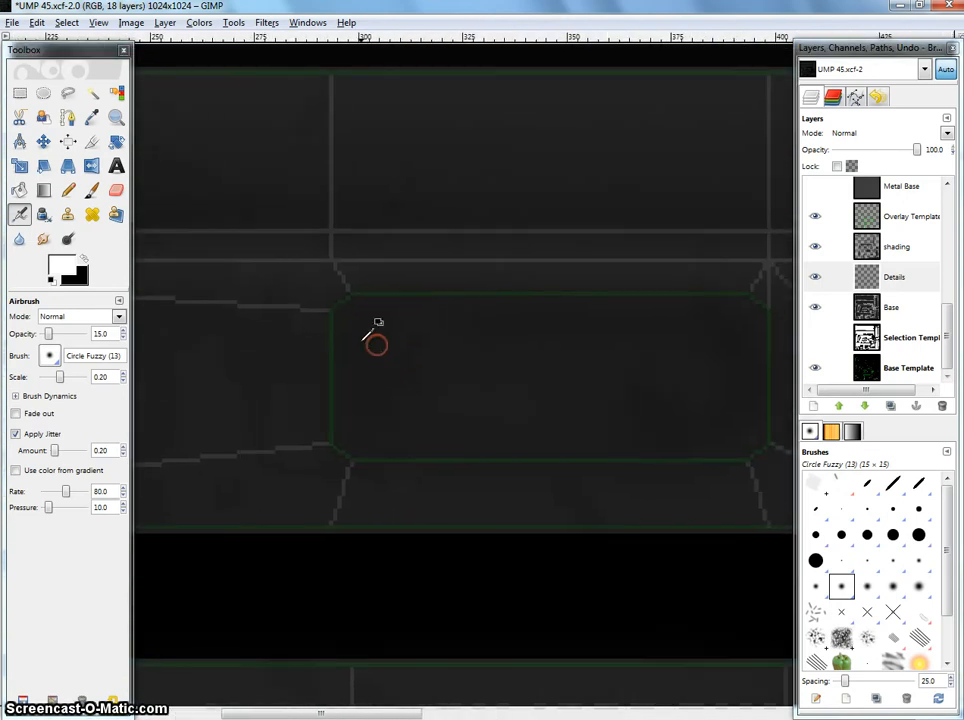
key(alt+Tab)
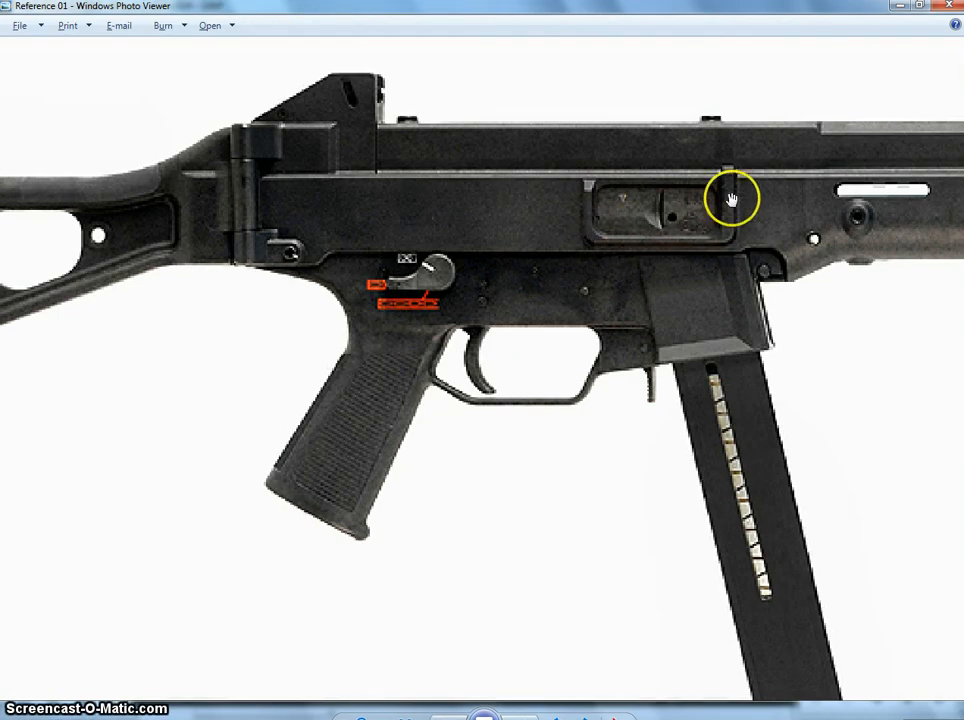
key(alt+Tab)
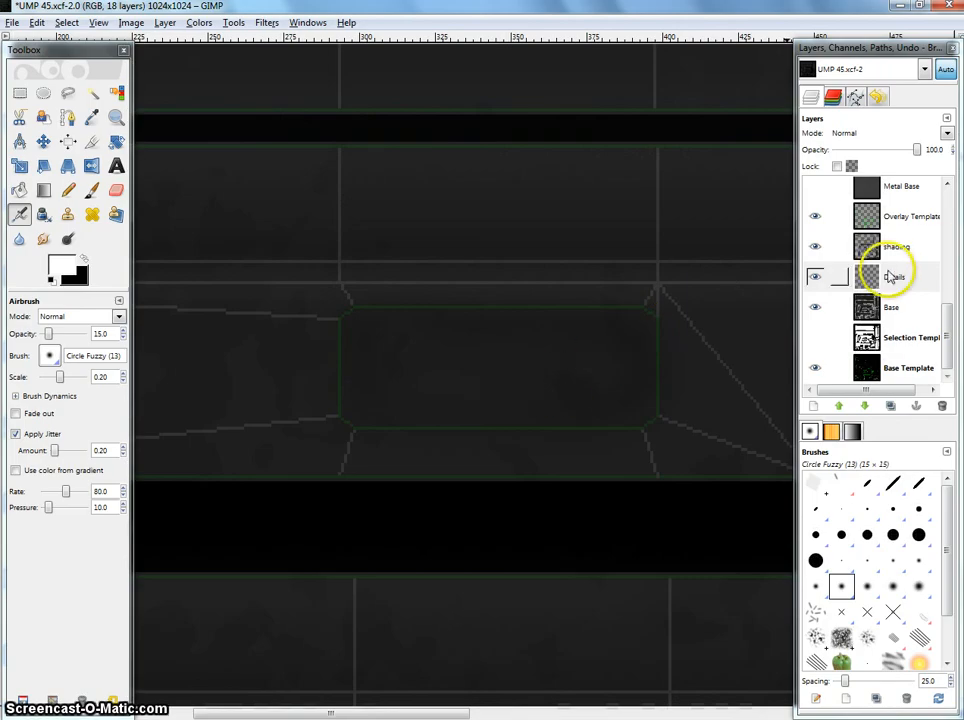
click(888, 278)
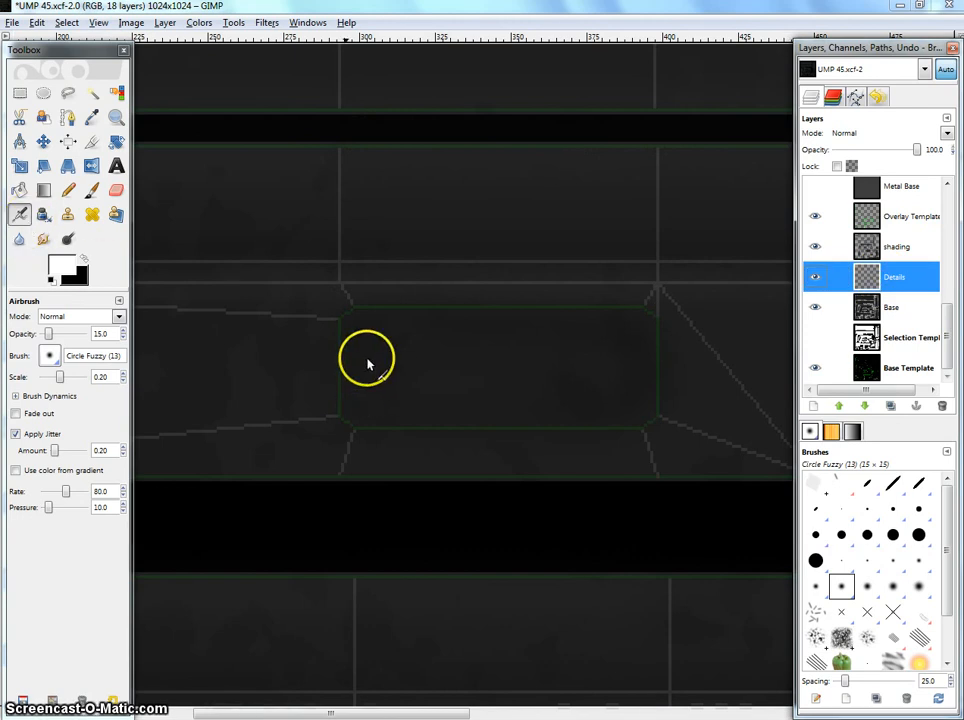
drag(334, 336, 398, 333)
scroll(398, 332, up, 1)
click(16, 435)
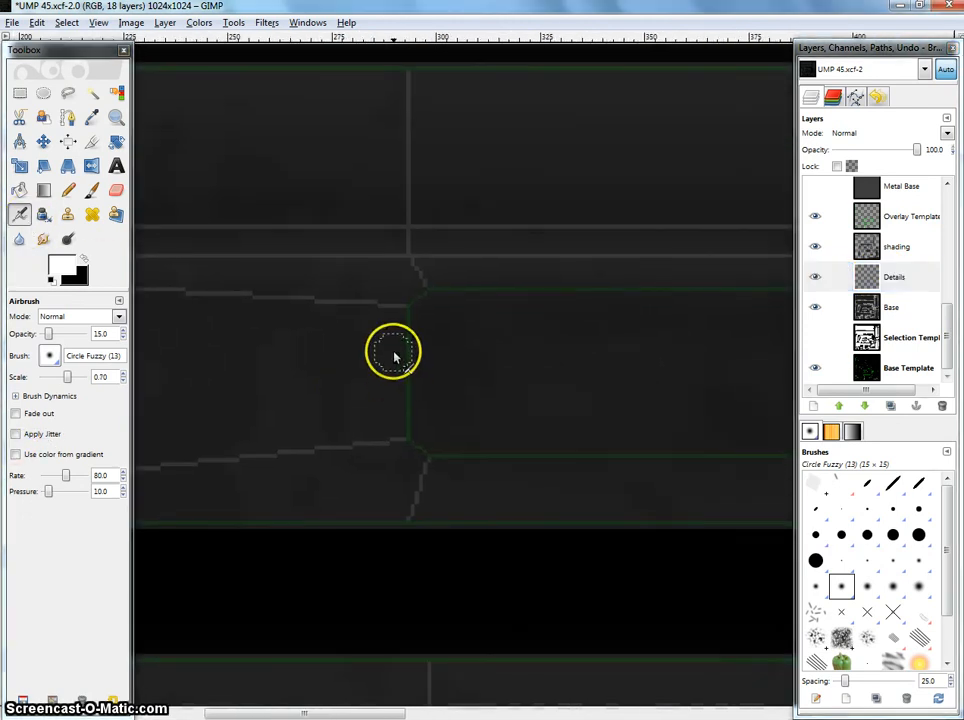
Step: Airbrush soft white highlights along the ejection port's left, lower and right edges at scale 0.60, following the Reference 01 photo
key(alt+Tab)
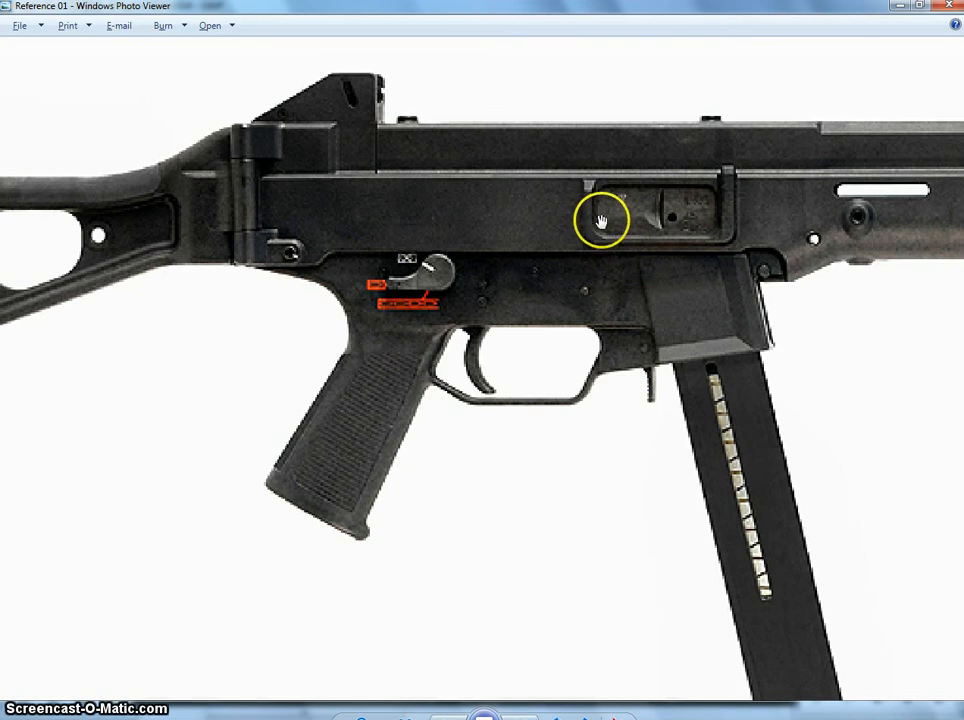
key(alt+Tab)
click(428, 290)
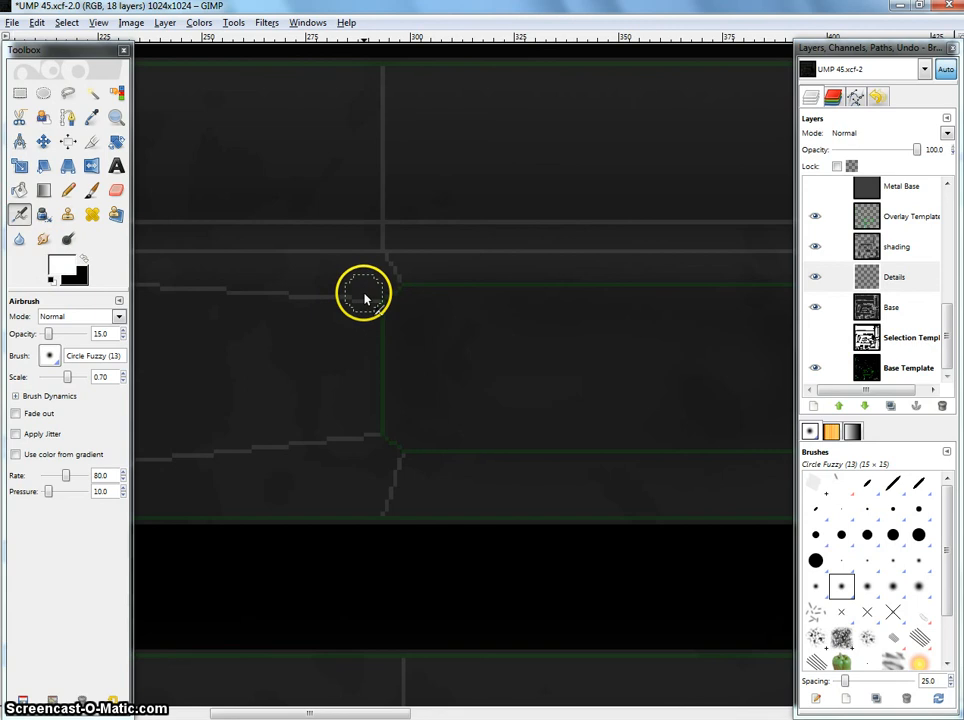
drag(100, 337, 72, 333)
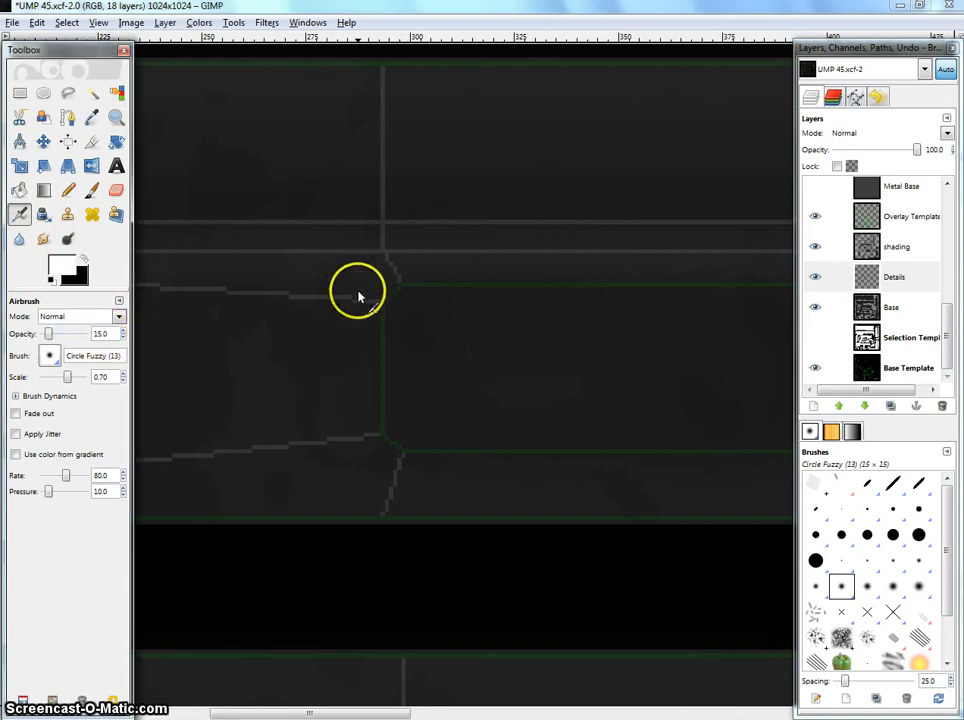
key(bracketleft)
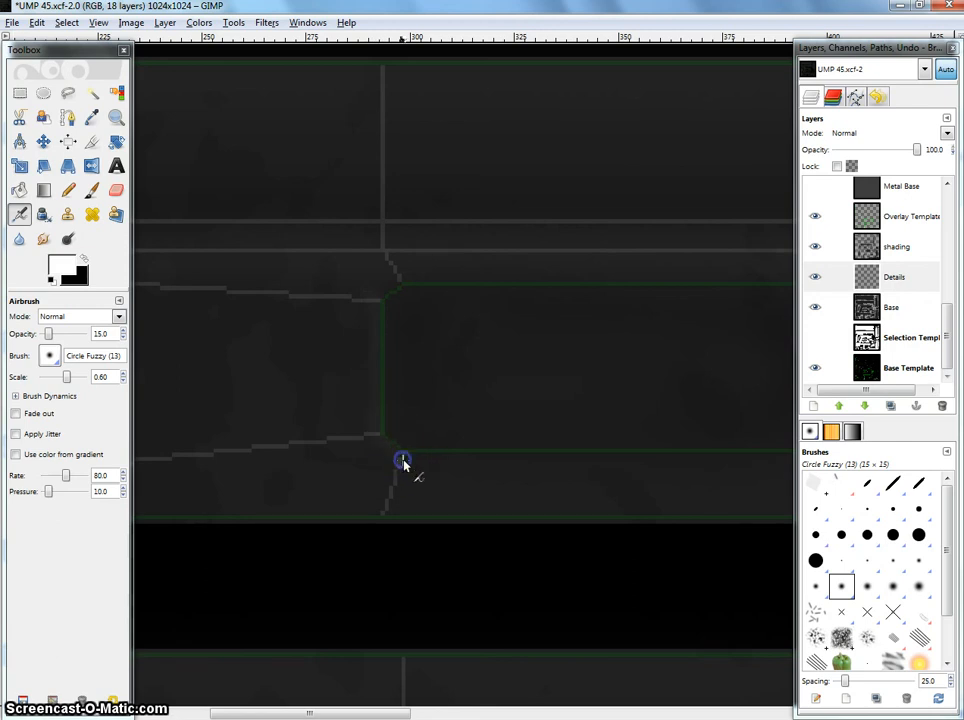
drag(598, 473, 448, 471)
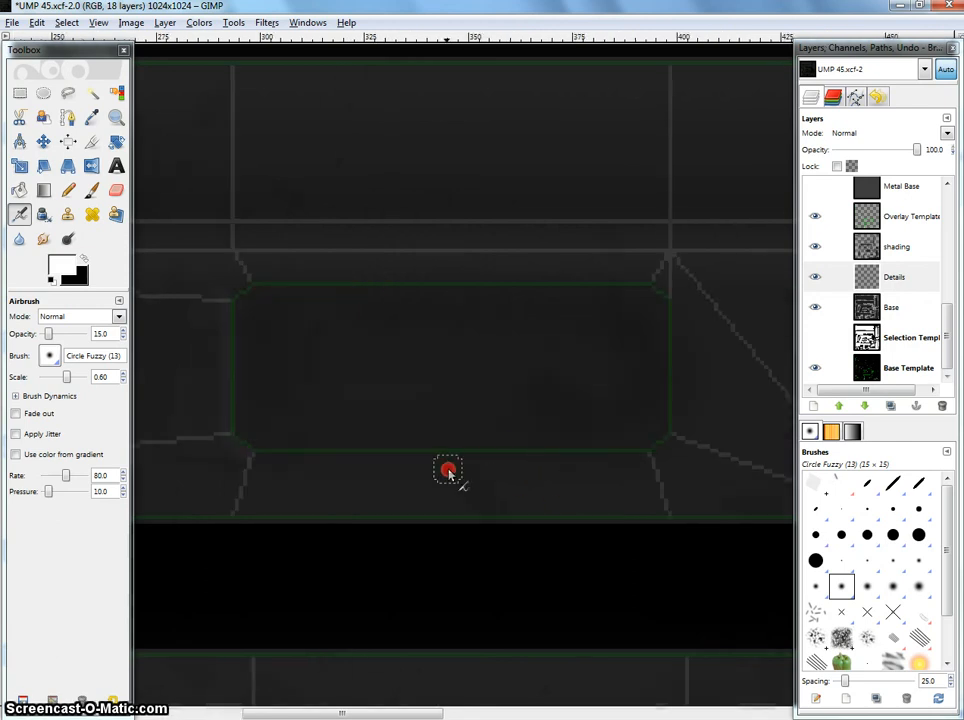
shift+click(649, 462)
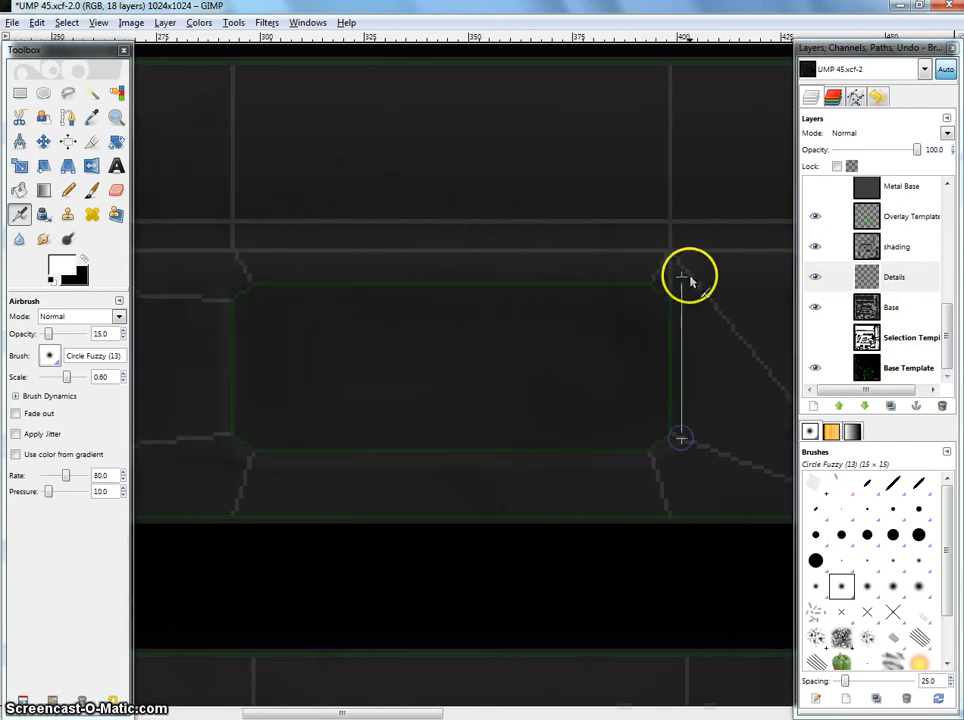
key(alt+Tab)
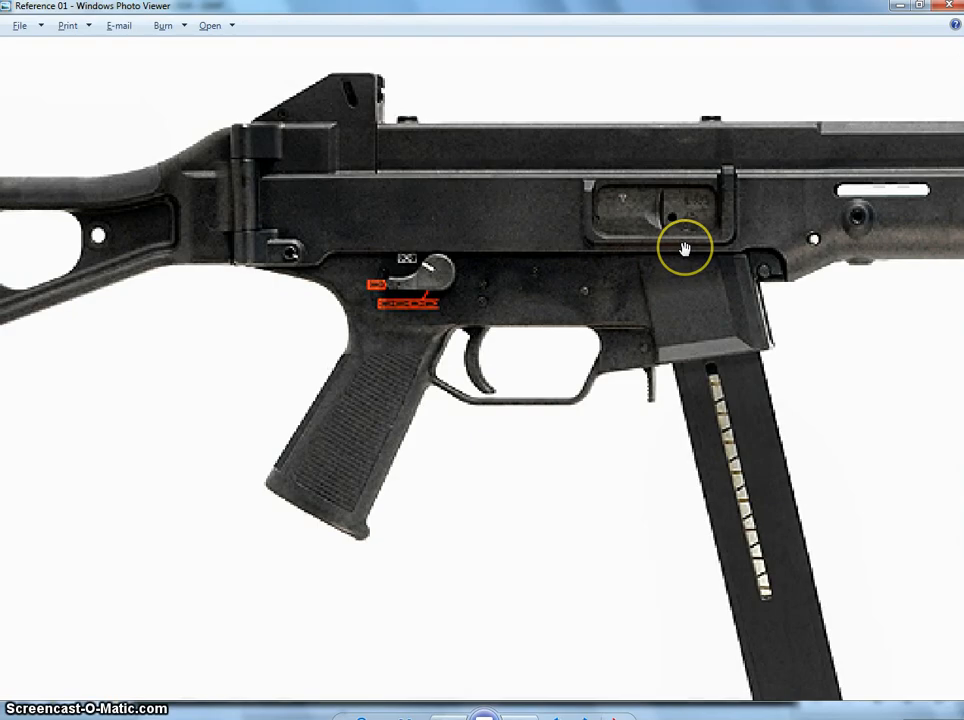
key(alt+Tab)
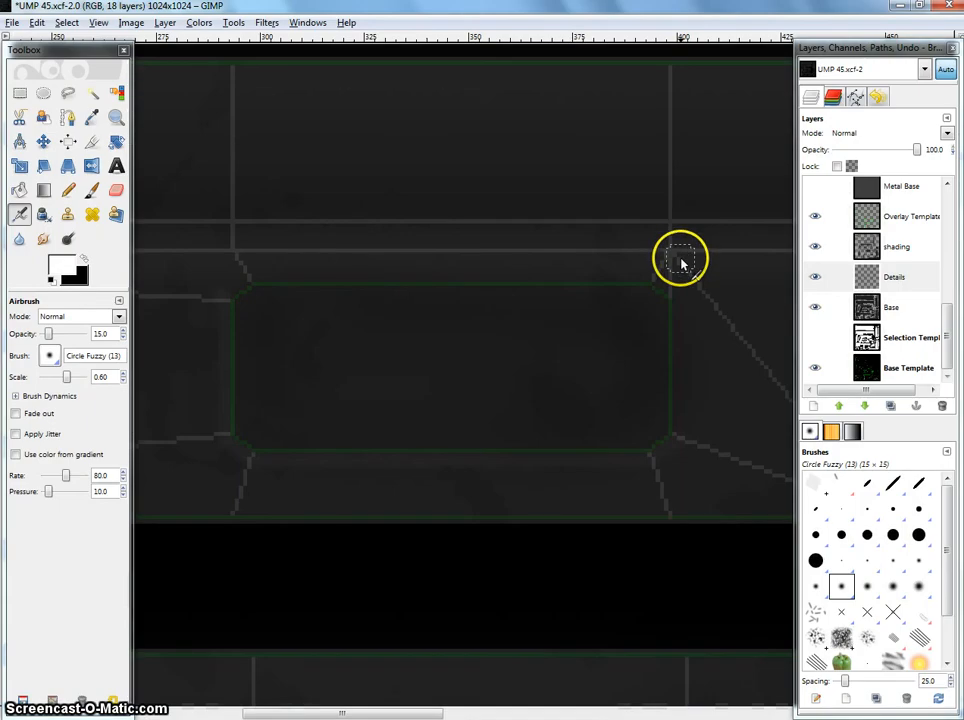
shift+click(682, 253)
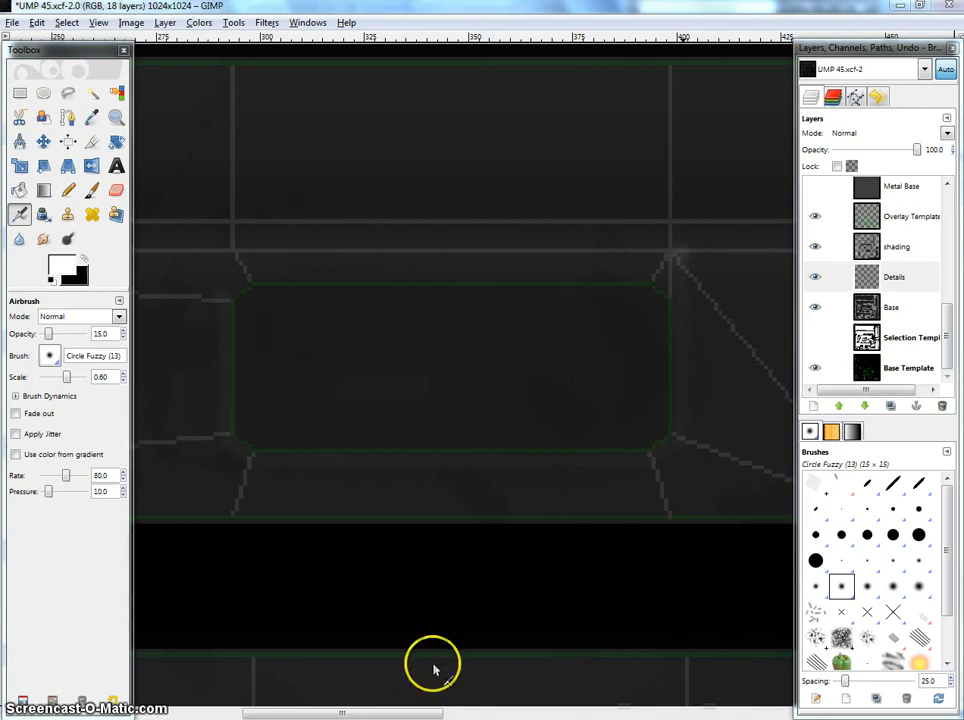
Step: Strengthen the ejection port's highlight with another airbrush pass along its lower and left edges and the corners between them
drag(674, 315, 638, 329)
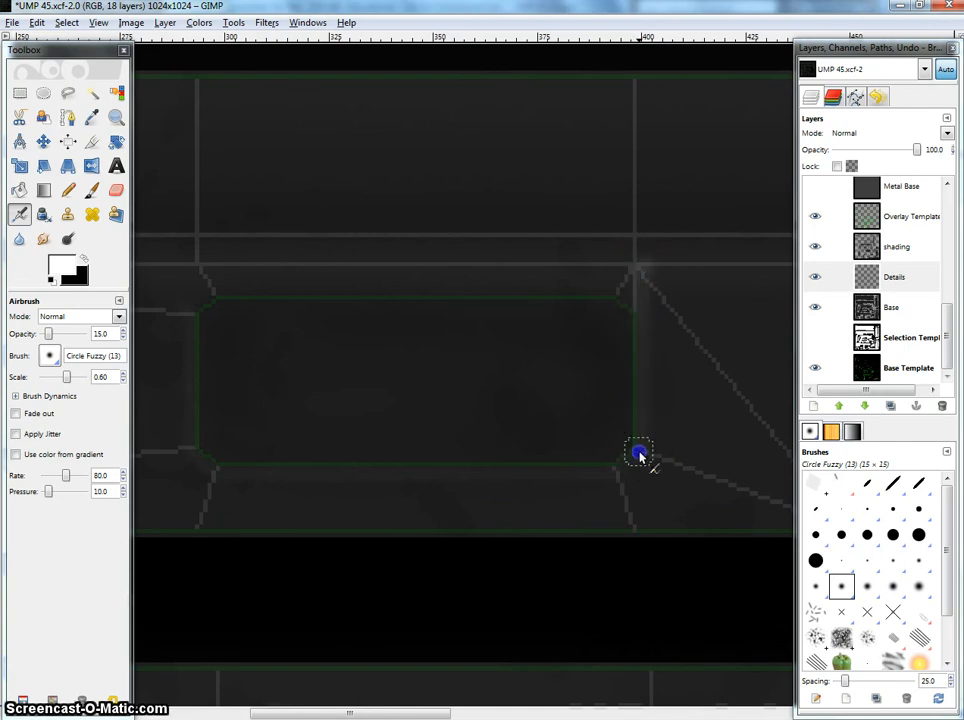
shift+click(230, 469)
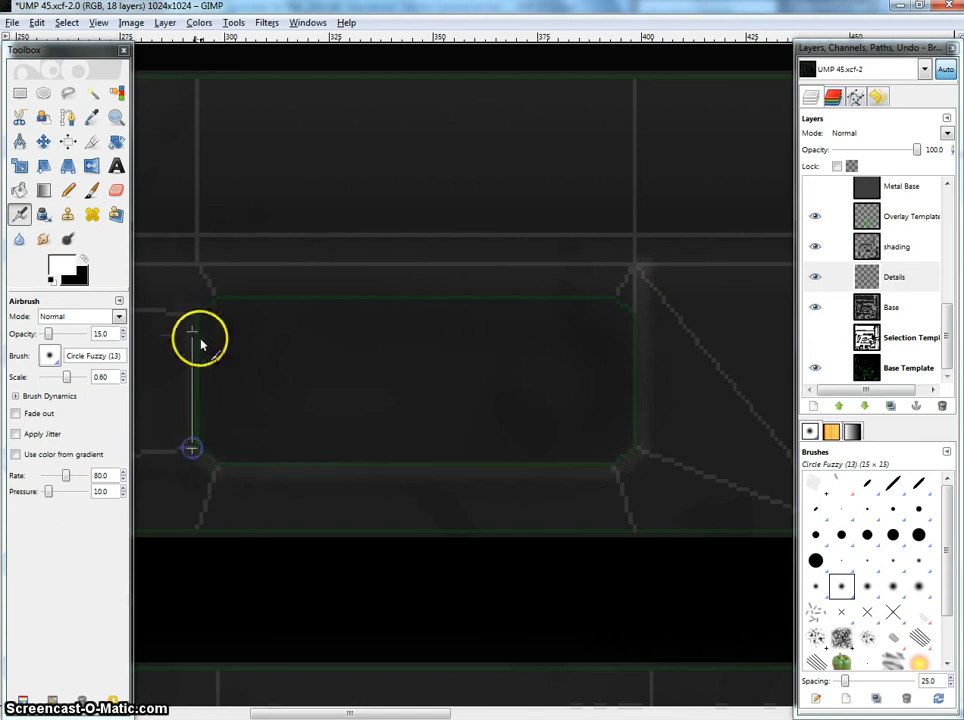
drag(247, 317, 527, 318)
scroll(473, 350, up, 2)
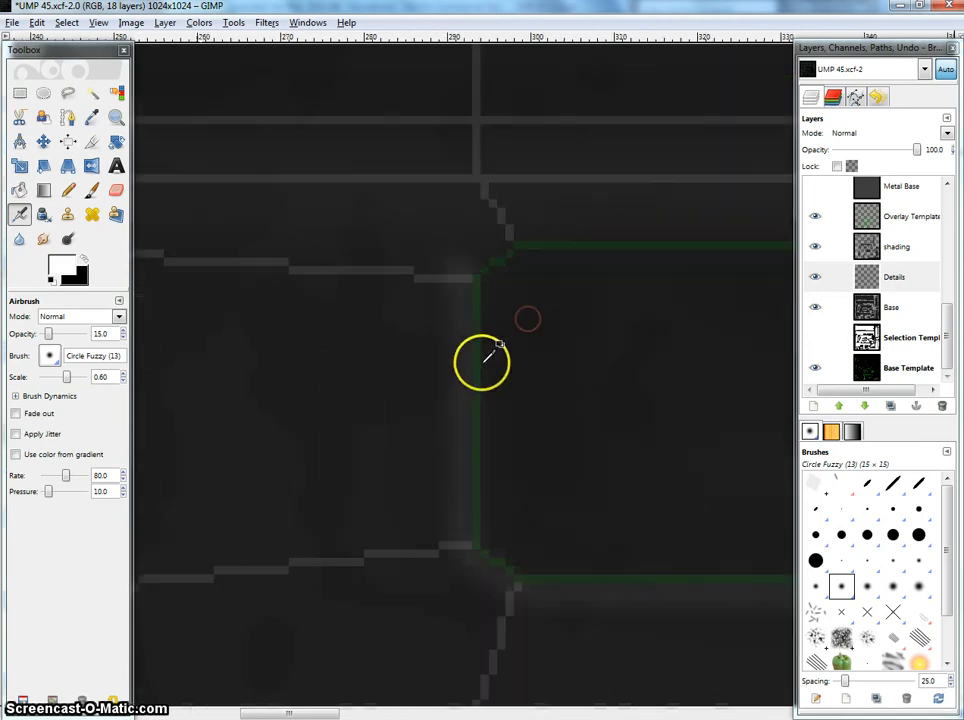
click(450, 288)
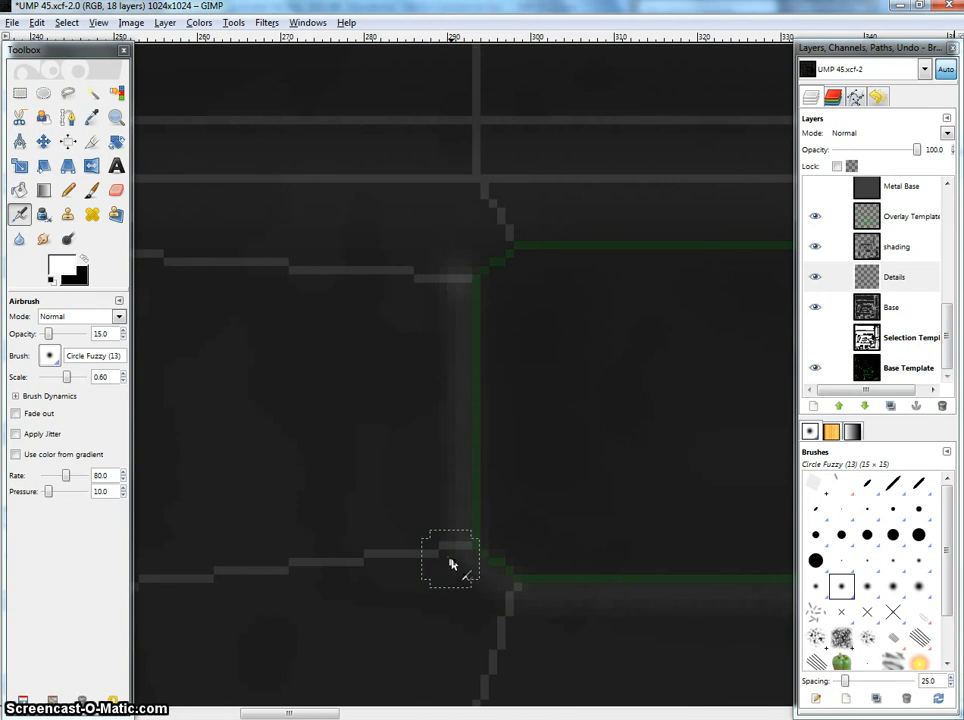
key(z)
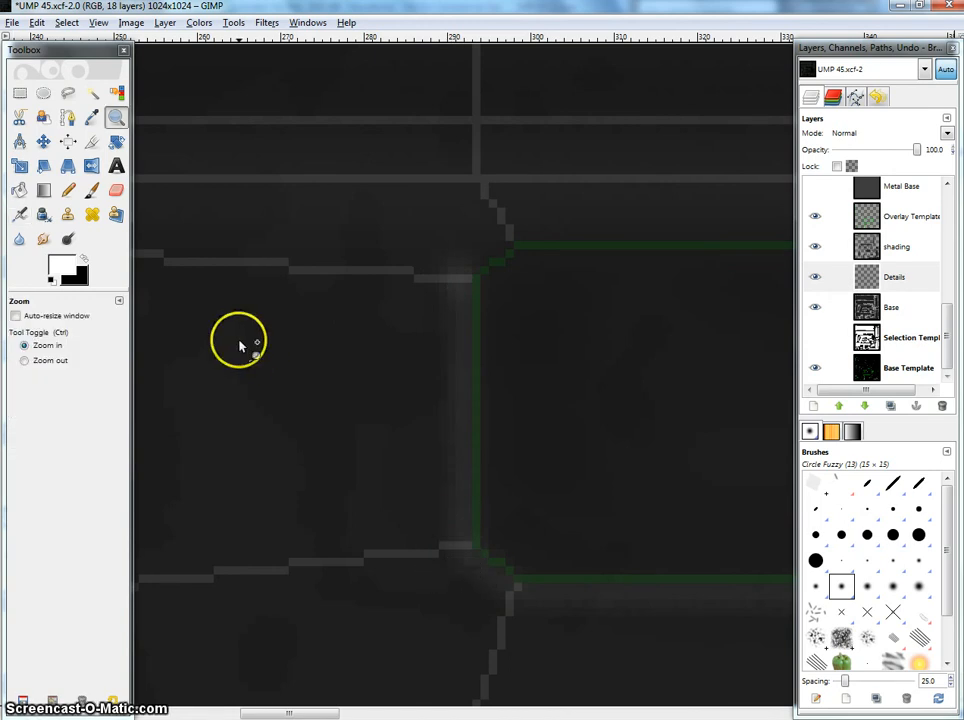
click(19, 214)
drag(470, 442, 449, 399)
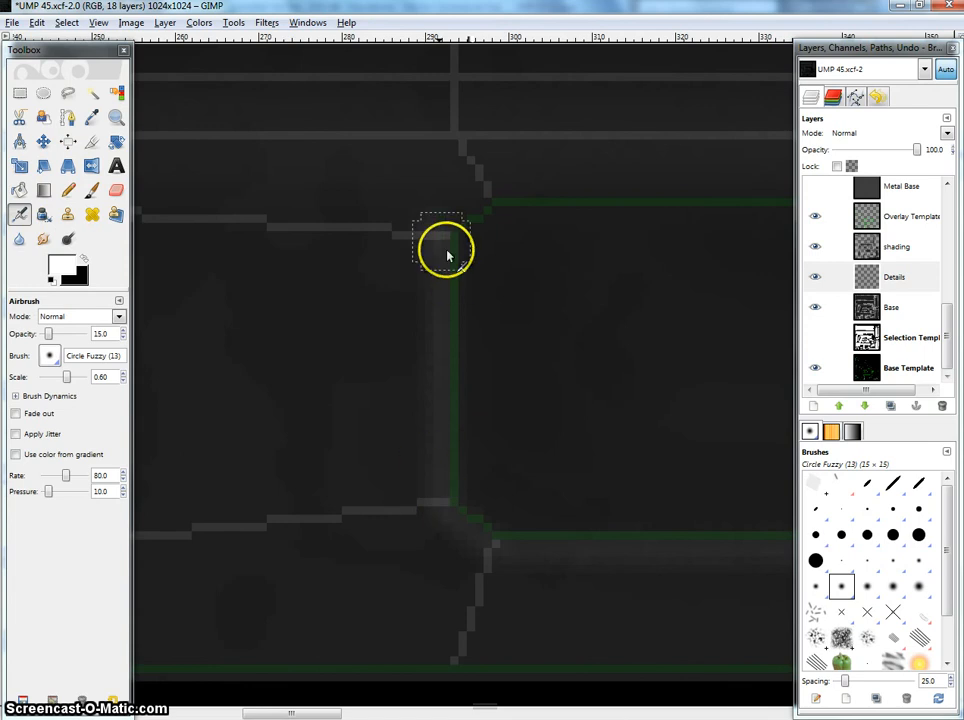
drag(565, 489, 535, 458)
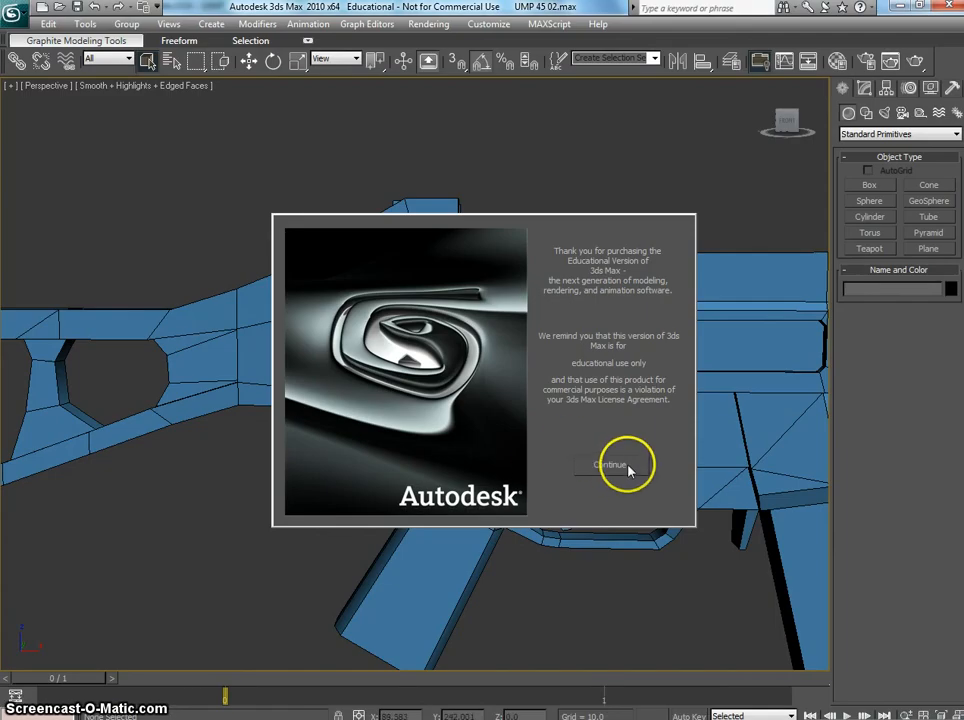
Step: In 3ds Max, dismiss the educational notice, select the UMP 45 body and open its Unwrap UVW layout for editing
click(612, 466)
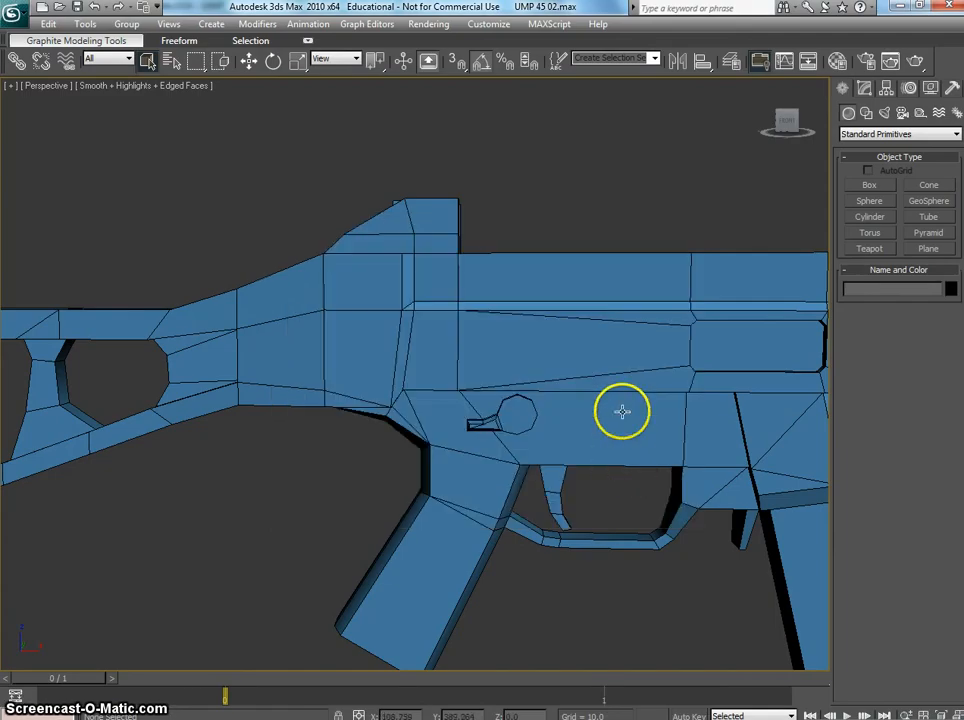
click(618, 405)
scroll(500, 330, up, 4)
drag(620, 309, 427, 375)
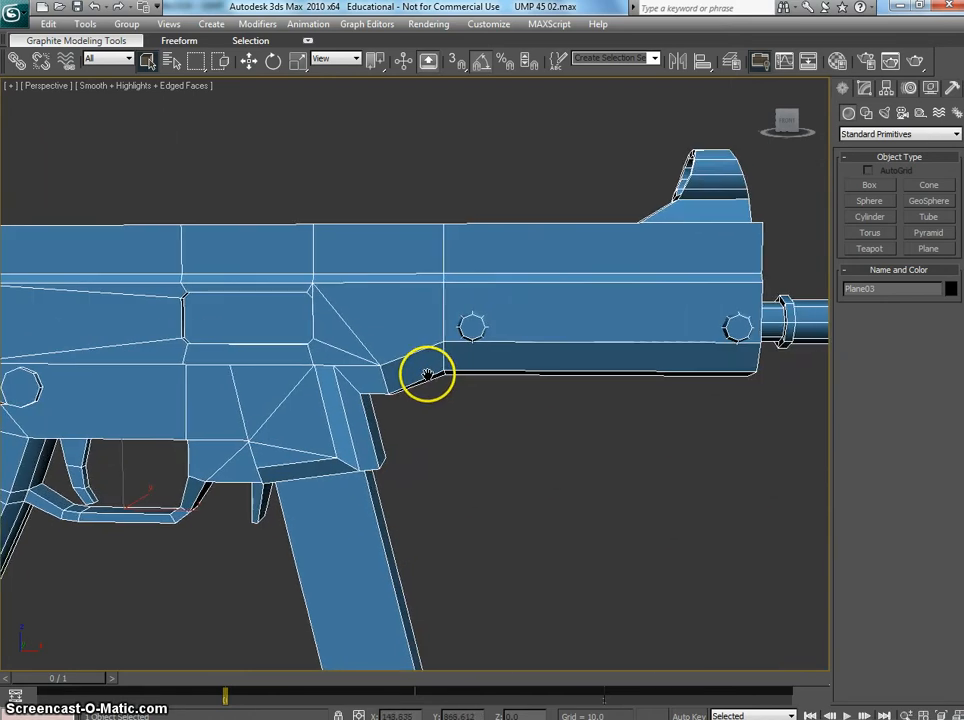
click(858, 88)
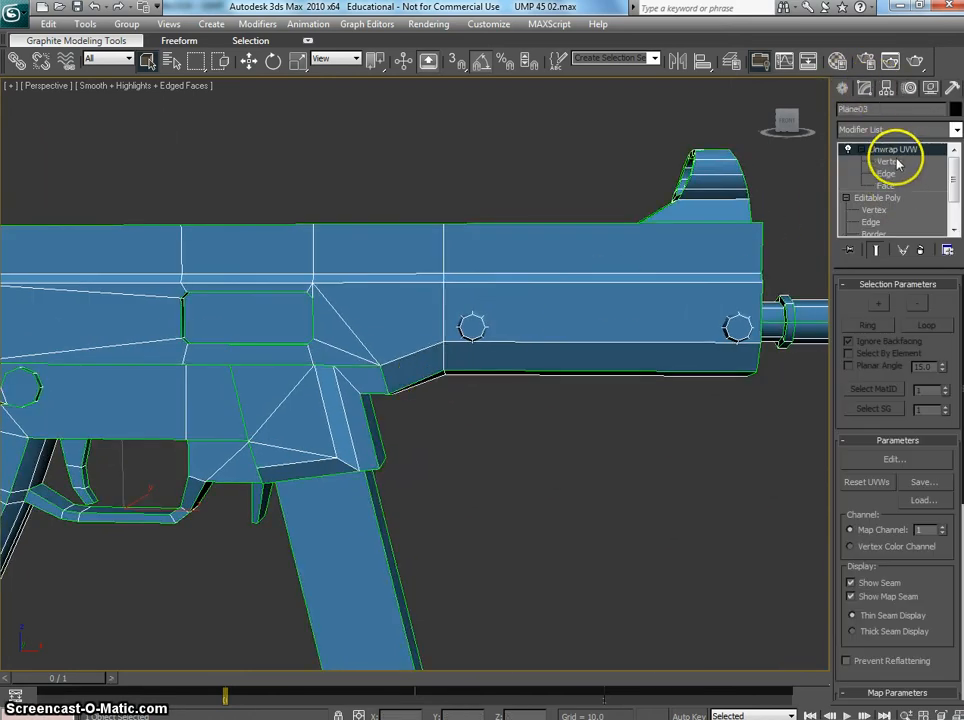
click(893, 459)
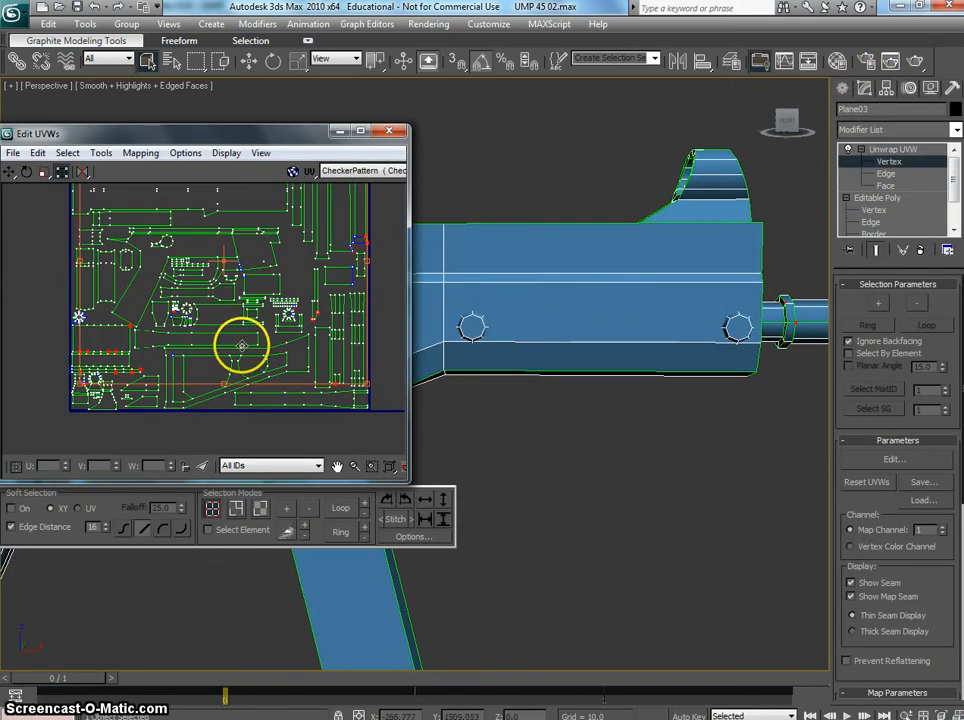
Step: Select the face of the handguard's rear round pin in face mode to locate it in the UV layout
scroll(263, 320, up, 3)
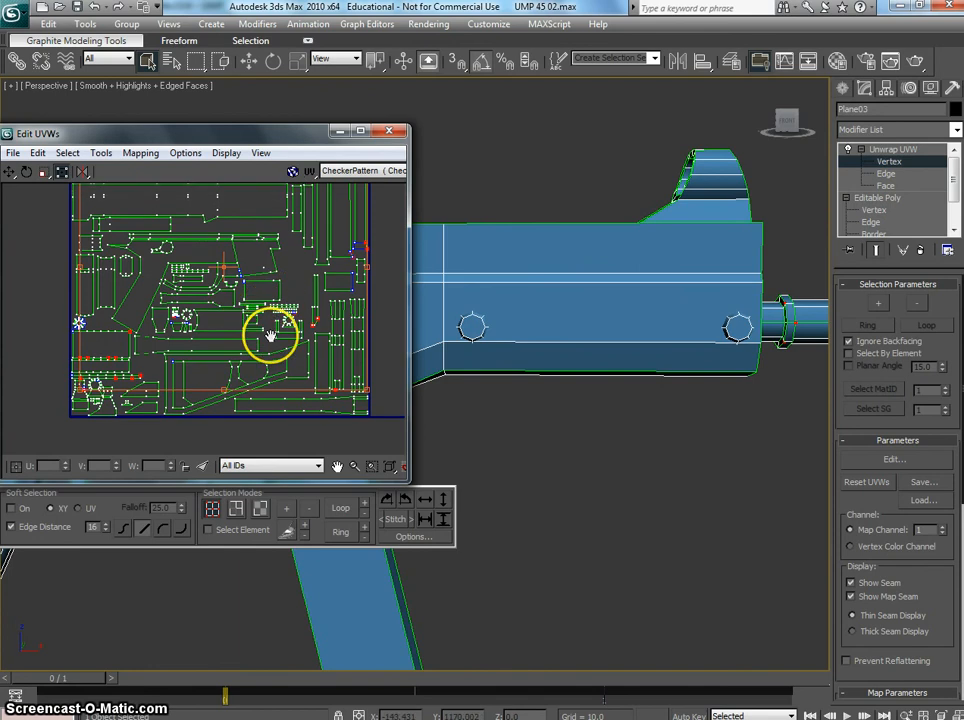
click(260, 510)
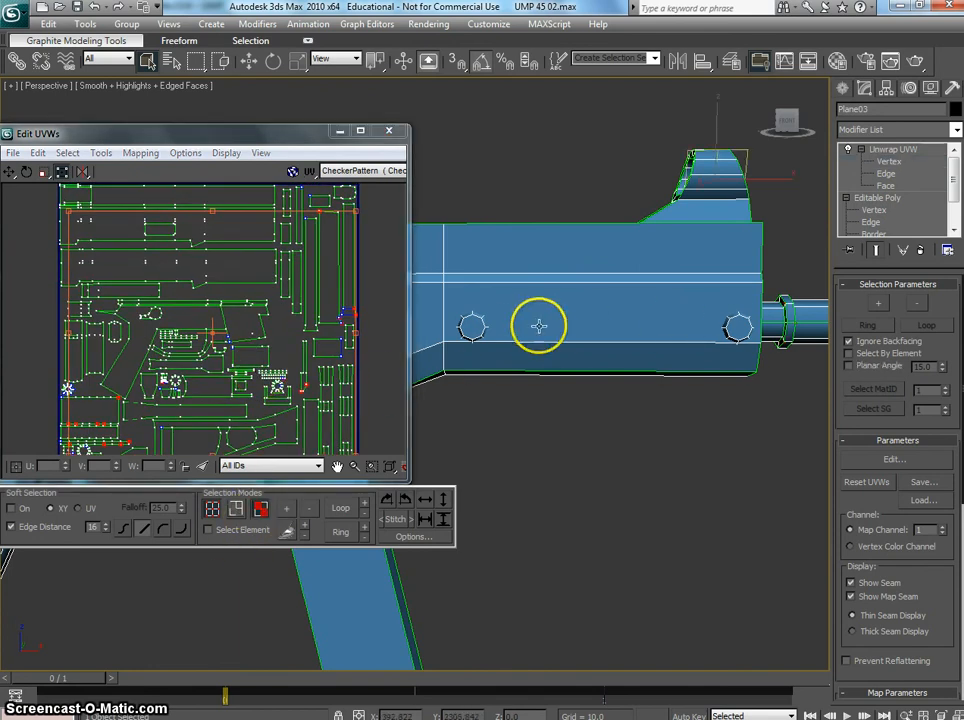
click(471, 327)
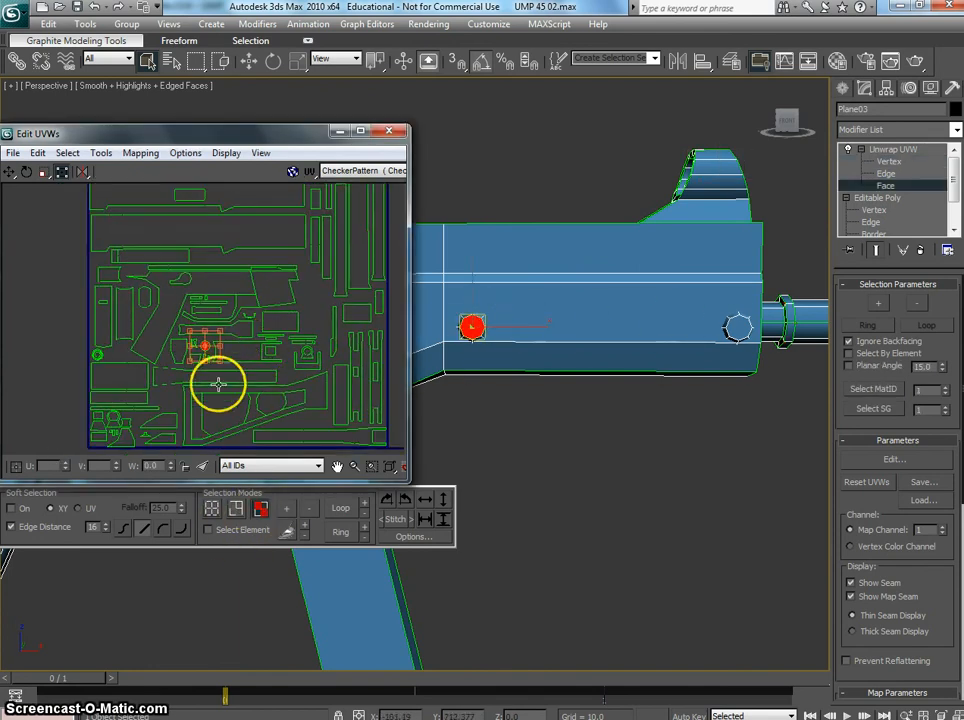
click(290, 374)
Step: Switch back to GIMP, reduce the airbrush scale to 0.10 at the ejection port and hide the Overlay Template layer
key(alt+Tab)
drag(458, 385, 327, 451)
scroll(294, 383, down, 1)
drag(294, 383, 405, 346)
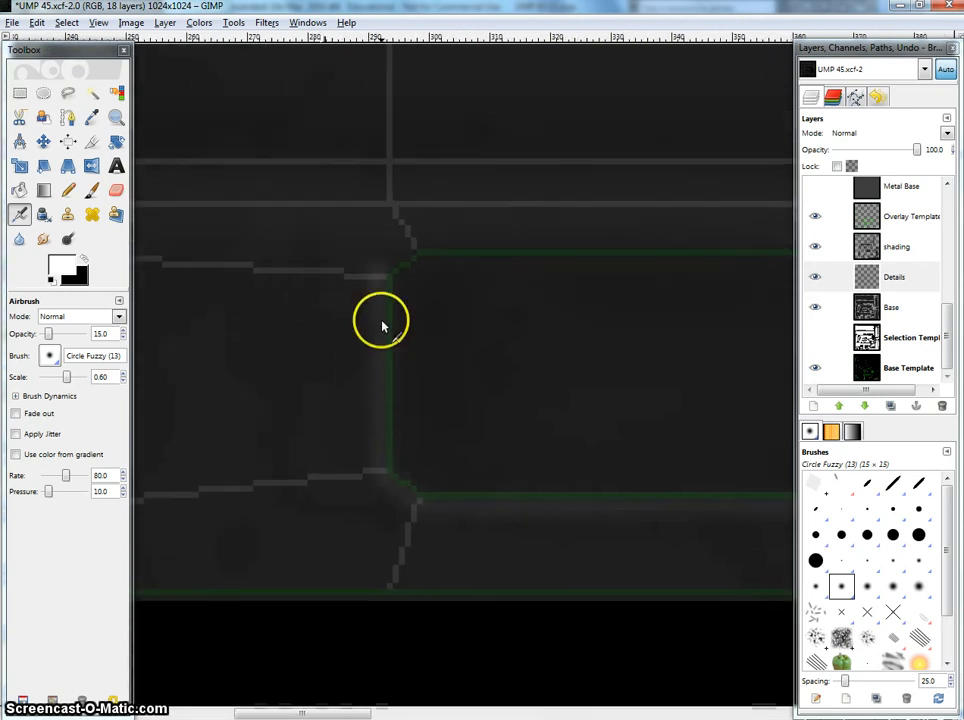
scroll(387, 316, up, 1)
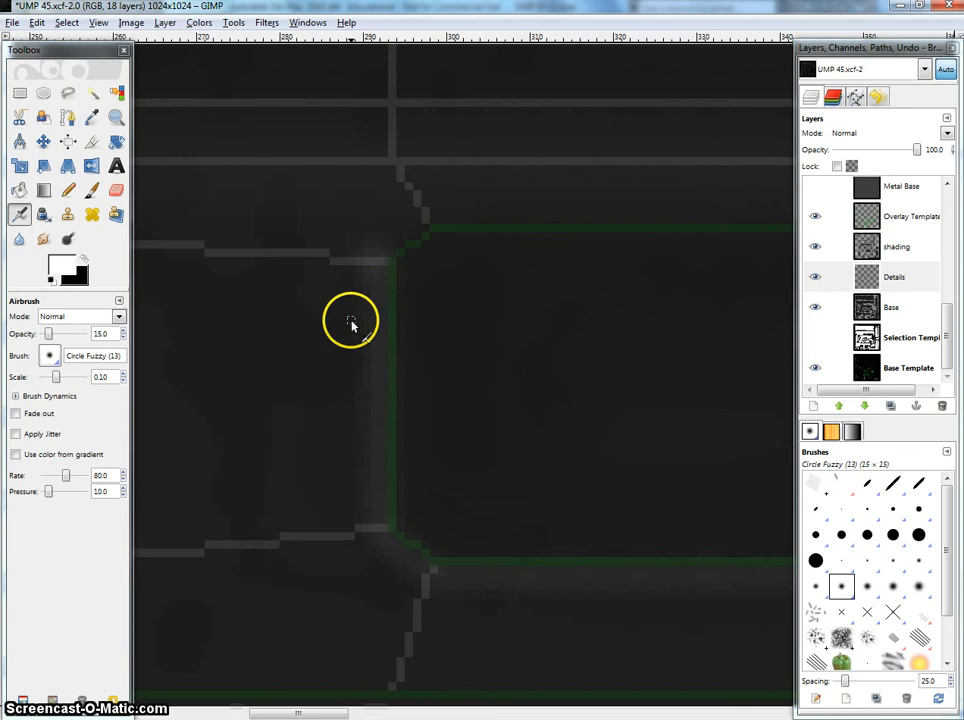
drag(430, 347, 679, 308)
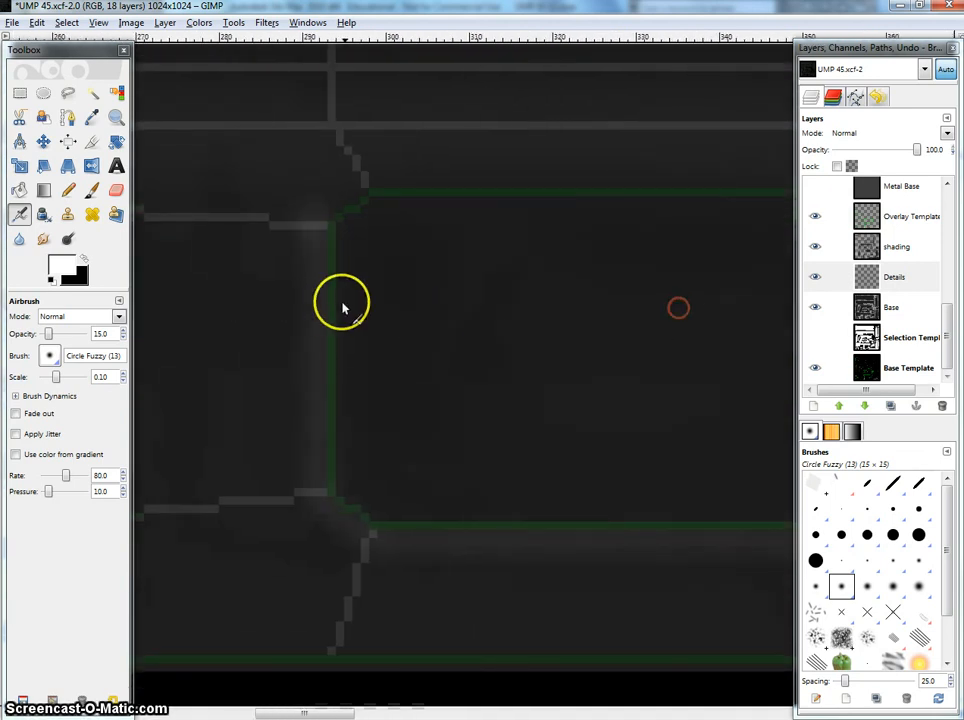
click(813, 214)
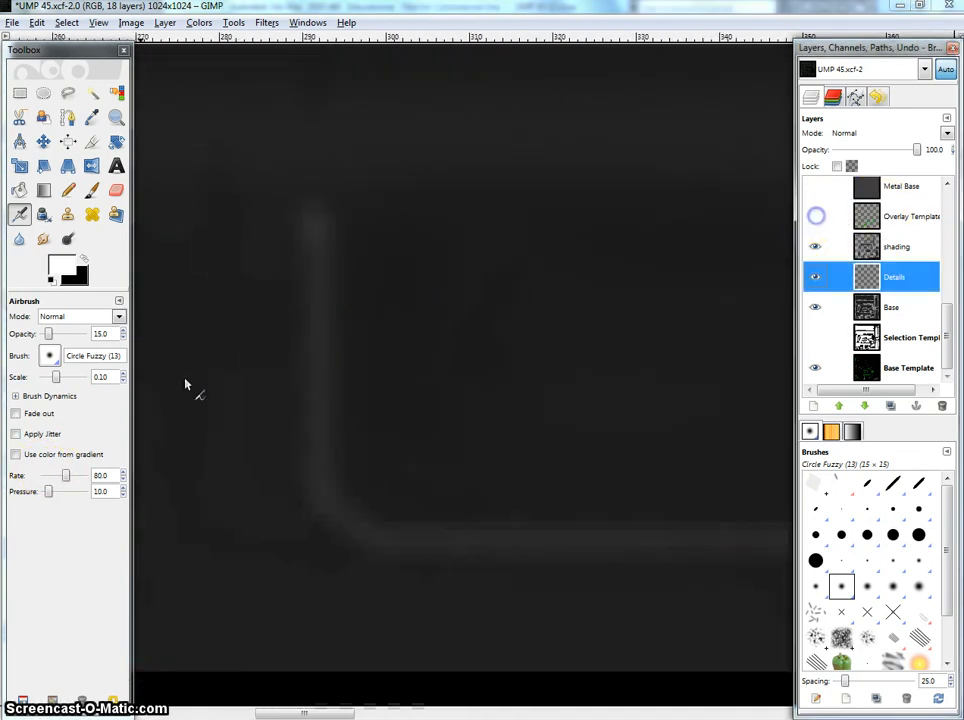
Step: Enable jitter for the airbrush and set its opacity to 20
click(362, 316)
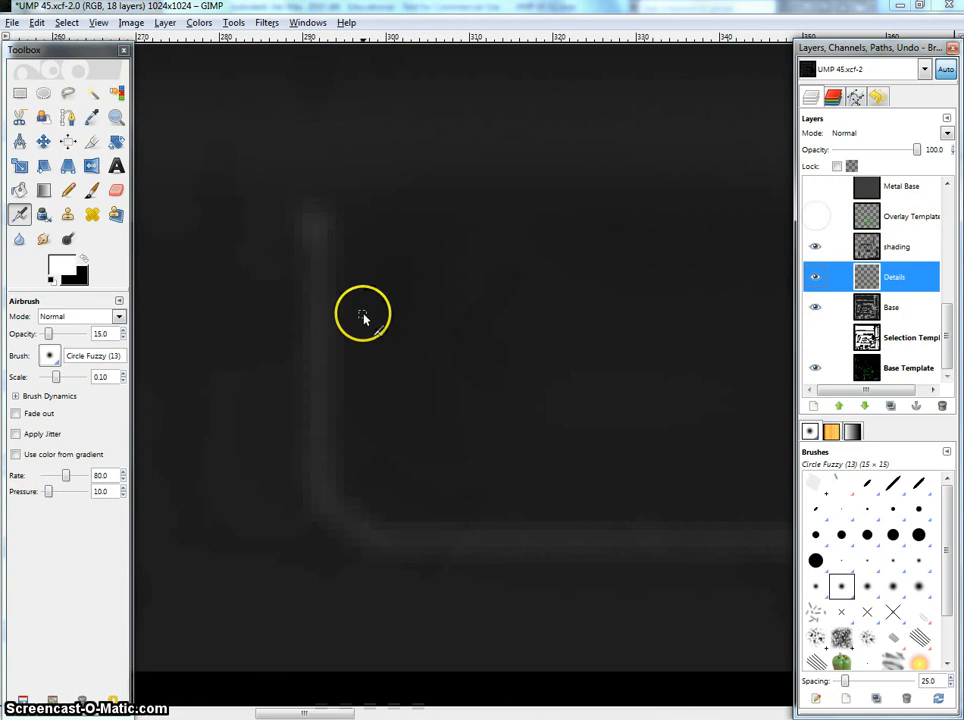
click(16, 436)
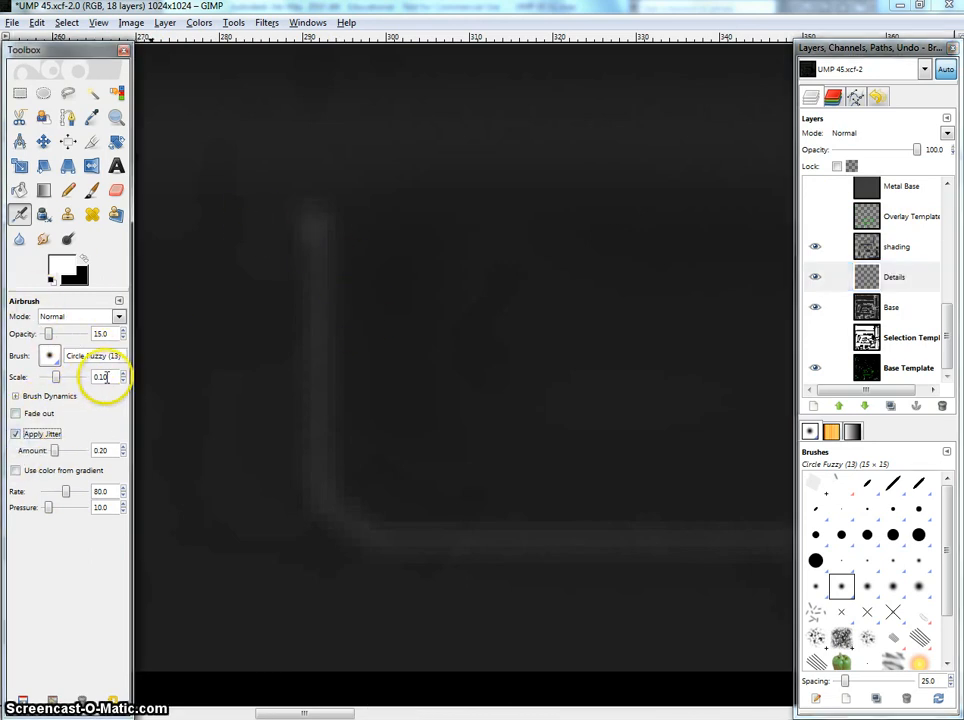
drag(104, 330, 80, 337)
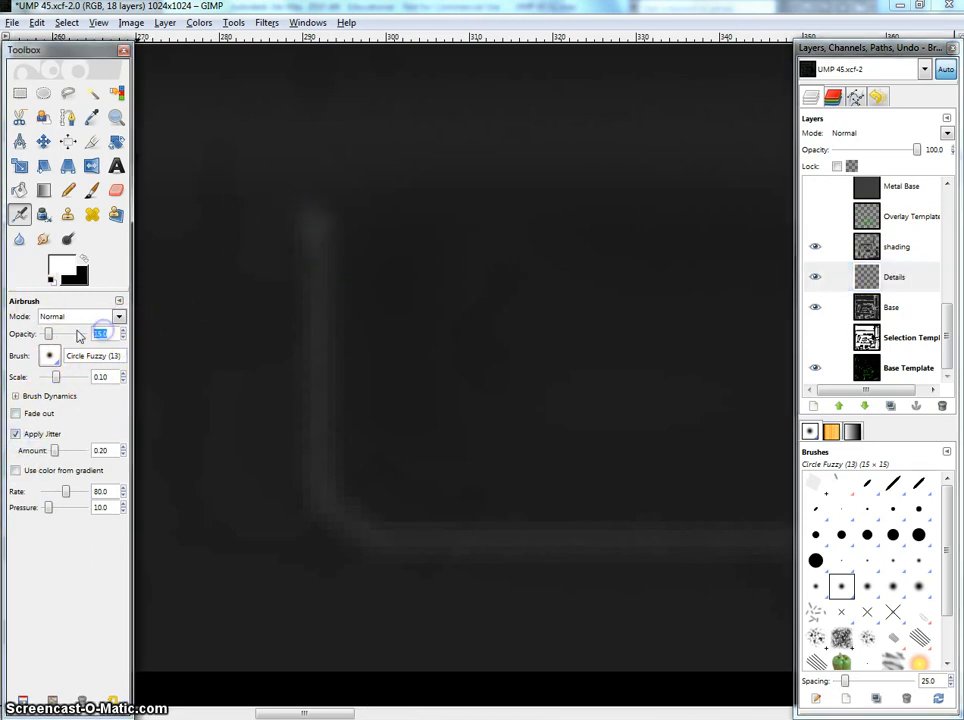
Step: Airbrush a thin straight white line along the outer side of the ejection port's left edge highlight, in several passes
drag(300, 249, 411, 251)
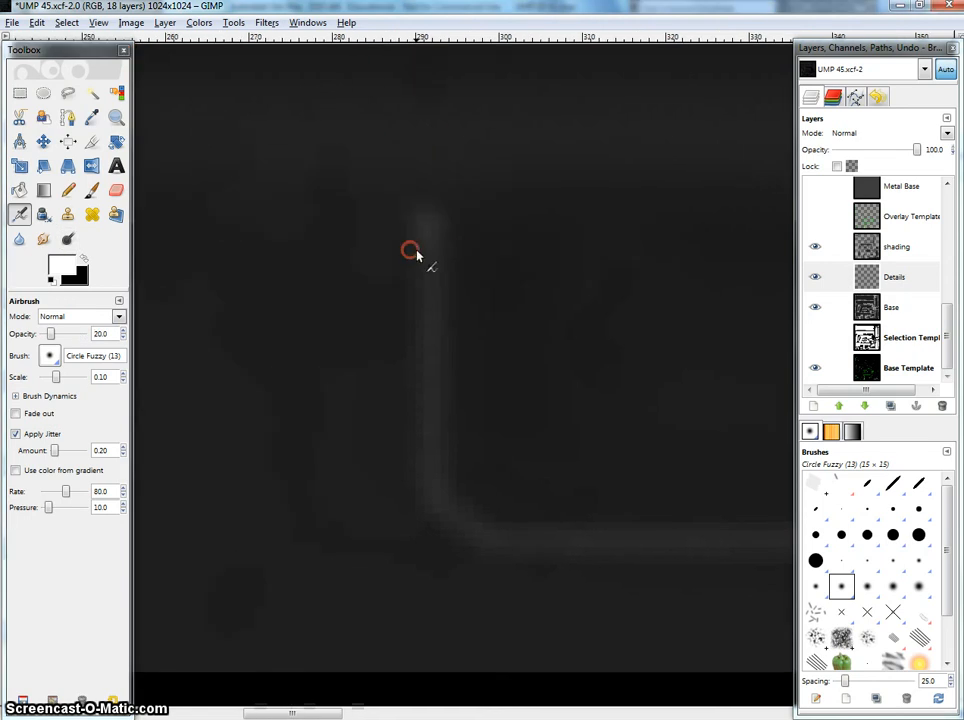
scroll(412, 251, up, 1)
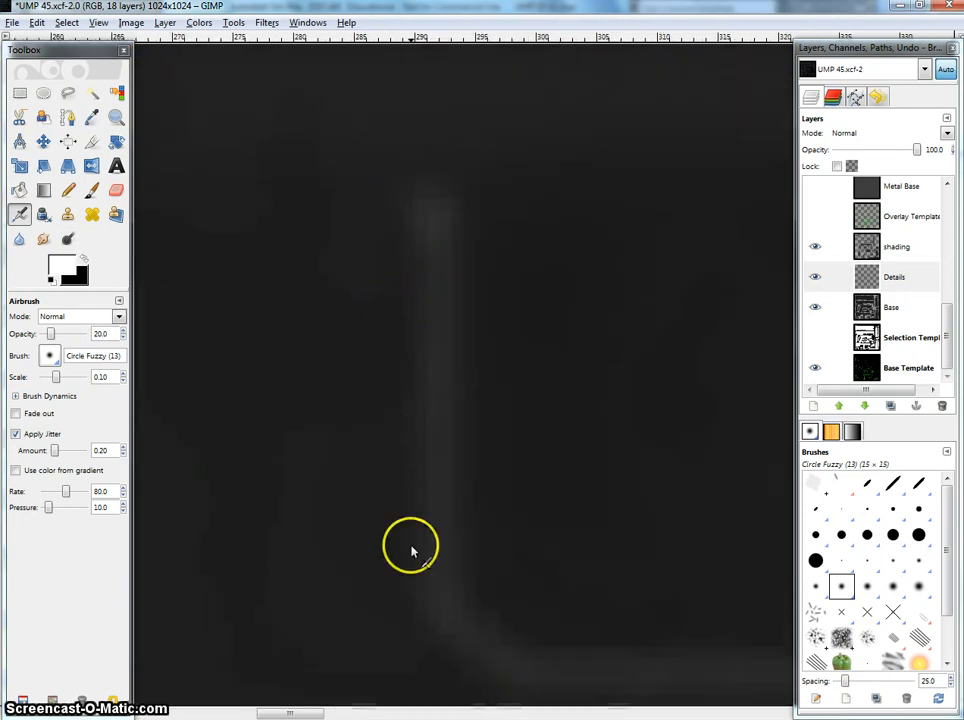
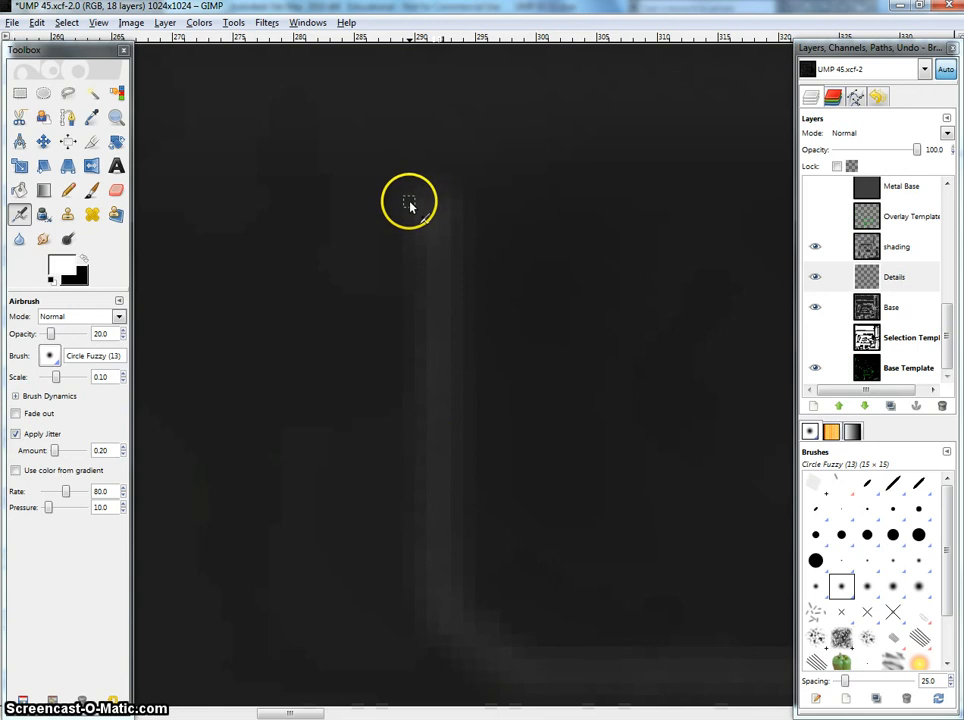
ctrl+shift+click(402, 609)
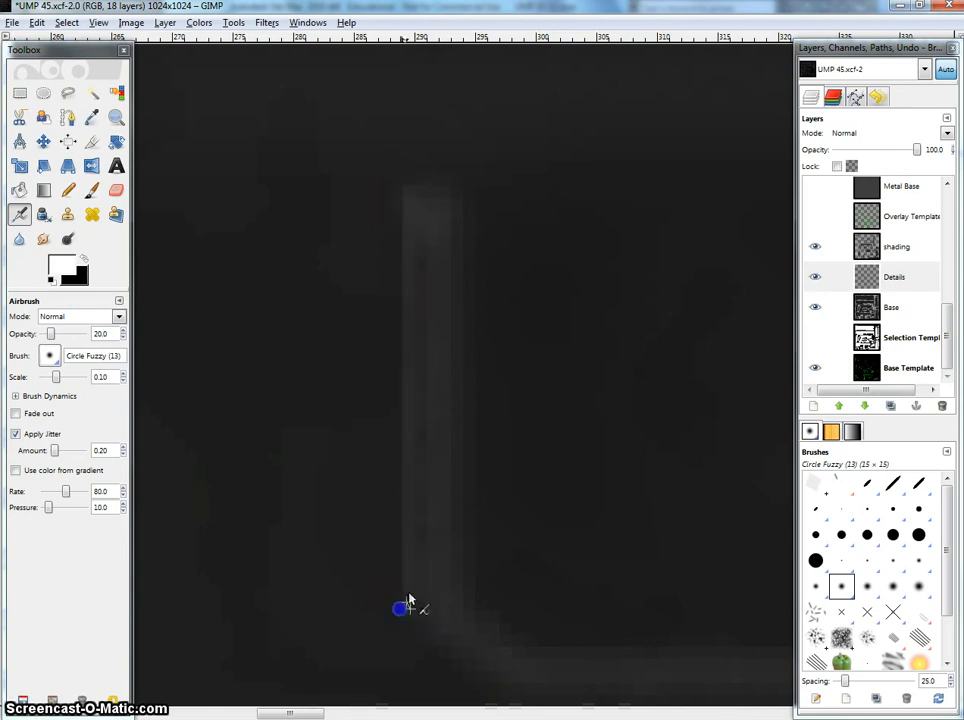
ctrl+shift+click(407, 202)
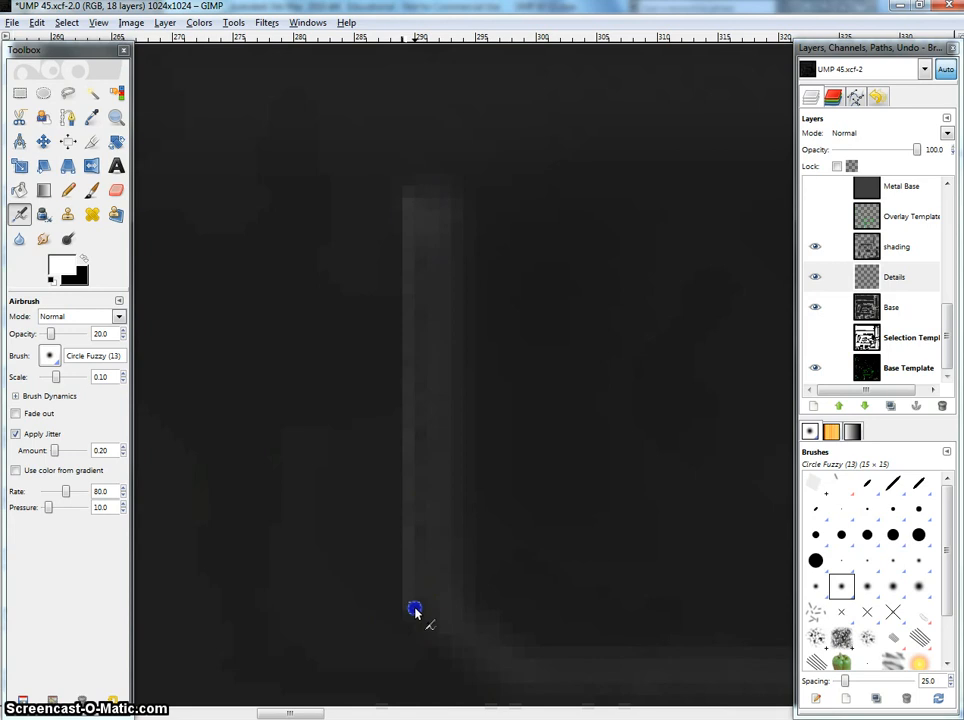
drag(505, 483, 448, 439)
ctrl+shift+click(357, 153)
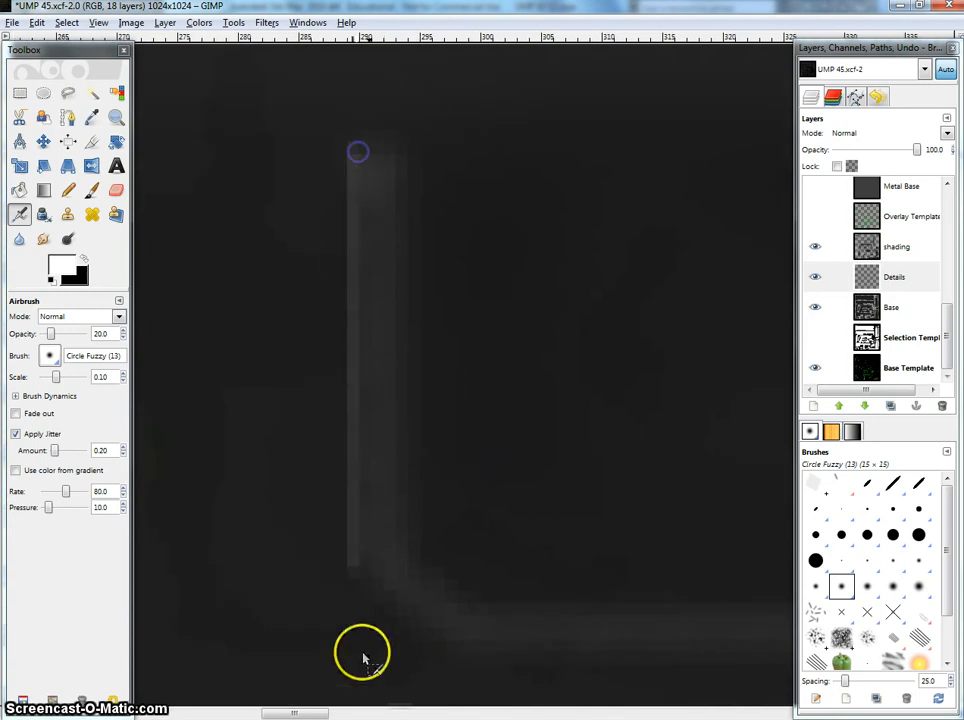
shift+click(355, 580)
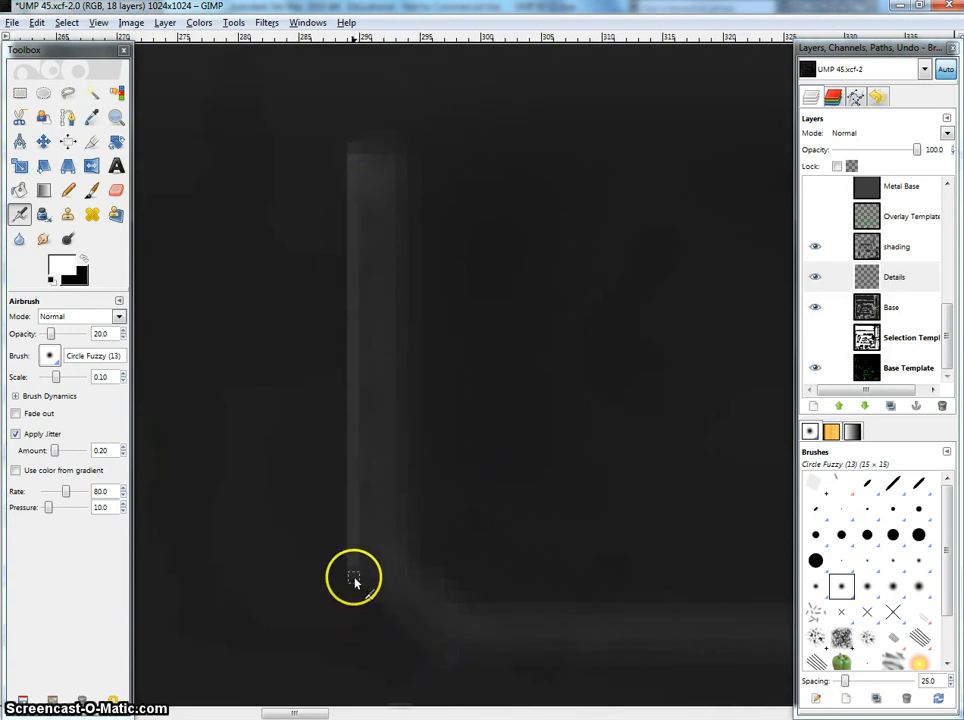
Step: Airbrush a thin diagonal line around the outer side of the ejection port's lower-left corner, joining the left edge line
shift+click(446, 654)
shift+click(456, 656)
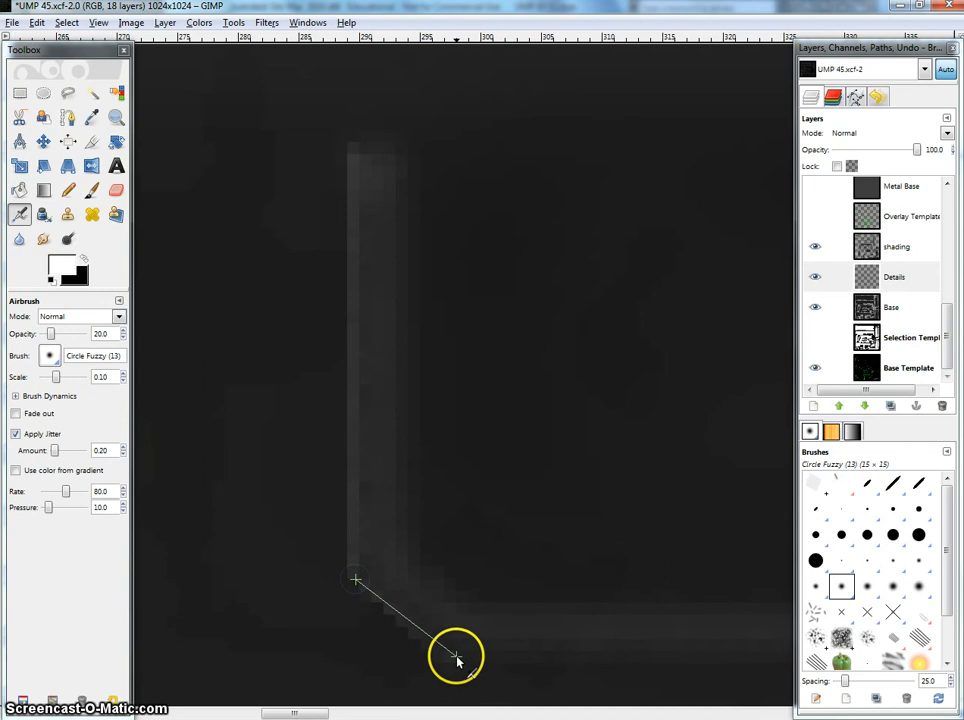
shift+click(364, 587)
drag(505, 660, 384, 605)
click(330, 611)
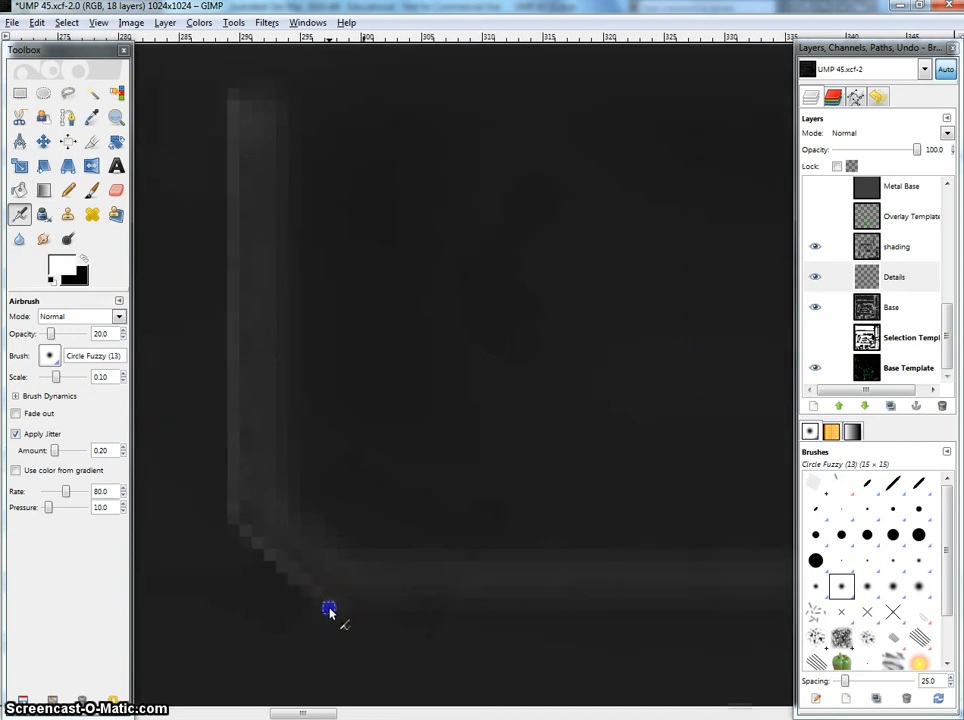
Step: Airbrush repeated straight lines along the outer side of the ejection port's lower edge, from the lower-left corner to the lower-right corner
drag(609, 607, 253, 593)
drag(567, 536, 240, 529)
drag(514, 499, 189, 469)
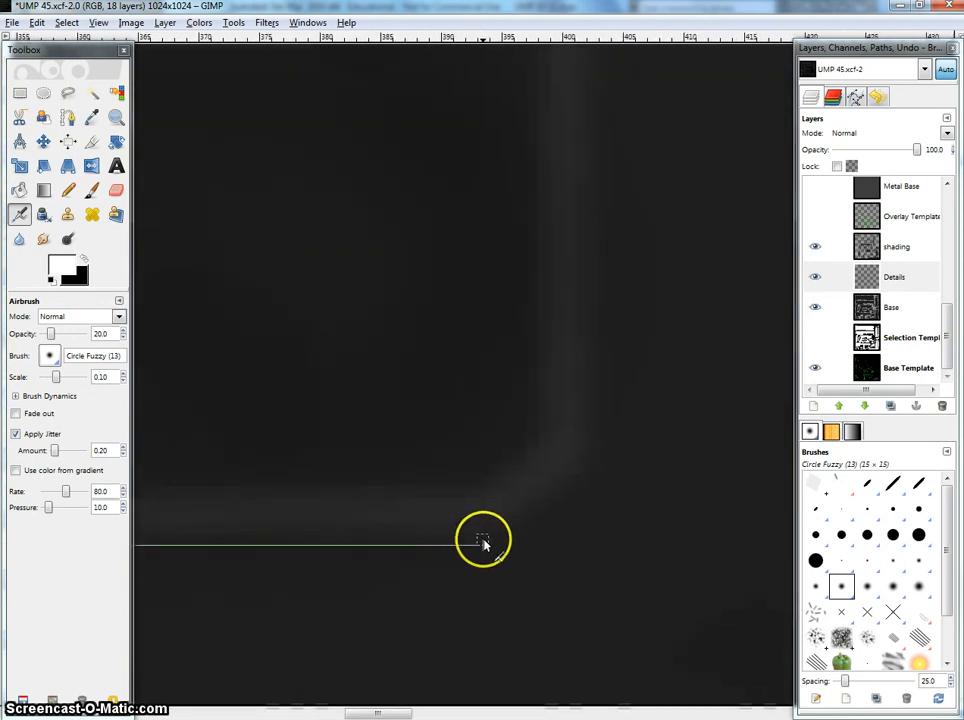
click(500, 545)
scroll(402, 550, down, 1)
drag(390, 550, 495, 544)
scroll(356, 540, down, 1)
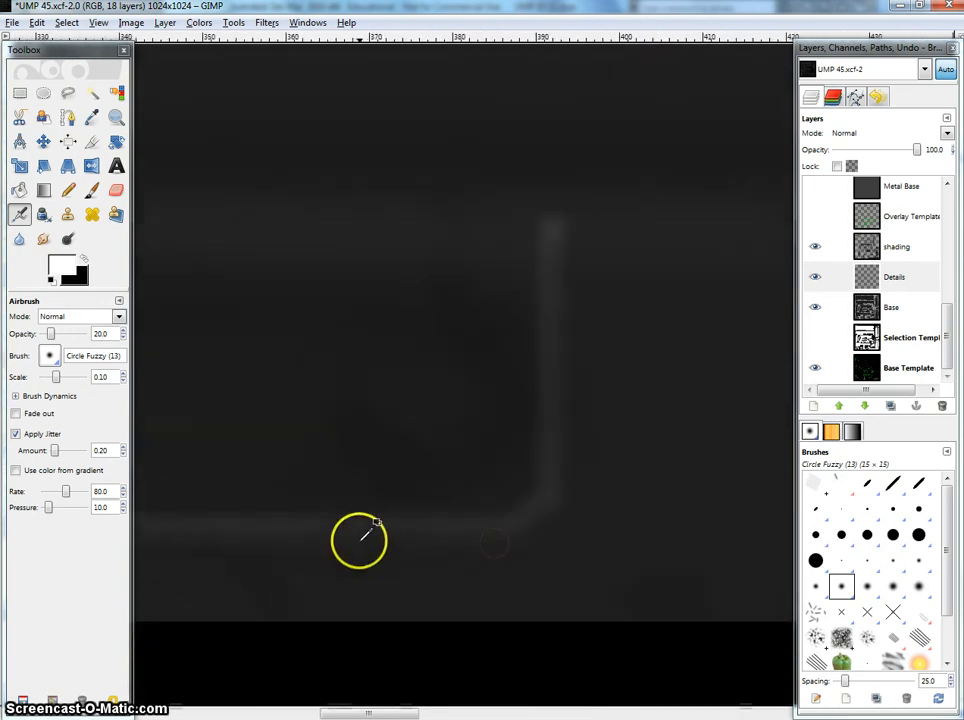
drag(330, 542, 471, 556)
shift+click(231, 540)
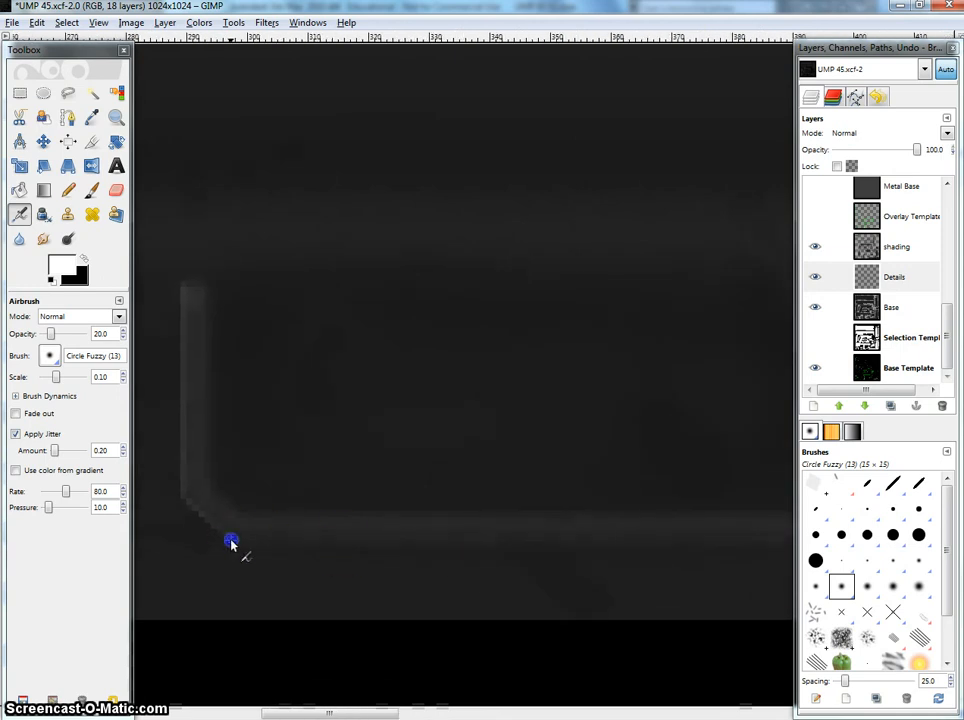
drag(408, 528, 205, 499)
shift+click(602, 516)
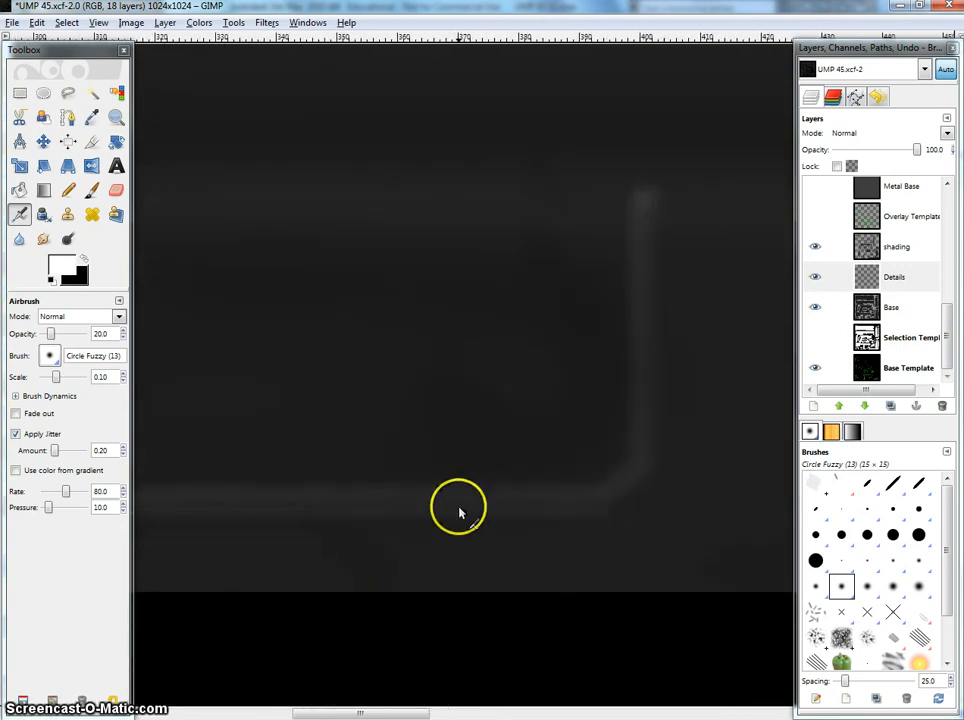
drag(458, 508, 727, 525)
shift+click(299, 537)
drag(648, 560, 579, 529)
shift+click(583, 513)
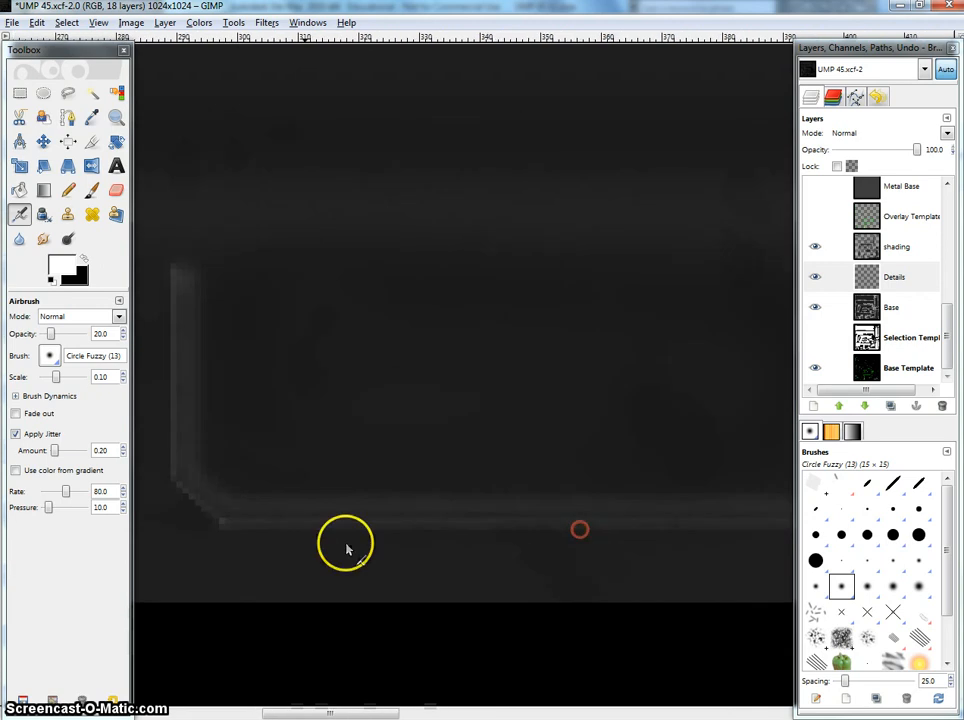
shift+click(221, 523)
drag(745, 536, 518, 535)
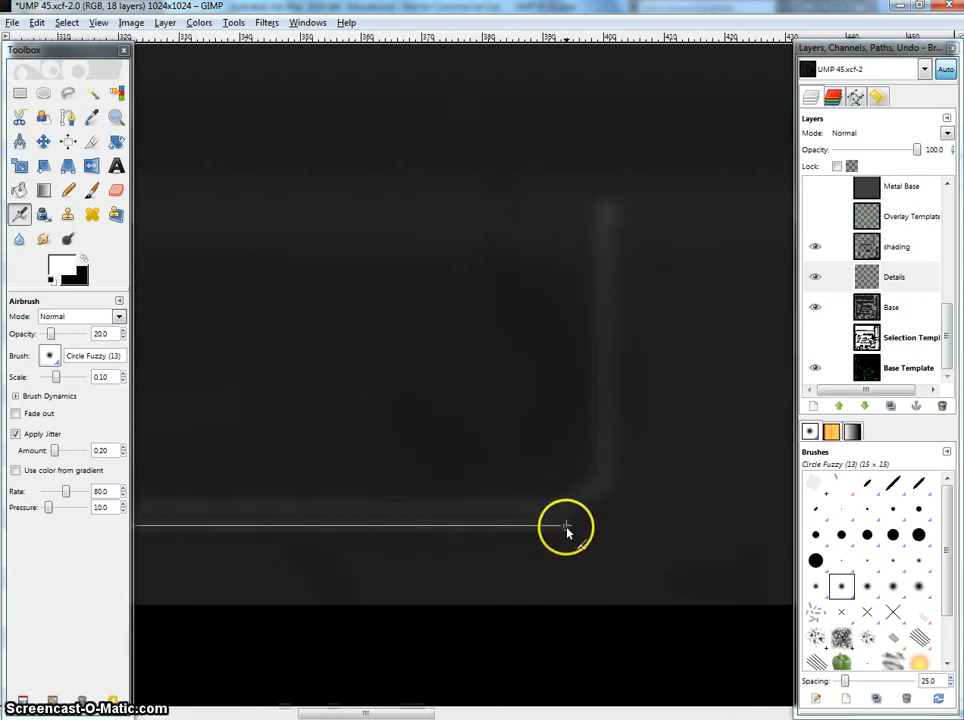
shift+click(566, 525)
shift+click(567, 530)
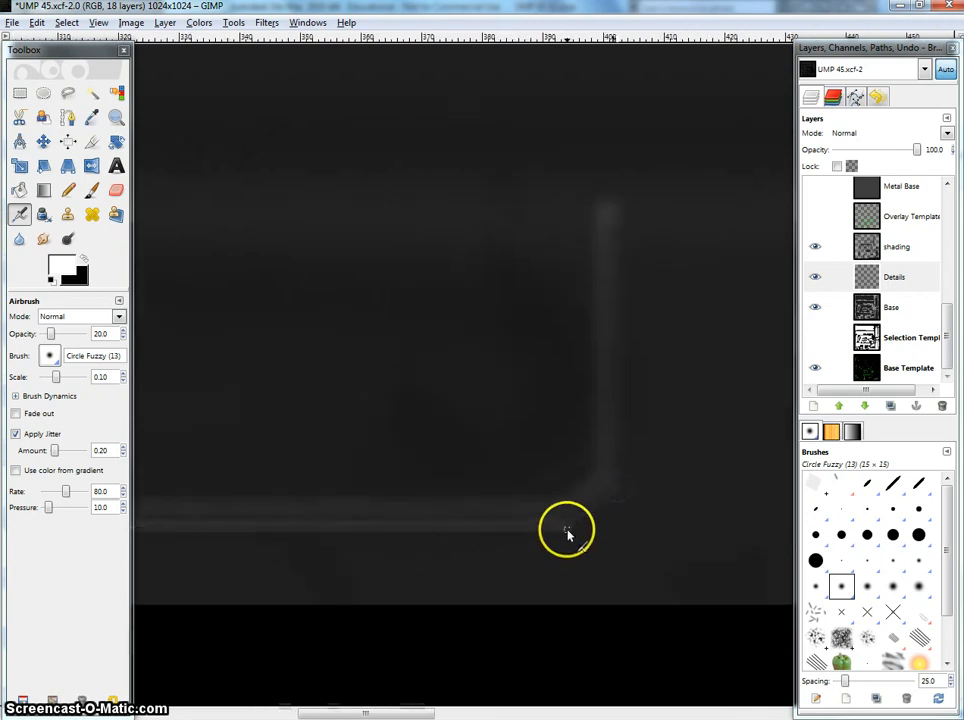
Step: Continue the thin outer line around the ejection port's lower-right corner and along its right edge in several passes
shift+click(618, 488)
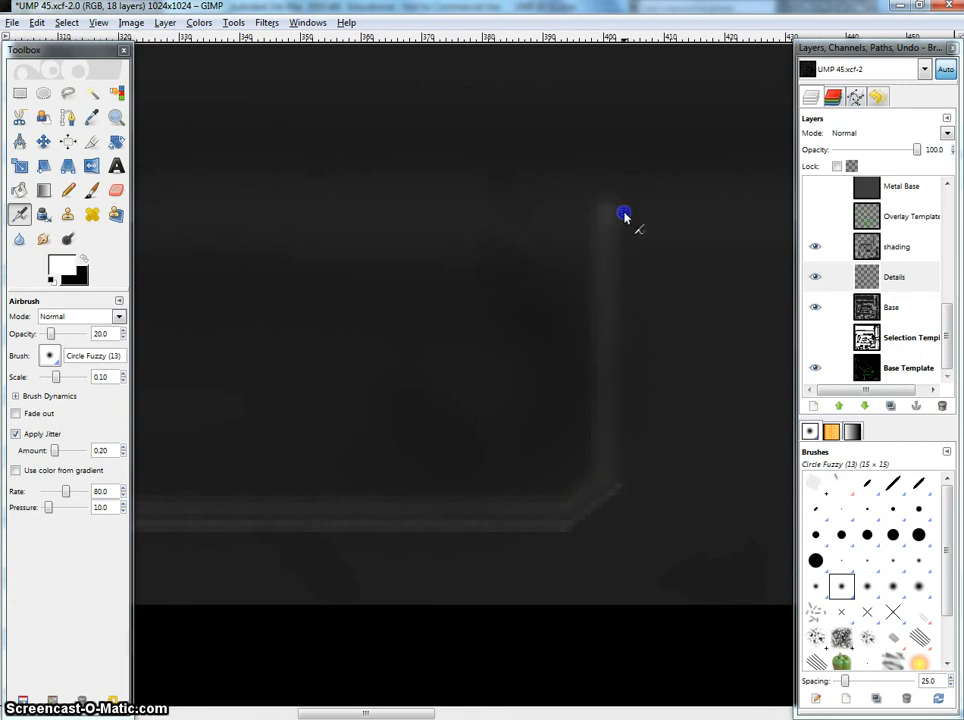
shift+click(622, 486)
shift+click(622, 216)
shift+click(620, 477)
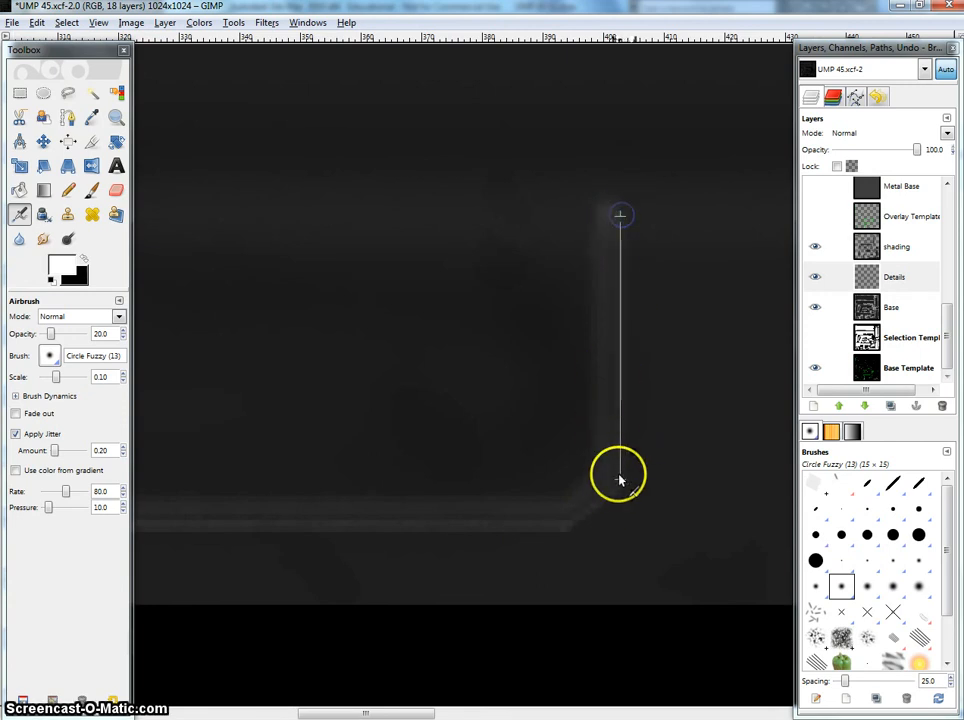
shift+click(617, 207)
shift+click(620, 486)
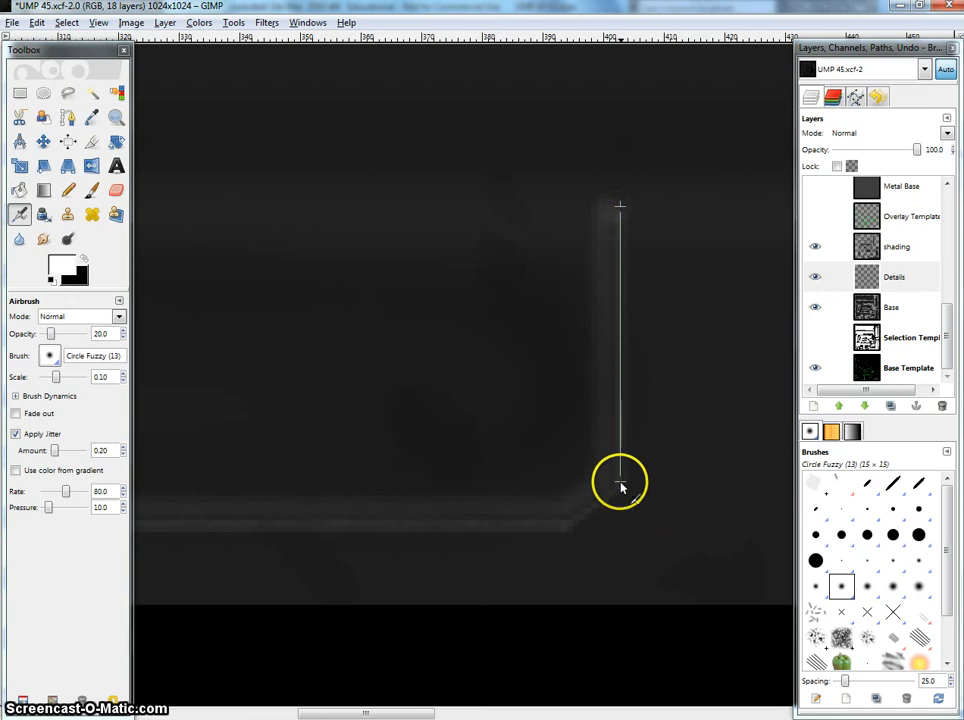
shift+click(620, 207)
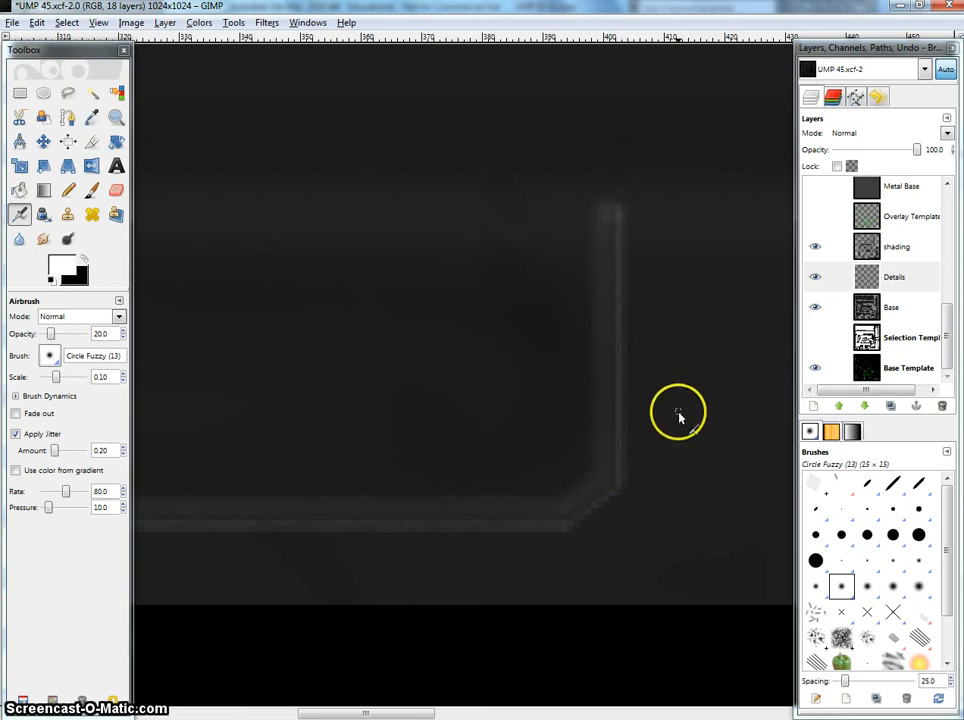
Step: Airbrush a thin straight line along the inner side of the ejection port's right edge highlight, in repeated passes
drag(540, 408, 630, 374)
drag(690, 180, 547, 224)
scroll(511, 235, up, 1)
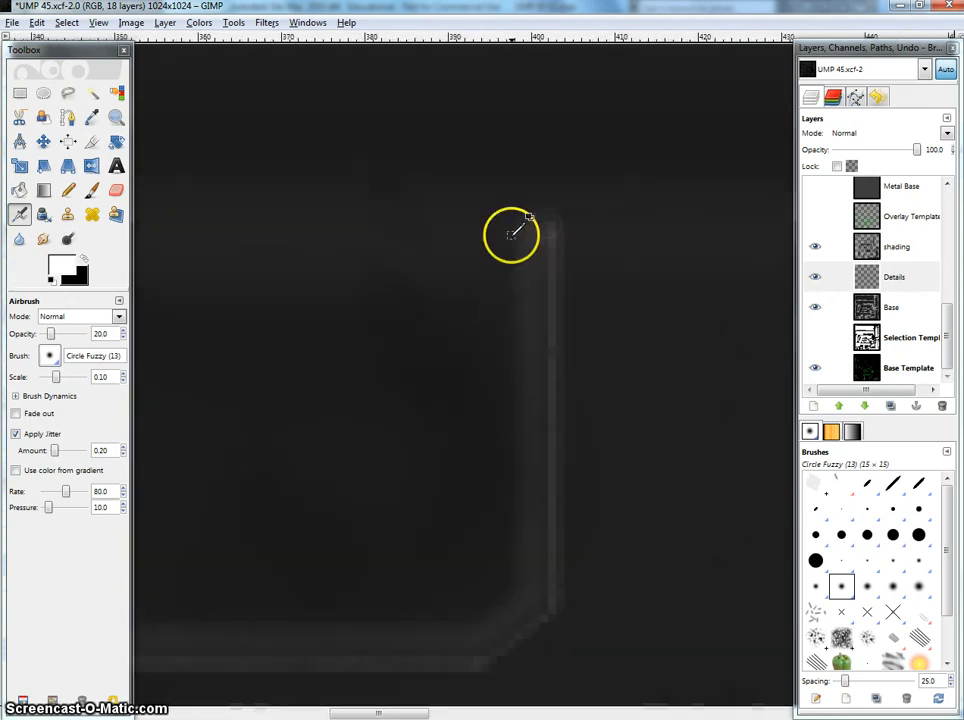
shift+click(527, 584)
shift+click(523, 229)
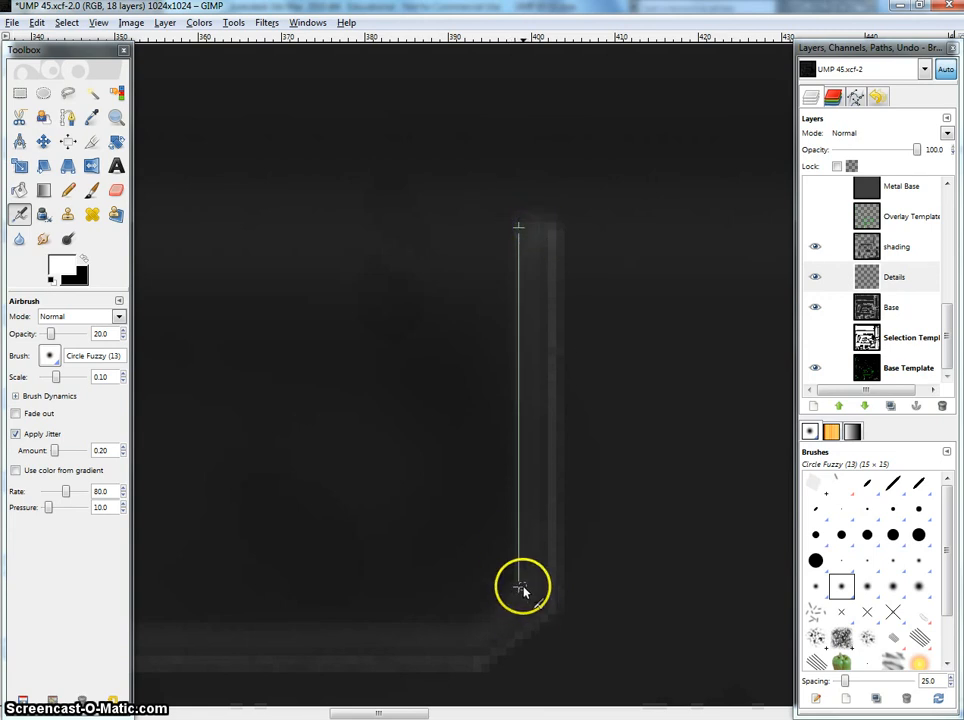
shift+click(523, 229)
shift+click(512, 578)
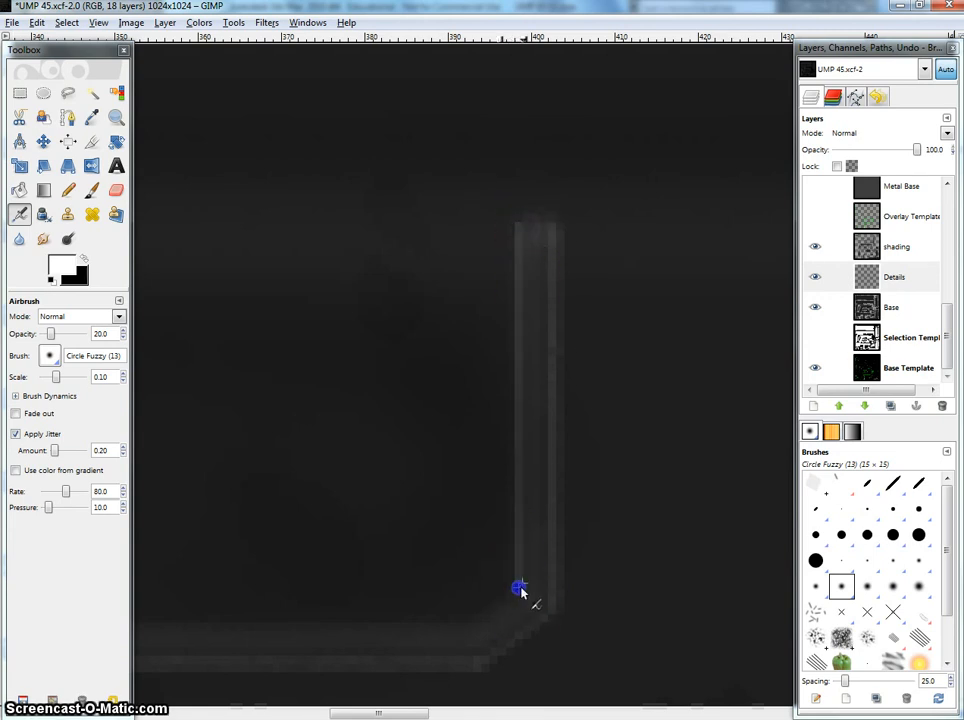
Step: Airbrush a thin diagonal line along the inner side of the ejection port's lower-right corner, passing over it several times
shift+click(478, 628)
shift+click(519, 583)
shift+click(477, 624)
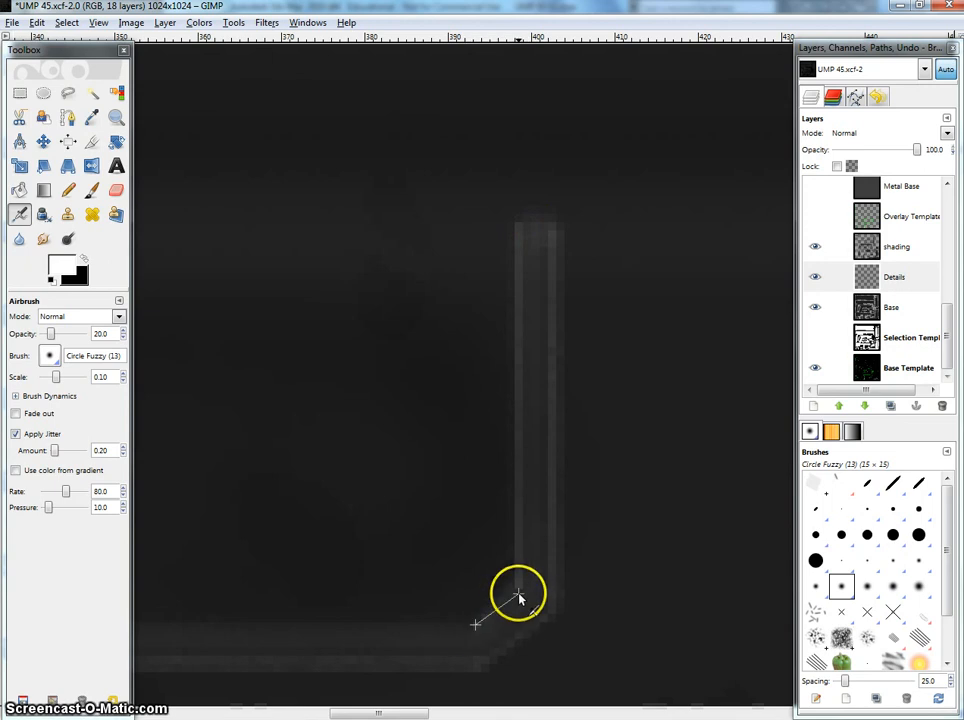
shift+click(518, 590)
shift+click(478, 625)
Step: Airbrush a thin straight line along the inner side of the ejection port's lower edge highlight, in repeated passes
mouse_move(474, 599)
mouse_down()
mouse_move(544, 588)
mouse_move(701, 519)
mouse_up()
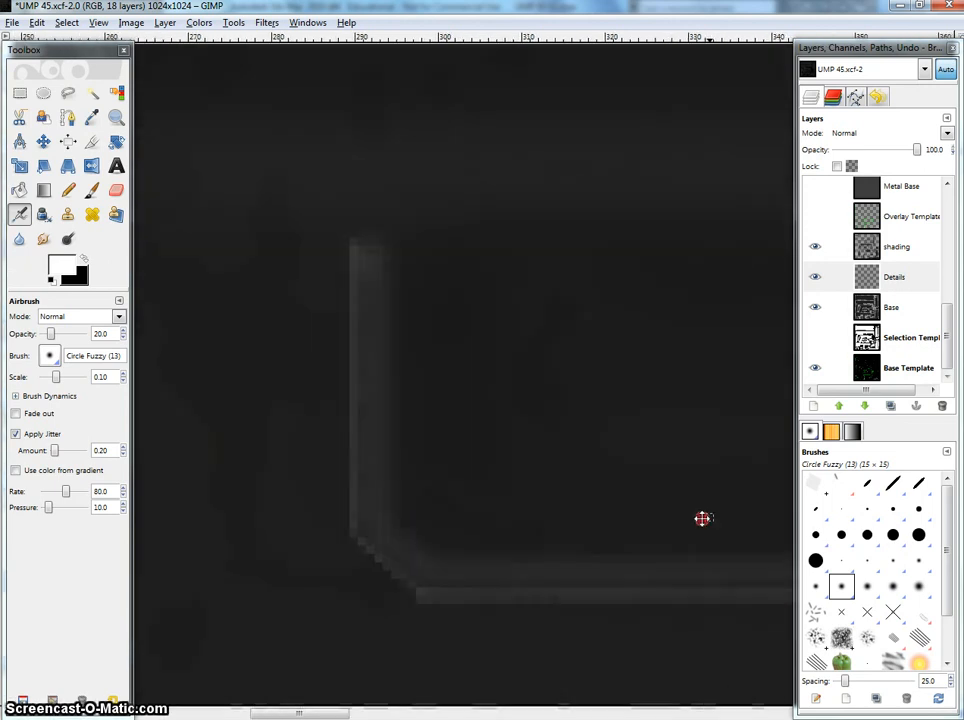
drag(584, 514, 381, 502)
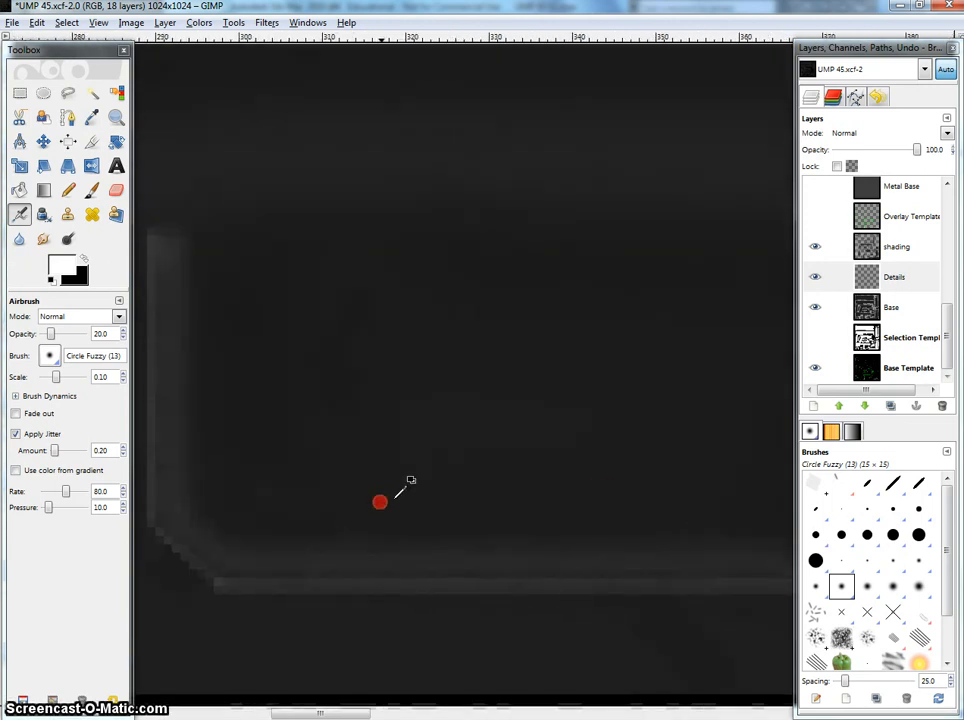
scroll(416, 504, down, 1)
drag(566, 515, 452, 510)
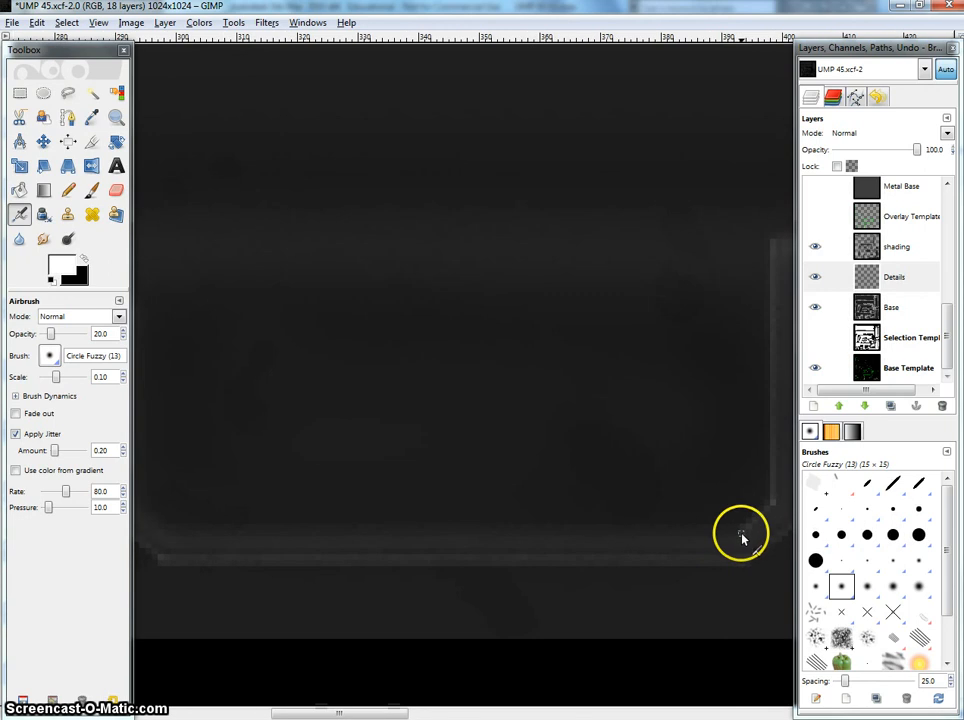
shift+click(169, 530)
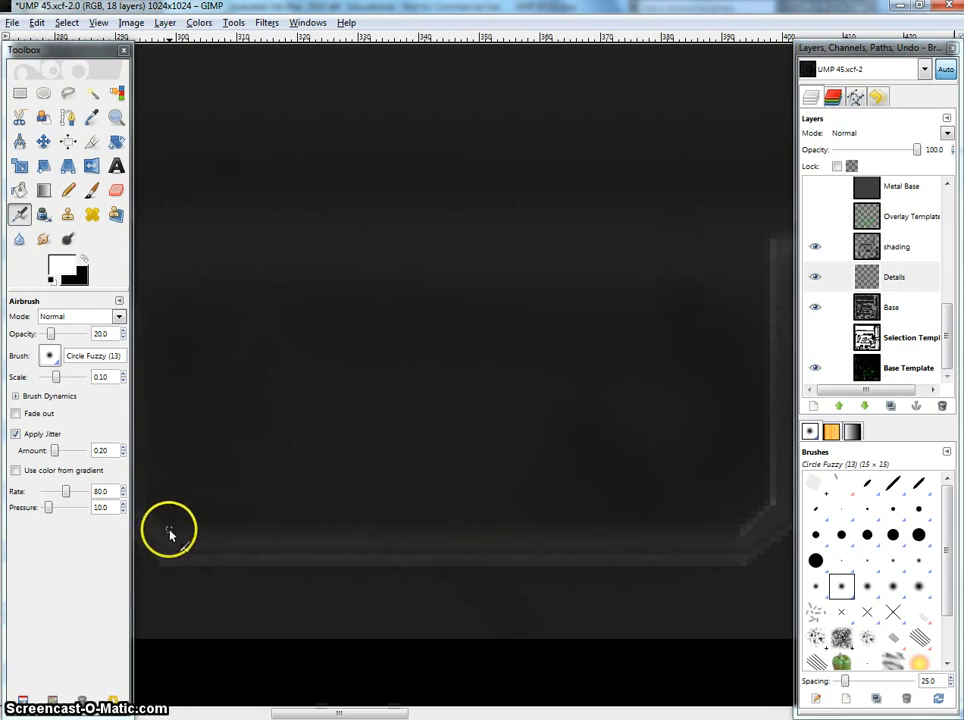
shift+click(189, 532)
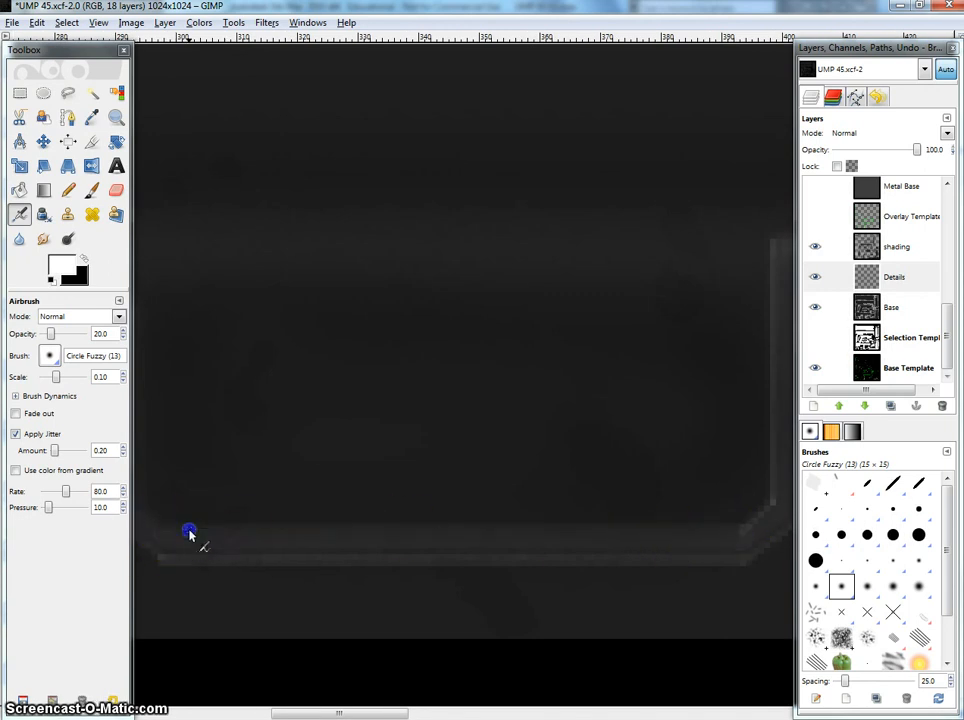
shift+click(738, 535)
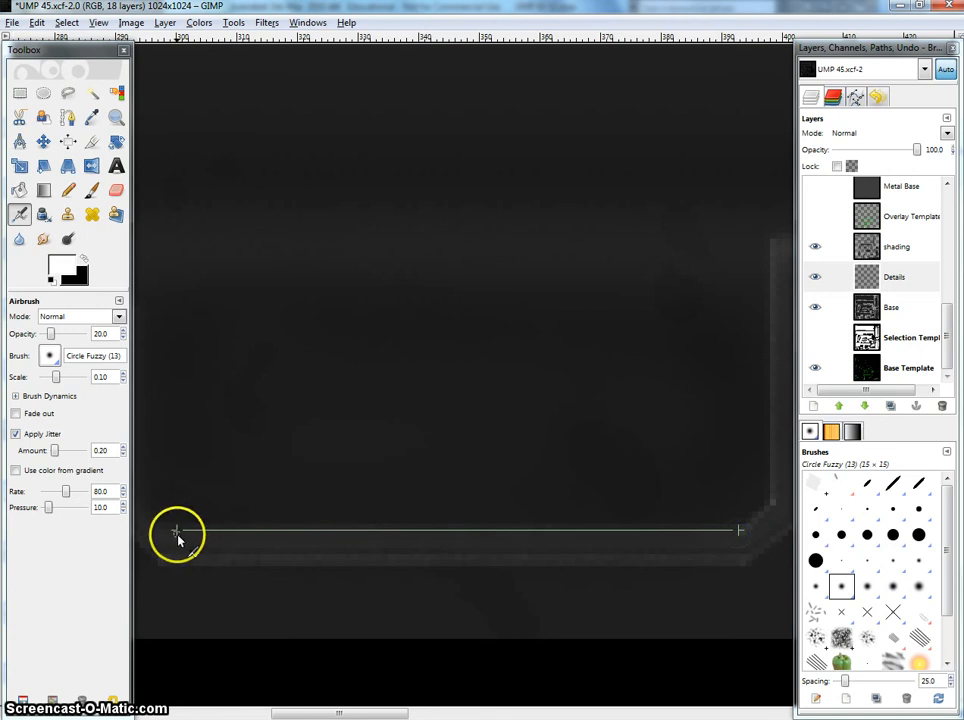
shift+click(178, 535)
shift+click(742, 537)
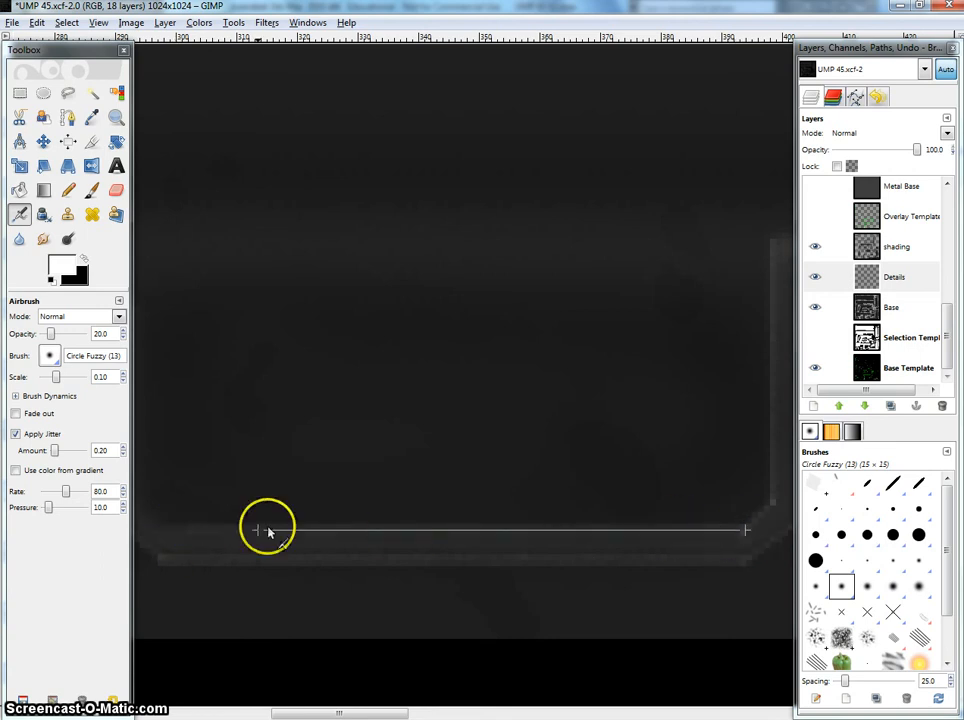
shift+click(173, 533)
shift+click(746, 532)
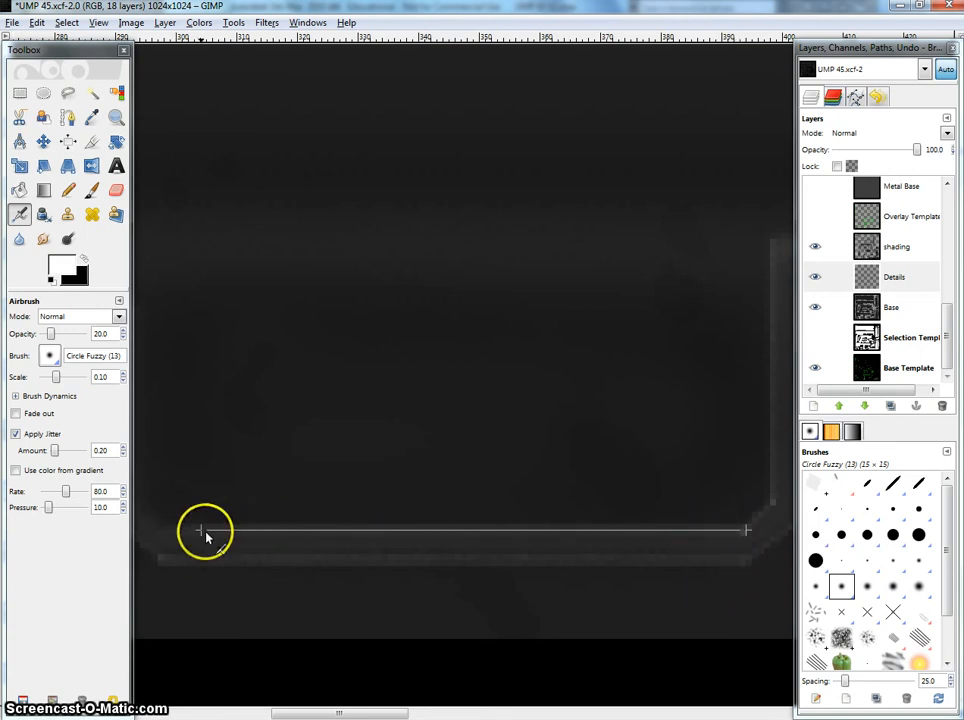
shift+click(176, 533)
Step: Continue the thin inner line diagonally around the ejection port's lower-left corner and up its left edge in repeated passes
drag(184, 532, 326, 570)
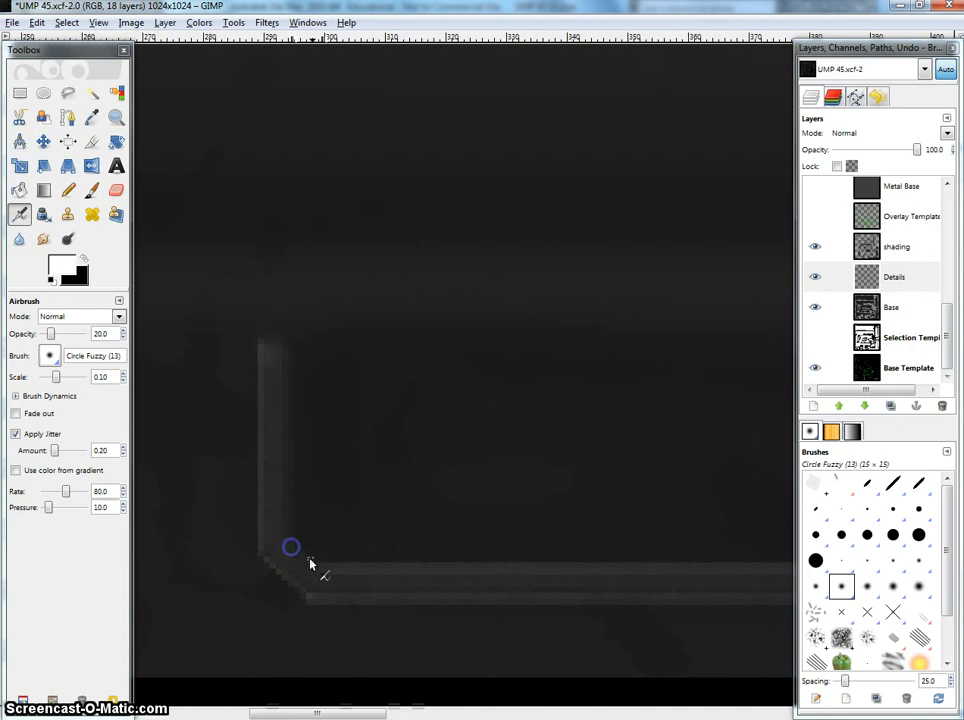
drag(322, 569, 293, 553)
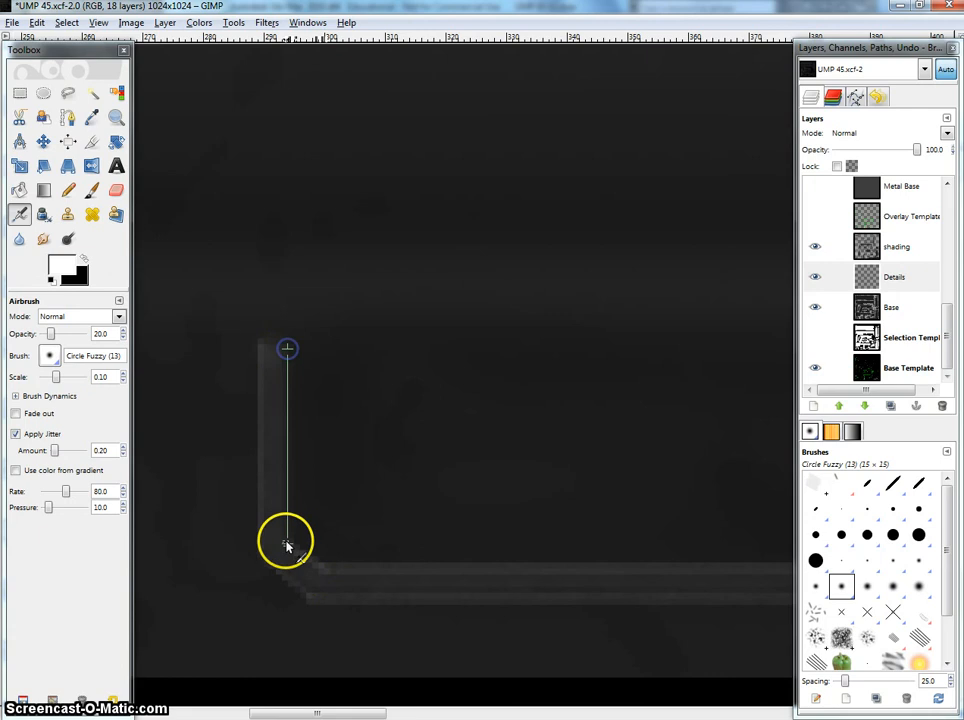
shift+click(290, 352)
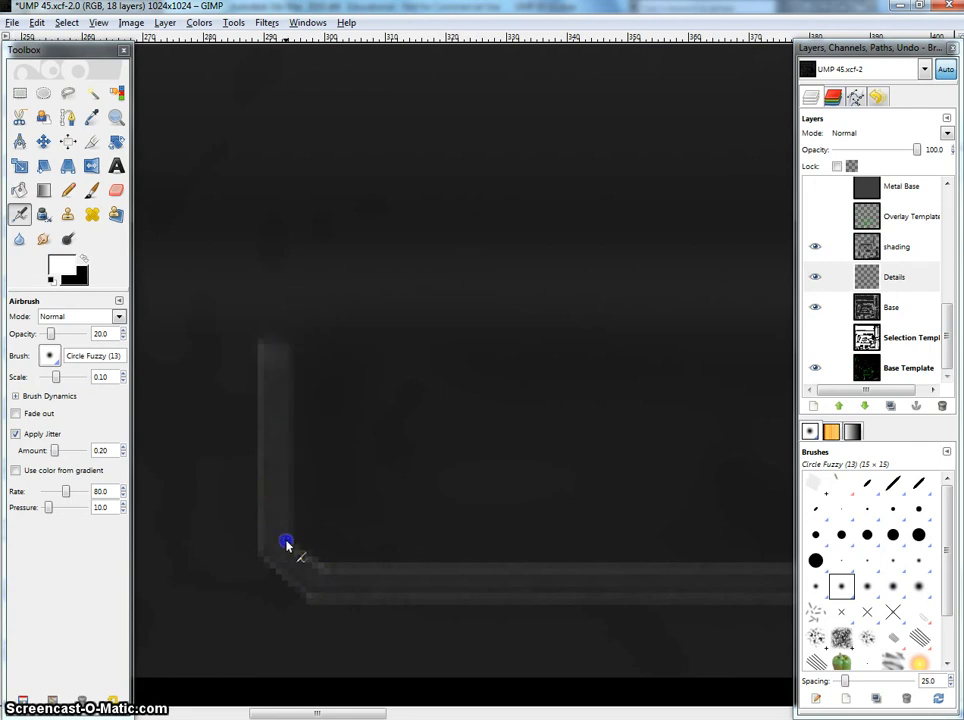
shift+click(287, 352)
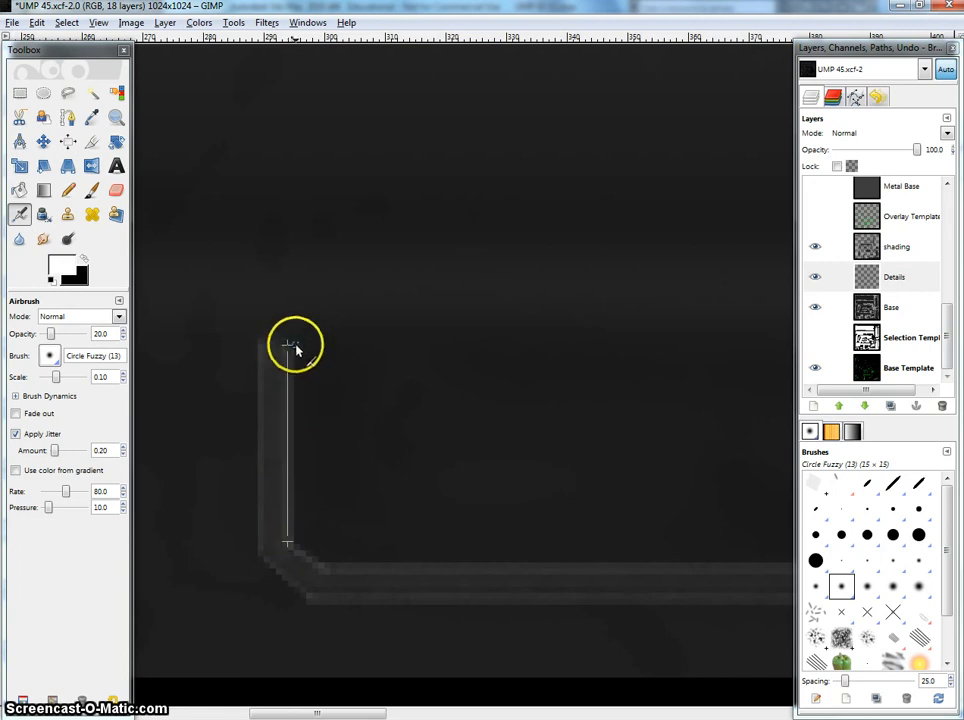
Step: Examine the outlined ejection port highlights and compare them with the ejection port in the Reference 01 photo
drag(563, 460, 366, 406)
drag(636, 438, 476, 435)
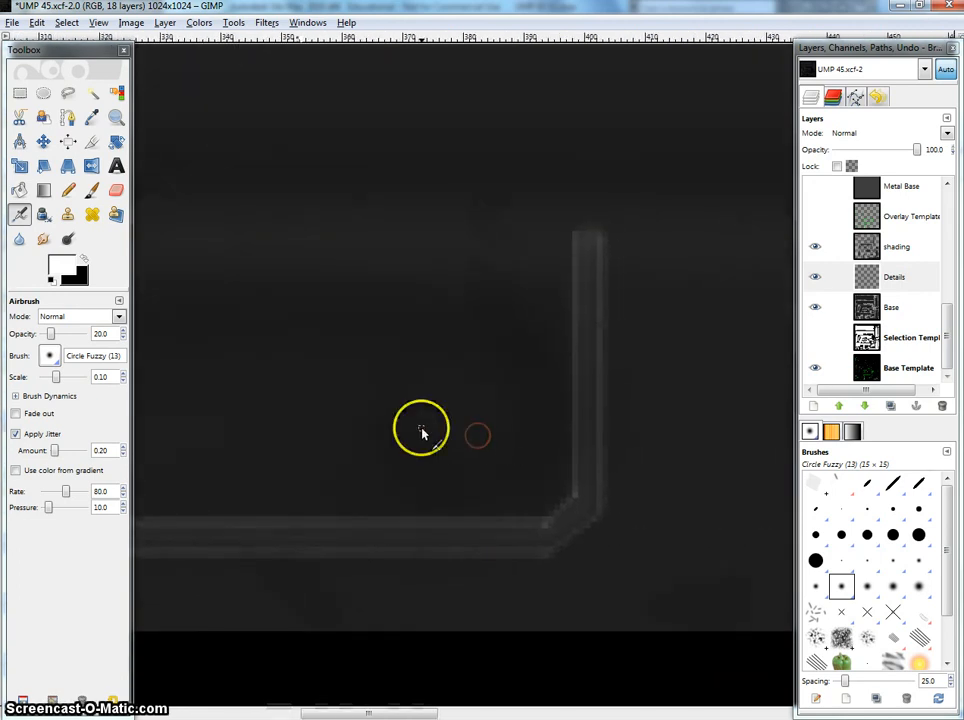
drag(288, 423, 608, 420)
drag(288, 392, 370, 389)
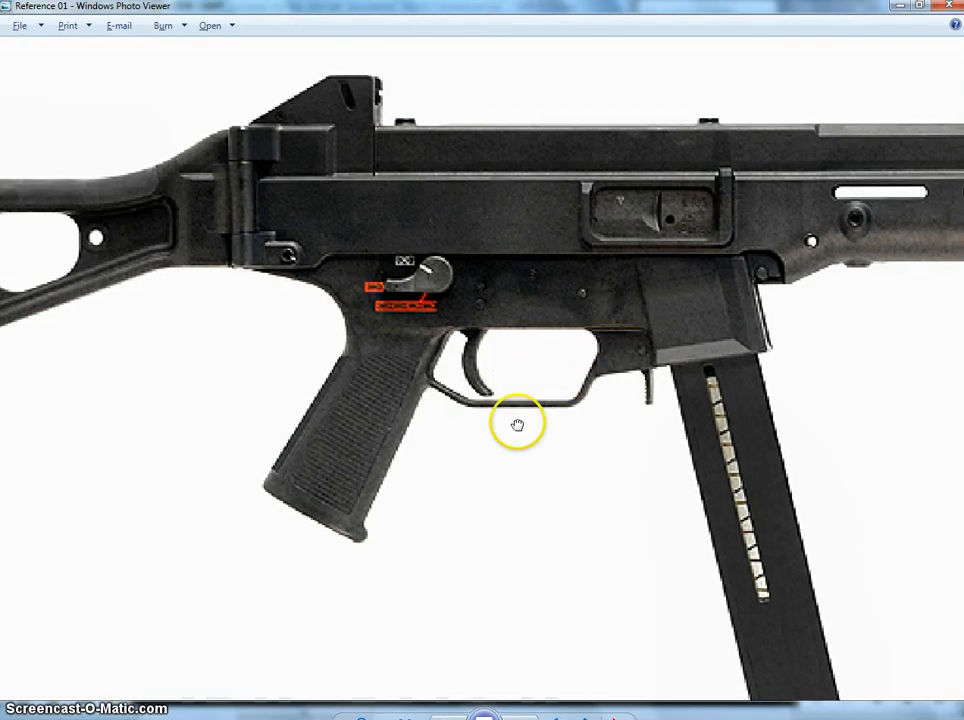
scroll(517, 286, down, 1)
scroll(540, 254, up, 4)
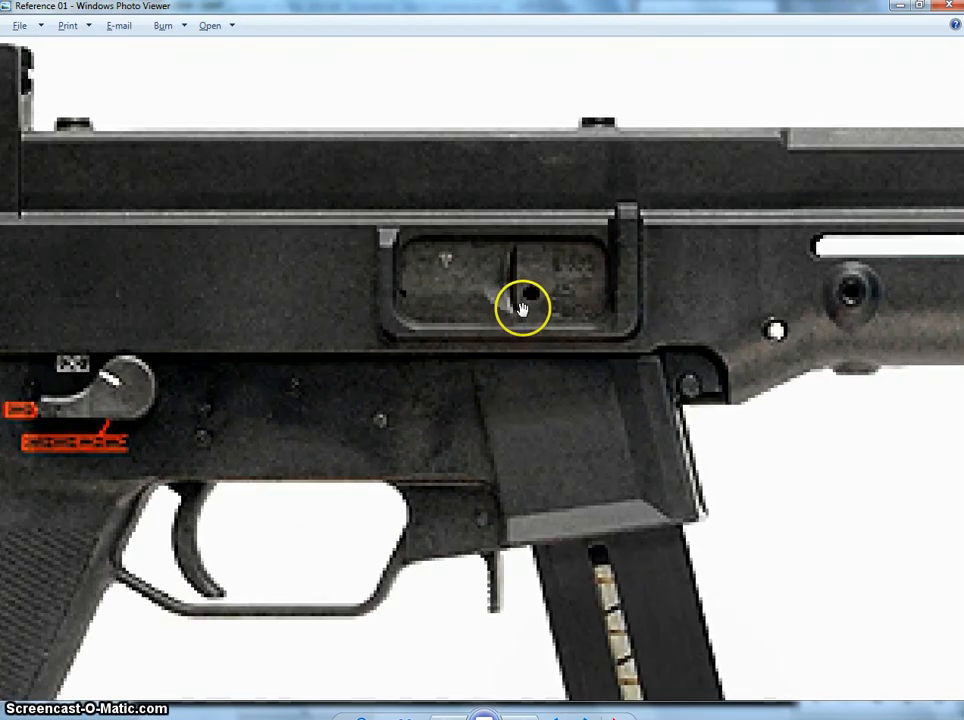
scroll(526, 317, up, 1)
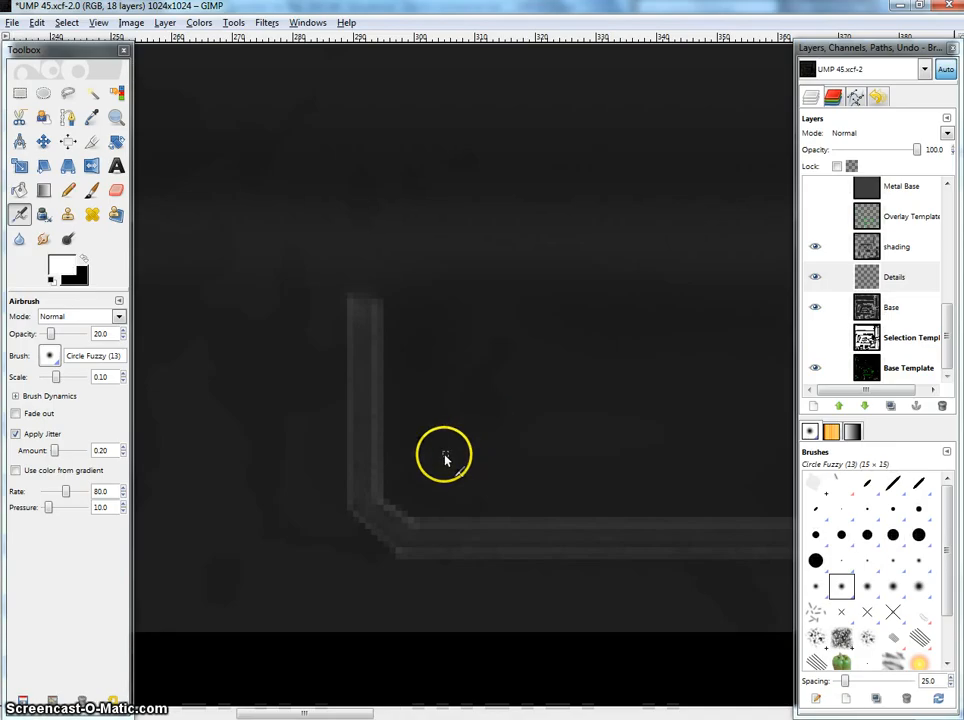
scroll(445, 455, down, 2)
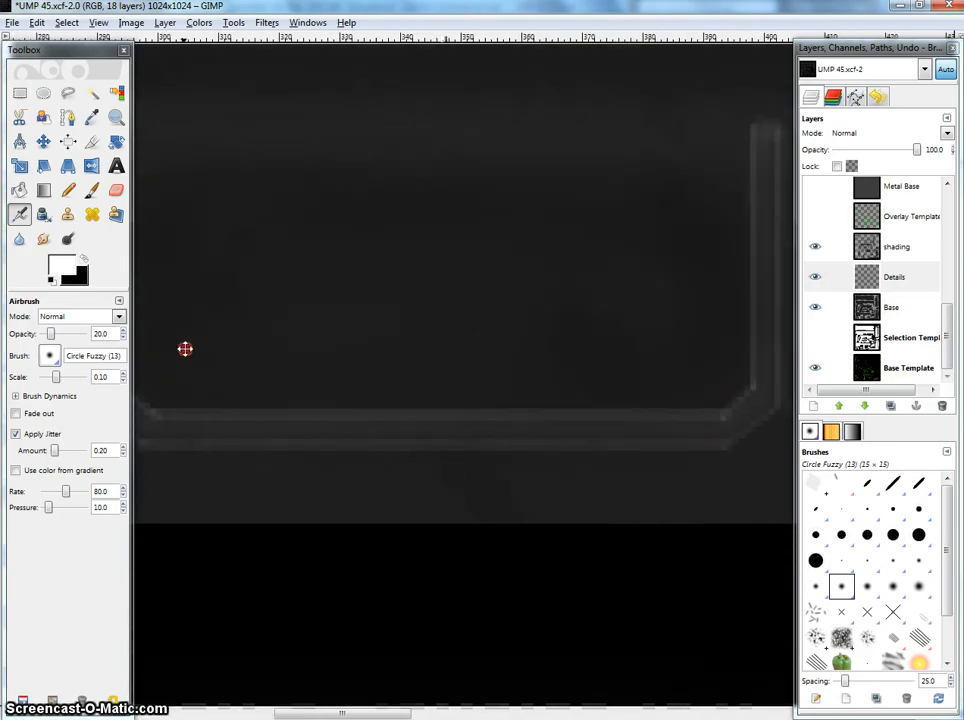
scroll(468, 379, right, 2)
scroll(642, 395, down, 5)
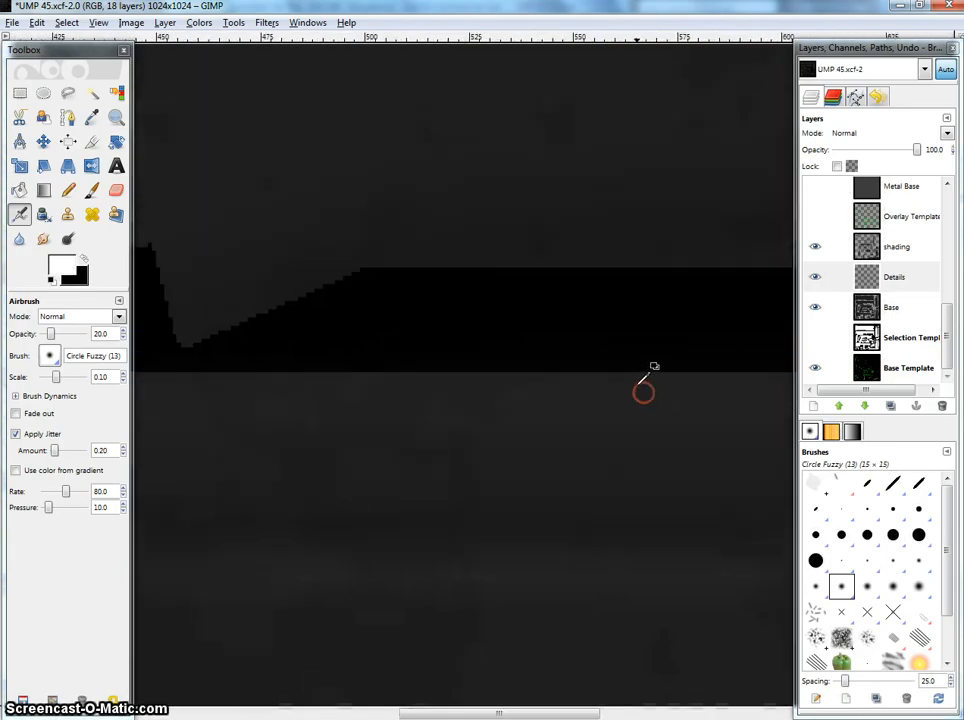
drag(375, 261, 598, 375)
scroll(505, 369, up, 3)
scroll(488, 382, up, 2)
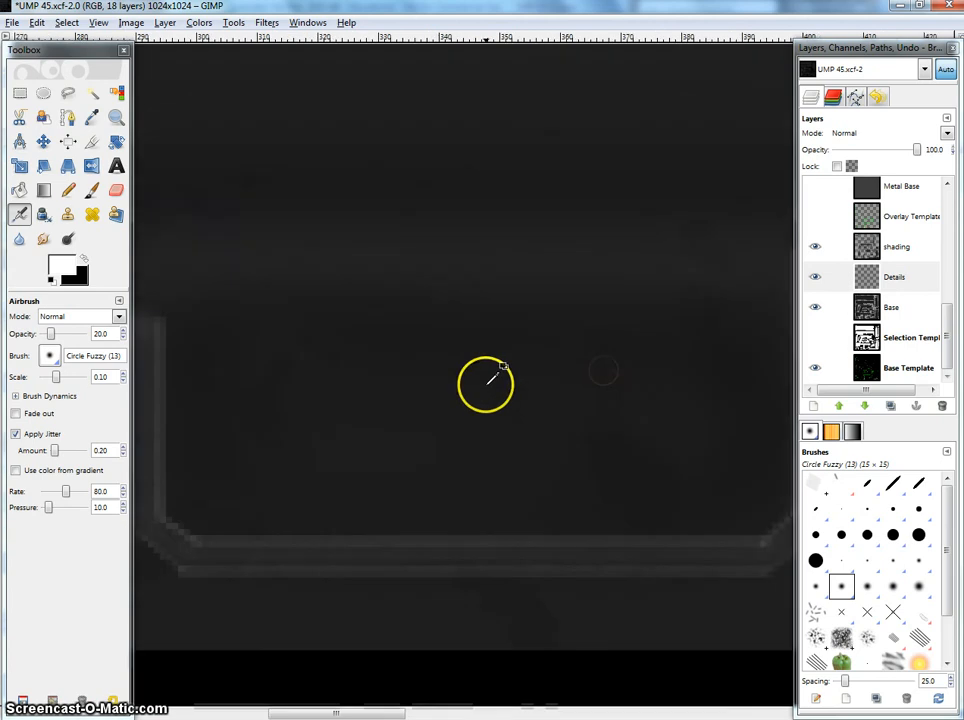
Step: Start a Free Select outline at the upper end of the port's left highlight, tracing its inner side to the lower-right corner
drag(372, 376, 436, 342)
click(64, 92)
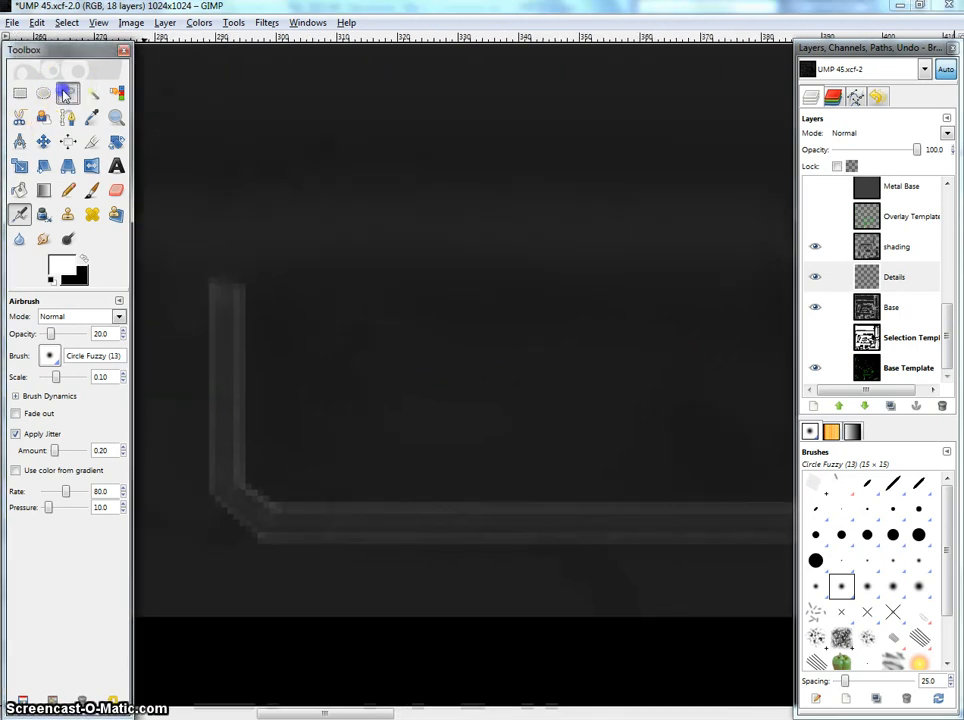
click(208, 279)
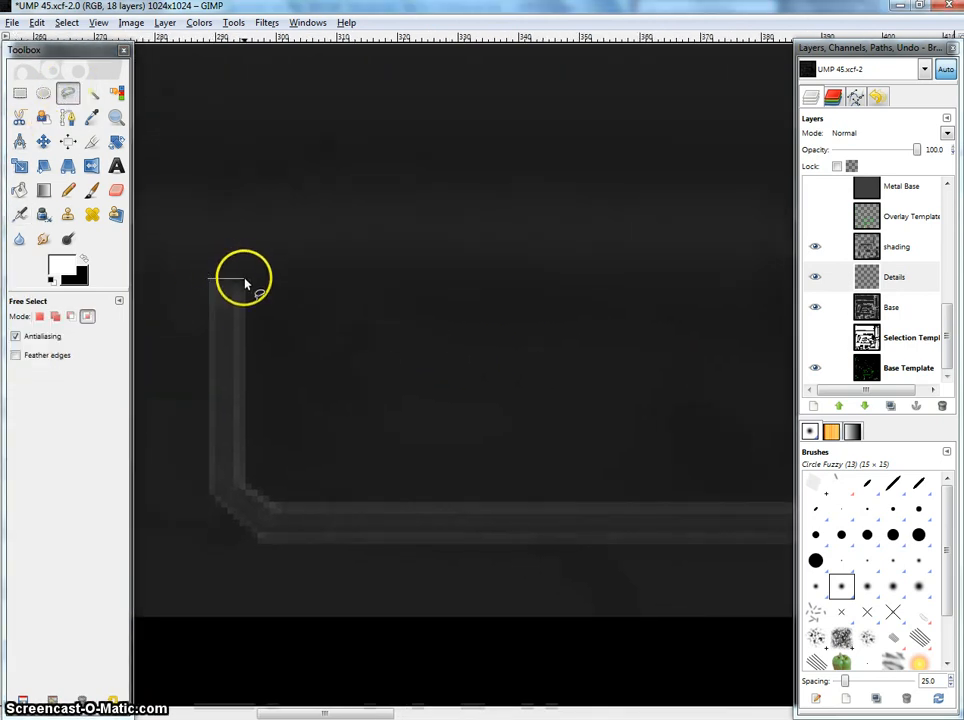
ctrl+shift+click(243, 280)
click(244, 485)
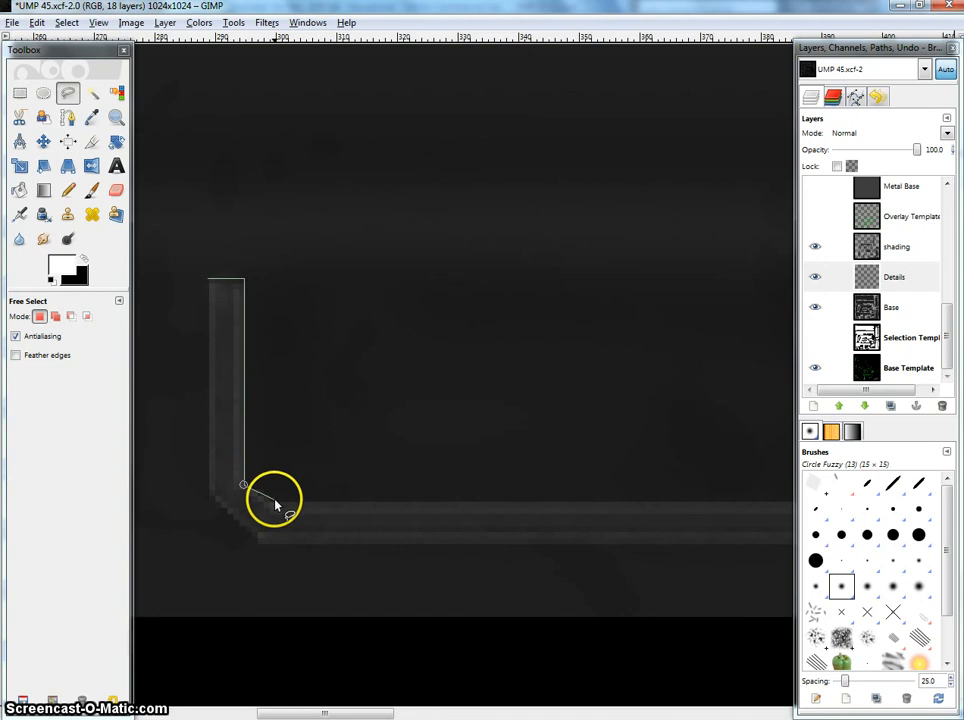
click(272, 503)
drag(496, 499, 164, 463)
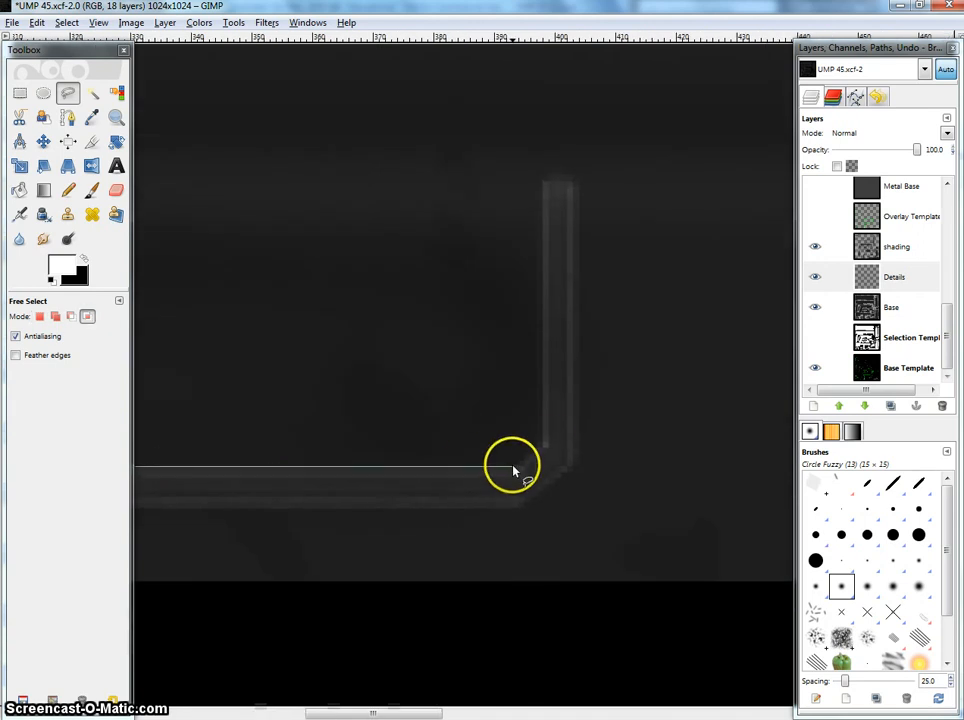
click(512, 467)
click(538, 441)
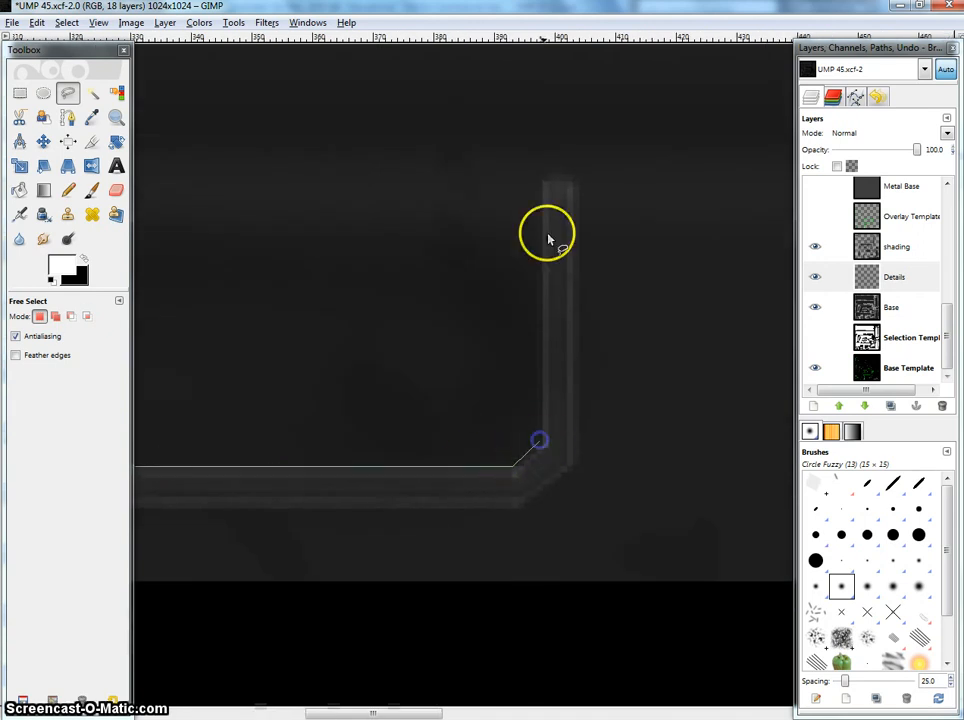
Step: Trace the selection around the right highlight's upper end and back along the outer side, closing it at the left highlight
click(538, 174)
click(581, 179)
click(584, 467)
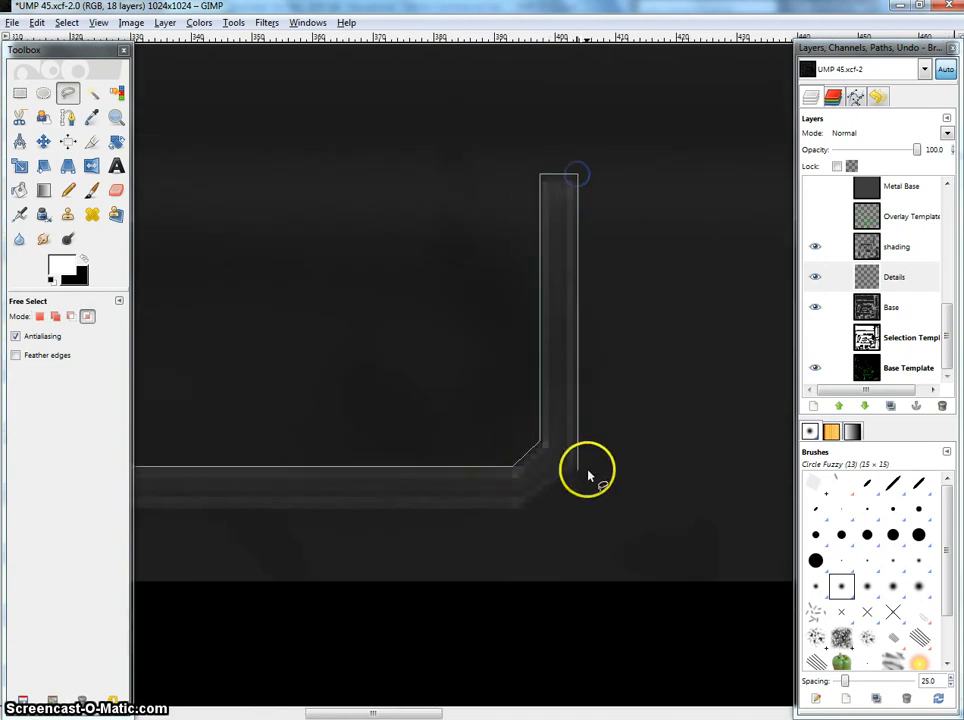
click(523, 513)
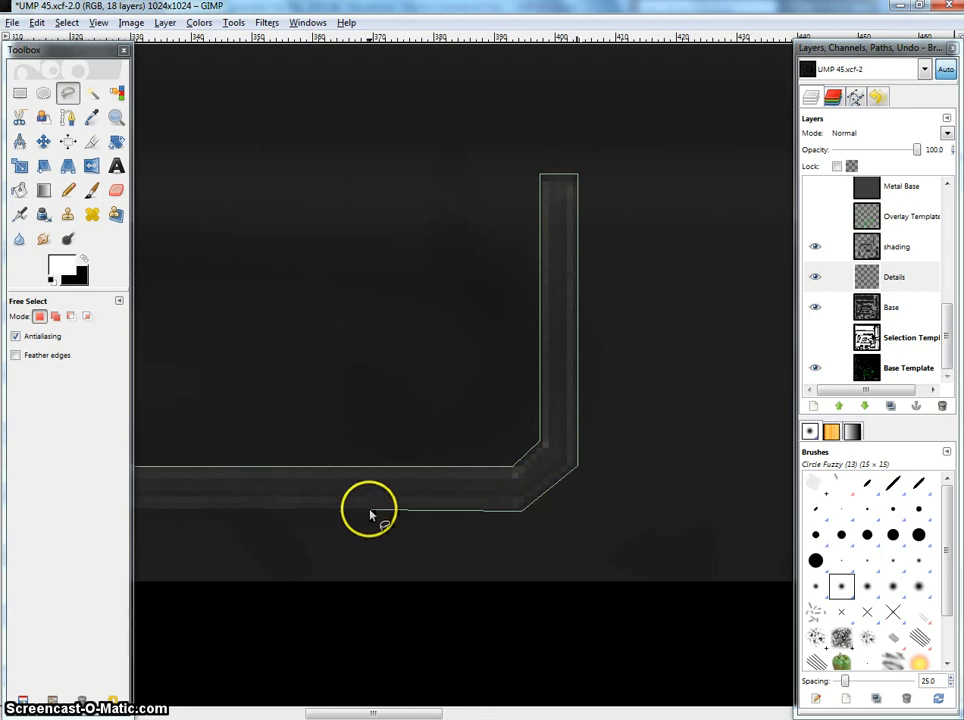
drag(370, 510, 499, 514)
ctrl+shift+click(401, 515)
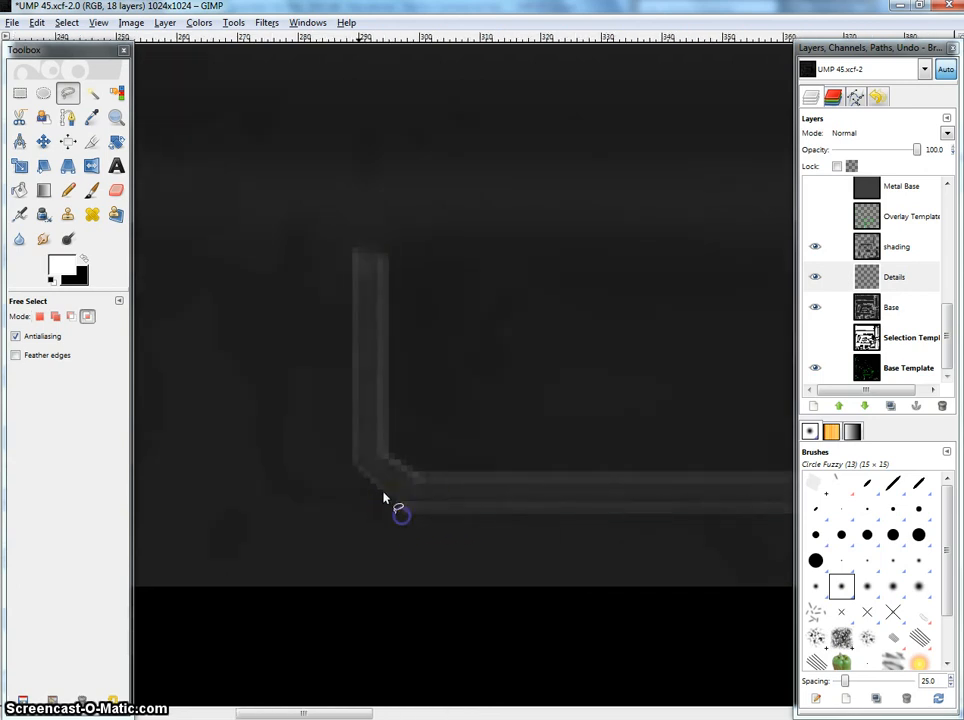
click(351, 465)
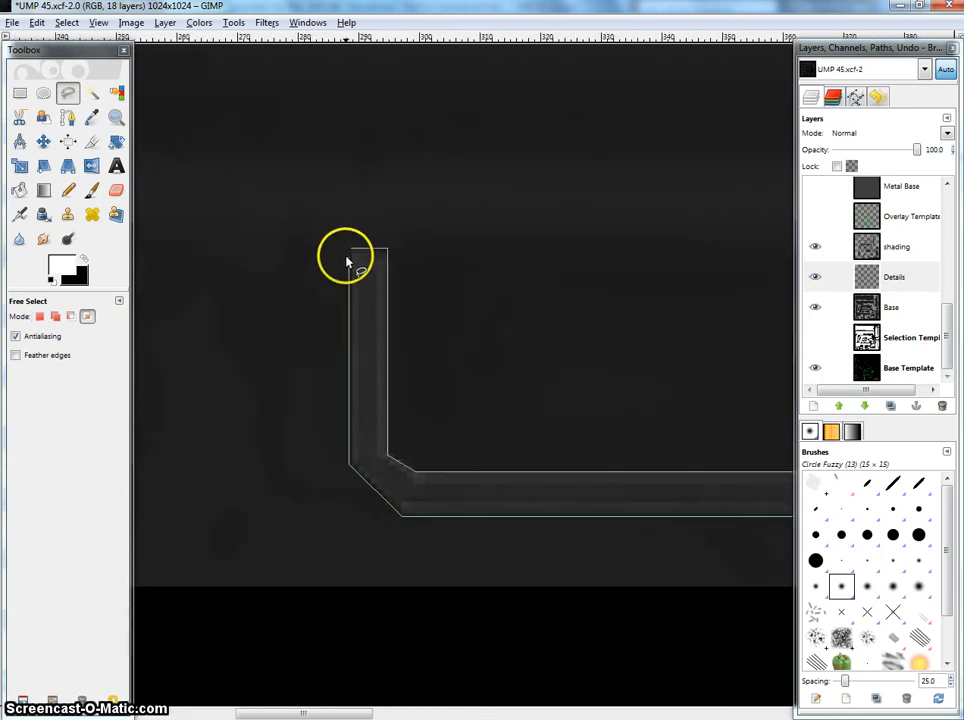
click(392, 366)
Step: Invert the selection and switch to the Airbrush with black as the foreground colour on the Details layer
scroll(400, 312, right, 2)
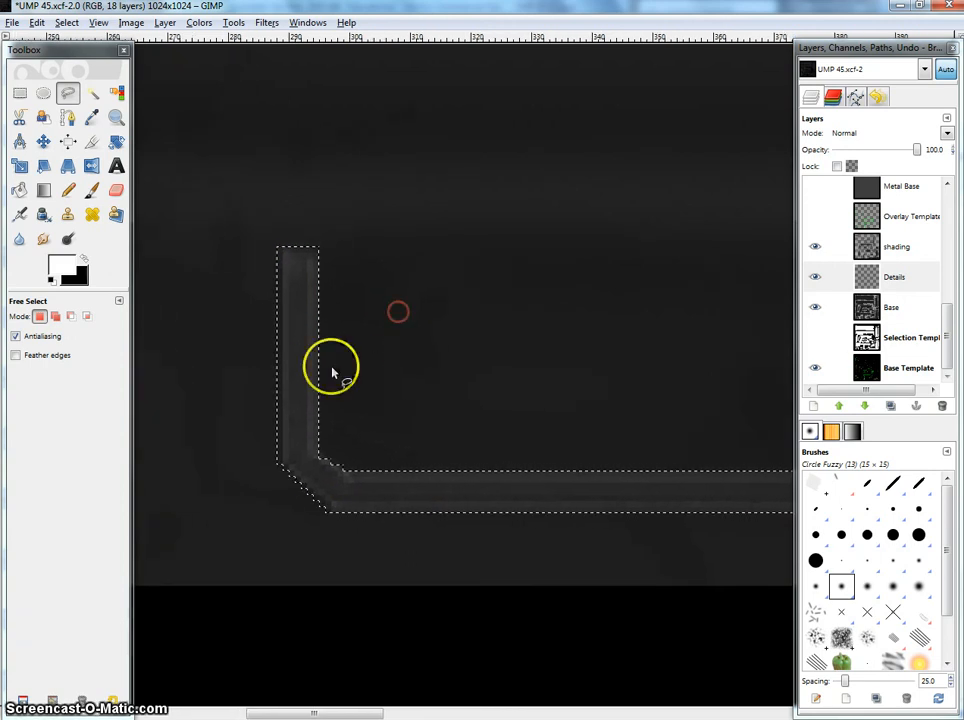
right_click(322, 369)
mouse_move(355, 413)
click(491, 468)
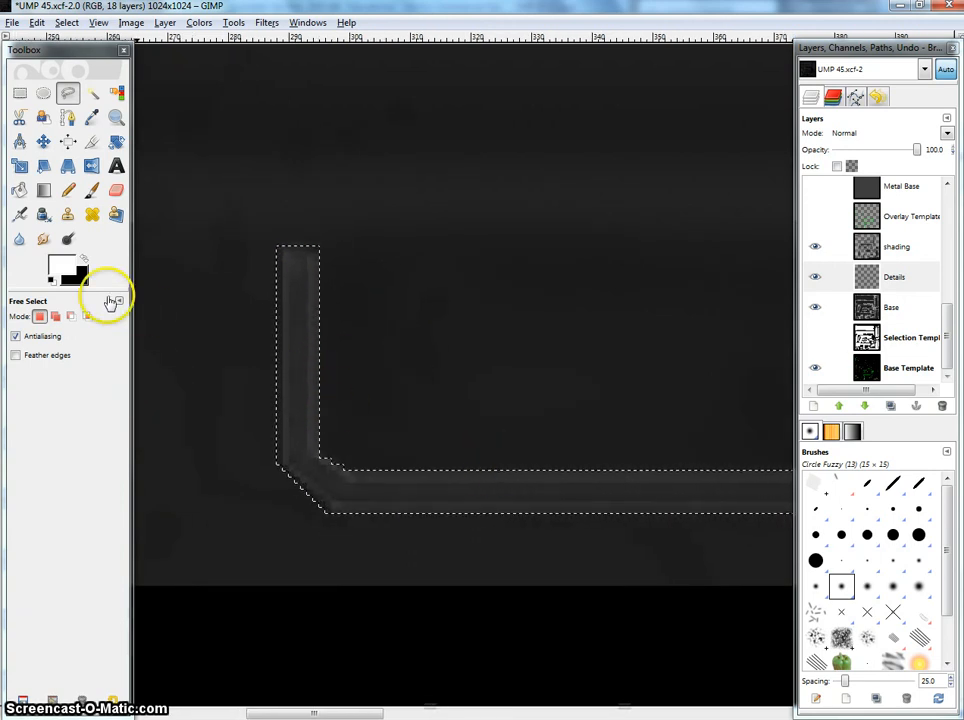
click(19, 214)
click(842, 343)
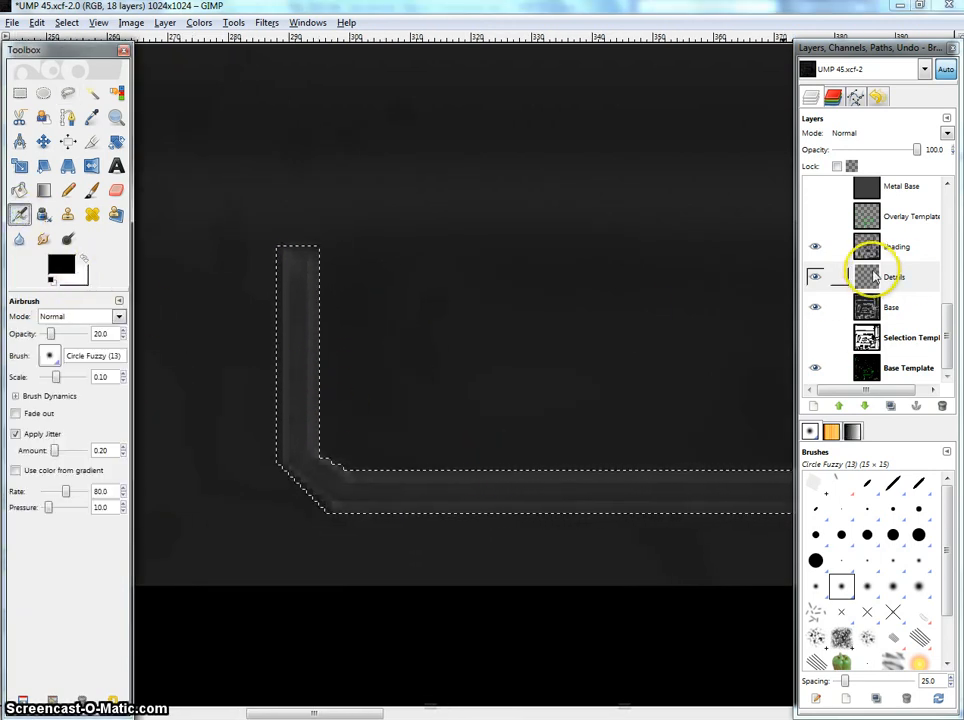
click(833, 277)
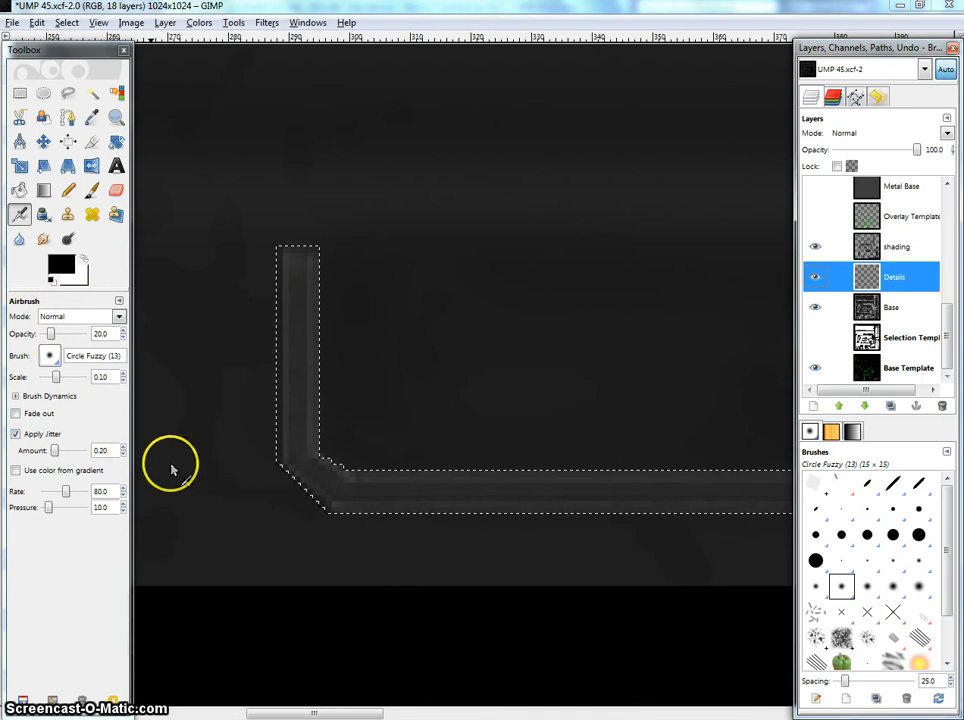
Step: Set the airbrush opacity to 40 and enlarge the brush scale to 1.20
drag(50, 334, 150, 340)
drag(420, 417, 383, 409)
drag(92, 335, 98, 336)
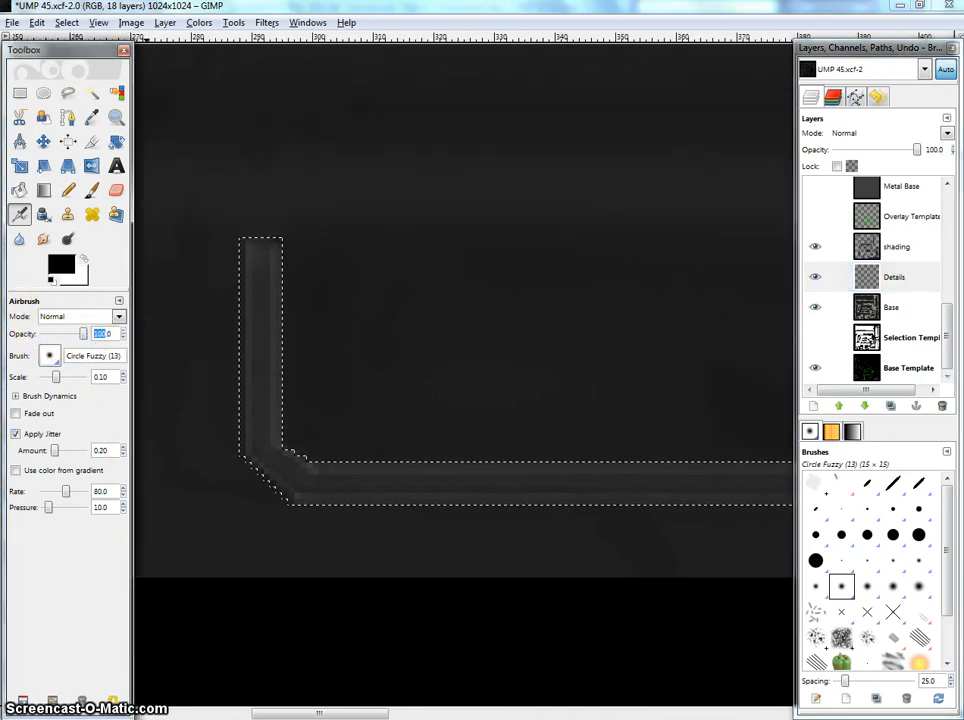
text(40)
key(Return)
drag(258, 342, 310, 347)
key(bracketright)
key(bracketright)
key(bracketright)
key(bracketright)
key(bracketright)
key(bracketright)
key(bracketright)
key(bracketright)
key(bracketright)
key(bracketright)
key(bracketright)
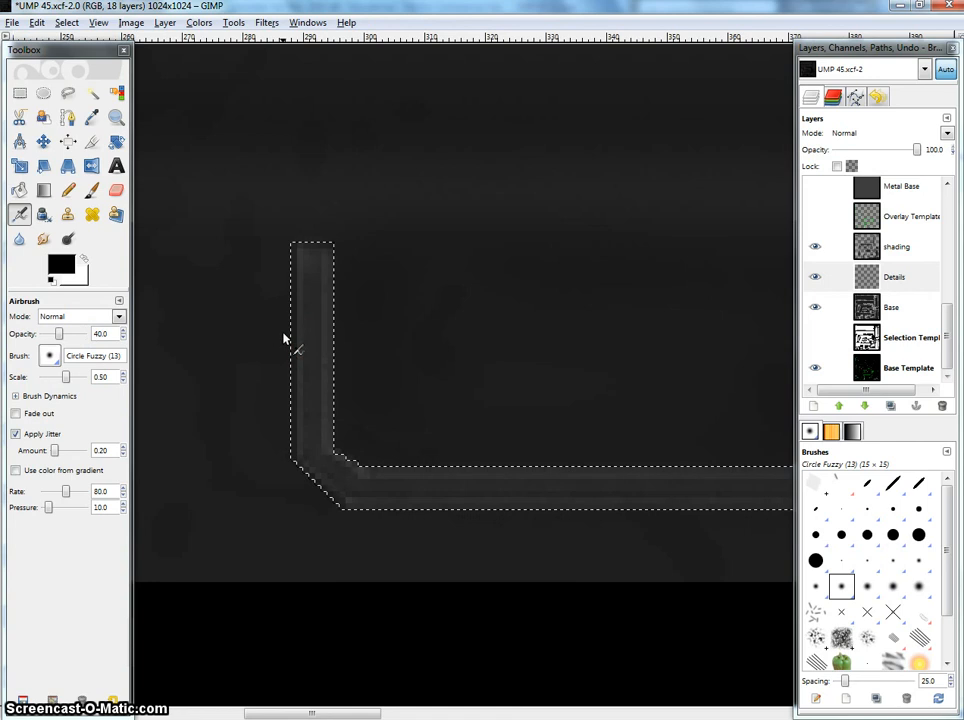
Step: Airbrush black shading along the outer side of the port's left and lower highlights, and back along their inner side
drag(294, 258, 292, 288)
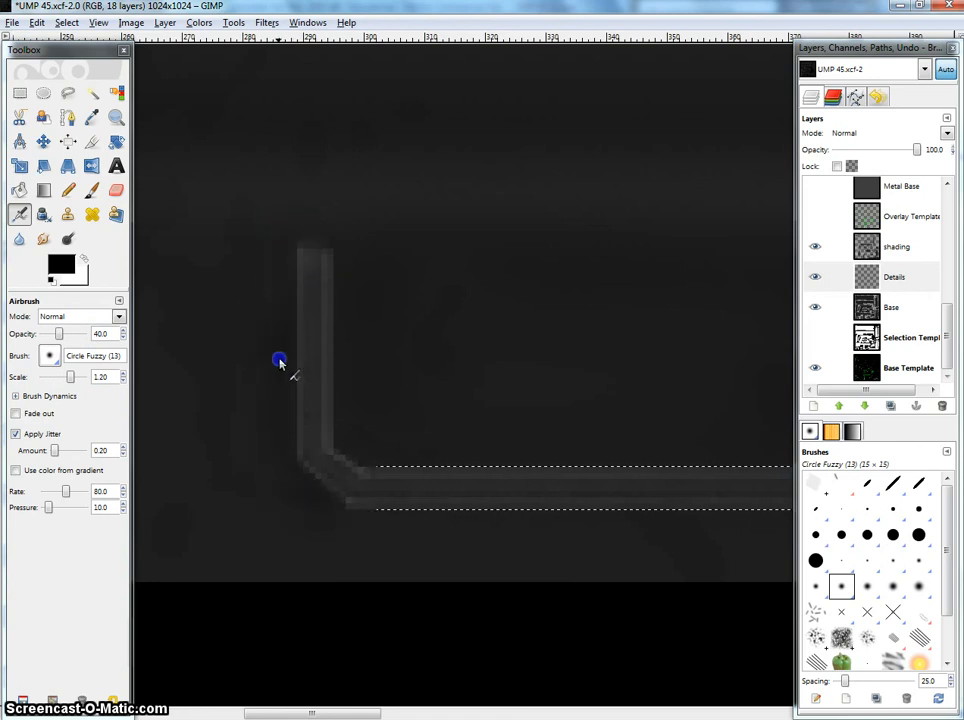
drag(316, 518, 376, 526)
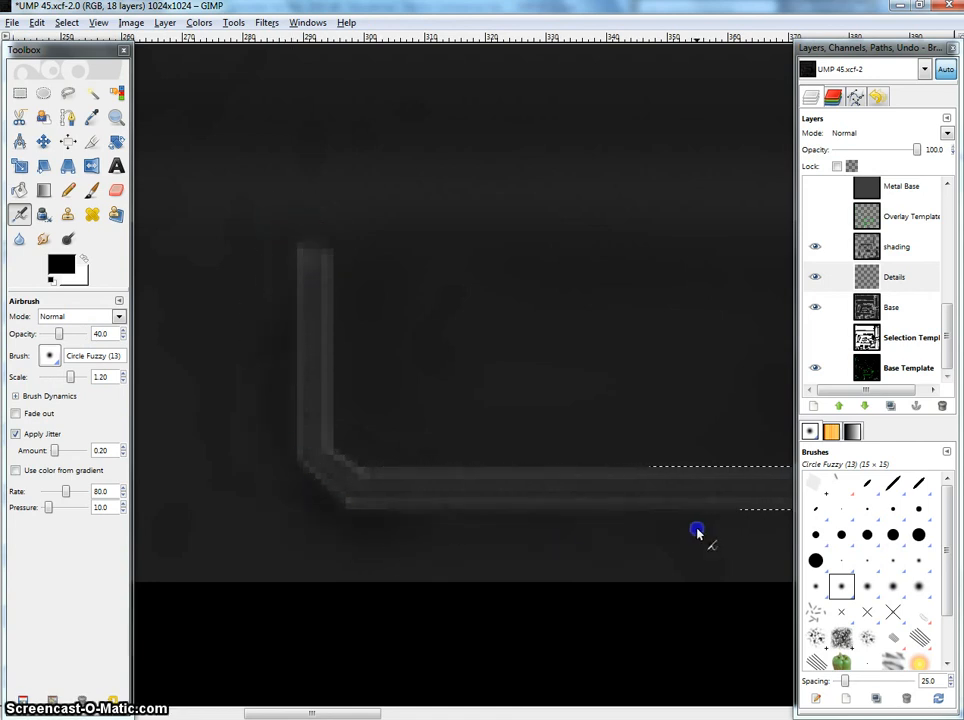
drag(697, 530, 755, 530)
mouse_move(586, 517)
mouse_down()
mouse_move(299, 538)
mouse_move(520, 560)
mouse_move(716, 486)
mouse_up()
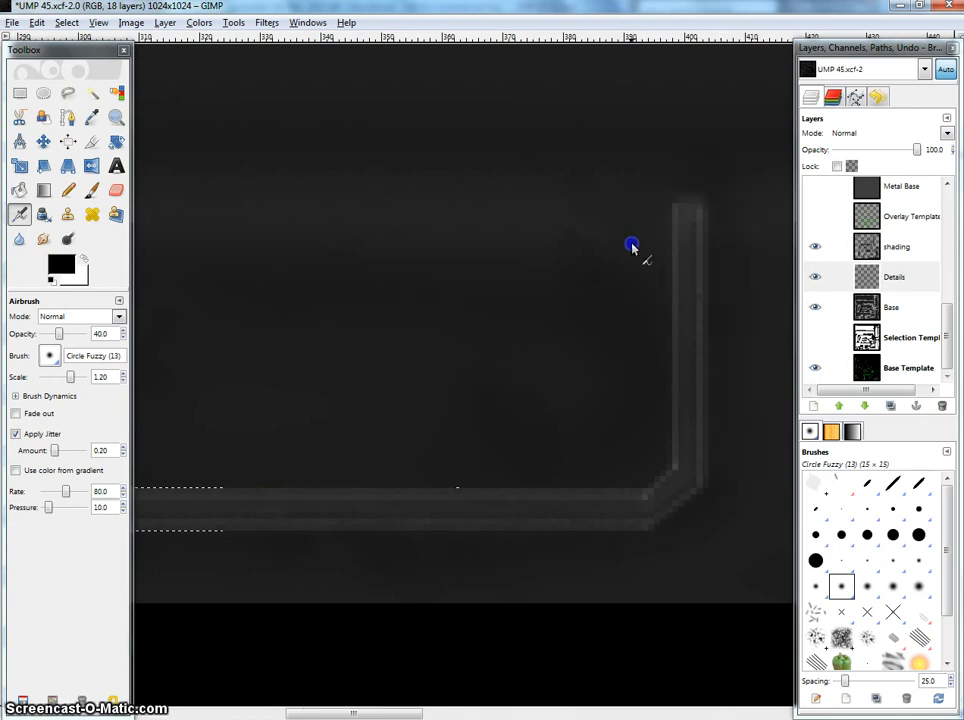
drag(596, 488, 348, 466)
mouse_move(348, 469)
mouse_down()
mouse_move(691, 473)
mouse_move(425, 494)
mouse_up()
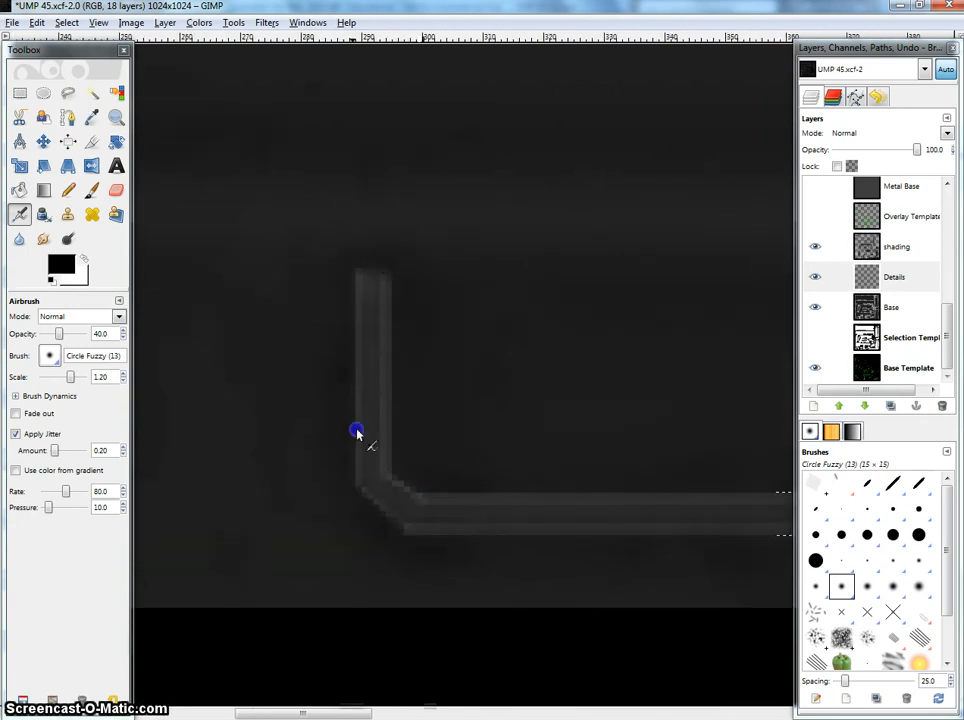
Step: Build up the black airbrush shading beneath the port's lower highlight and around its lower-right corner and right highlight
scroll(308, 538, right, 5)
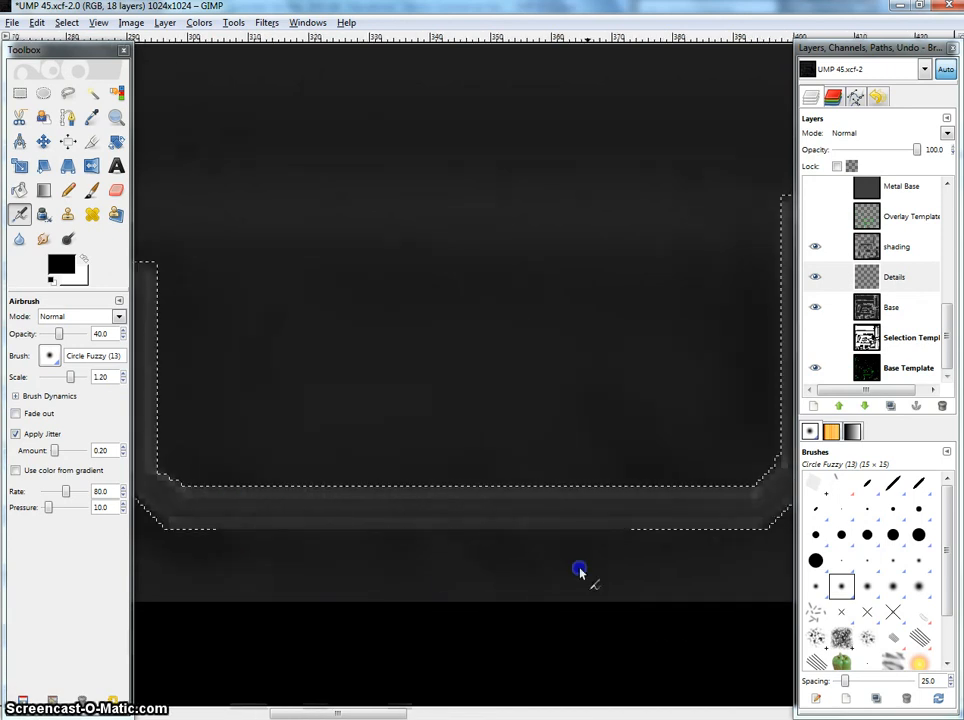
scroll(462, 566, right, 6)
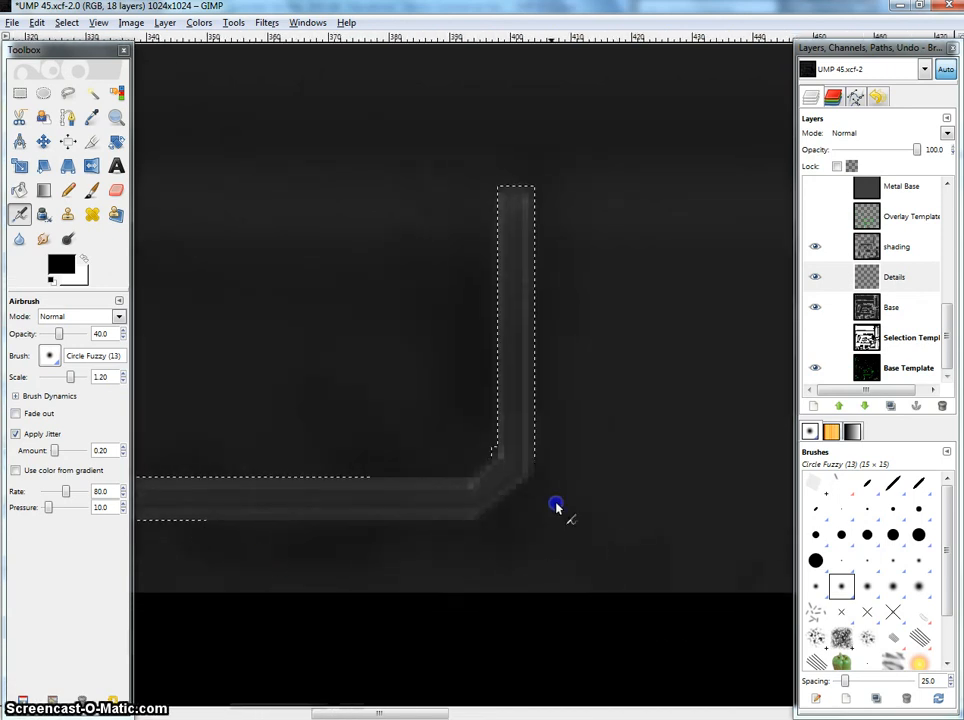
drag(553, 485, 520, 492)
drag(476, 496, 502, 475)
mouse_move(628, 269)
mouse_down()
mouse_move(641, 406)
mouse_move(560, 168)
mouse_move(580, 187)
mouse_move(640, 310)
mouse_up()
drag(523, 487, 652, 443)
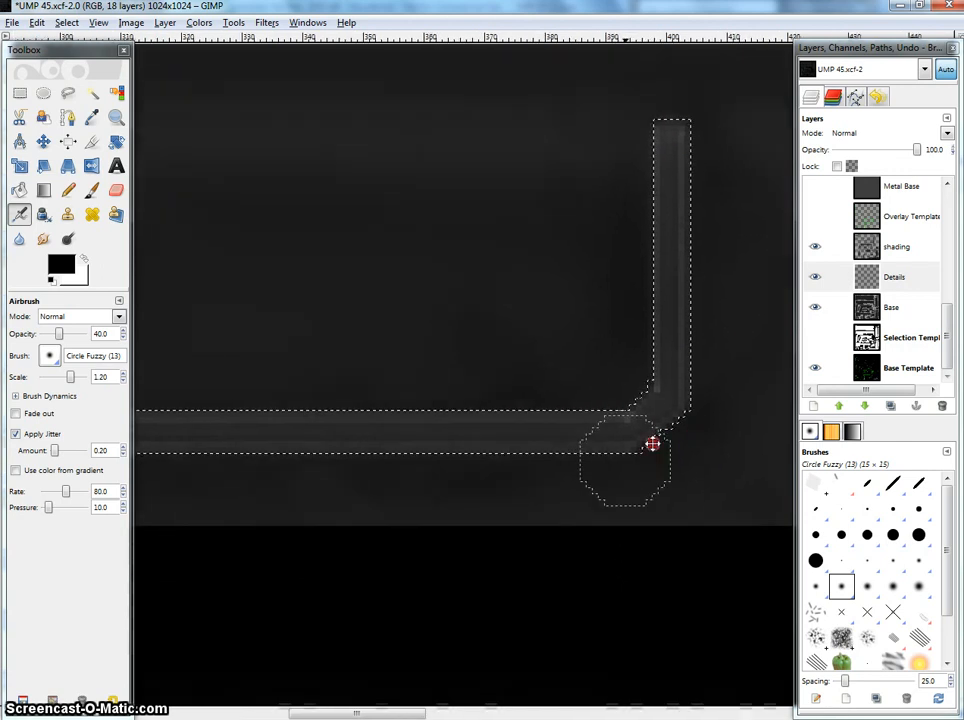
scroll(600, 470, down, 1)
scroll(322, 507, down, 2)
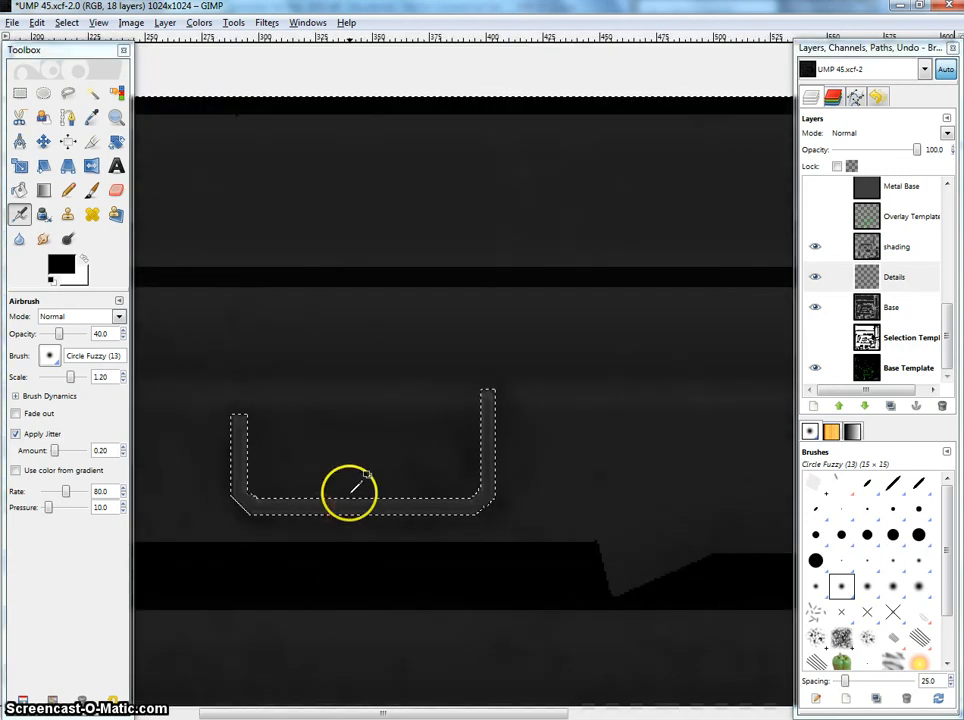